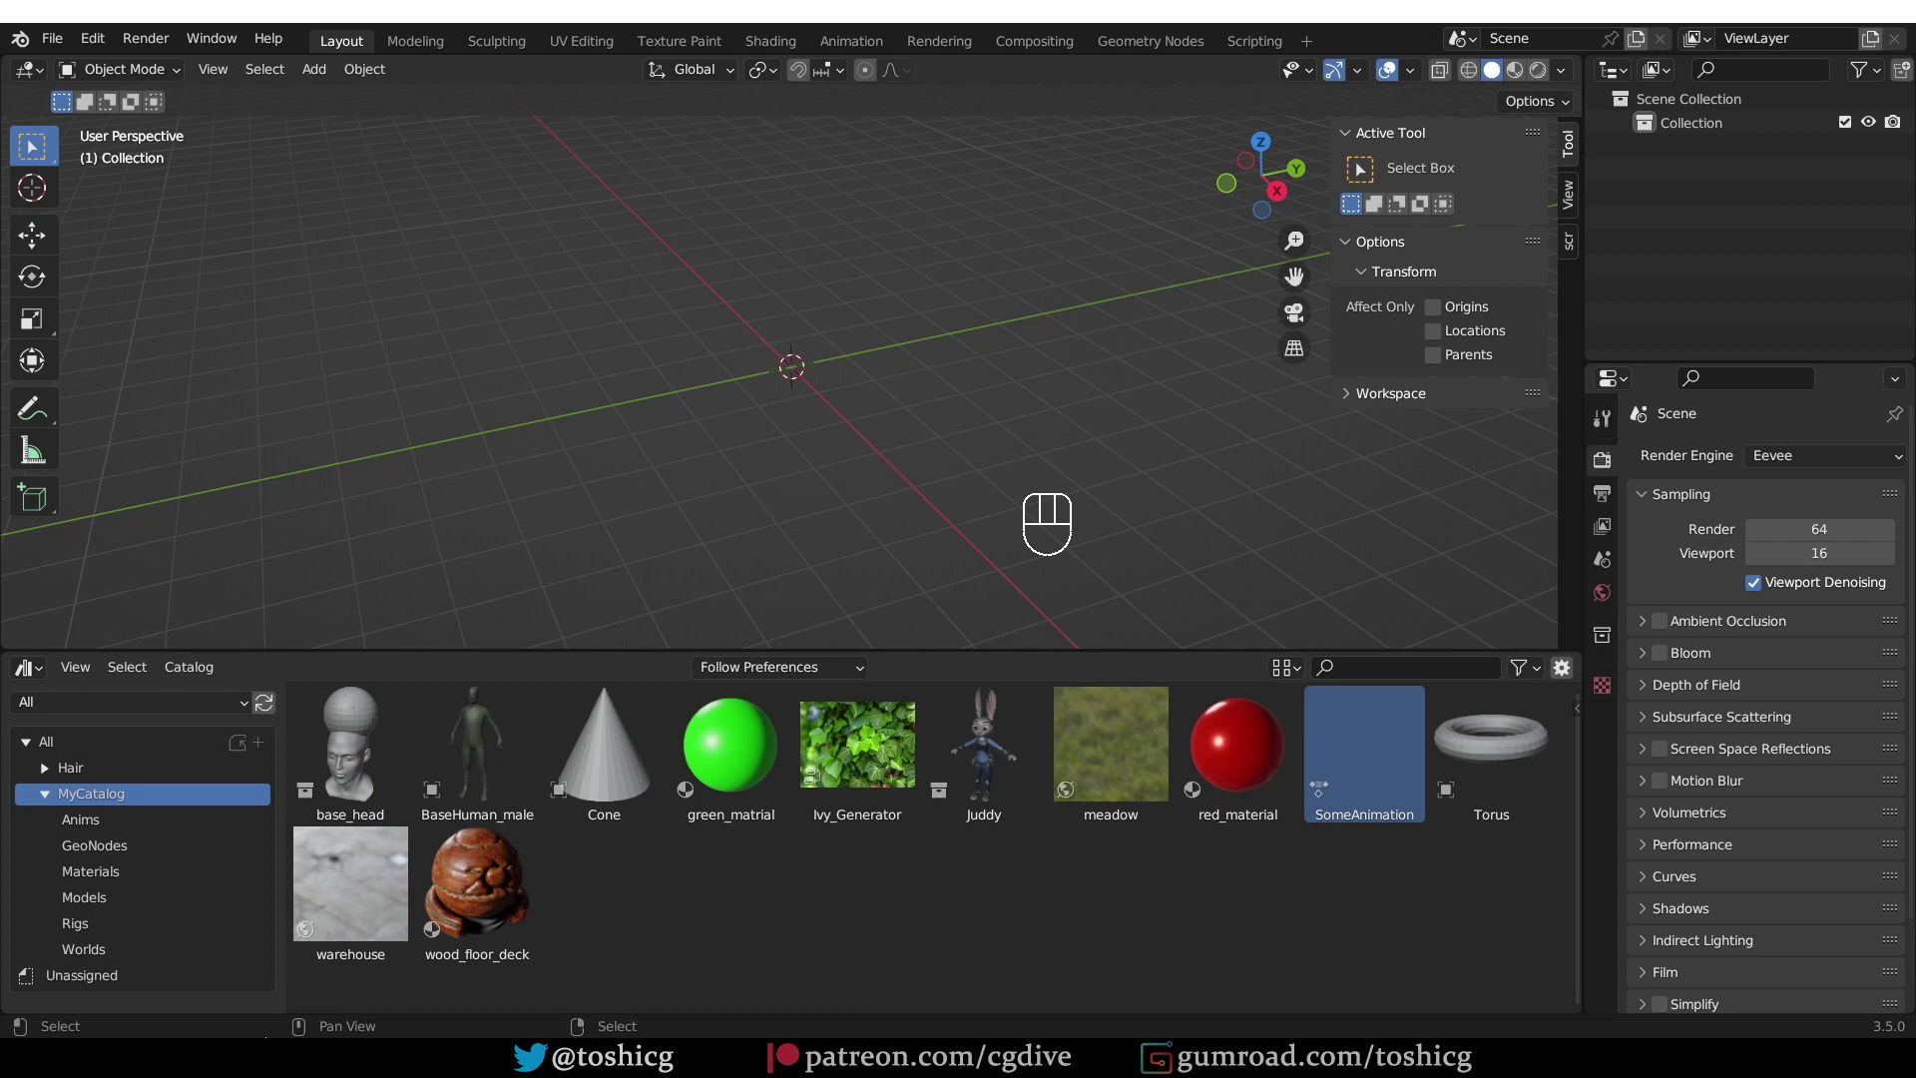
- Add base_head and a Cone from the asset library, make the cone red, and try SomeAnimation on the head
{"action": "left_click_drag", "start_coordinate": [380, 728], "coordinate": [809, 290]}
{"action": "left_click_drag", "start_coordinate": [623, 741], "coordinate": [855, 455]}
{"action": "left_click_drag", "start_coordinate": [722, 736], "coordinate": [774, 648]}
{"action": "left_click_drag", "start_coordinate": [775, 648], "coordinate": [898, 394]}
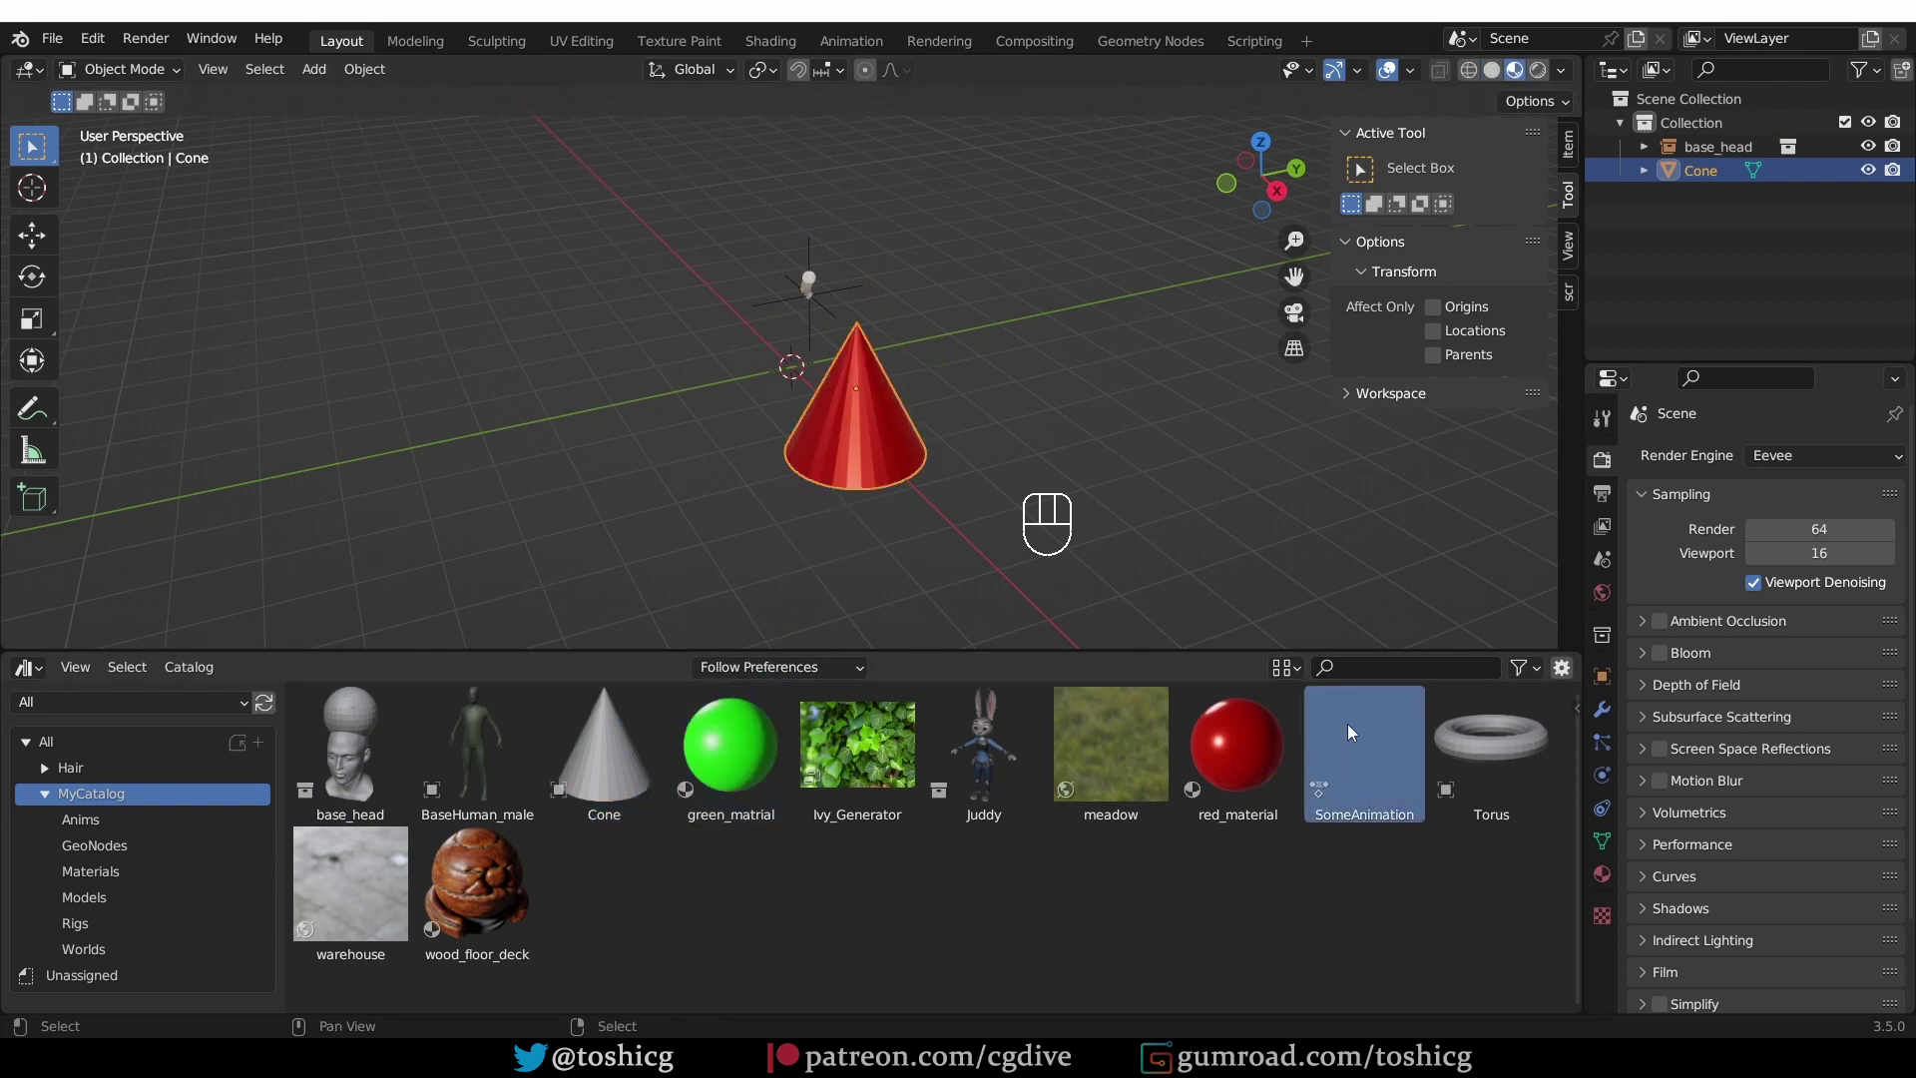
{"action": "left_click_drag", "start_coordinate": [1361, 746], "coordinate": [822, 301]}
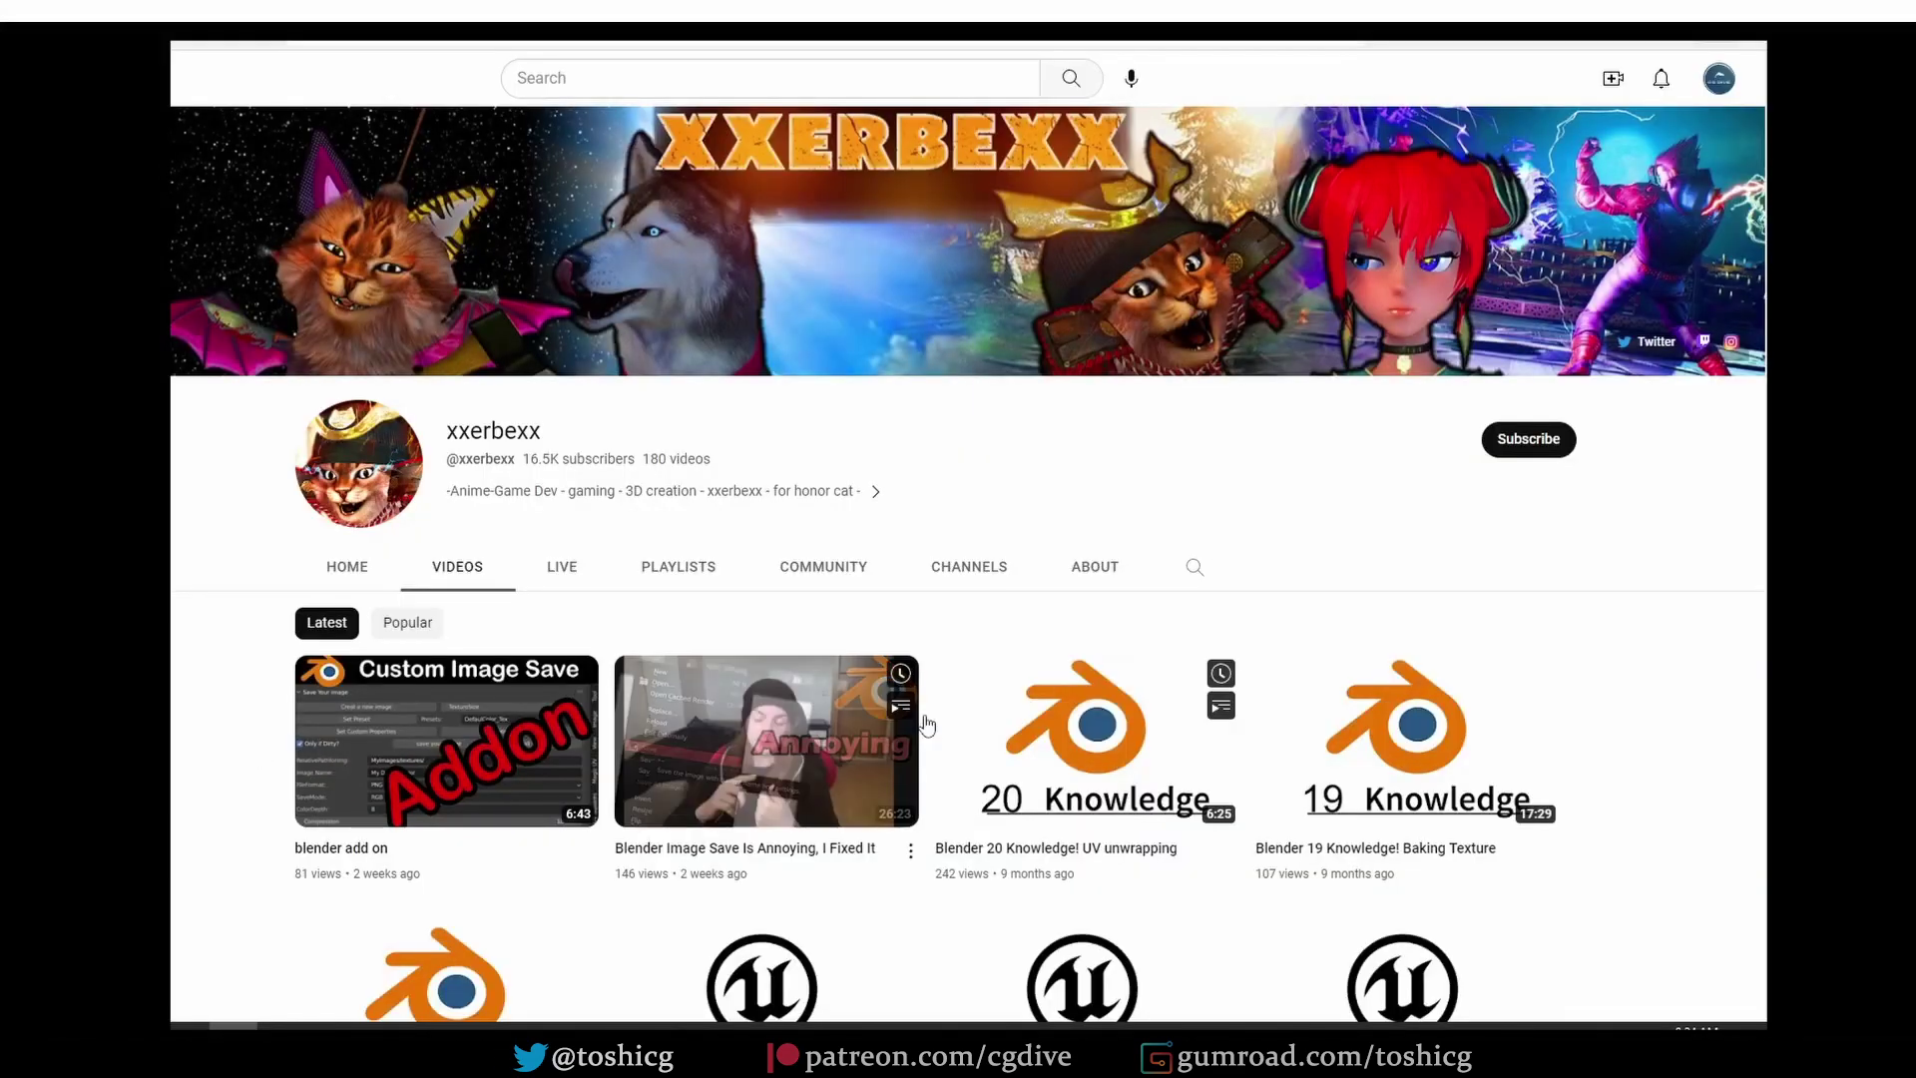
{"action": "middle_click", "coordinate": [1613, 459]}
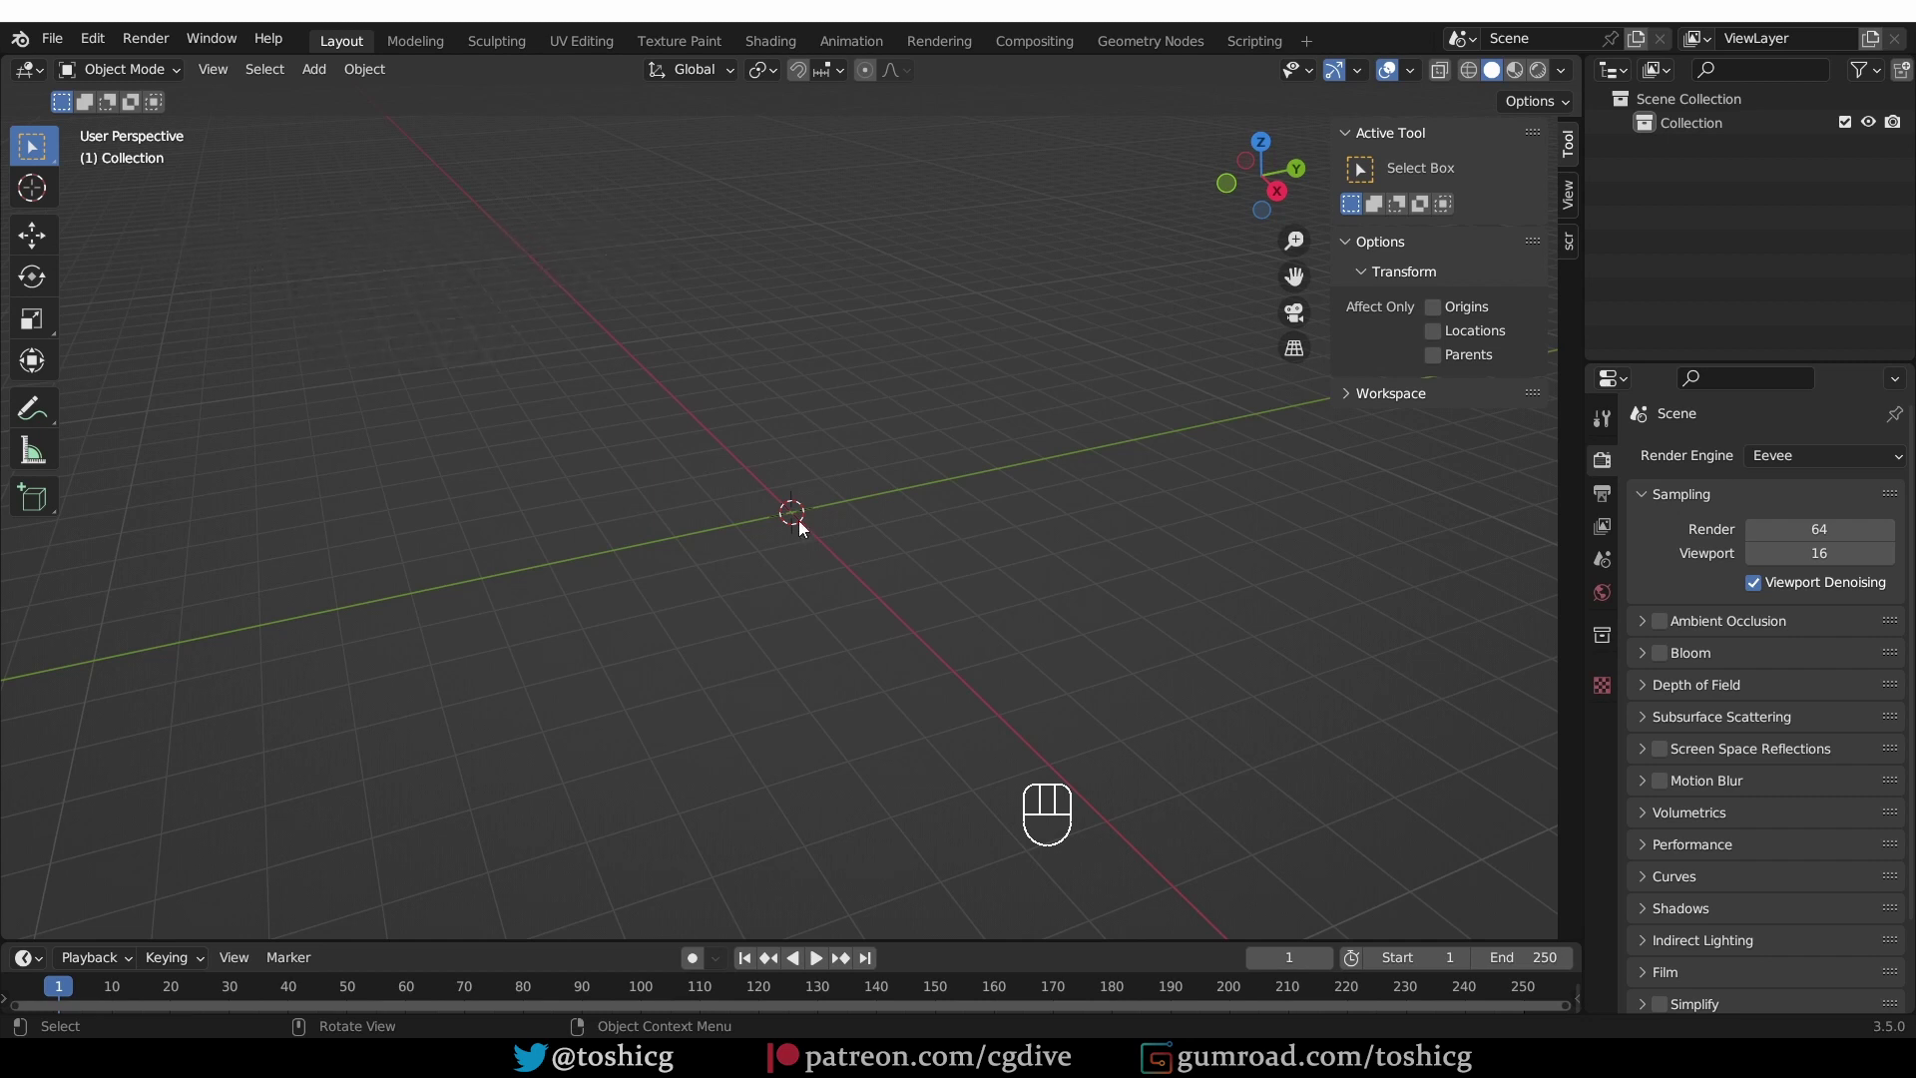
- Check the Asset Libraries entries under Preferences > File Paths
{"action": "left_click", "coordinate": [97, 40]}
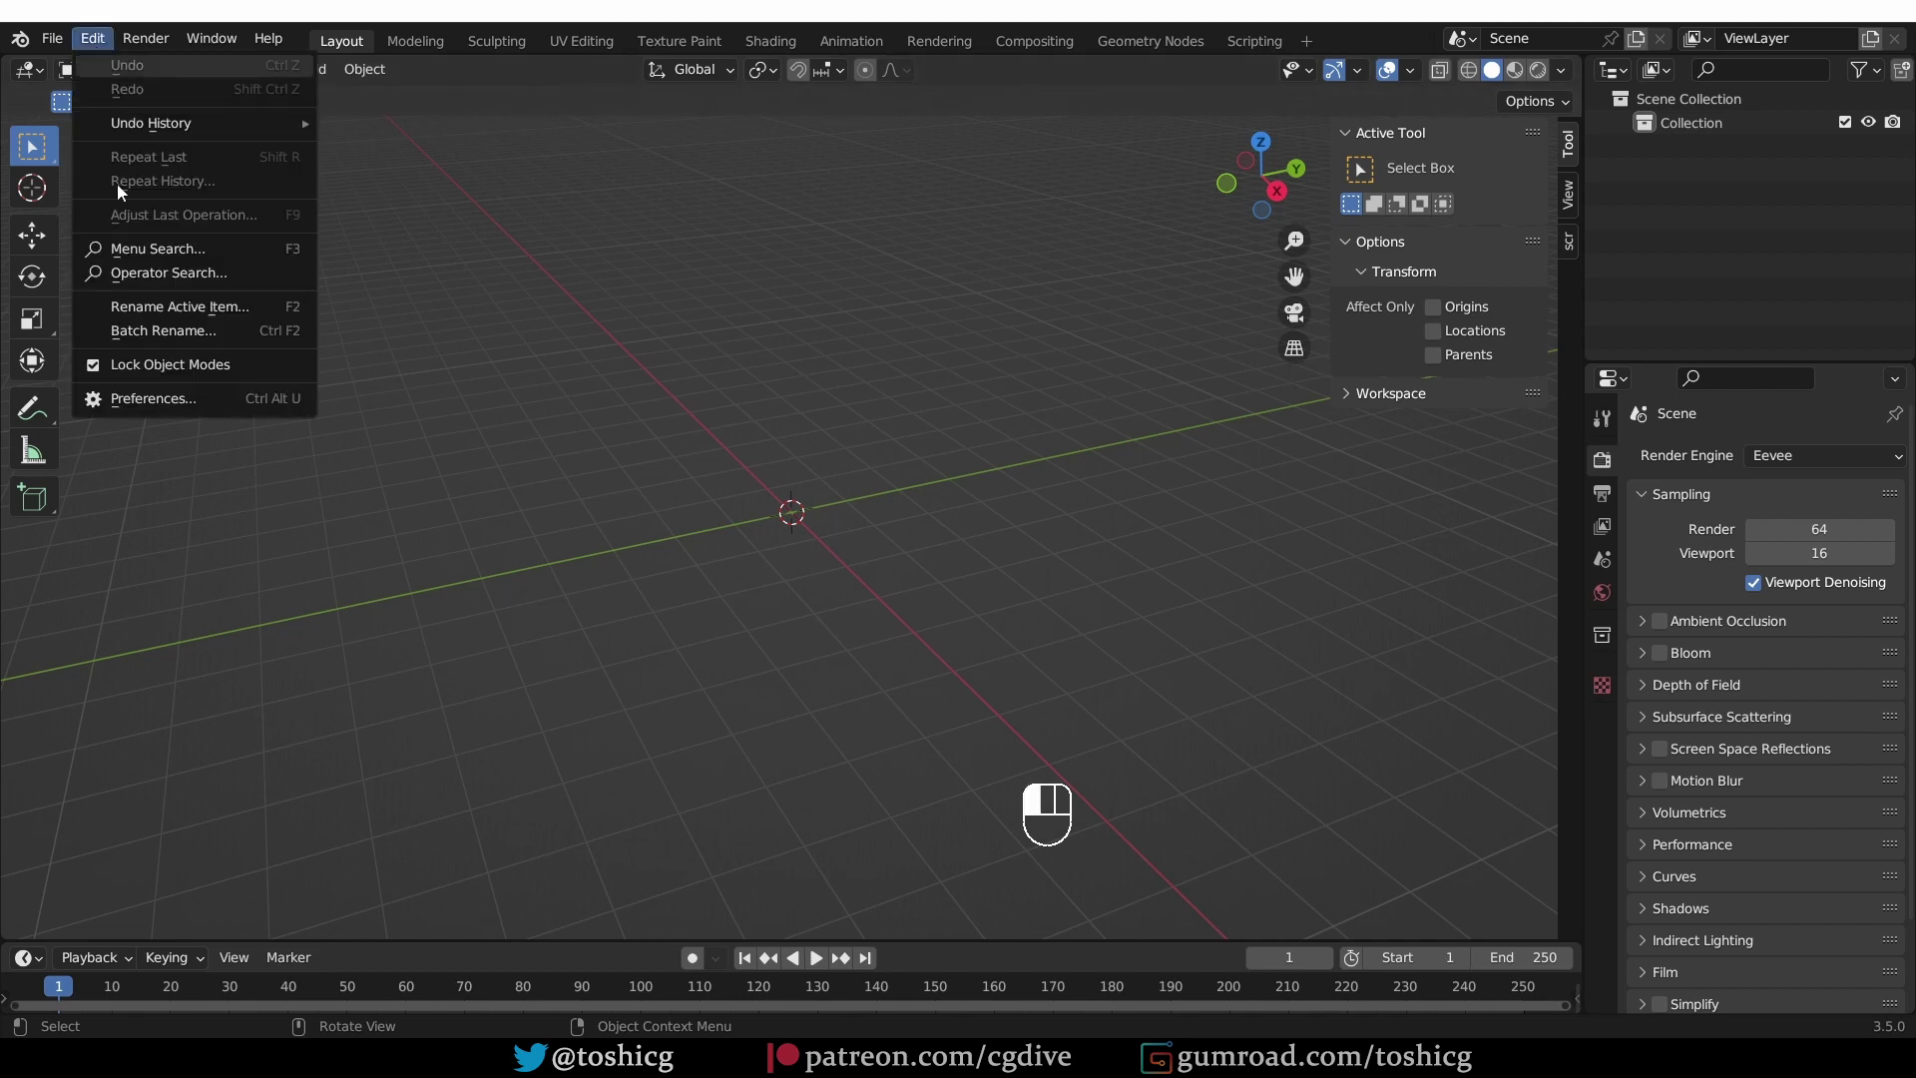
{"action": "left_click", "coordinate": [184, 398]}
{"action": "left_click", "coordinate": [74, 511]}
{"action": "scroll", "coordinate": [411, 445], "scroll_direction": "down", "scroll_amount": 3}
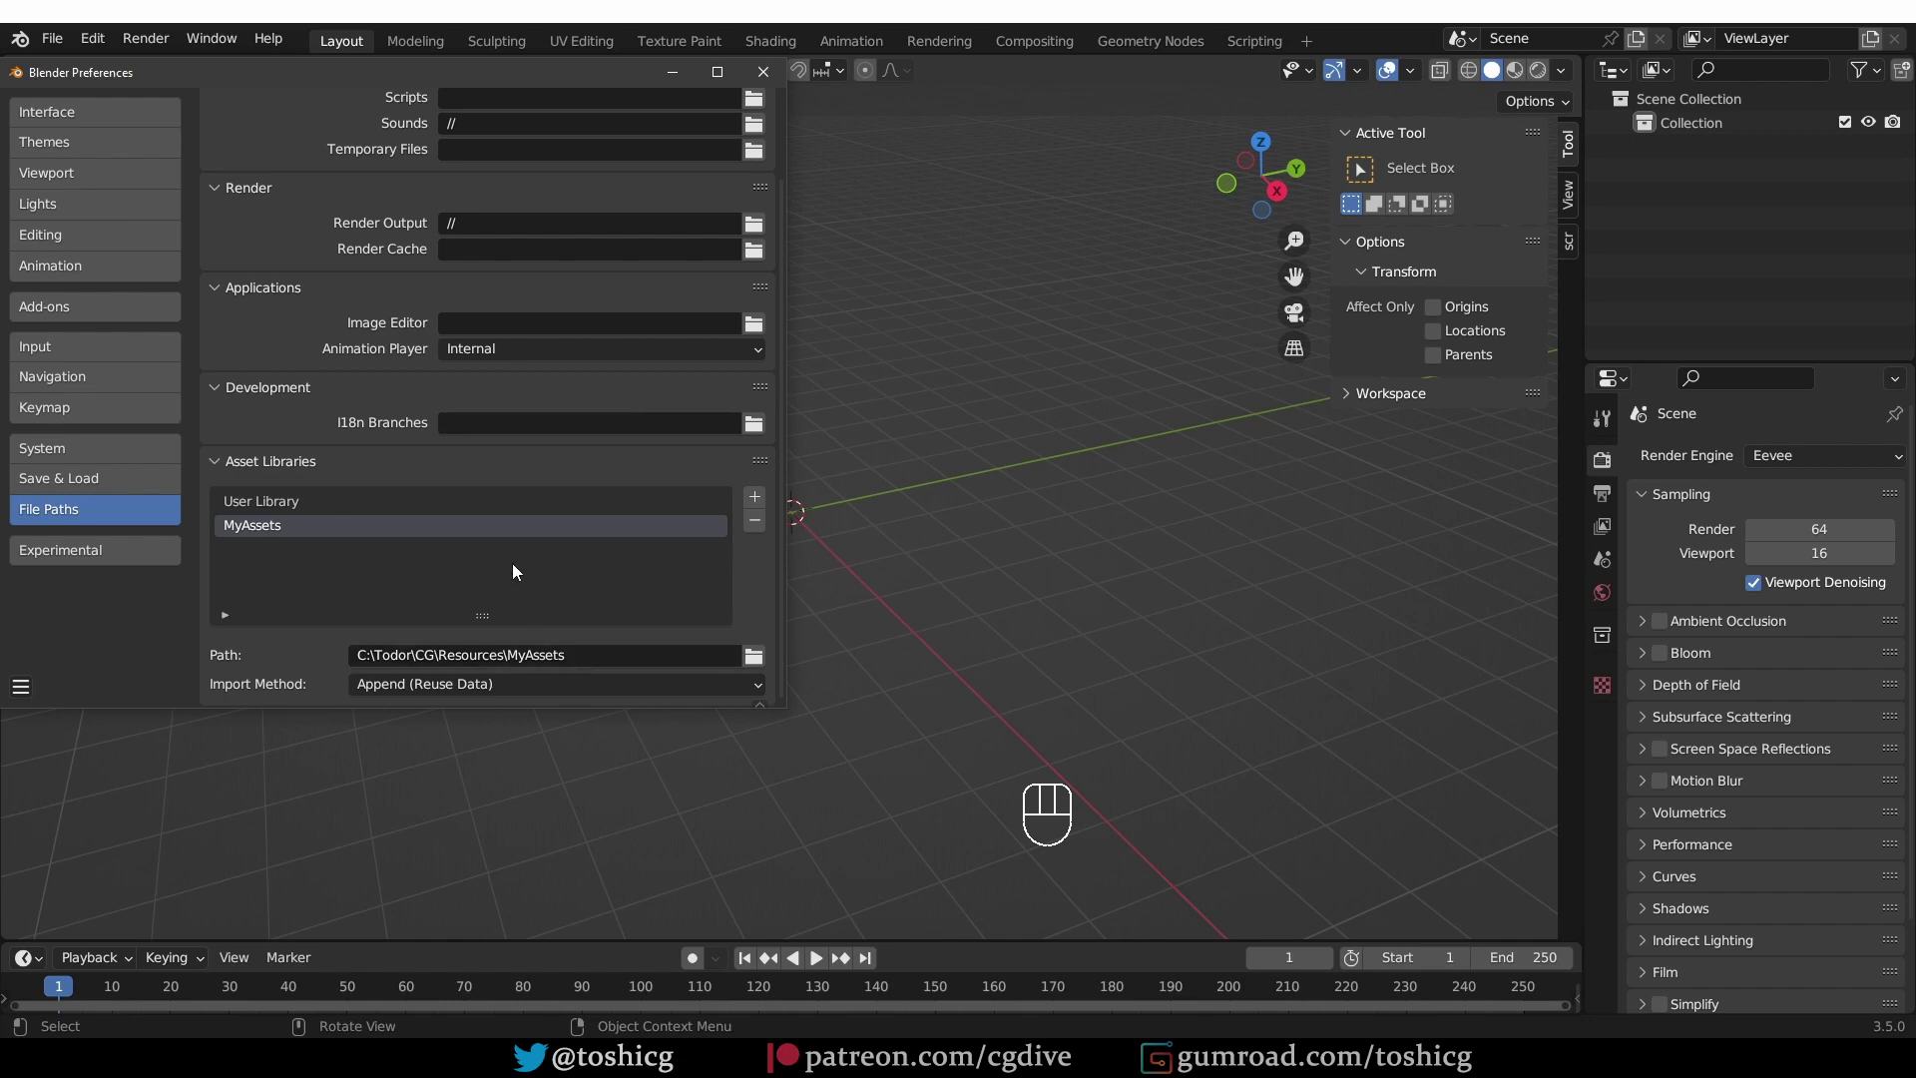
{"action": "left_click", "coordinate": [763, 71]}
- Add a cube and bevel its edges, returning to Object Mode
{"action": "key", "text": "shift+a"}
{"action": "mouse_move", "coordinate": [783, 544]}
{"action": "left_click", "coordinate": [878, 561]}
{"action": "key", "text": "Tab"}
{"action": "key", "text": "ctrl+b"}
{"action": "left_click", "coordinate": [976, 534]}
{"action": "key", "text": "Tab"}
{"action": "left_click", "coordinate": [893, 542]}
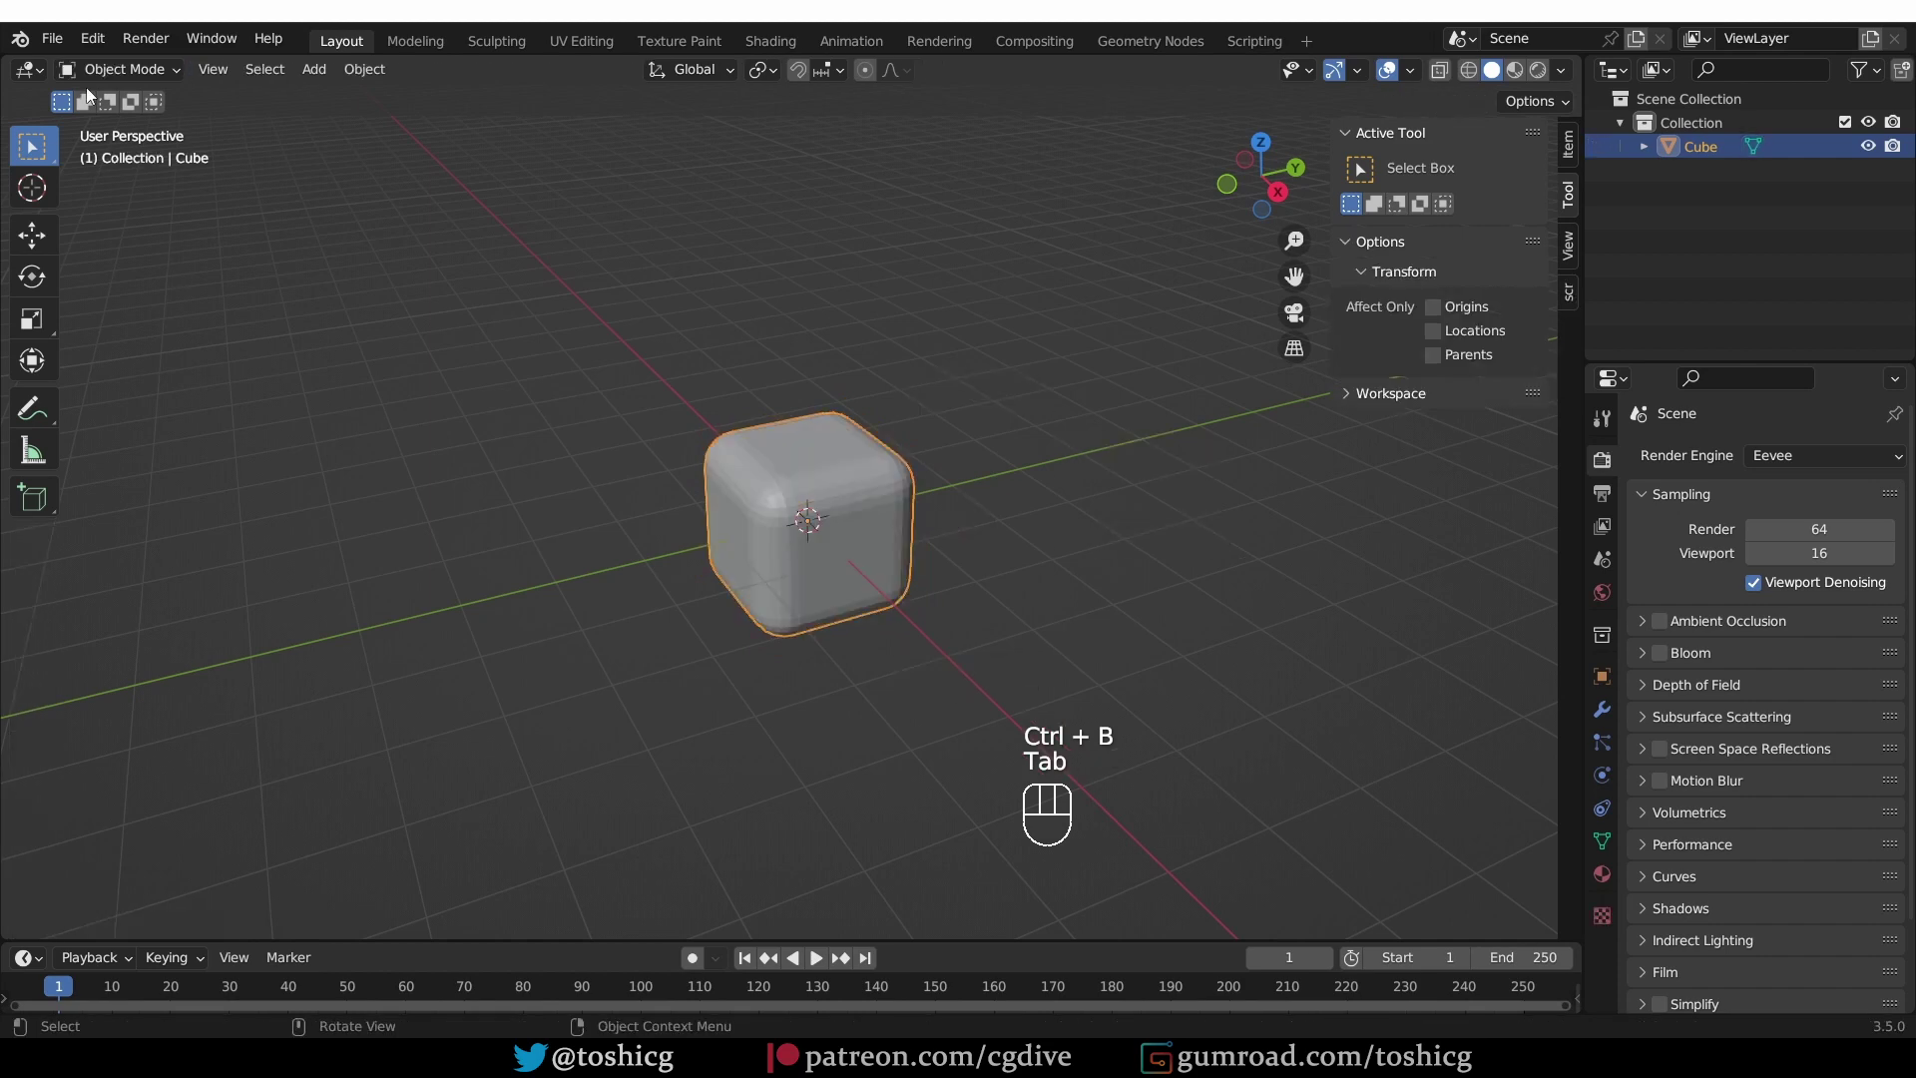
- Save the file as my_cube.blend in the MyAssets folder
{"action": "left_click", "coordinate": [51, 38]}
{"action": "left_click", "coordinate": [172, 201]}
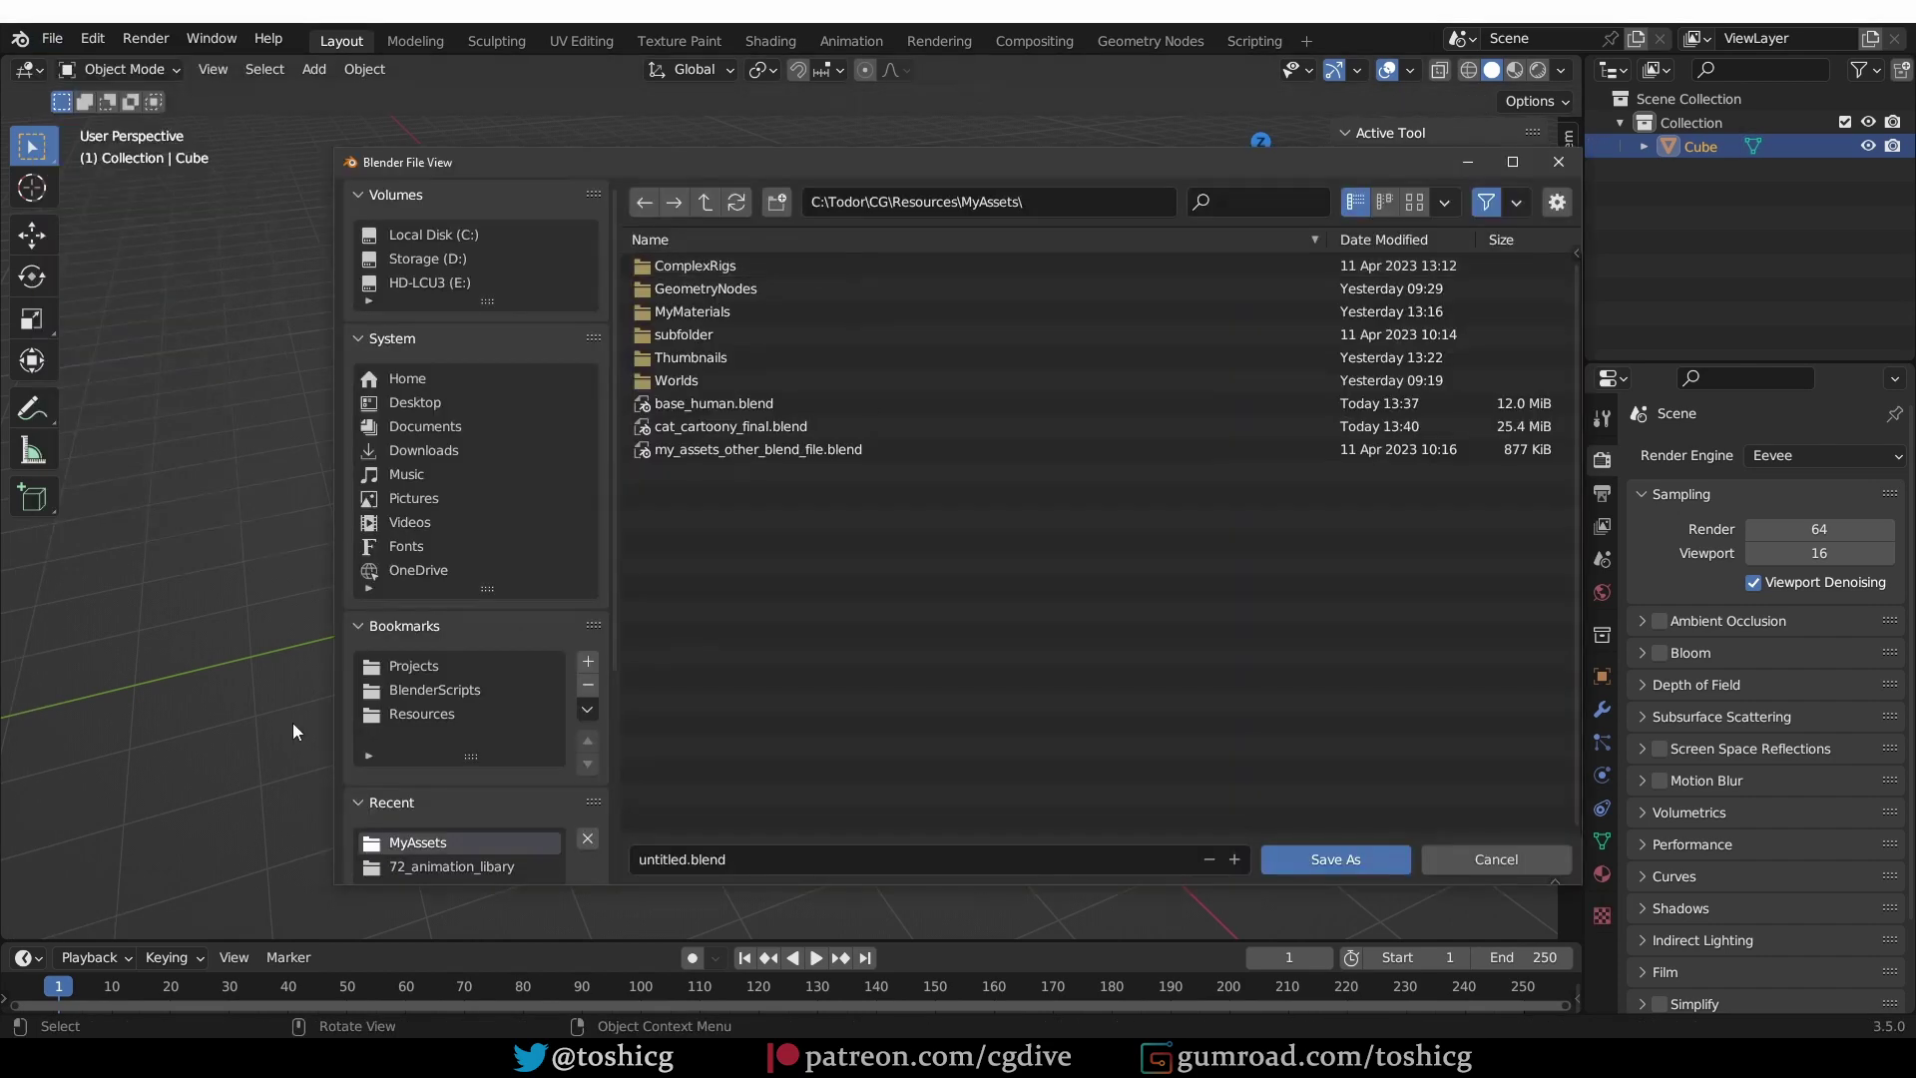
{"action": "left_click", "coordinate": [413, 715]}
{"action": "left_click", "coordinate": [663, 334]}
{"action": "left_click", "coordinate": [687, 860]}
{"action": "type", "text": "my_cube"}
{"action": "key", "text": "Return"}
{"action": "key", "text": "Escape"}
- Mark the Cube as an asset and save the file
{"action": "right_click", "coordinate": [1685, 142]}
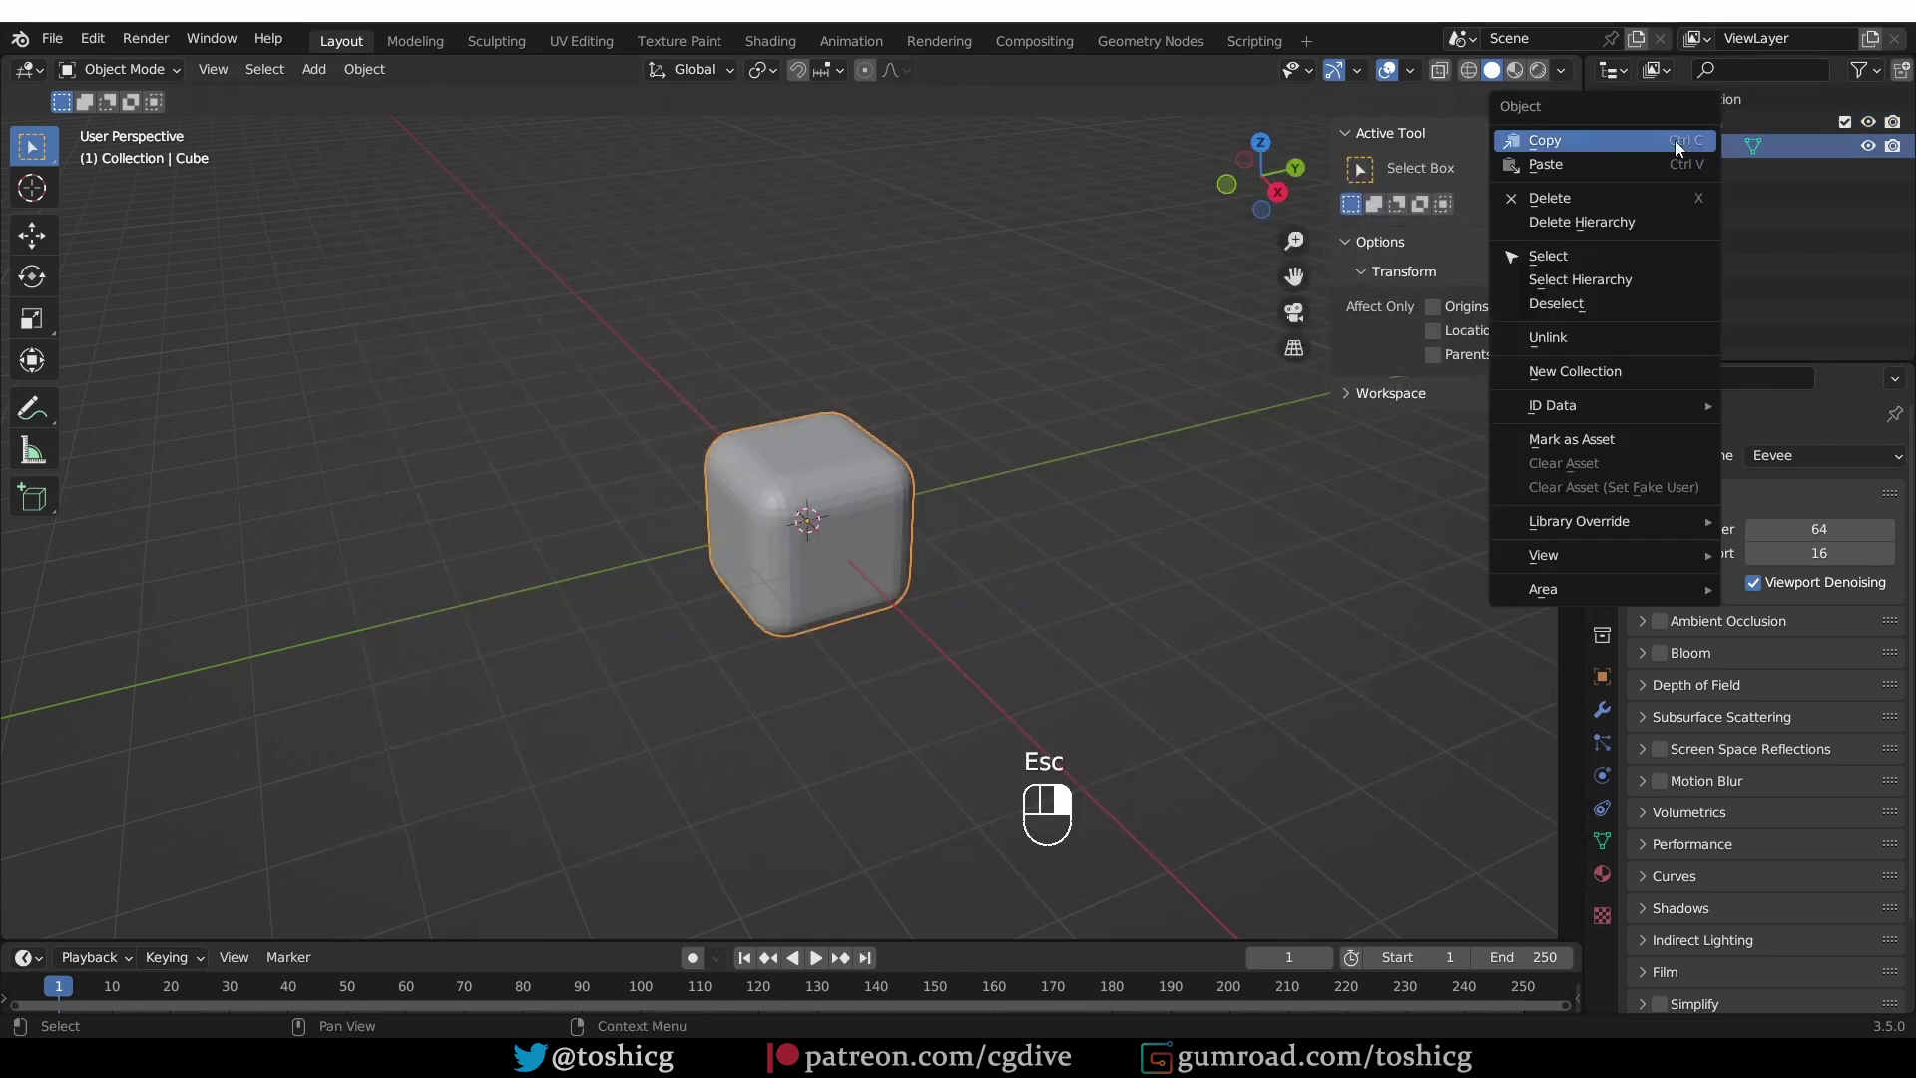
{"action": "left_click", "coordinate": [1663, 441]}
{"action": "left_click", "coordinate": [51, 38]}
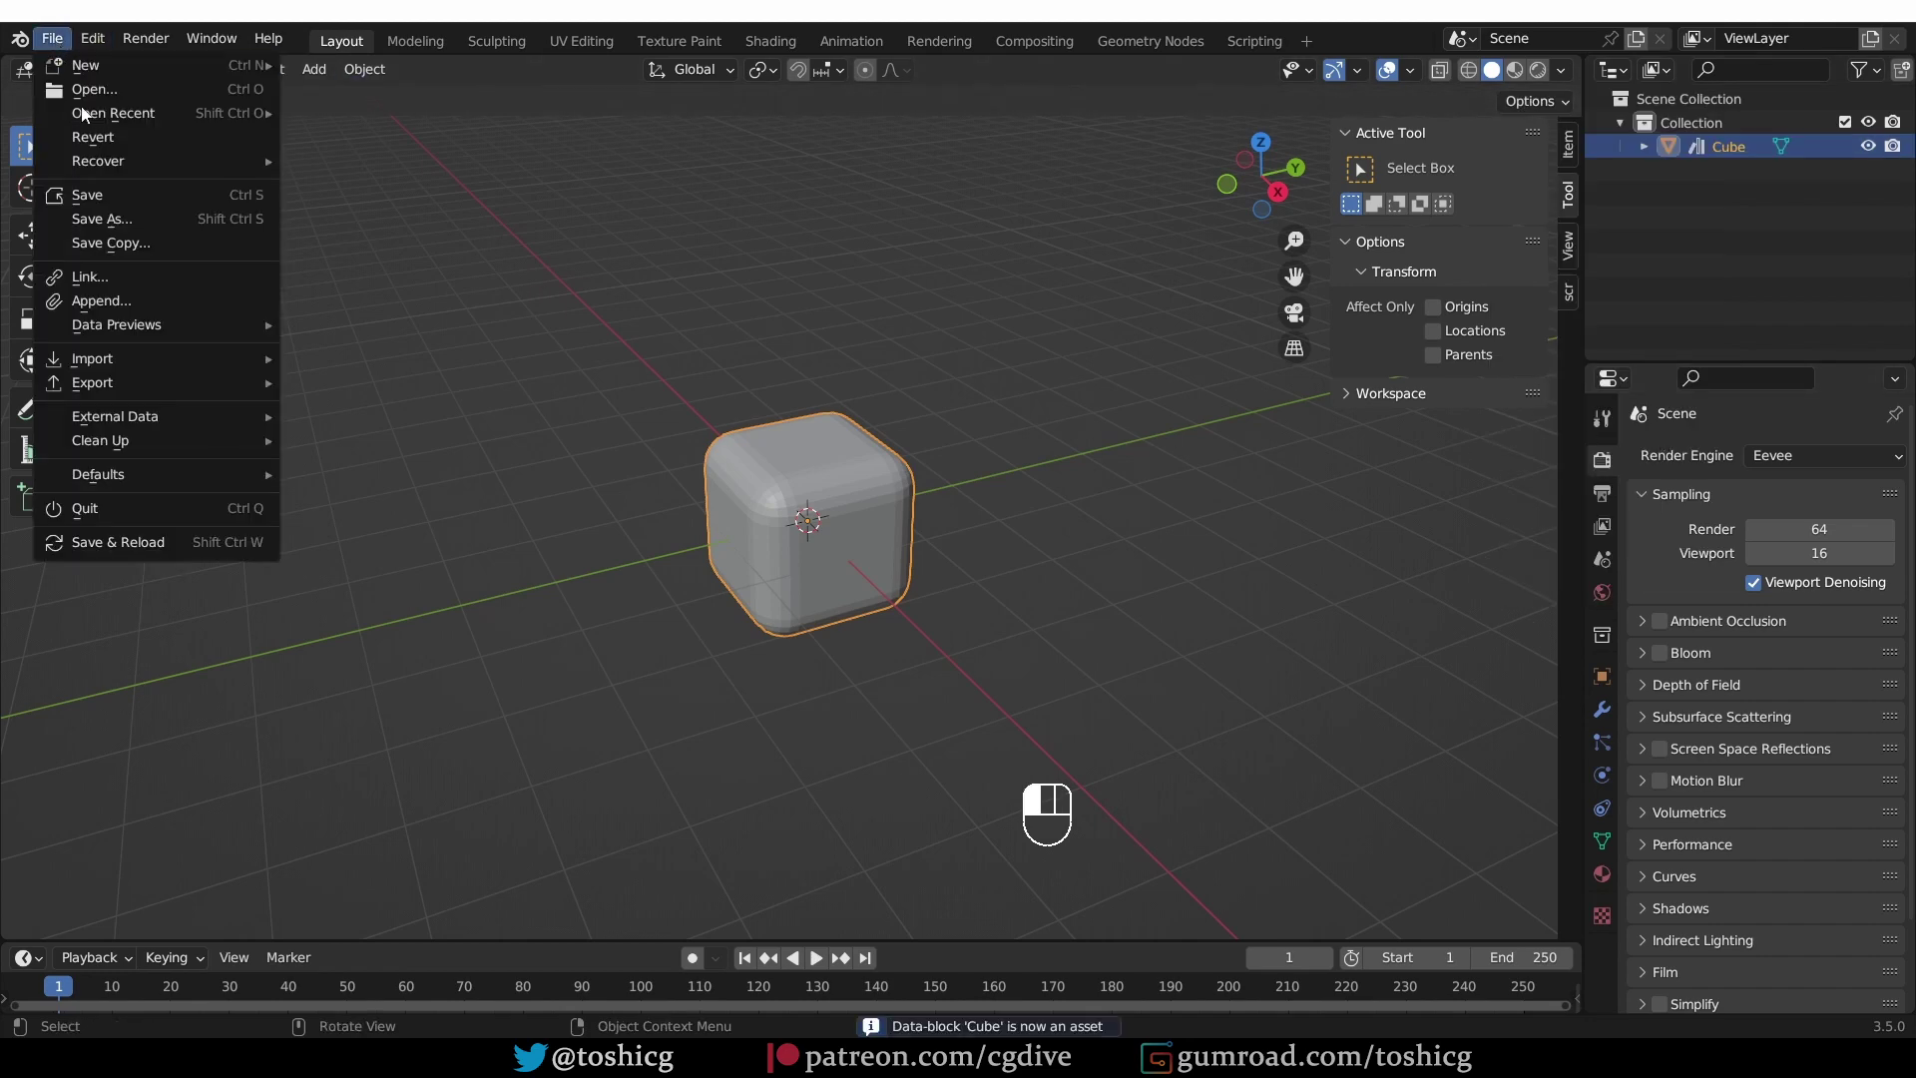
{"action": "left_click", "coordinate": [119, 196]}
- In a new file, open an Asset Browser and drag the Cube asset into the scene
{"action": "key", "text": "ctrl+n"}
{"action": "left_click", "coordinate": [564, 519]}
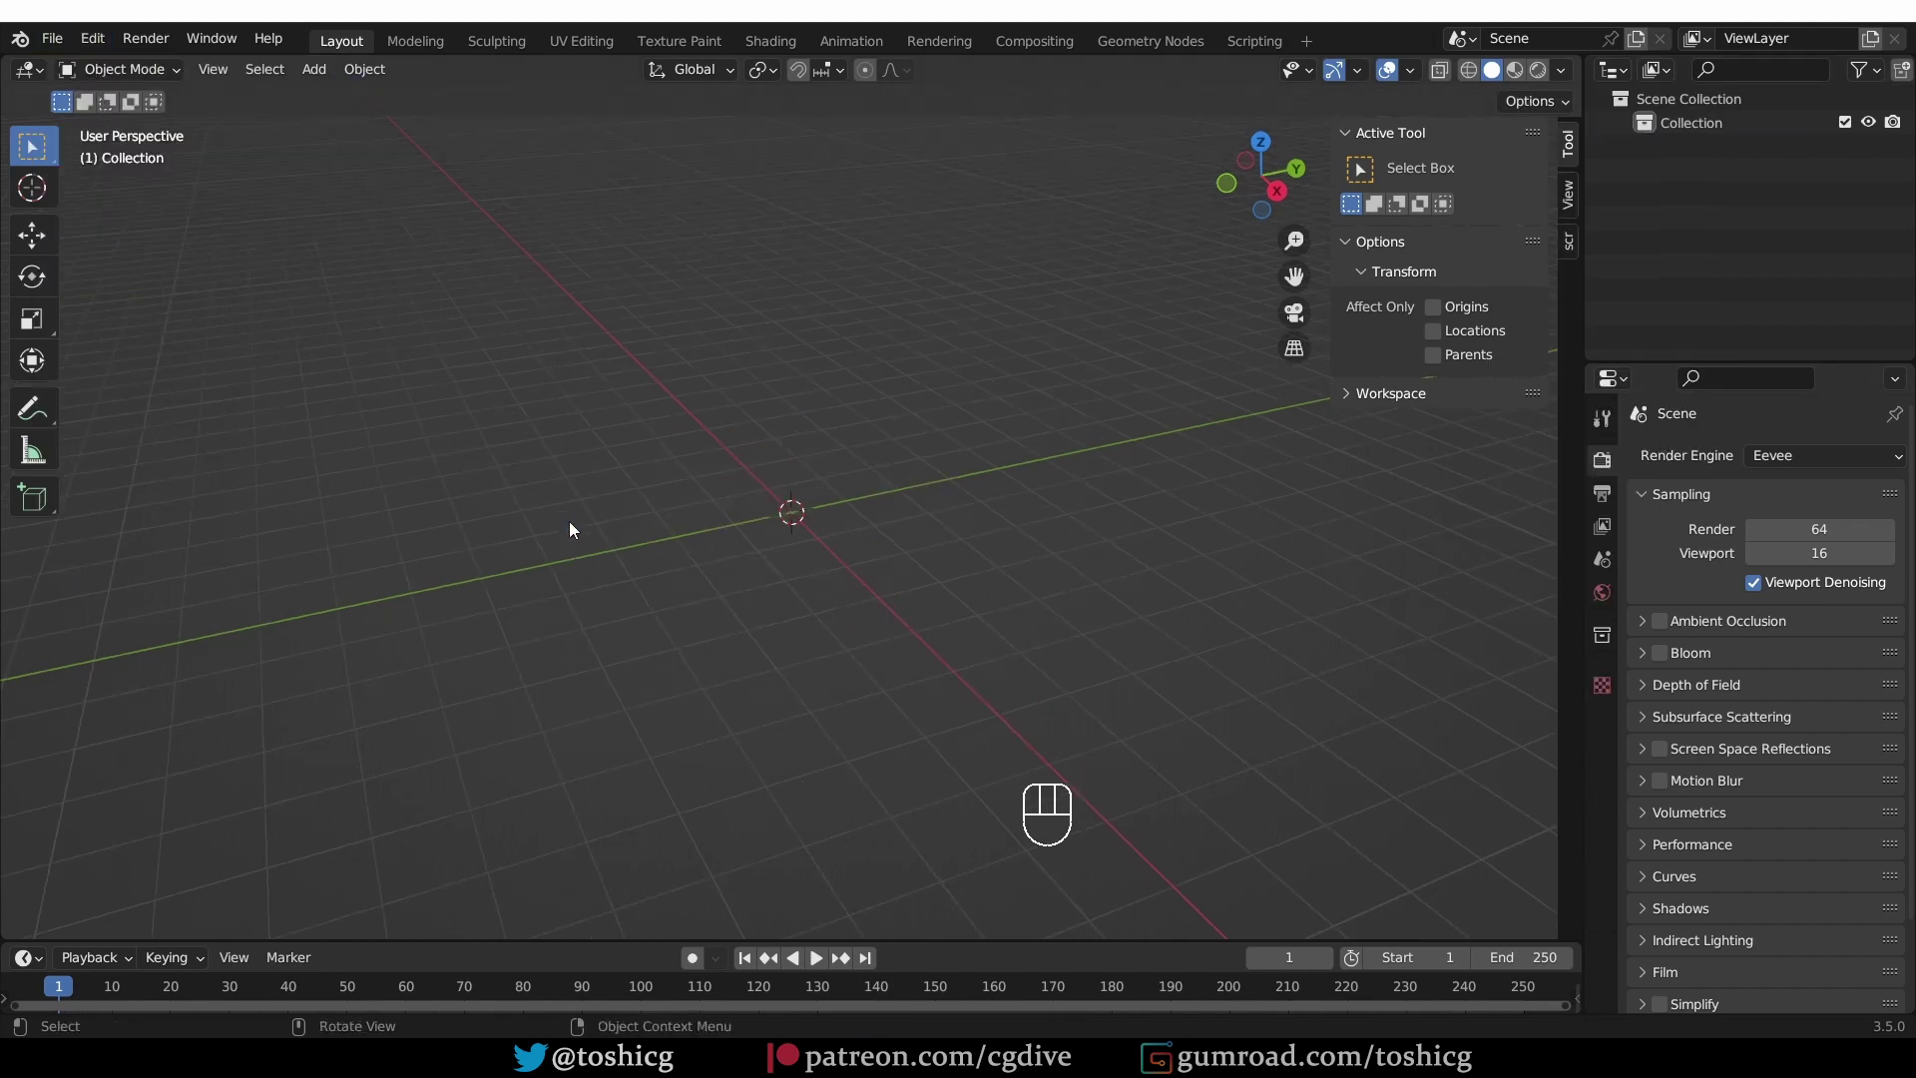
{"action": "left_click_drag", "start_coordinate": [404, 940], "coordinate": [424, 657]}
{"action": "key", "text": "shift+F1"}
{"action": "key", "text": "shift+F1"}
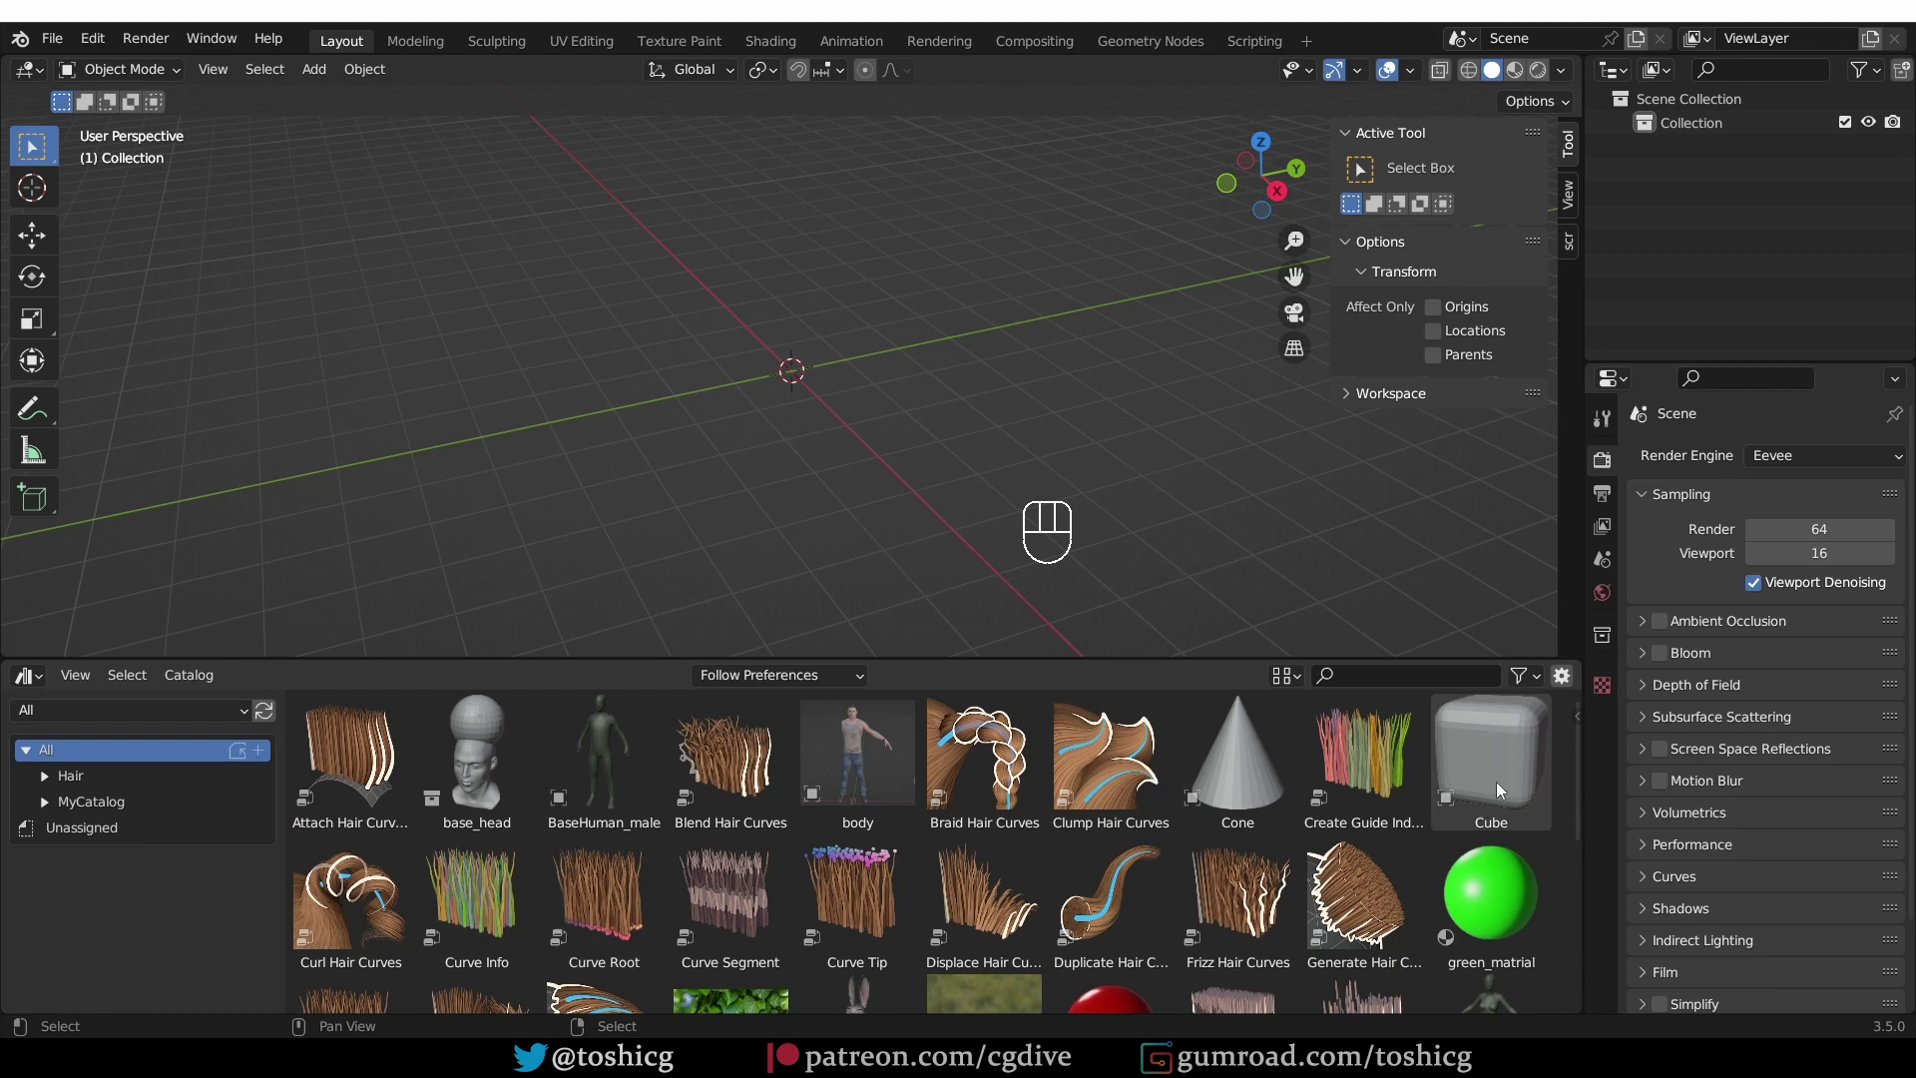
{"action": "left_click_drag", "start_coordinate": [1507, 787], "coordinate": [727, 367]}
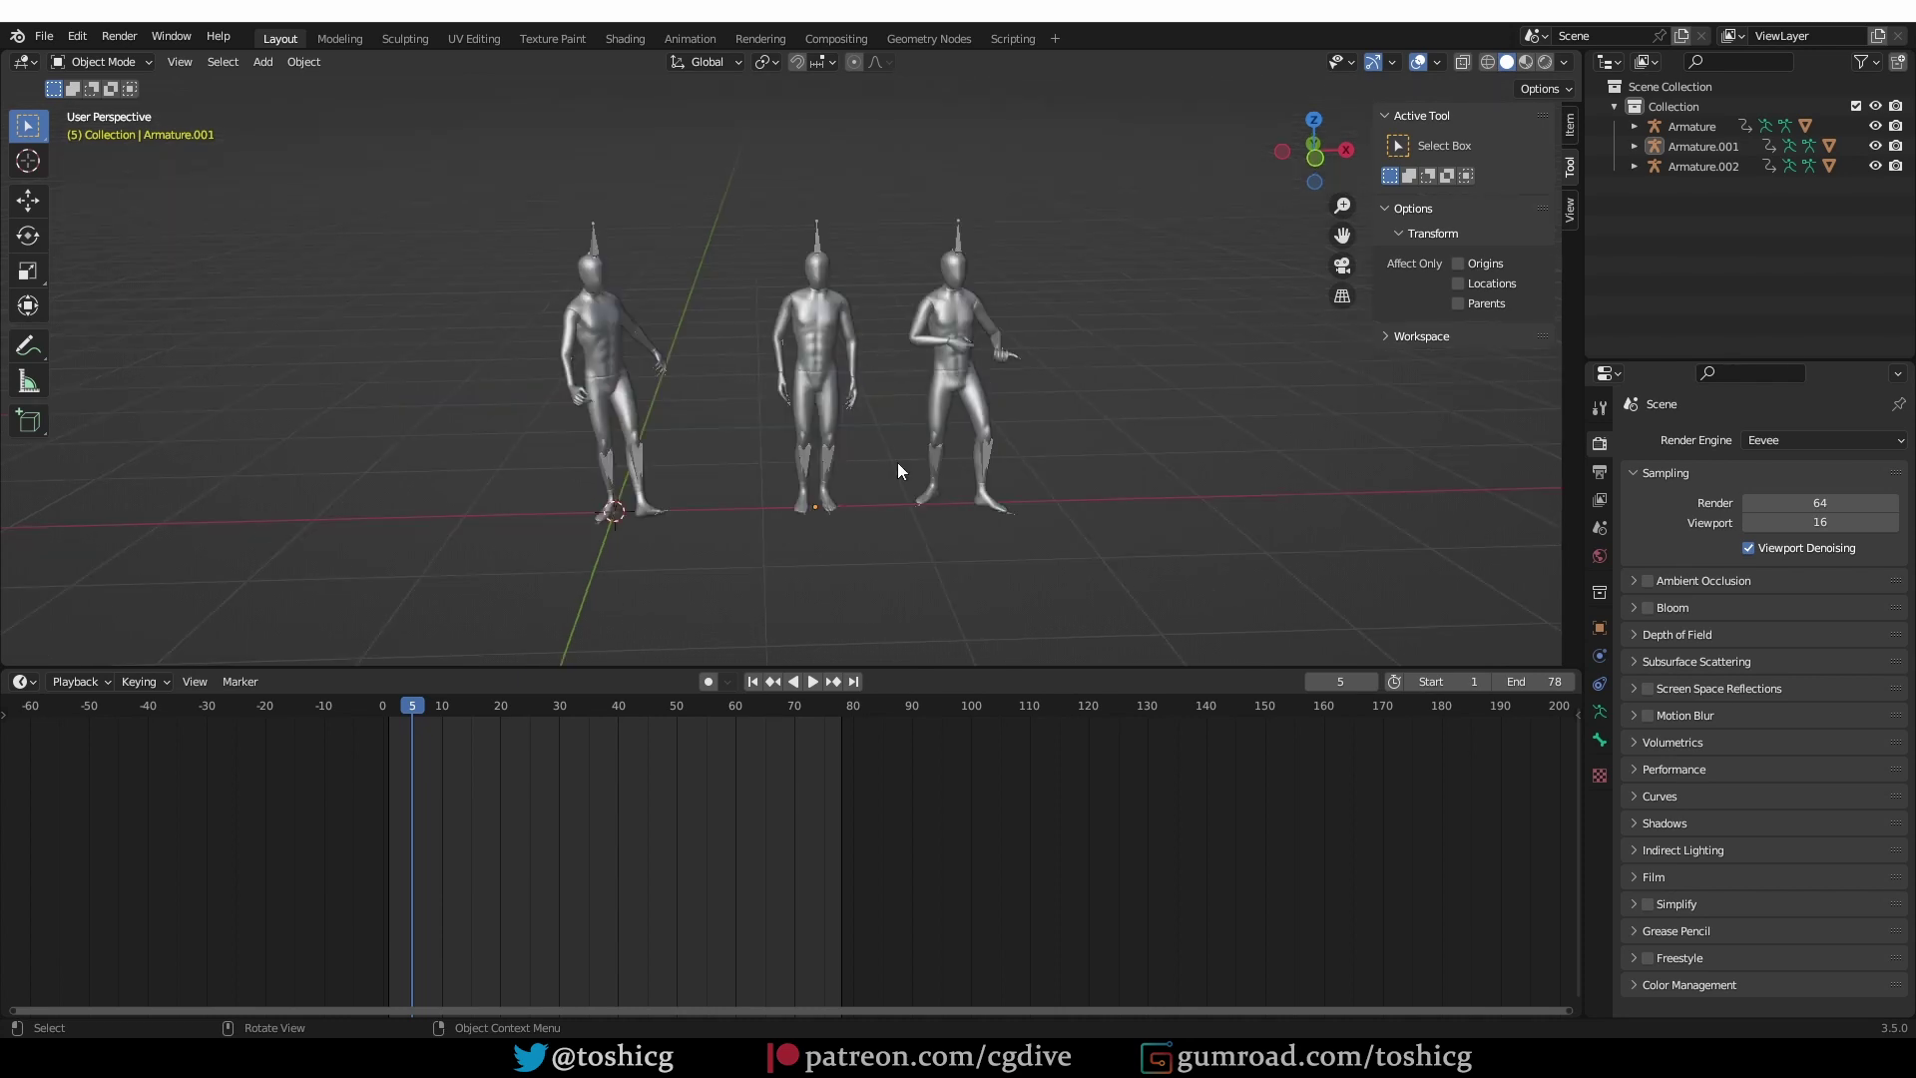
- In Save As, create a new Animations folder inside MyAssets
{"action": "left_click", "coordinate": [44, 37]}
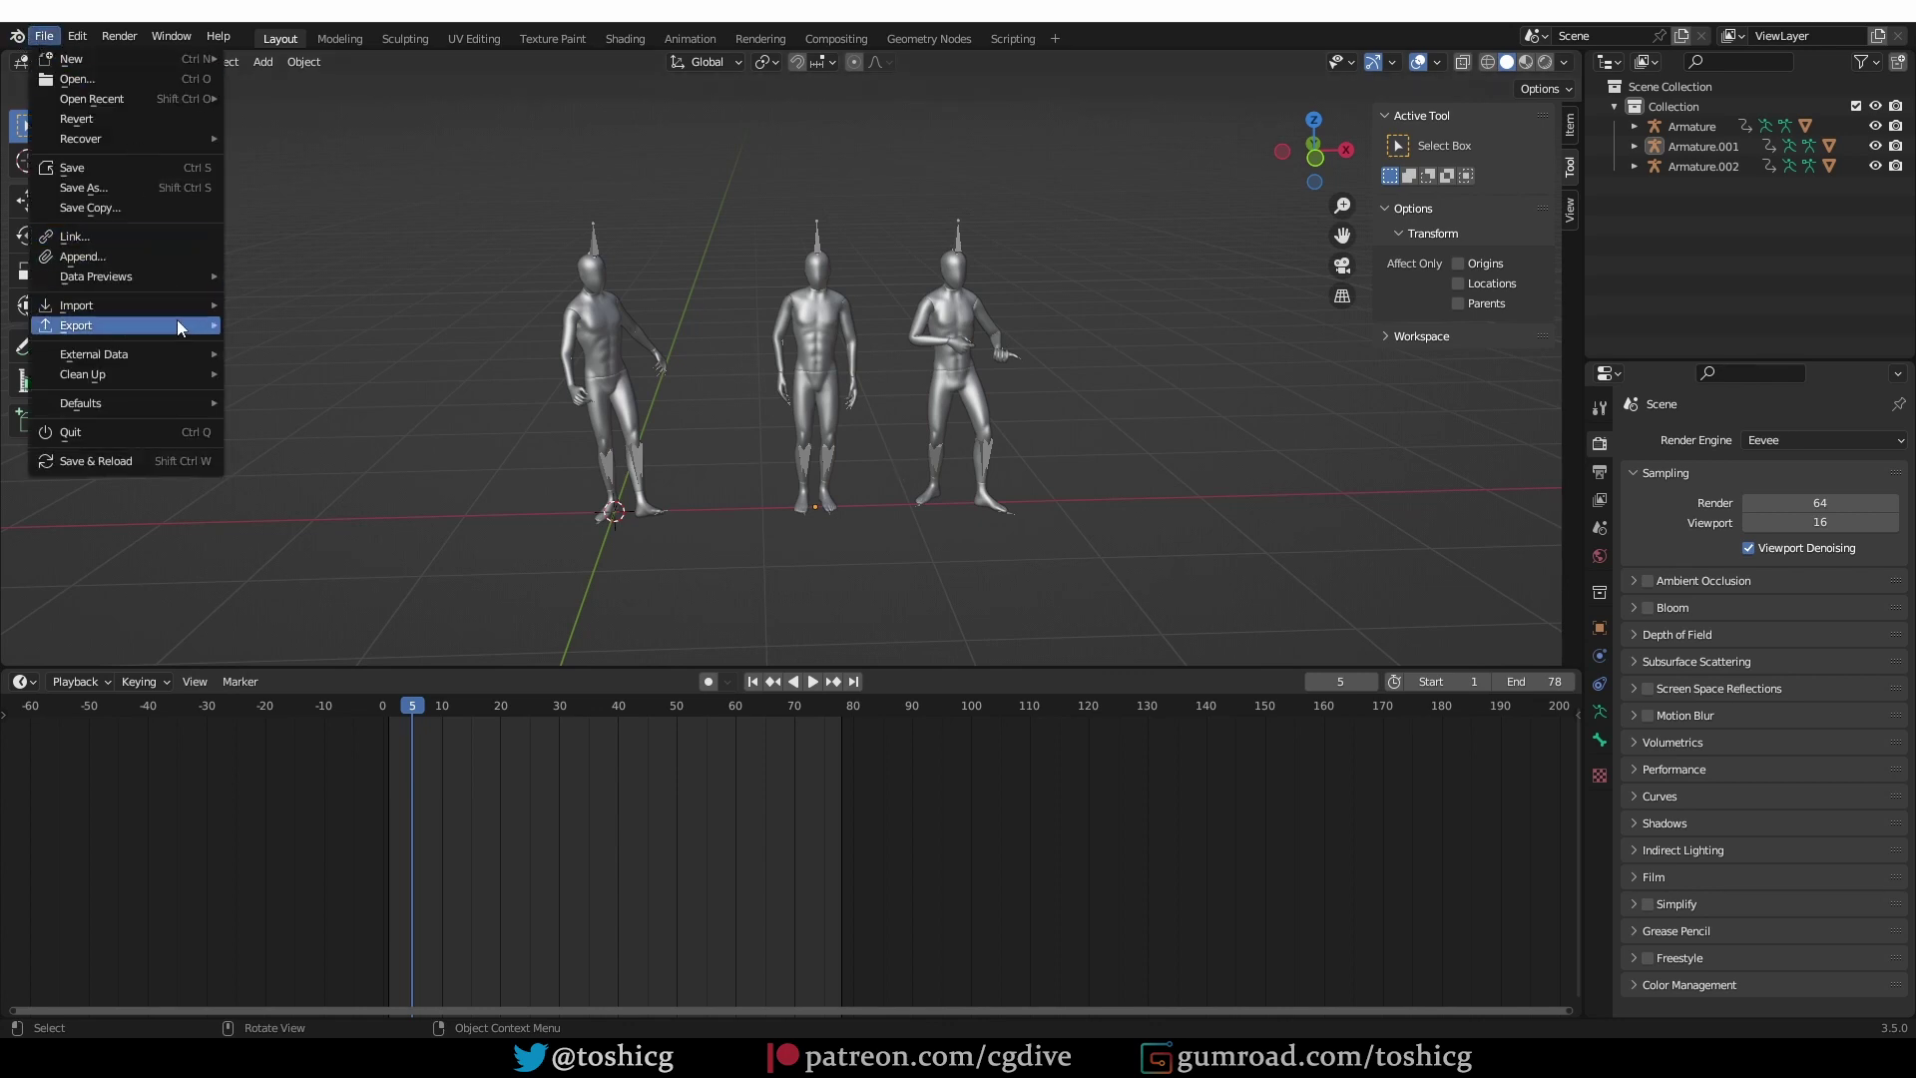
{"action": "left_click", "coordinate": [44, 37]}
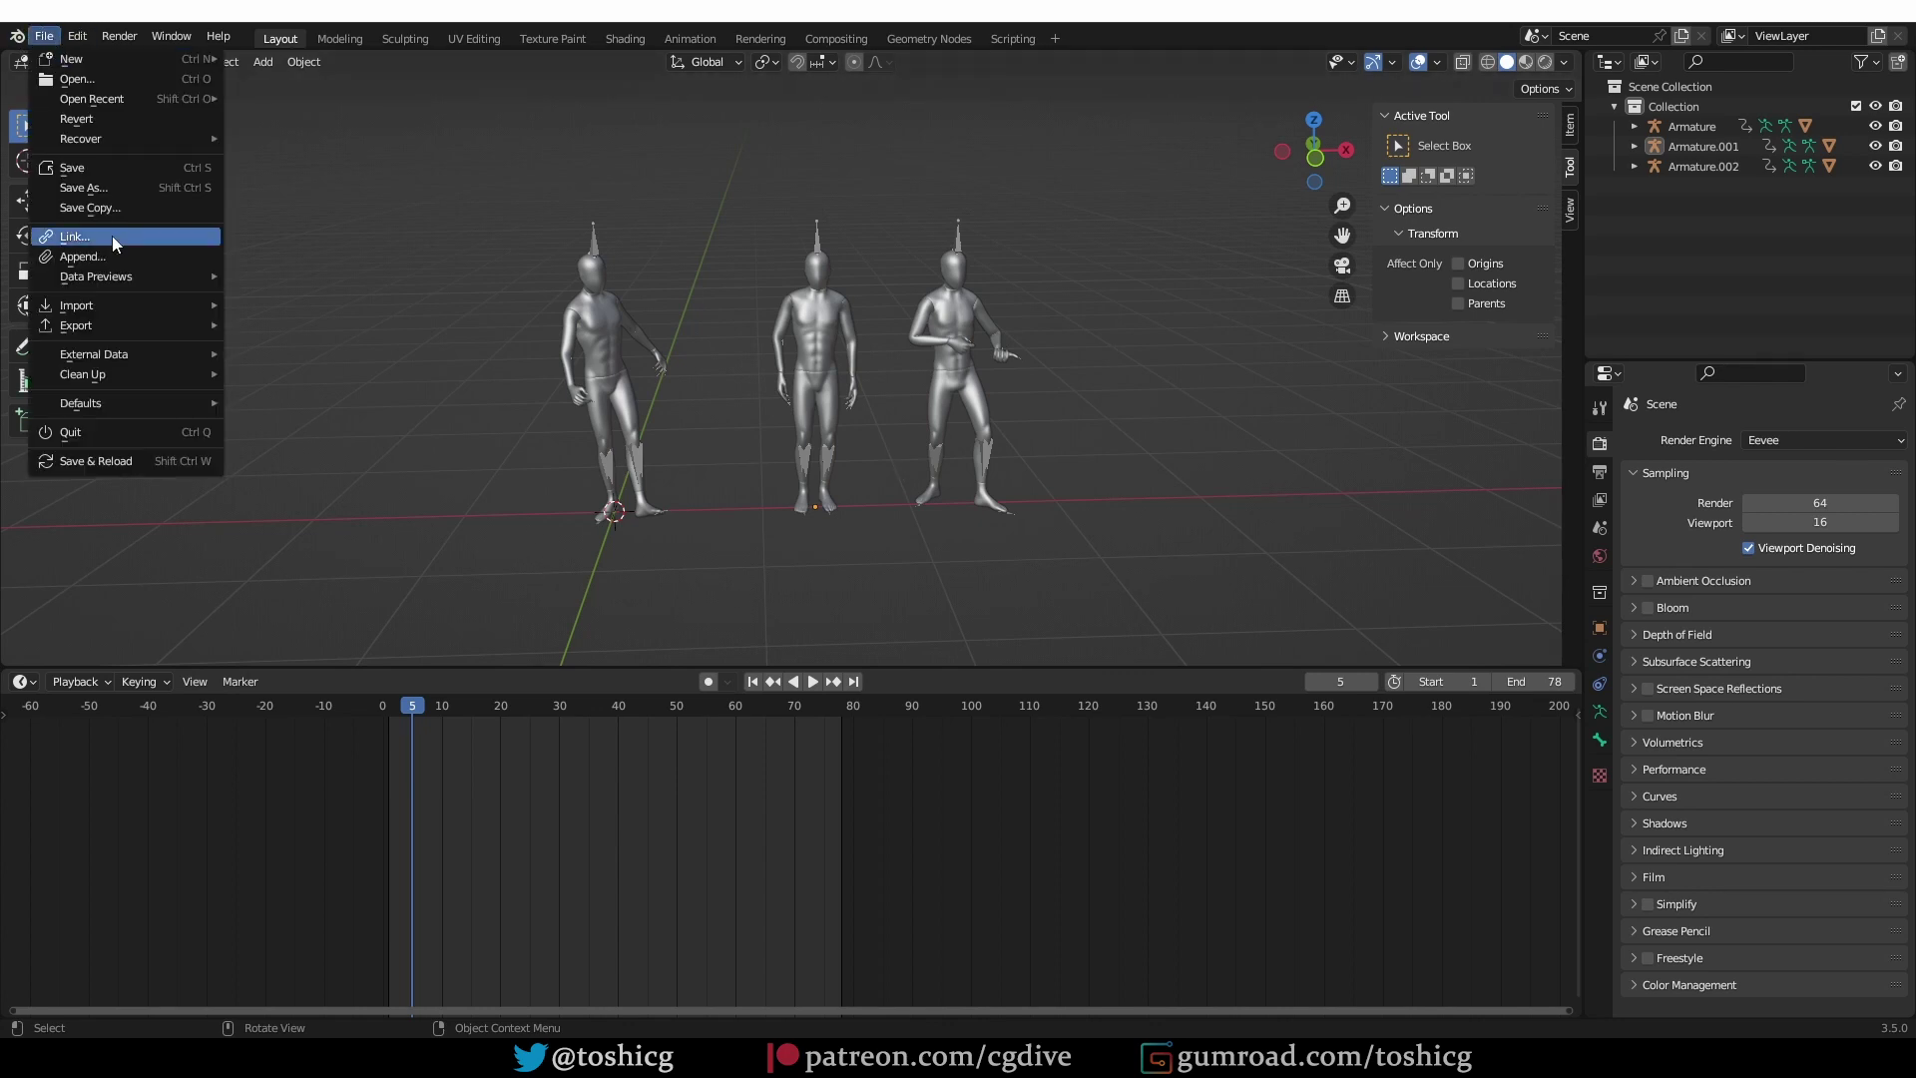
{"action": "left_click", "coordinate": [143, 187]}
{"action": "left_click", "coordinate": [523, 734]}
{"action": "double_click", "coordinate": [738, 372]}
{"action": "left_click", "coordinate": [810, 264]}
{"action": "type", "text": "Animations"}
{"action": "key", "text": "Return"}
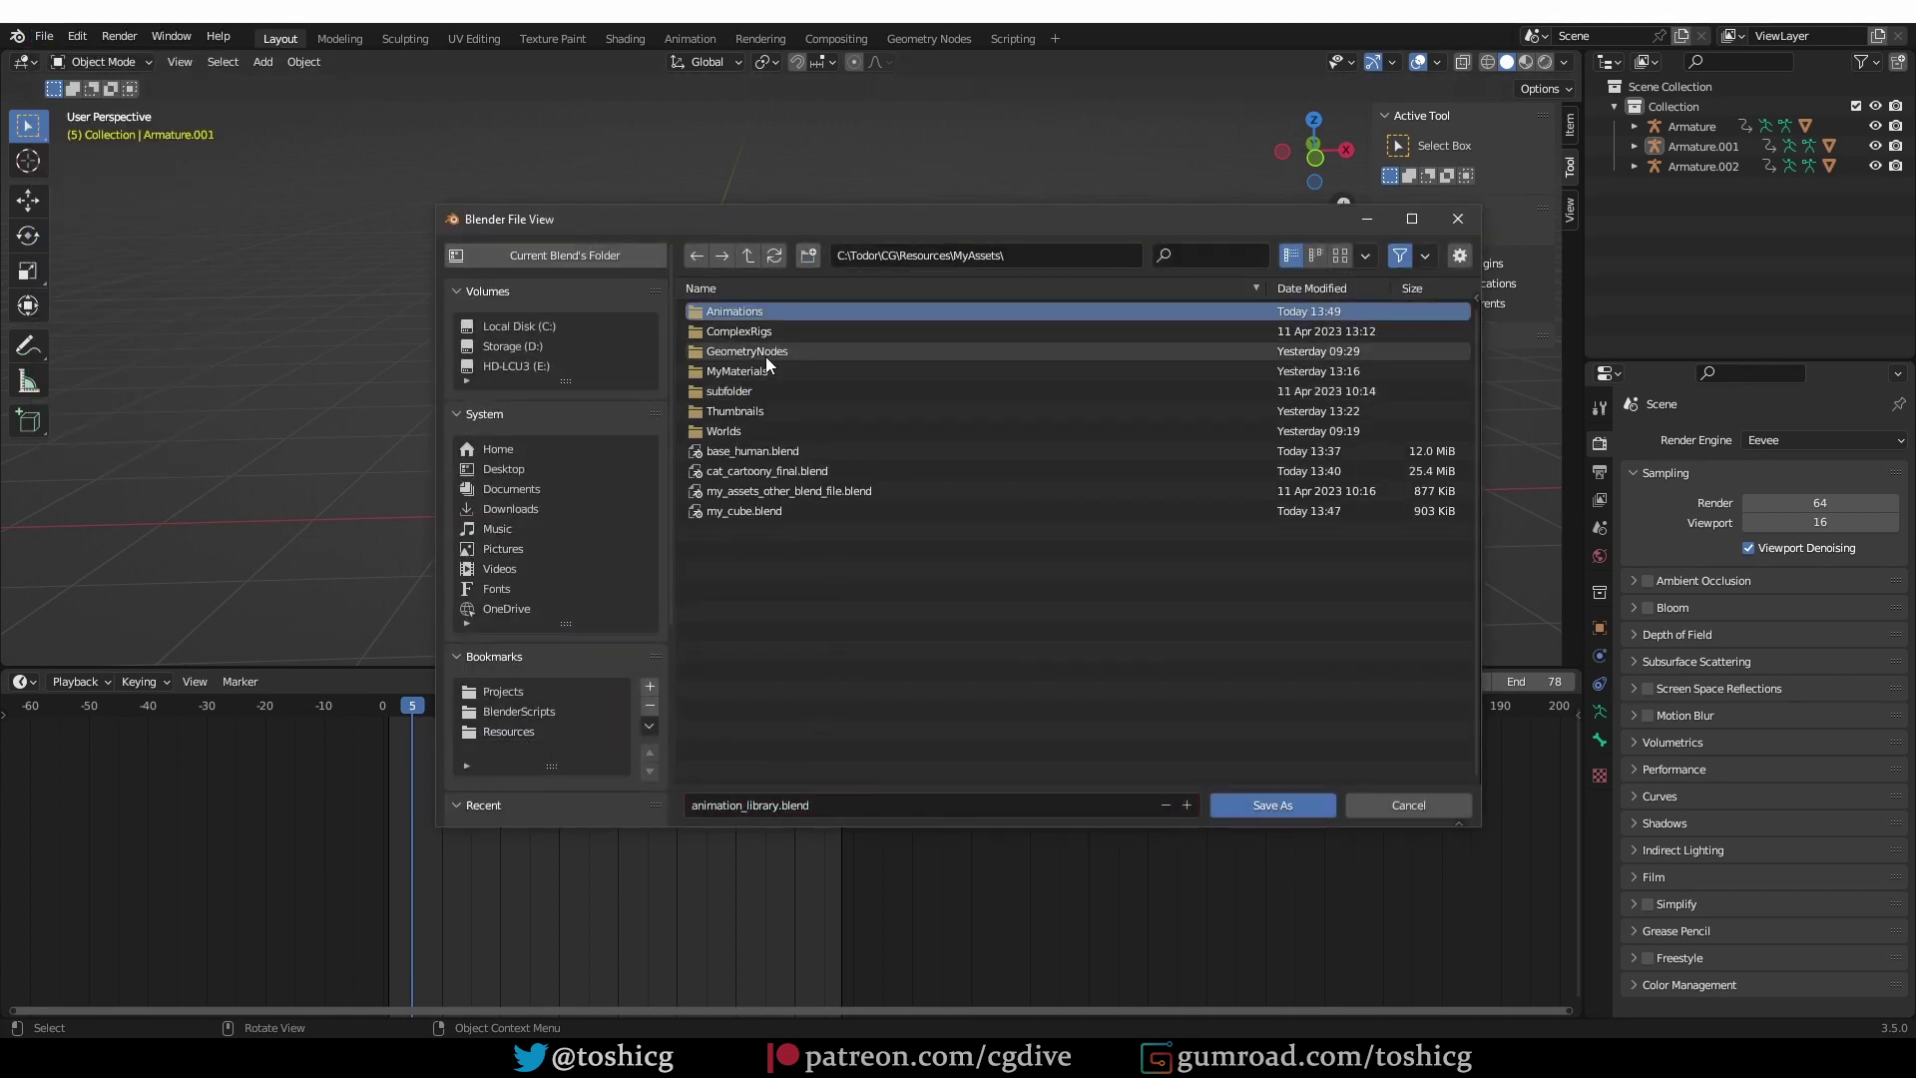
- Save the scene into Animations as animation_lib.blend
{"action": "double_click", "coordinate": [774, 310]}
{"action": "left_click", "coordinate": [802, 806]}
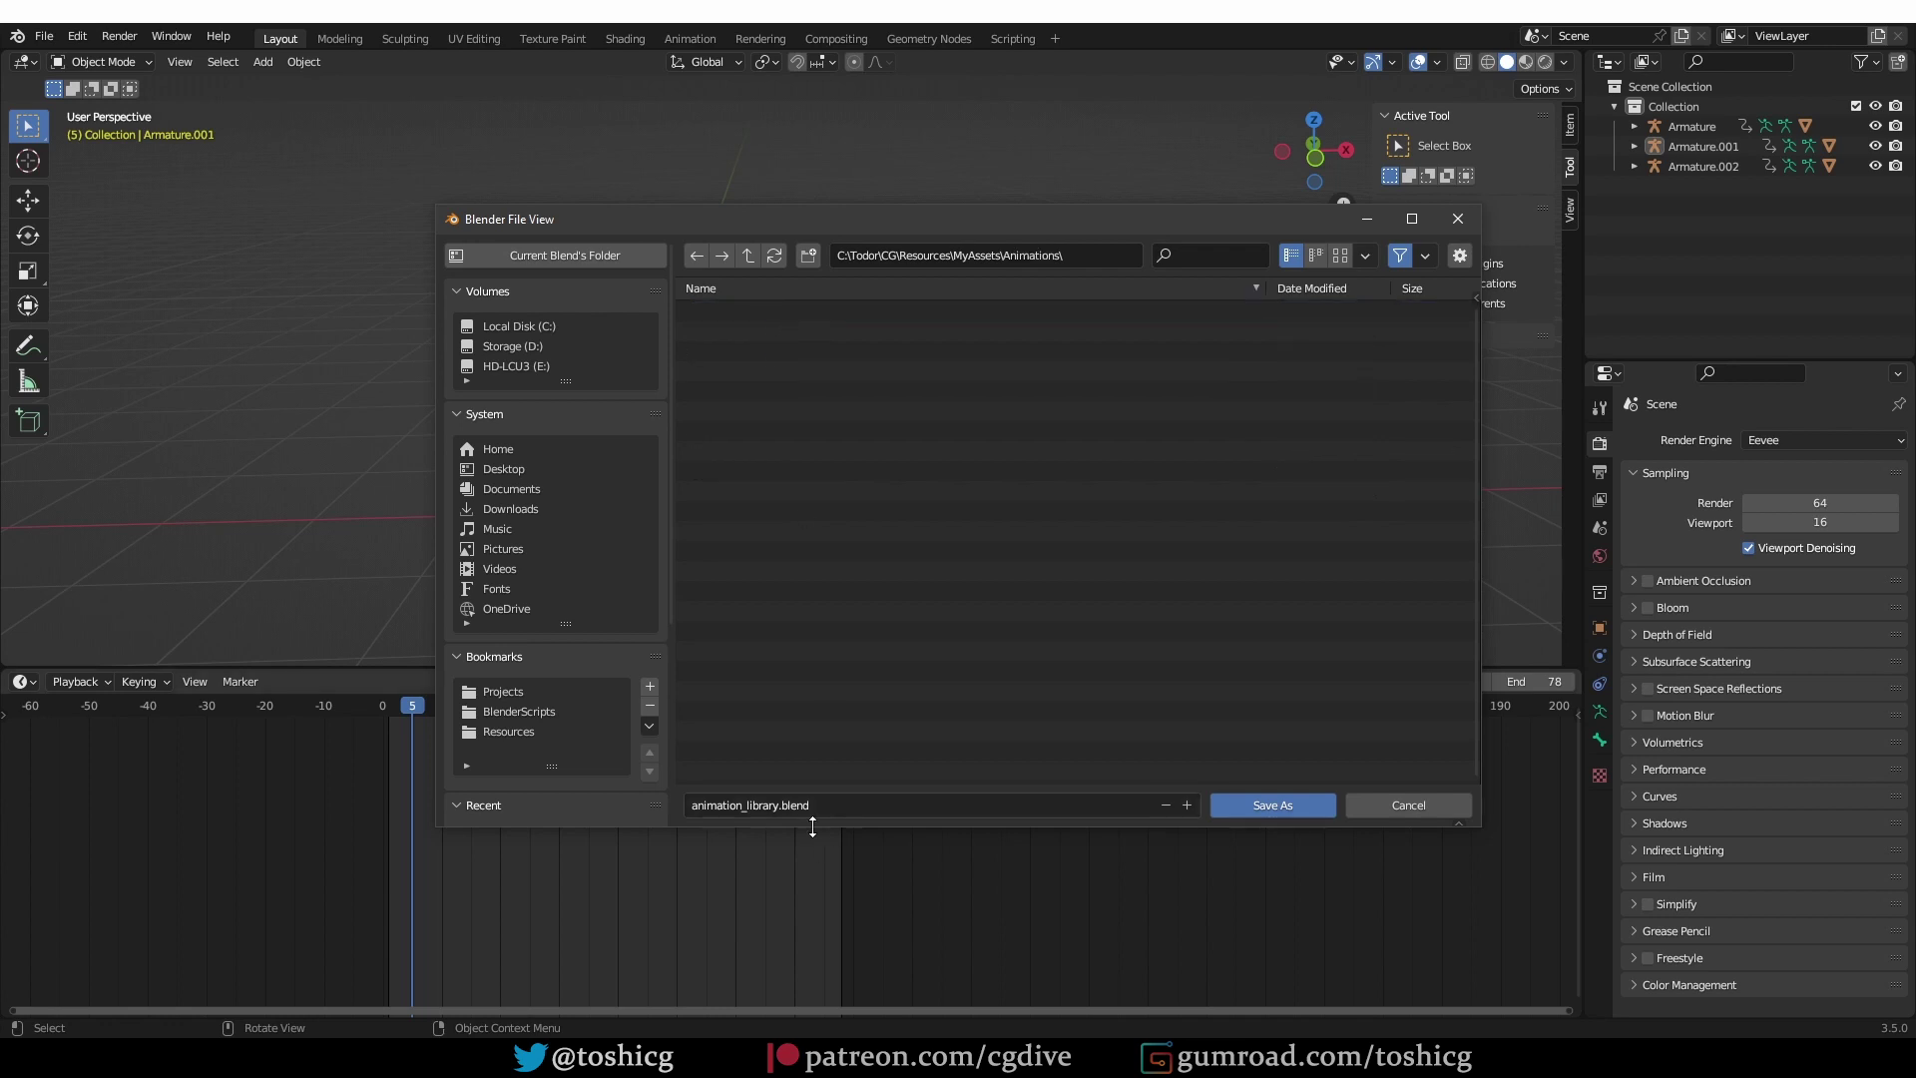
{"action": "type", "text": "animaa"}
{"action": "key", "text": "BackSpace"}
{"action": "type", "text": "tion_lib"}
{"action": "key", "text": "Return"}
{"action": "key", "text": "Return"}
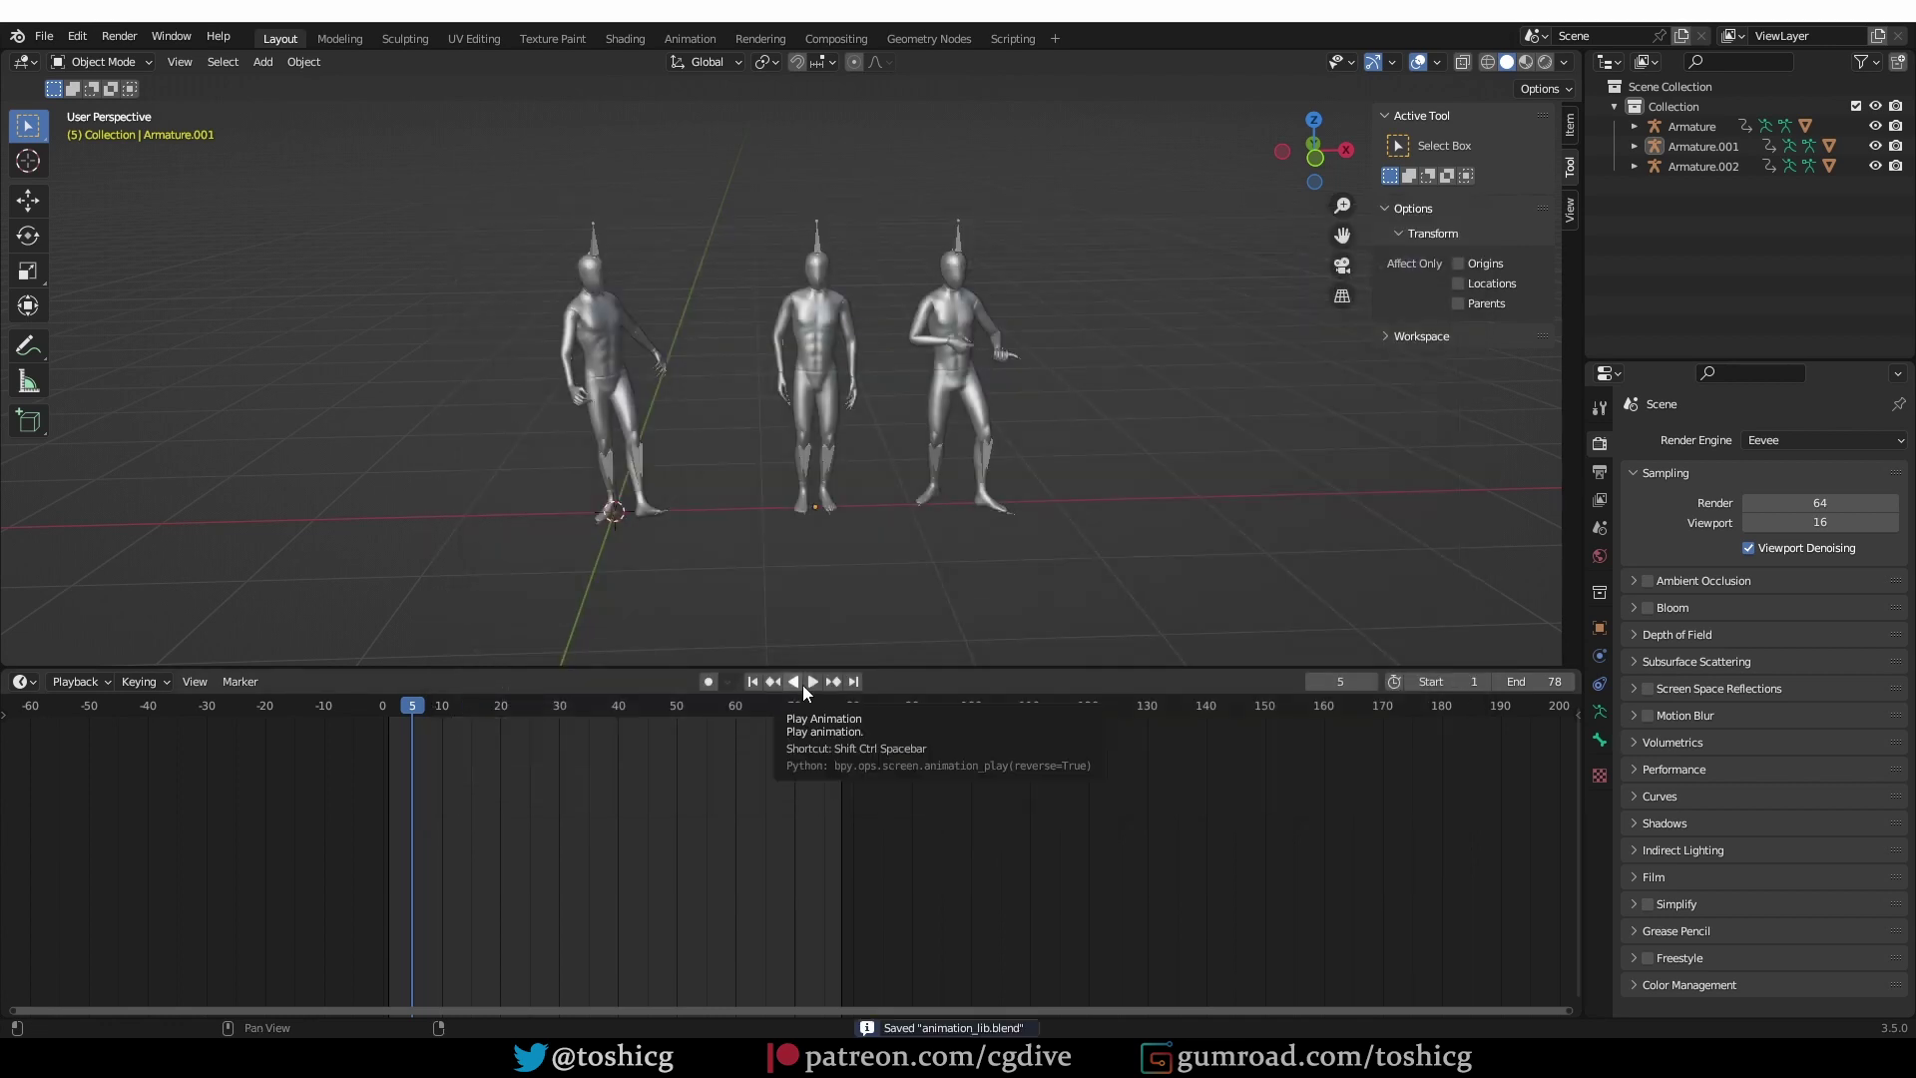
{"action": "left_click_drag", "start_coordinate": [1138, 667], "coordinate": [1223, 515]}
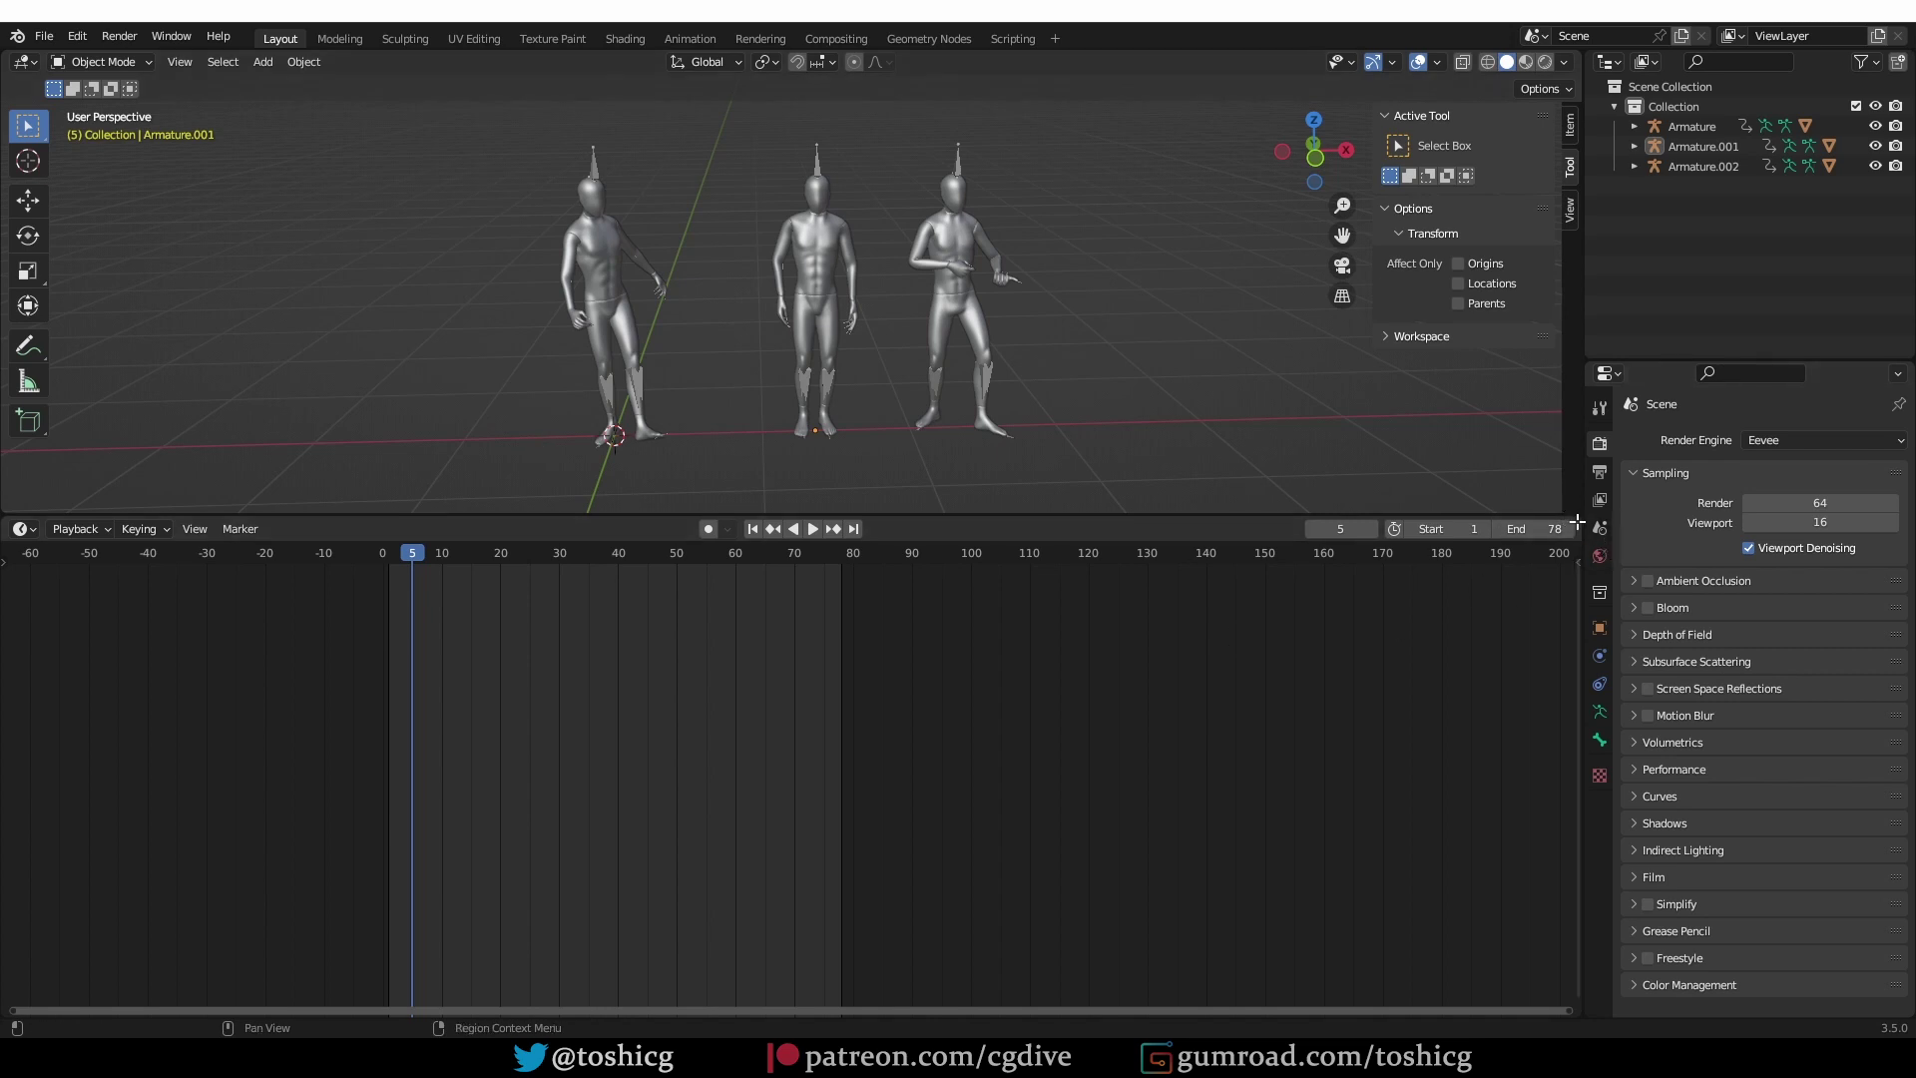
- Split the timeline and make the lower area an Asset Browser
{"action": "left_click_drag", "start_coordinate": [1576, 520], "coordinate": [1525, 620]}
{"action": "left_click", "coordinate": [22, 635]}
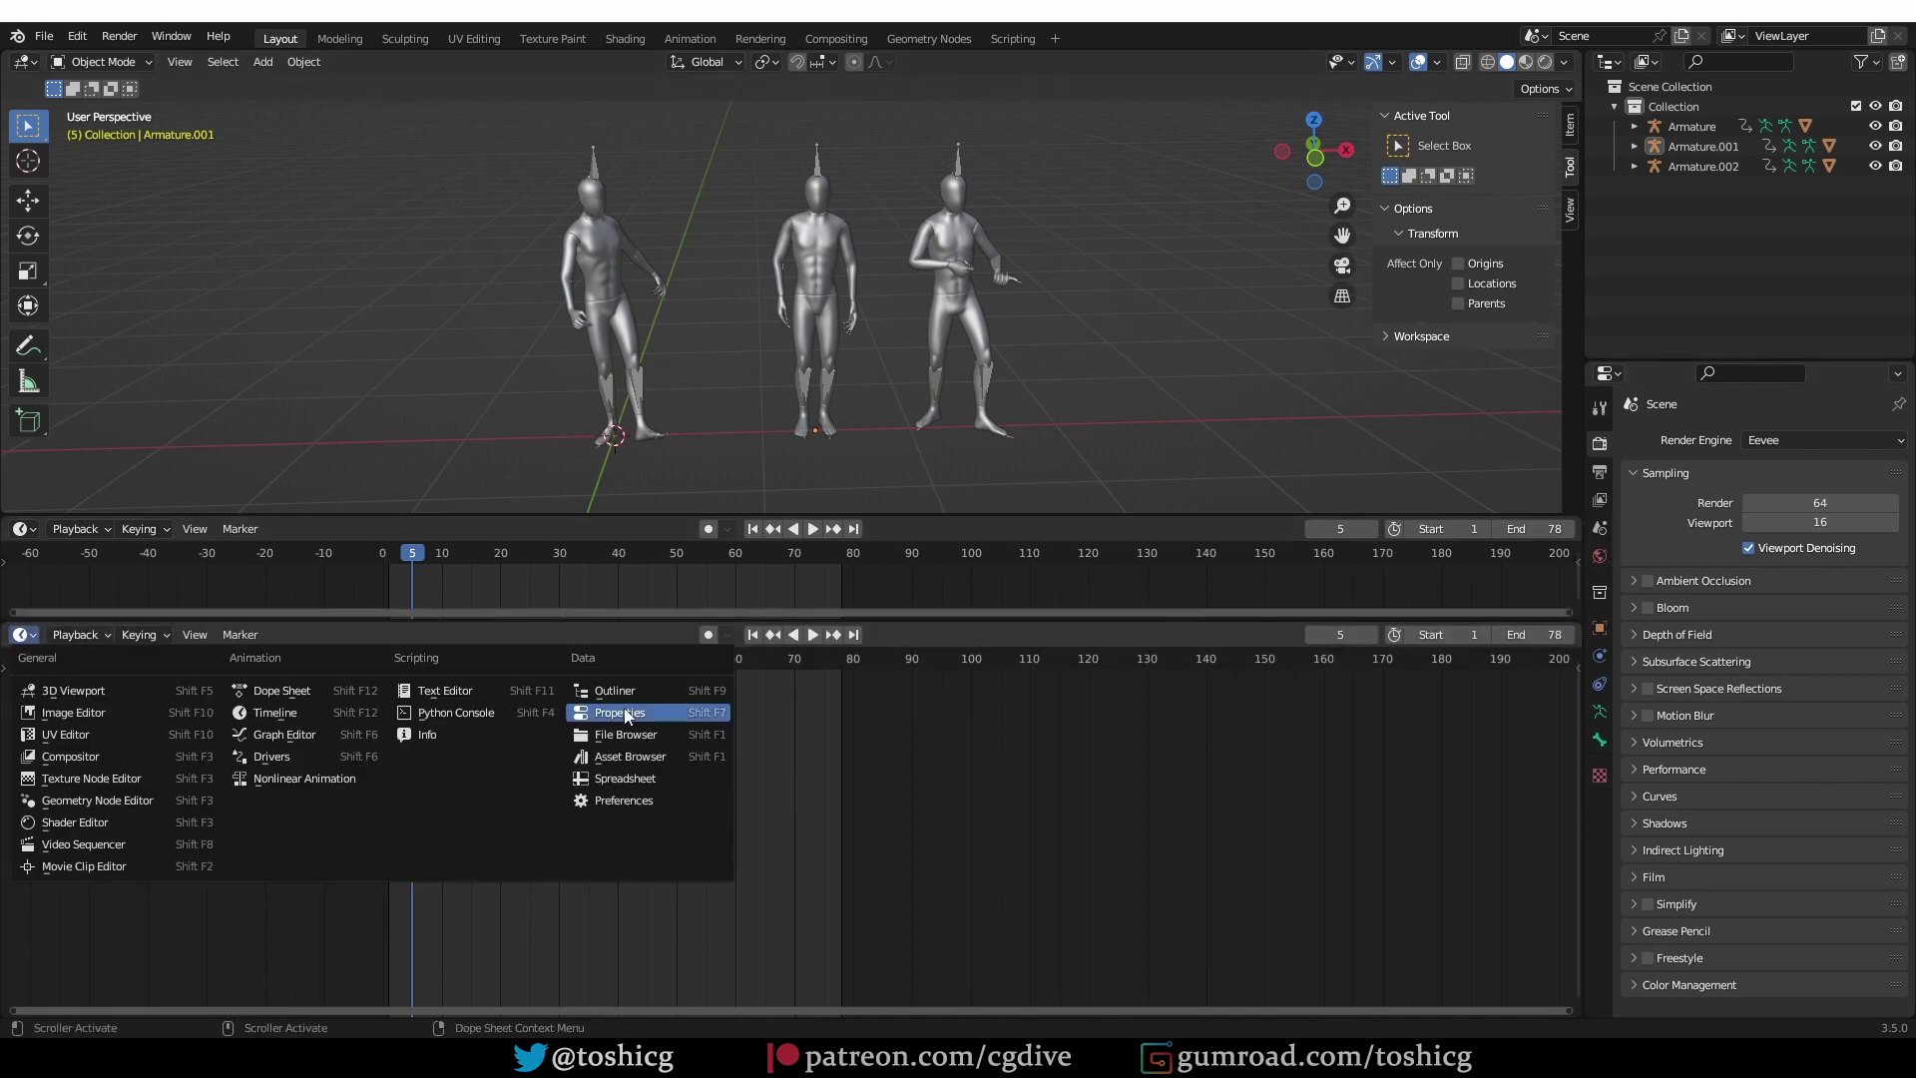
{"action": "left_click", "coordinate": [639, 755]}
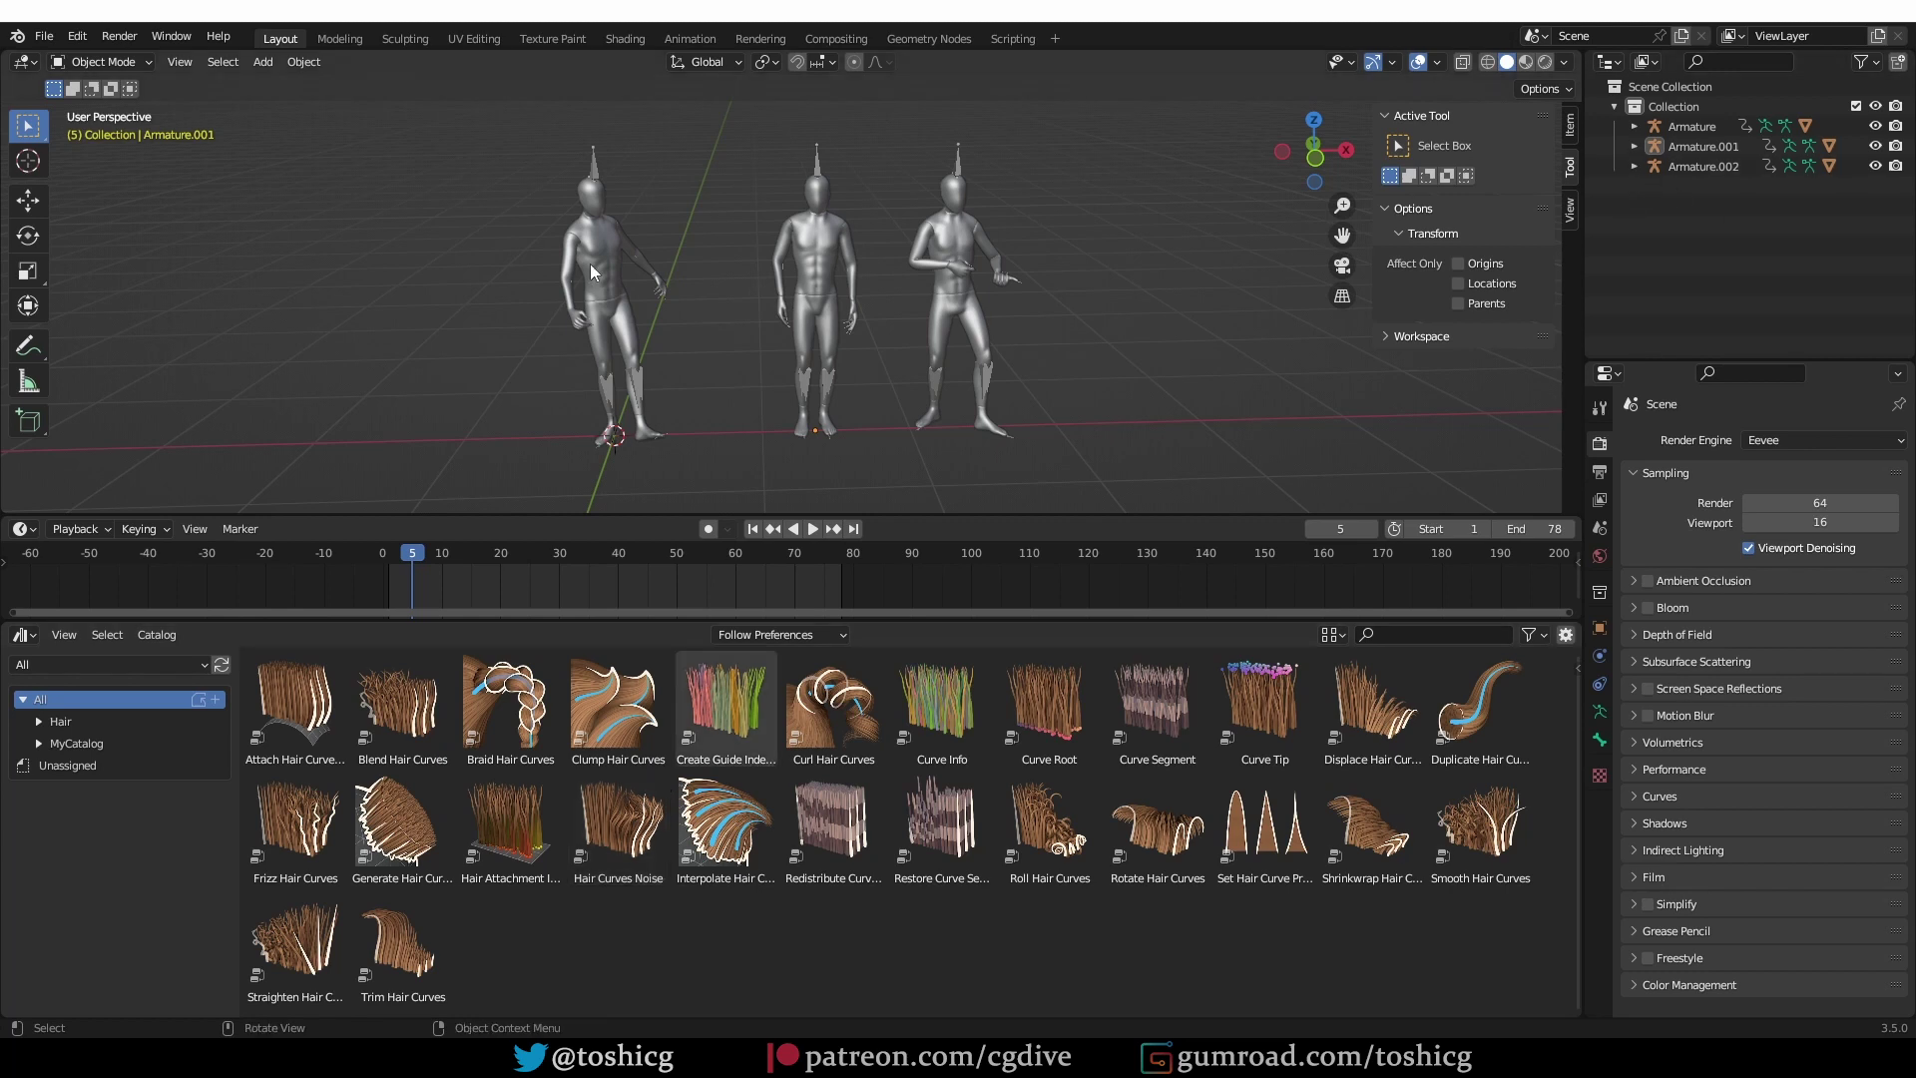
- Expand Armature, Armature.001 and Armature.002 in the Outliner and reveal Armature's action
{"action": "left_click", "coordinate": [1634, 126]}
{"action": "left_click", "coordinate": [1634, 225]}
{"action": "left_click", "coordinate": [1634, 326]}
{"action": "left_click", "coordinate": [1656, 146]}
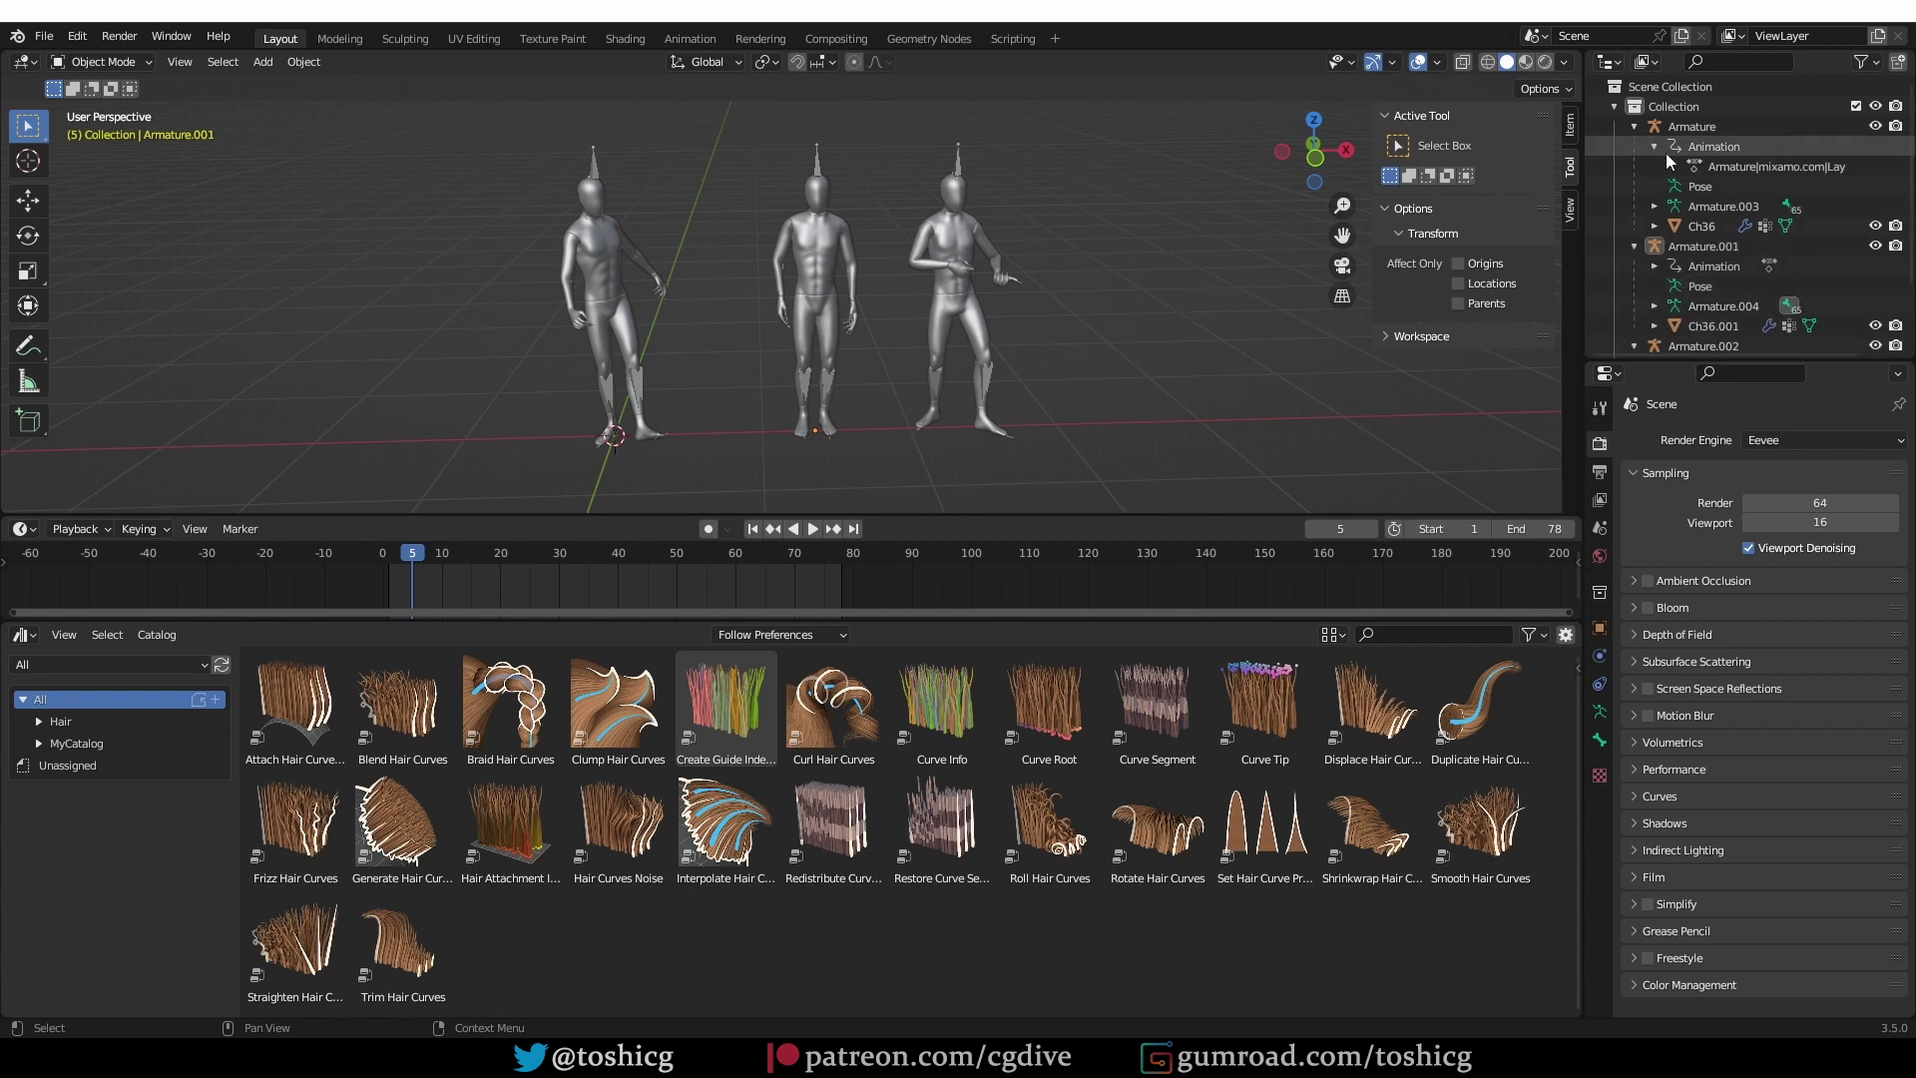
{"action": "right_click", "coordinate": [1768, 169]}
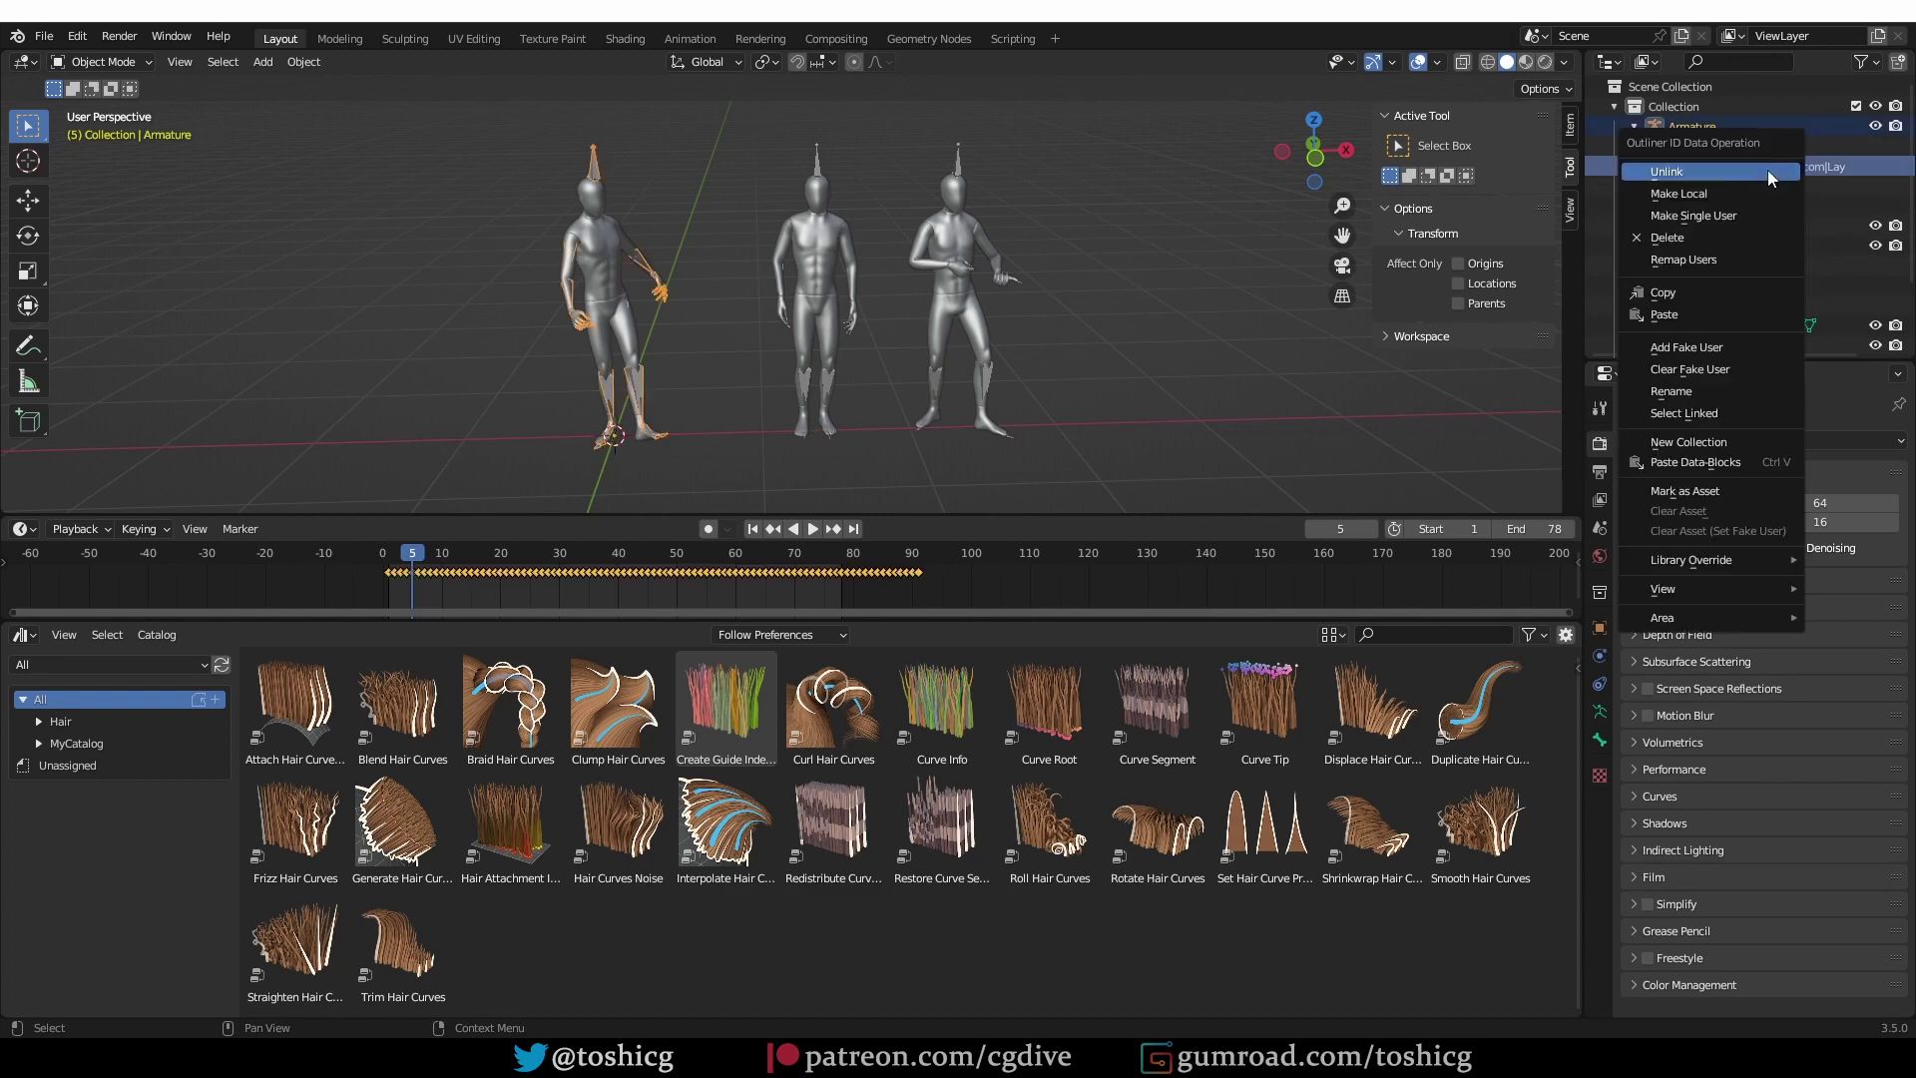
{"action": "left_click", "coordinate": [1729, 493]}
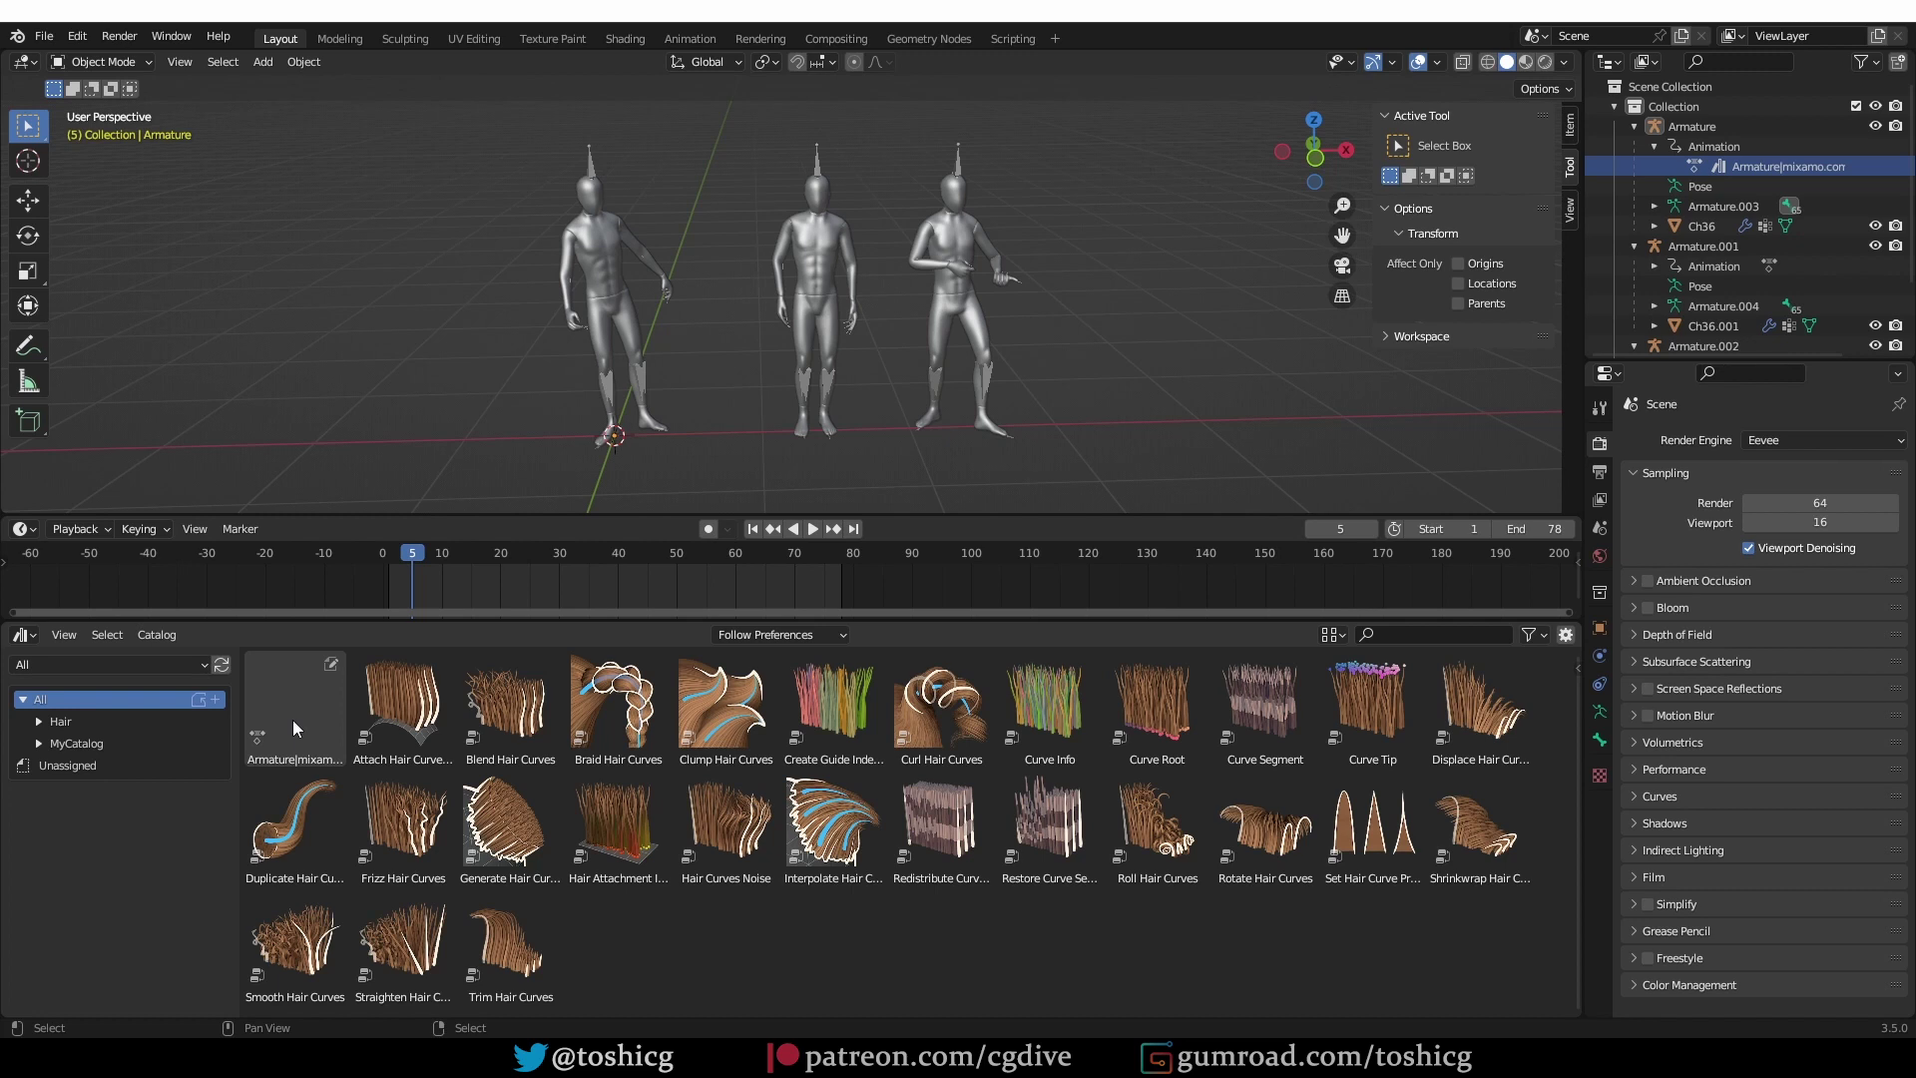
{"action": "key", "text": "ctrl+z"}
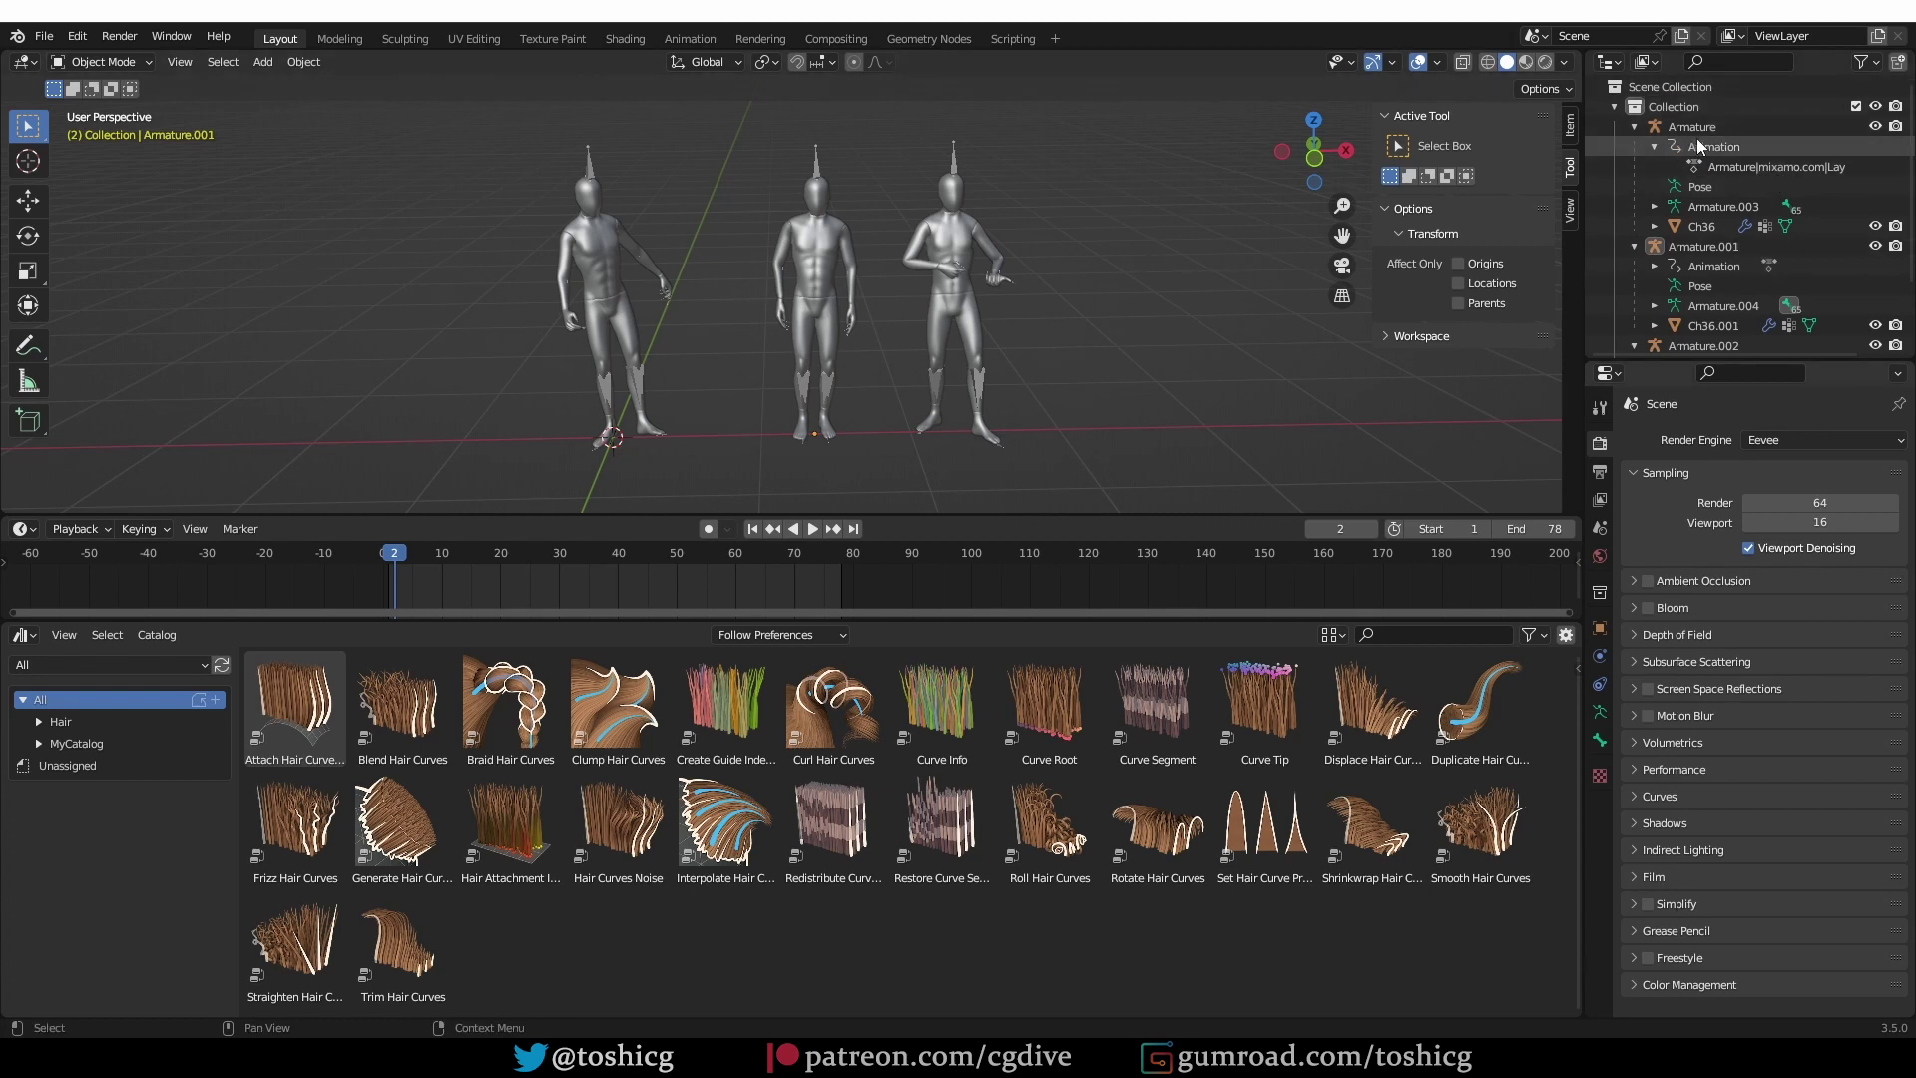
- Rename Armature.001 and its action to happy
{"action": "scroll", "coordinate": [1792, 177], "scroll_direction": "down", "scroll_amount": 7}
{"action": "left_click", "coordinate": [1775, 162]}
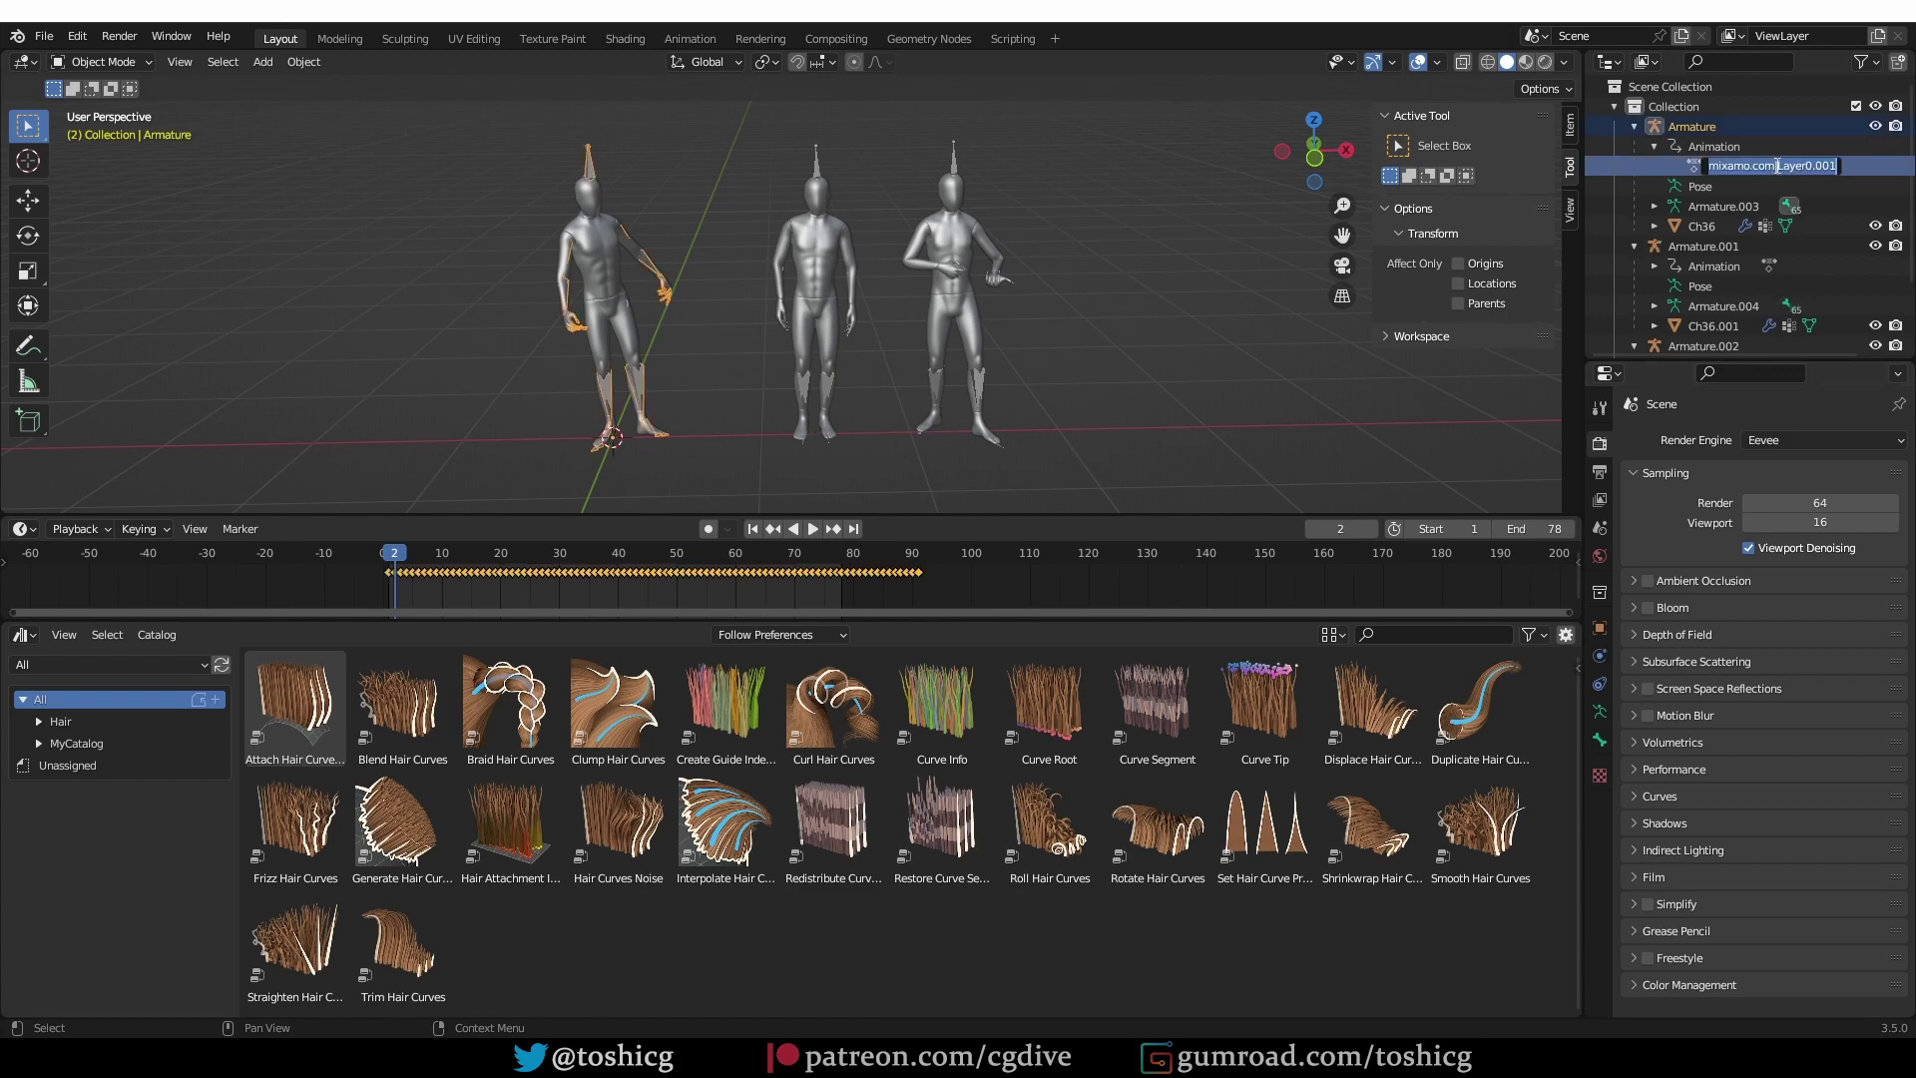
{"action": "scroll", "coordinate": [1736, 199], "scroll_direction": "up", "scroll_amount": 4}
{"action": "left_click", "coordinate": [1634, 226]}
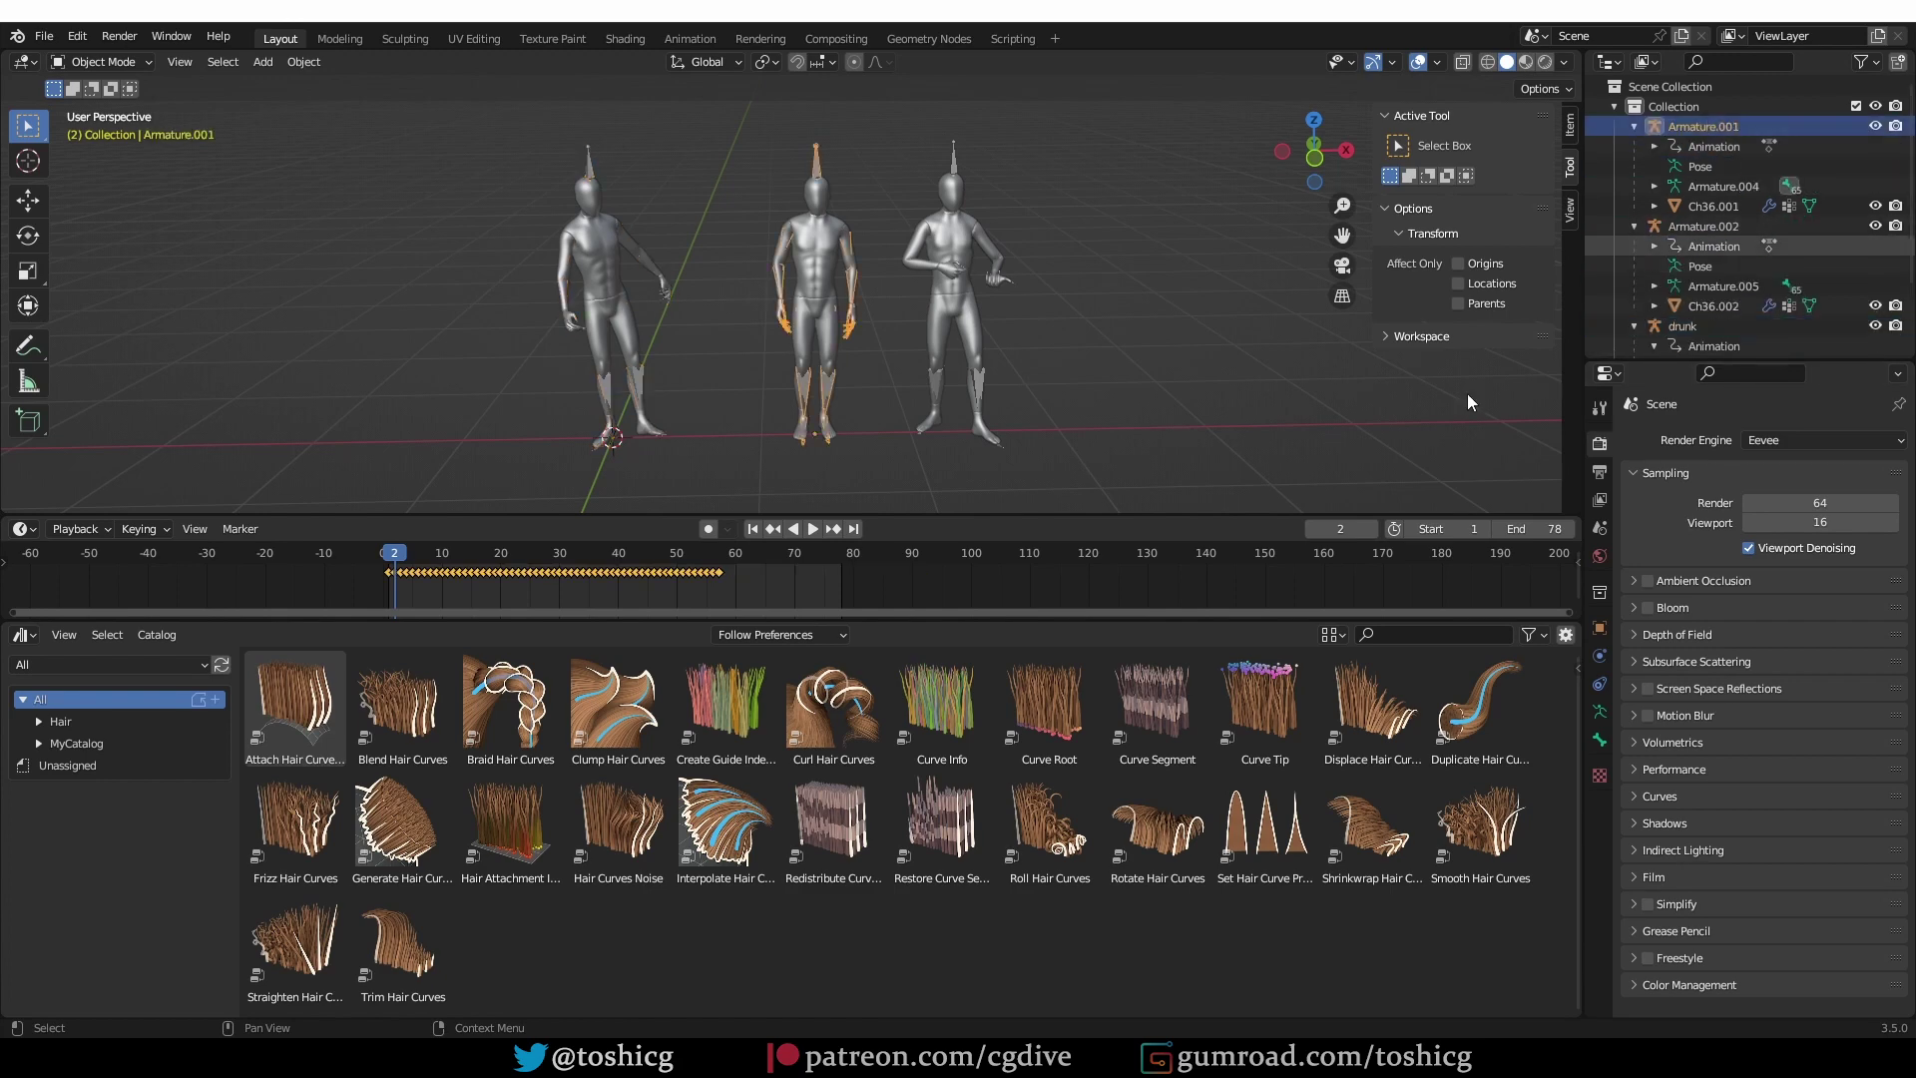
{"action": "left_click", "coordinate": [1654, 147]}
{"action": "double_click", "coordinate": [1724, 166]}
{"action": "type", "text": "happy"}
{"action": "key", "text": "Return"}
{"action": "double_click", "coordinate": [1702, 127]}
{"action": "type", "text": "happy"}
- Rename Armature.002 and its action to turn_kick
{"action": "key", "text": "Return"}
{"action": "left_click", "coordinate": [1637, 129]}
{"action": "left_click", "coordinate": [1636, 129]}
{"action": "left_click", "coordinate": [1654, 147]}
{"action": "double_click", "coordinate": [1724, 166]}
{"action": "type", "text": "turn_kick"}
{"action": "key", "text": "Return"}
{"action": "double_click", "coordinate": [1704, 127]}
{"action": "type", "text": "turn_kick"}
{"action": "key", "text": "Return"}
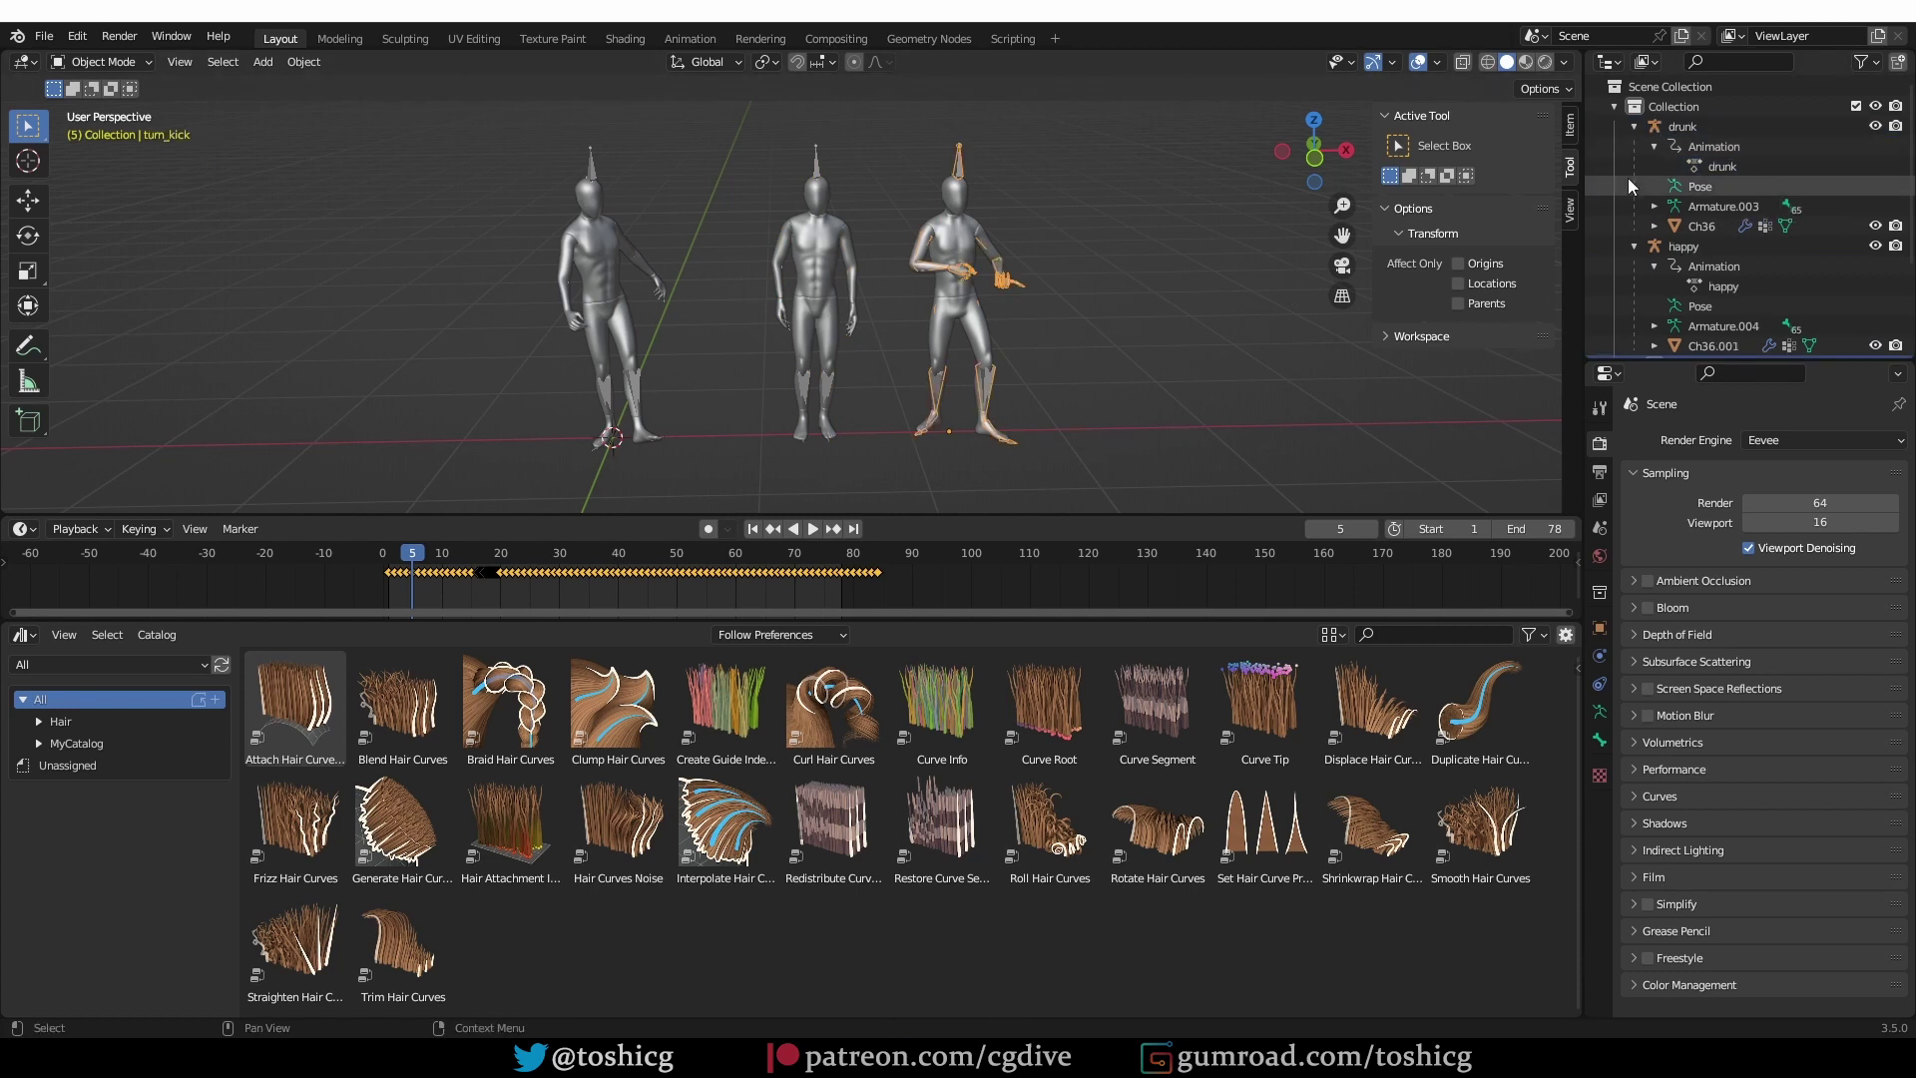
- Mark the drunk, happy and turn_kick collections as assets
{"action": "left_click", "coordinate": [1657, 122]}
{"action": "right_click", "coordinate": [1657, 122]}
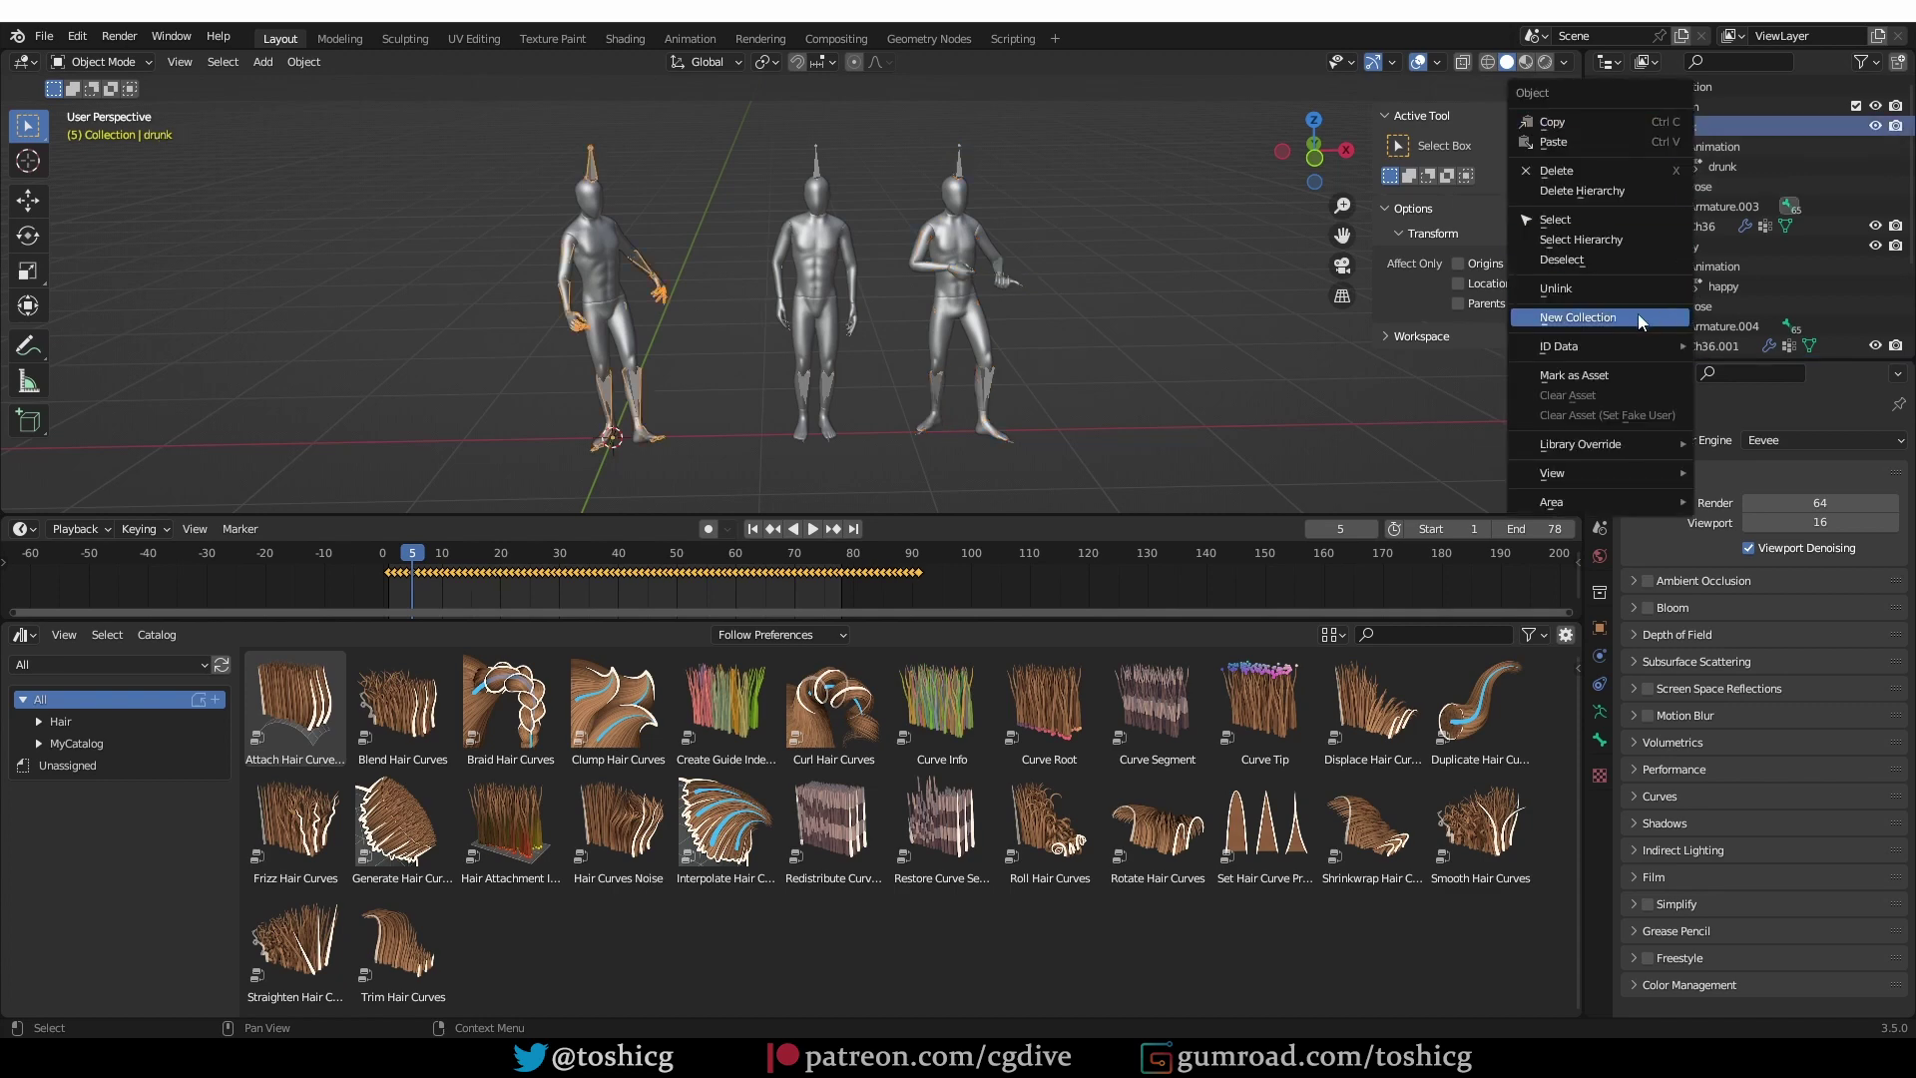
{"action": "left_click", "coordinate": [1597, 375]}
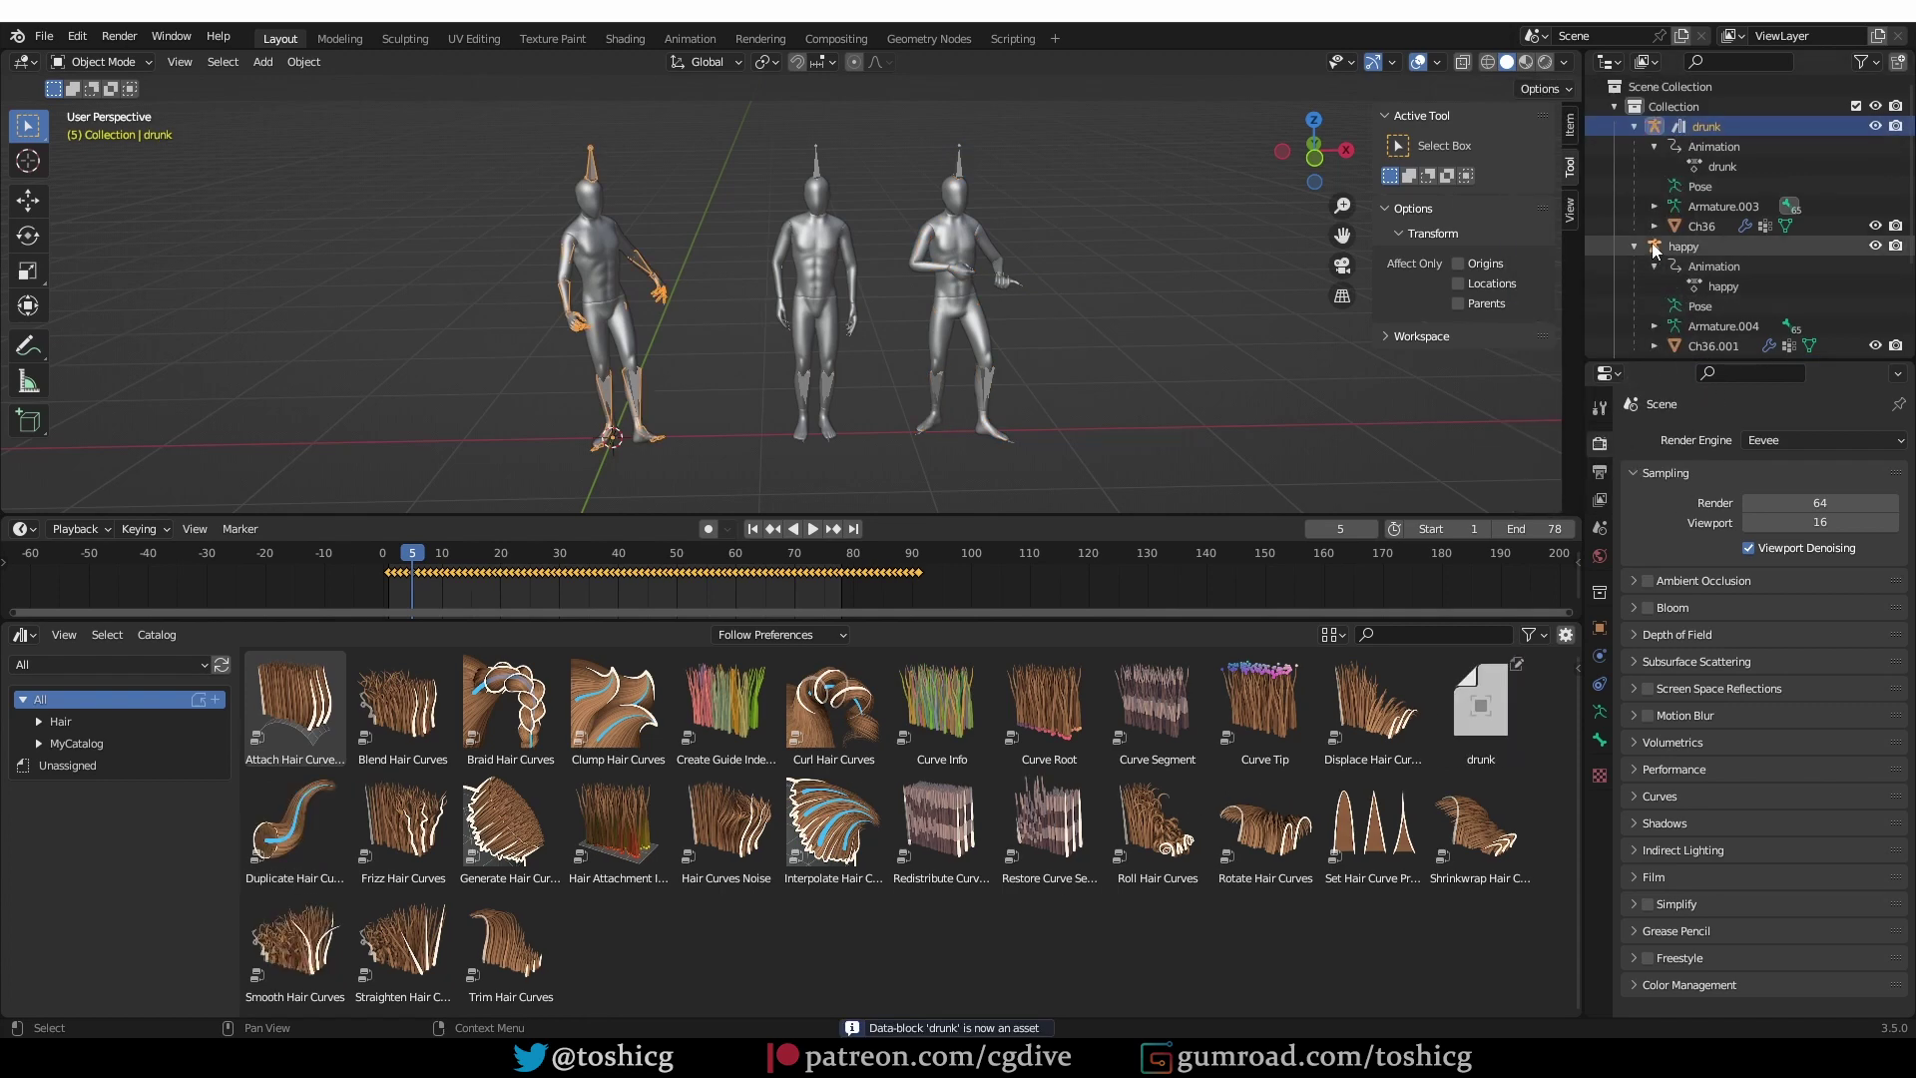
{"action": "right_click", "coordinate": [1651, 249]}
{"action": "left_click", "coordinate": [1641, 327]}
{"action": "scroll", "coordinate": [1644, 309], "scroll_direction": "down", "scroll_amount": 3}
{"action": "right_click", "coordinate": [1655, 248]}
{"action": "left_click", "coordinate": [1639, 327]}
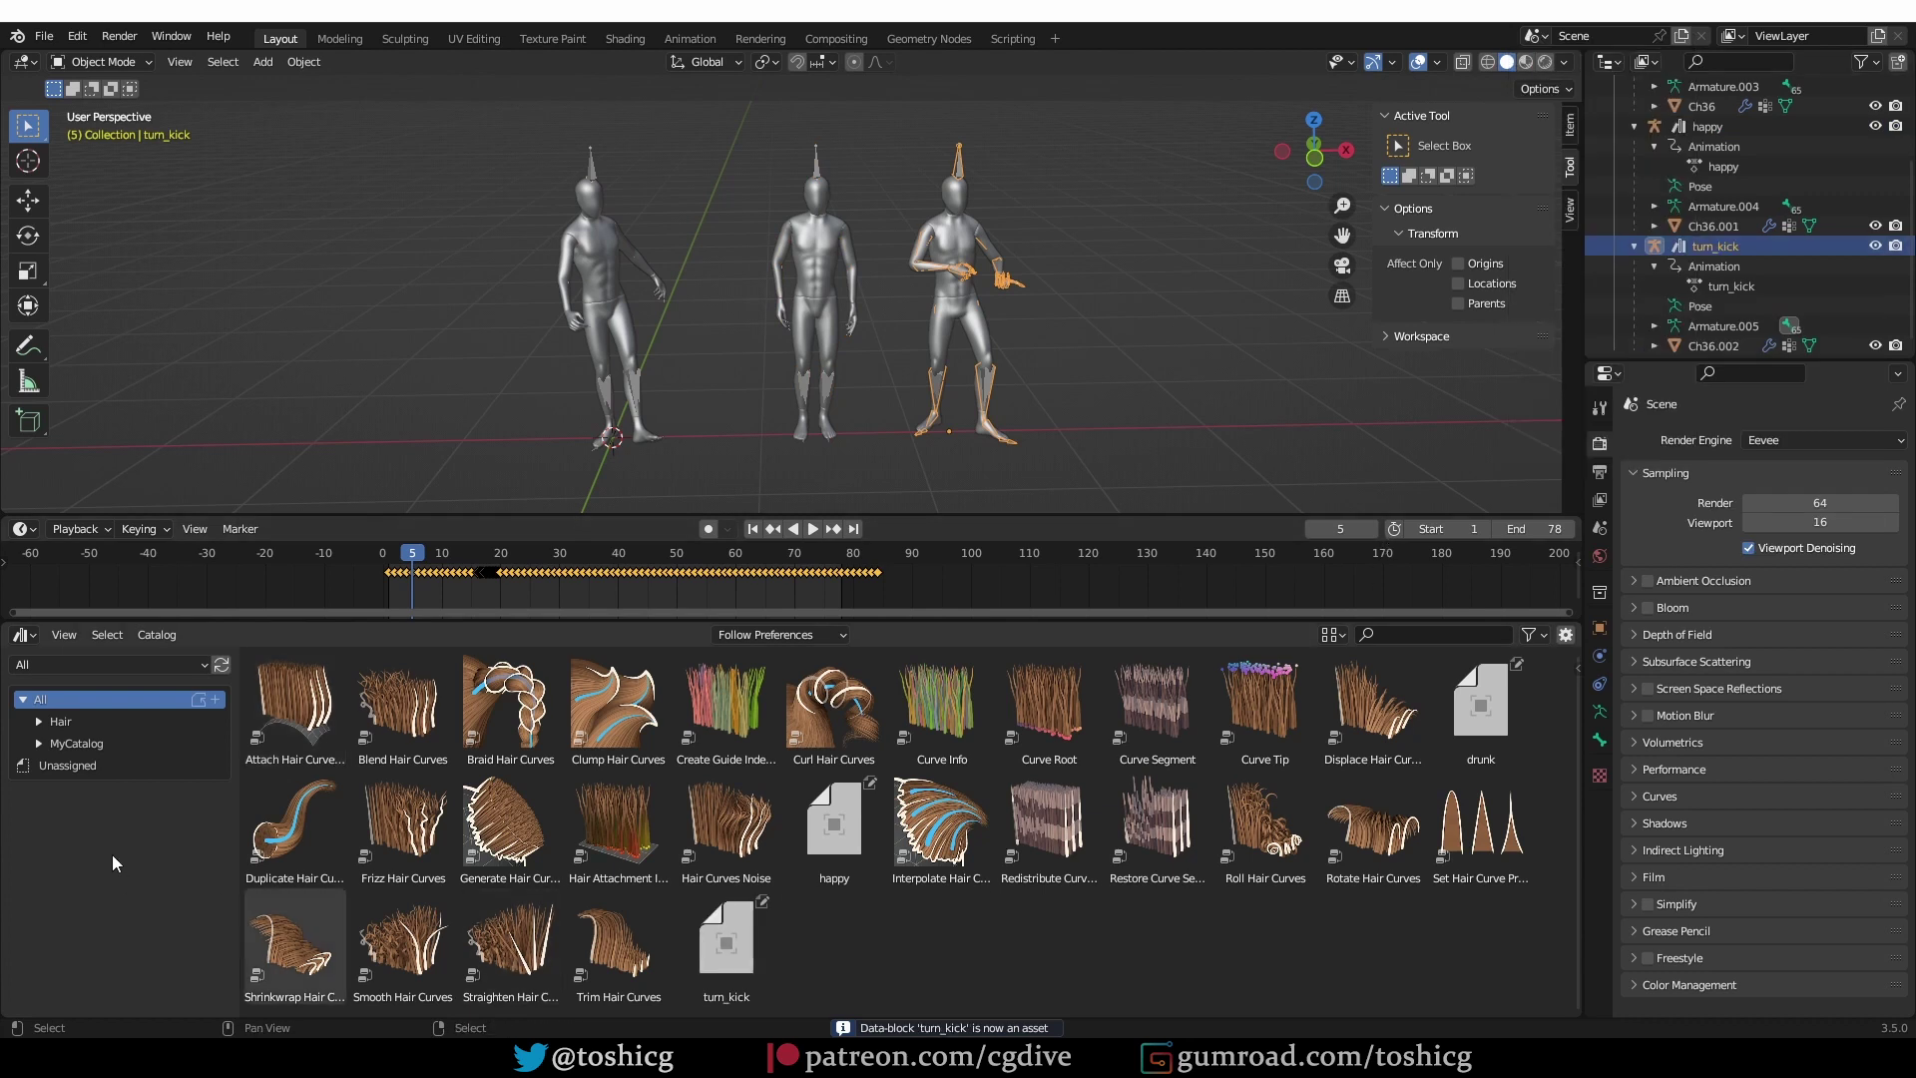
- Move the three unassigned assets into the MyCatalog > Anims catalog
{"action": "left_click", "coordinate": [38, 744]}
{"action": "left_click", "coordinate": [106, 765]}
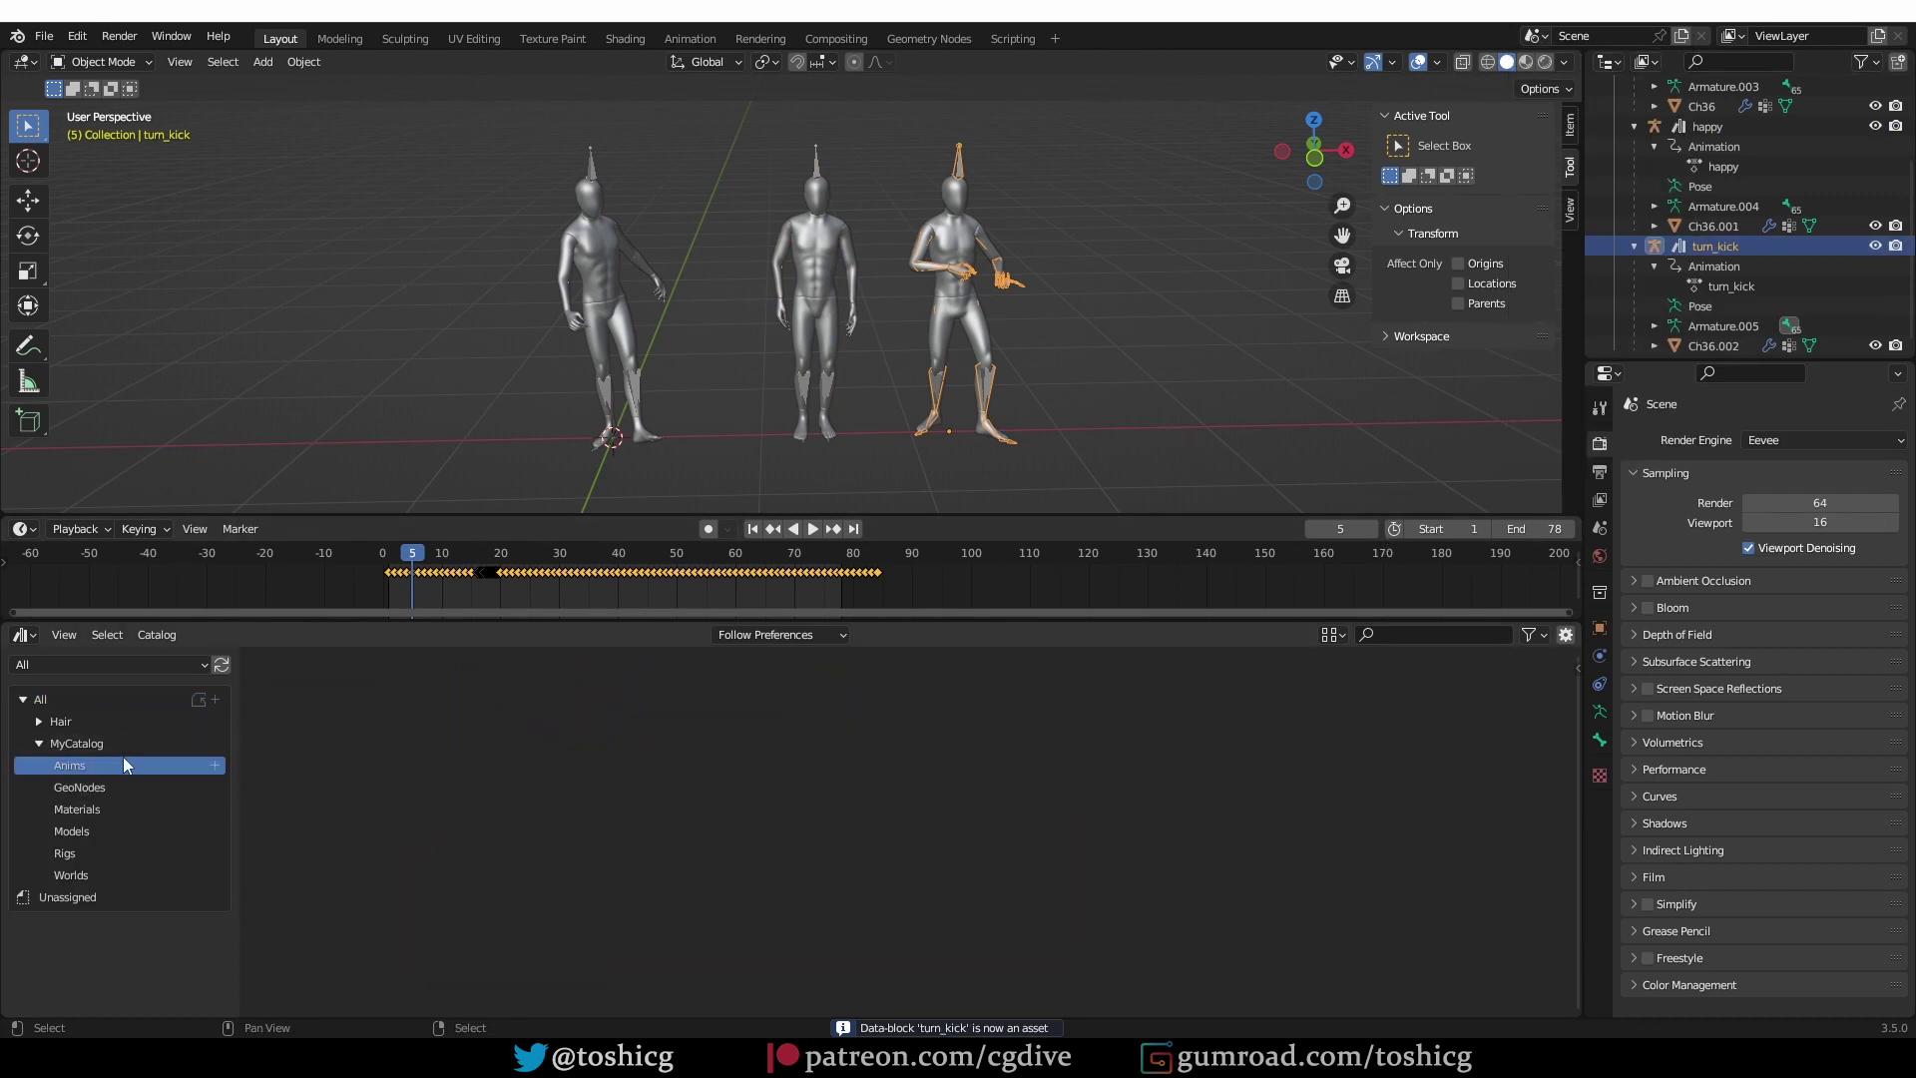
{"action": "left_click", "coordinate": [90, 896]}
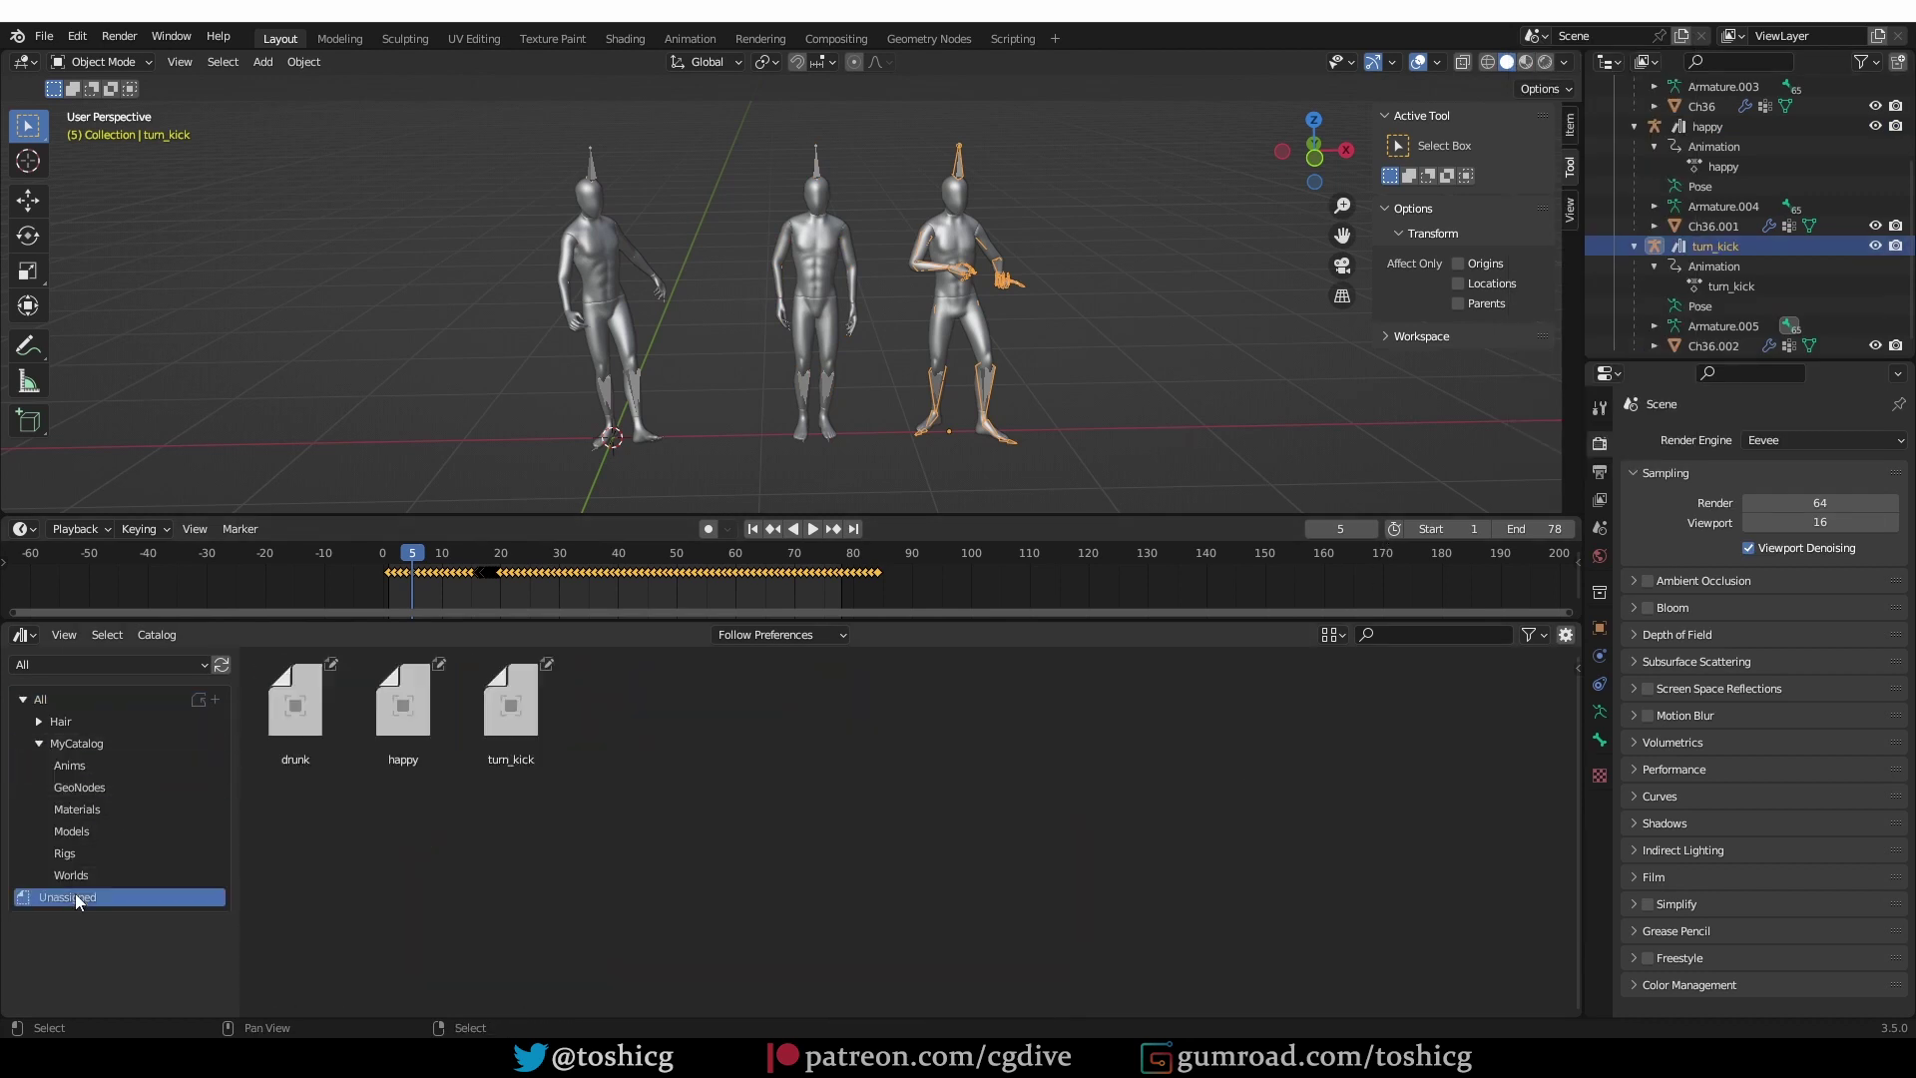
{"action": "left_click", "coordinate": [279, 733]}
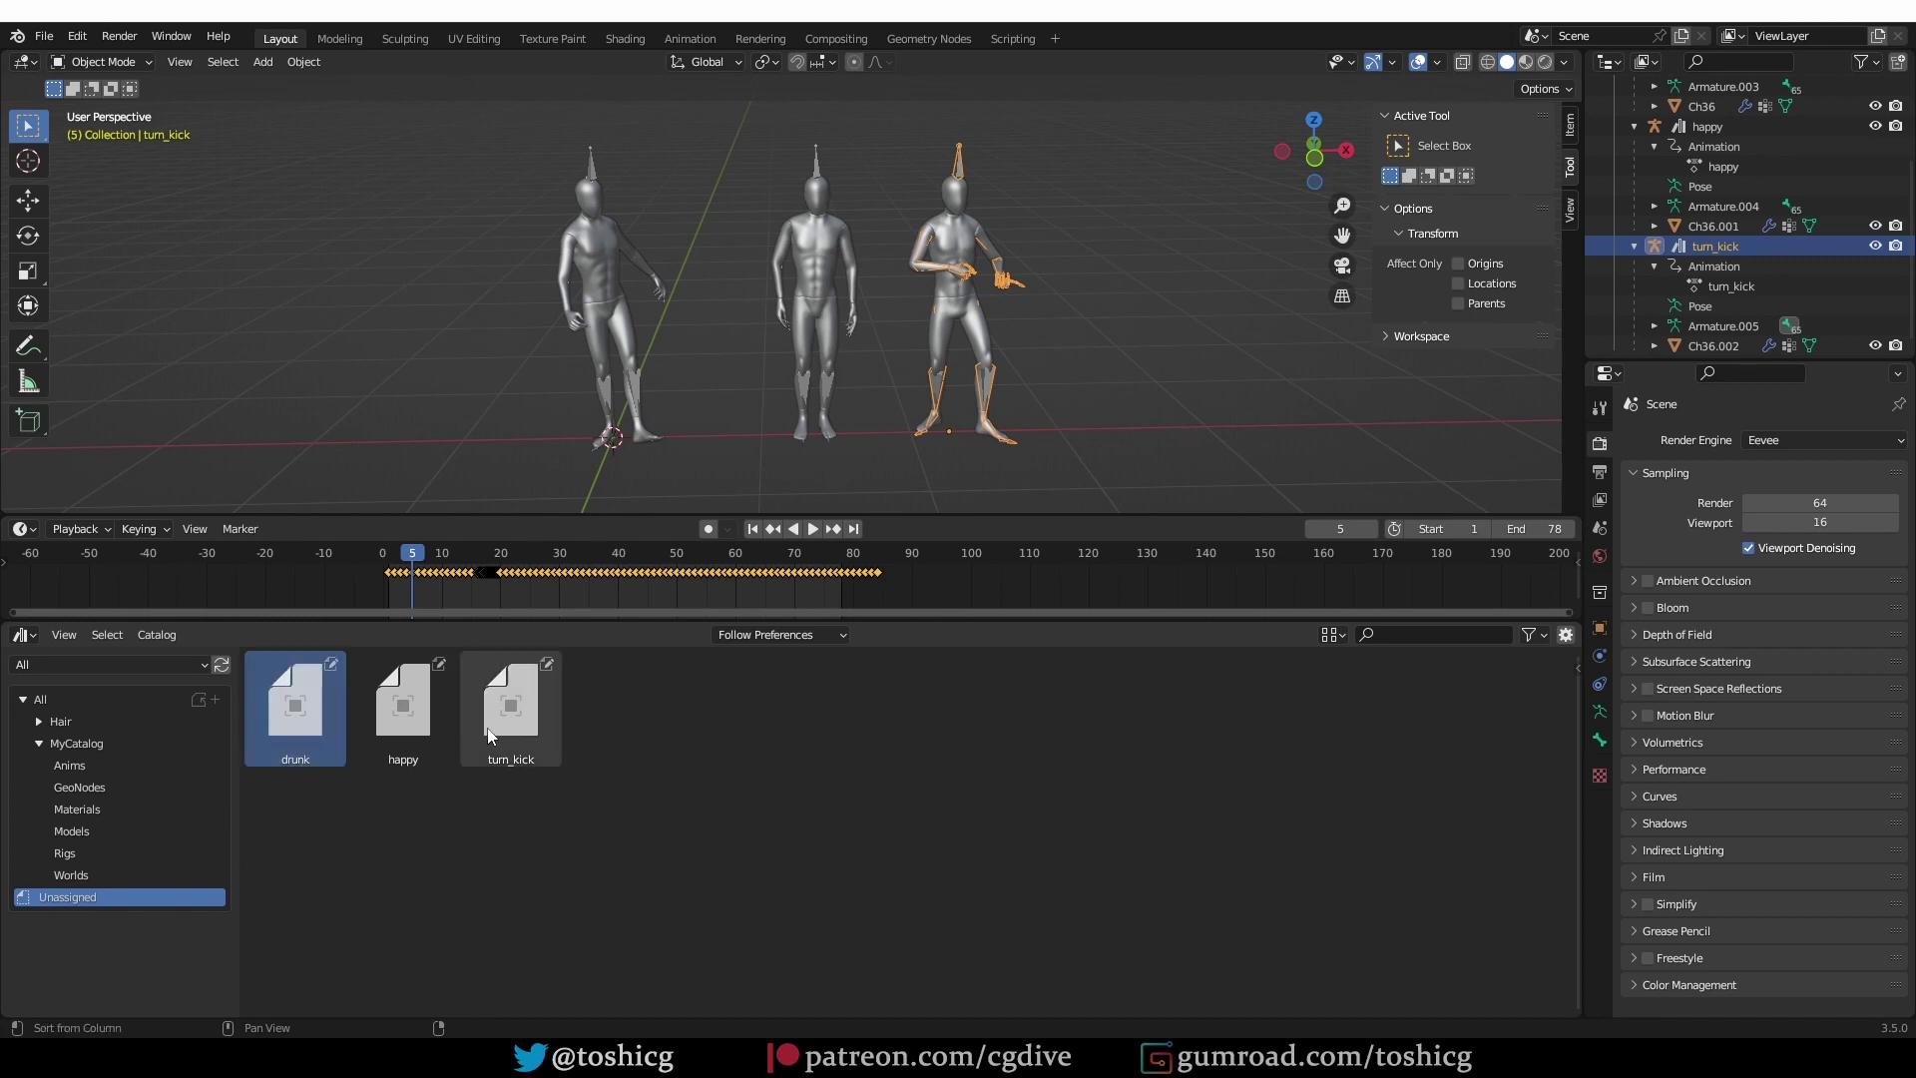
{"action": "left_click", "coordinate": [511, 704], "text": "shift"}
{"action": "left_click_drag", "start_coordinate": [397, 686], "coordinate": [154, 758]}
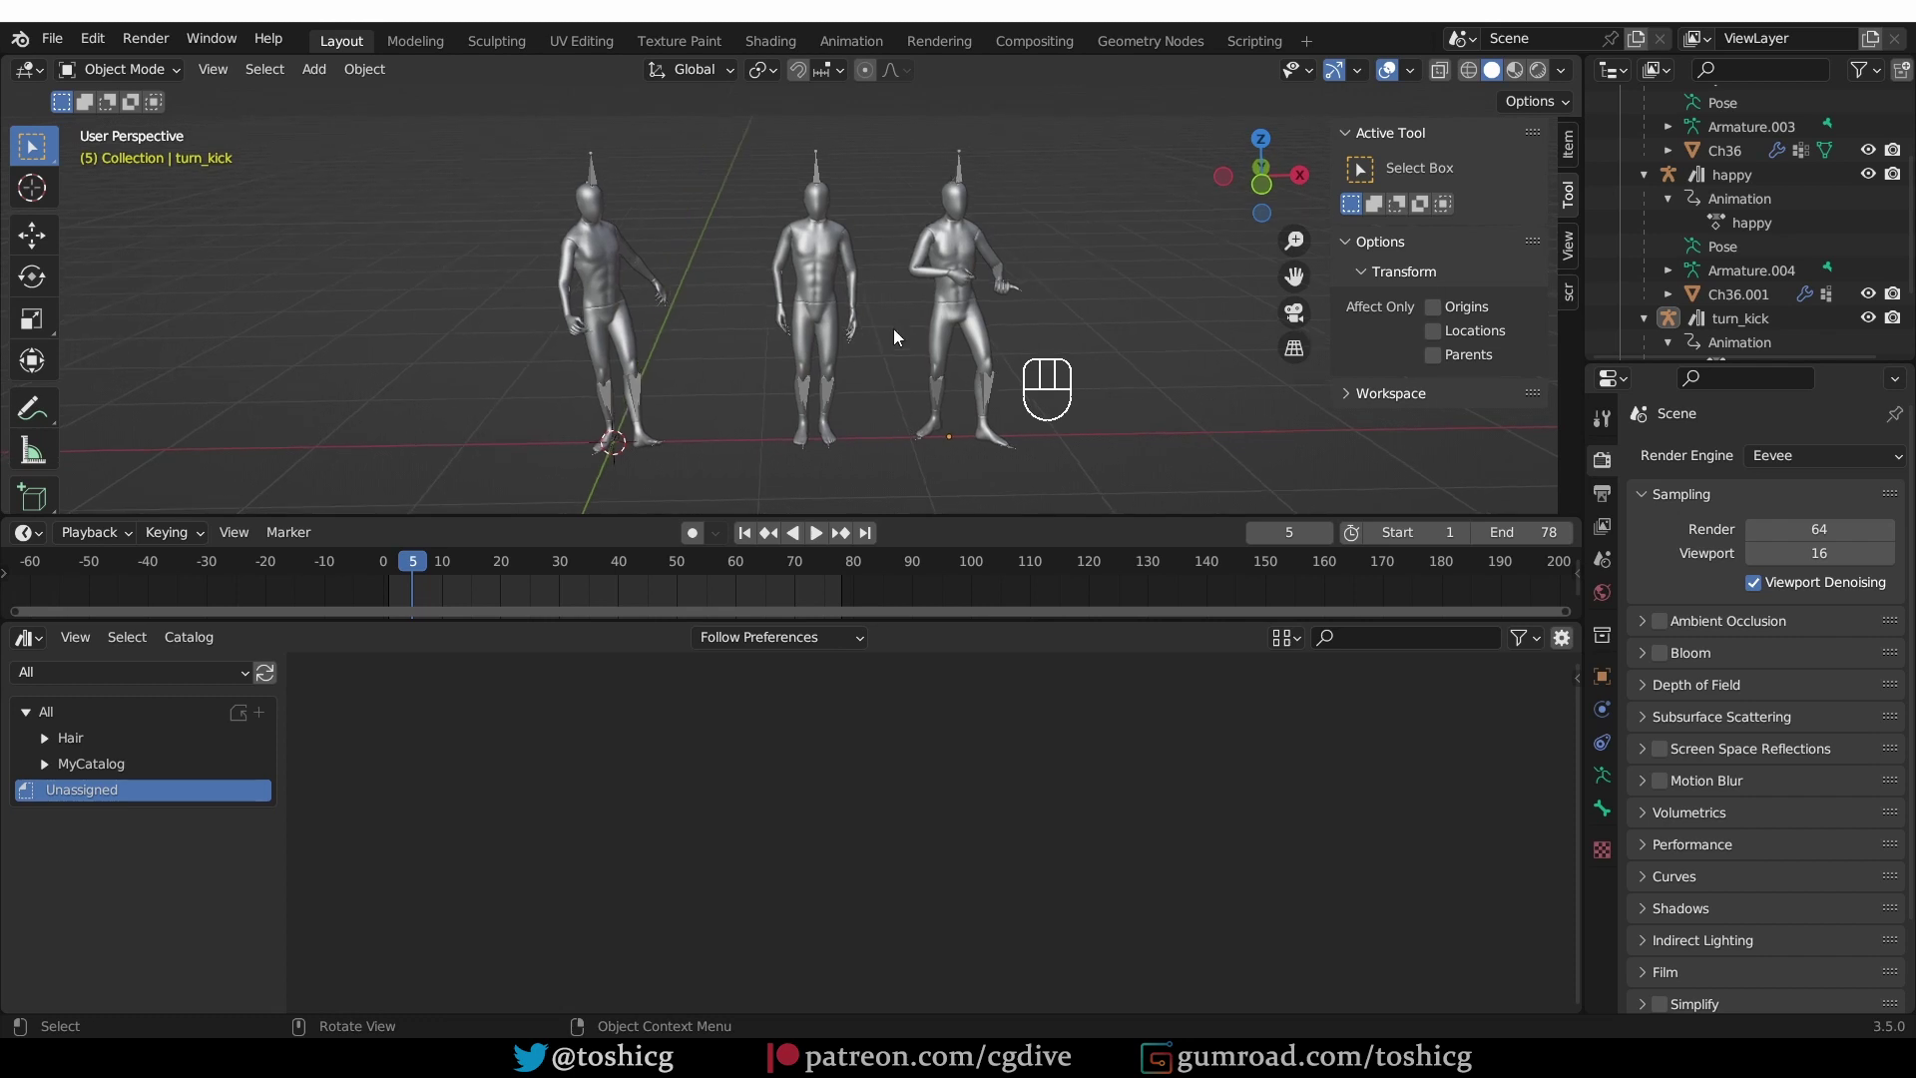
- Apply location and rotation to all three characters, then save animation_lib.blend
{"action": "left_click", "coordinate": [1567, 145]}
{"action": "left_click", "coordinate": [974, 209]}
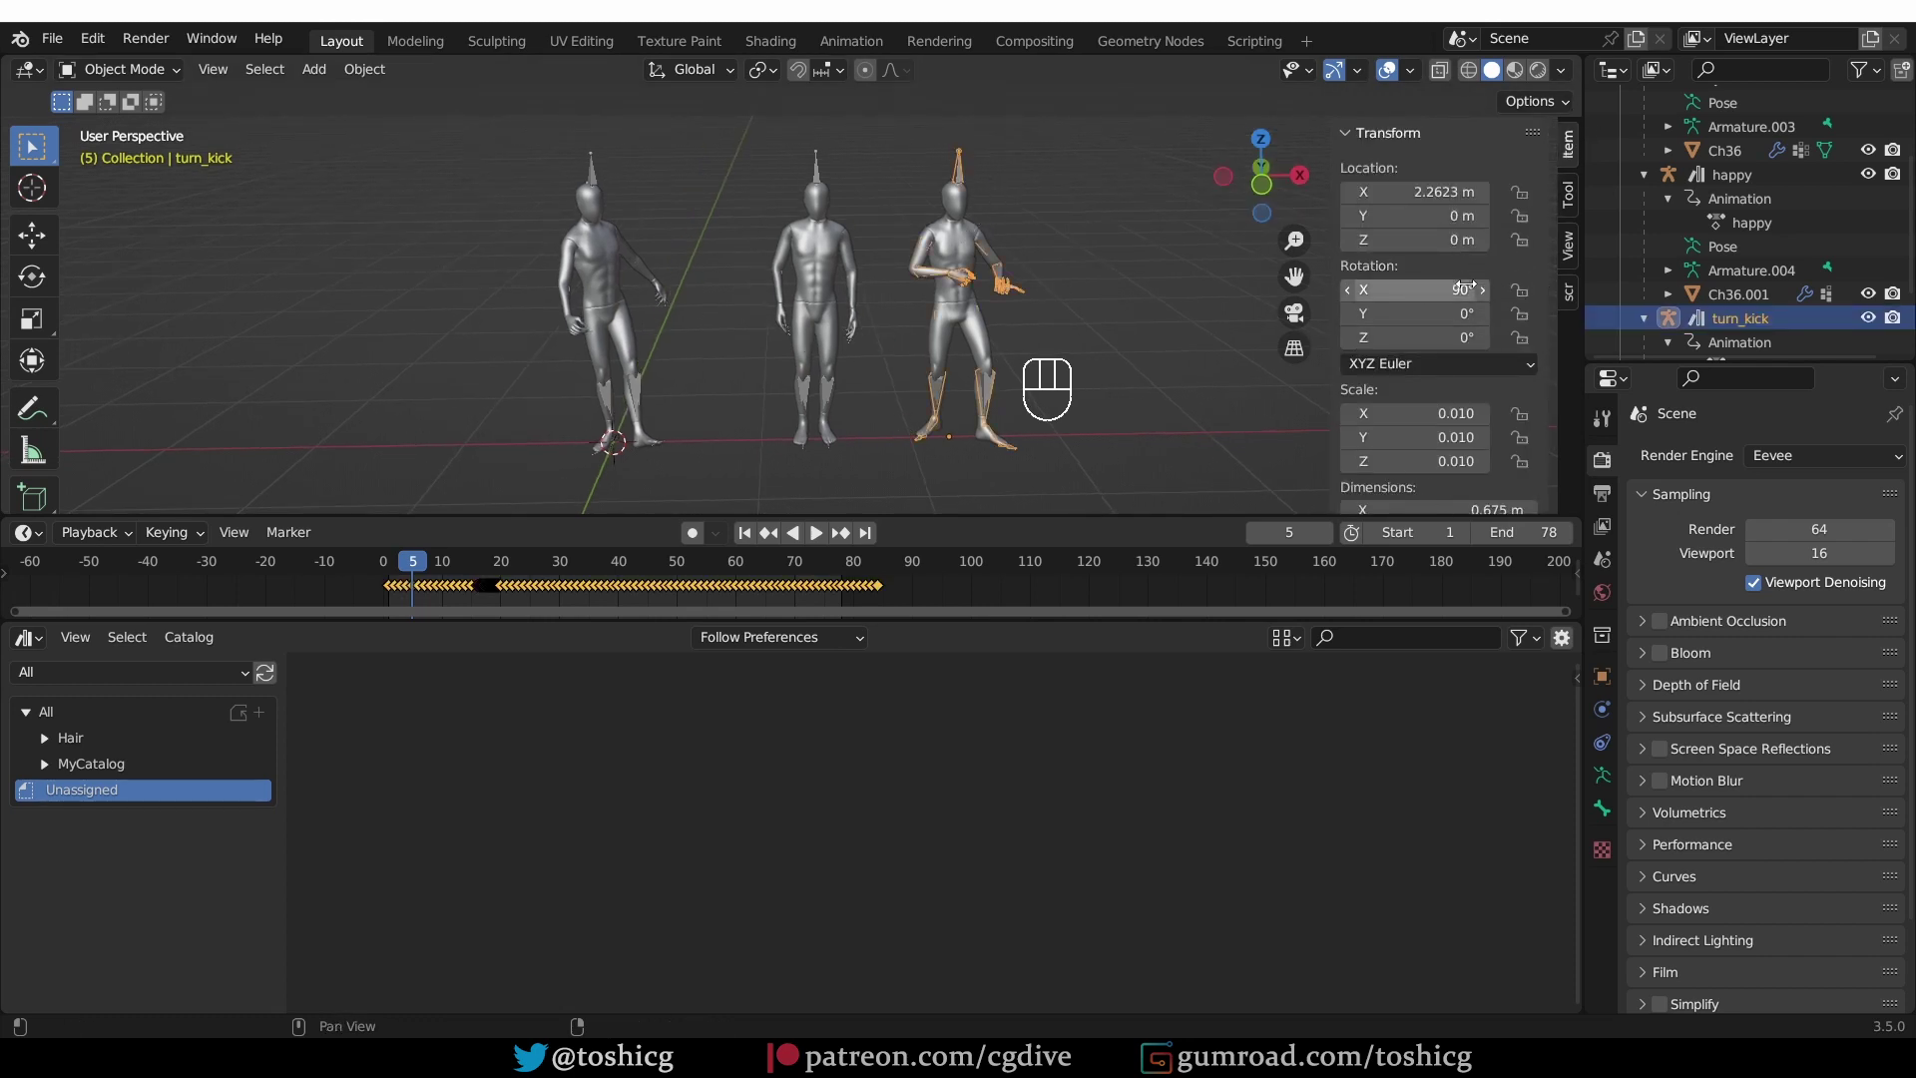
{"action": "left_click_drag", "start_coordinate": [513, 164], "coordinate": [1008, 449], "text": "shift"}
{"action": "key", "text": "ctrl+a"}
{"action": "left_click", "coordinate": [1004, 334]}
{"action": "key", "text": "ctrl+a"}
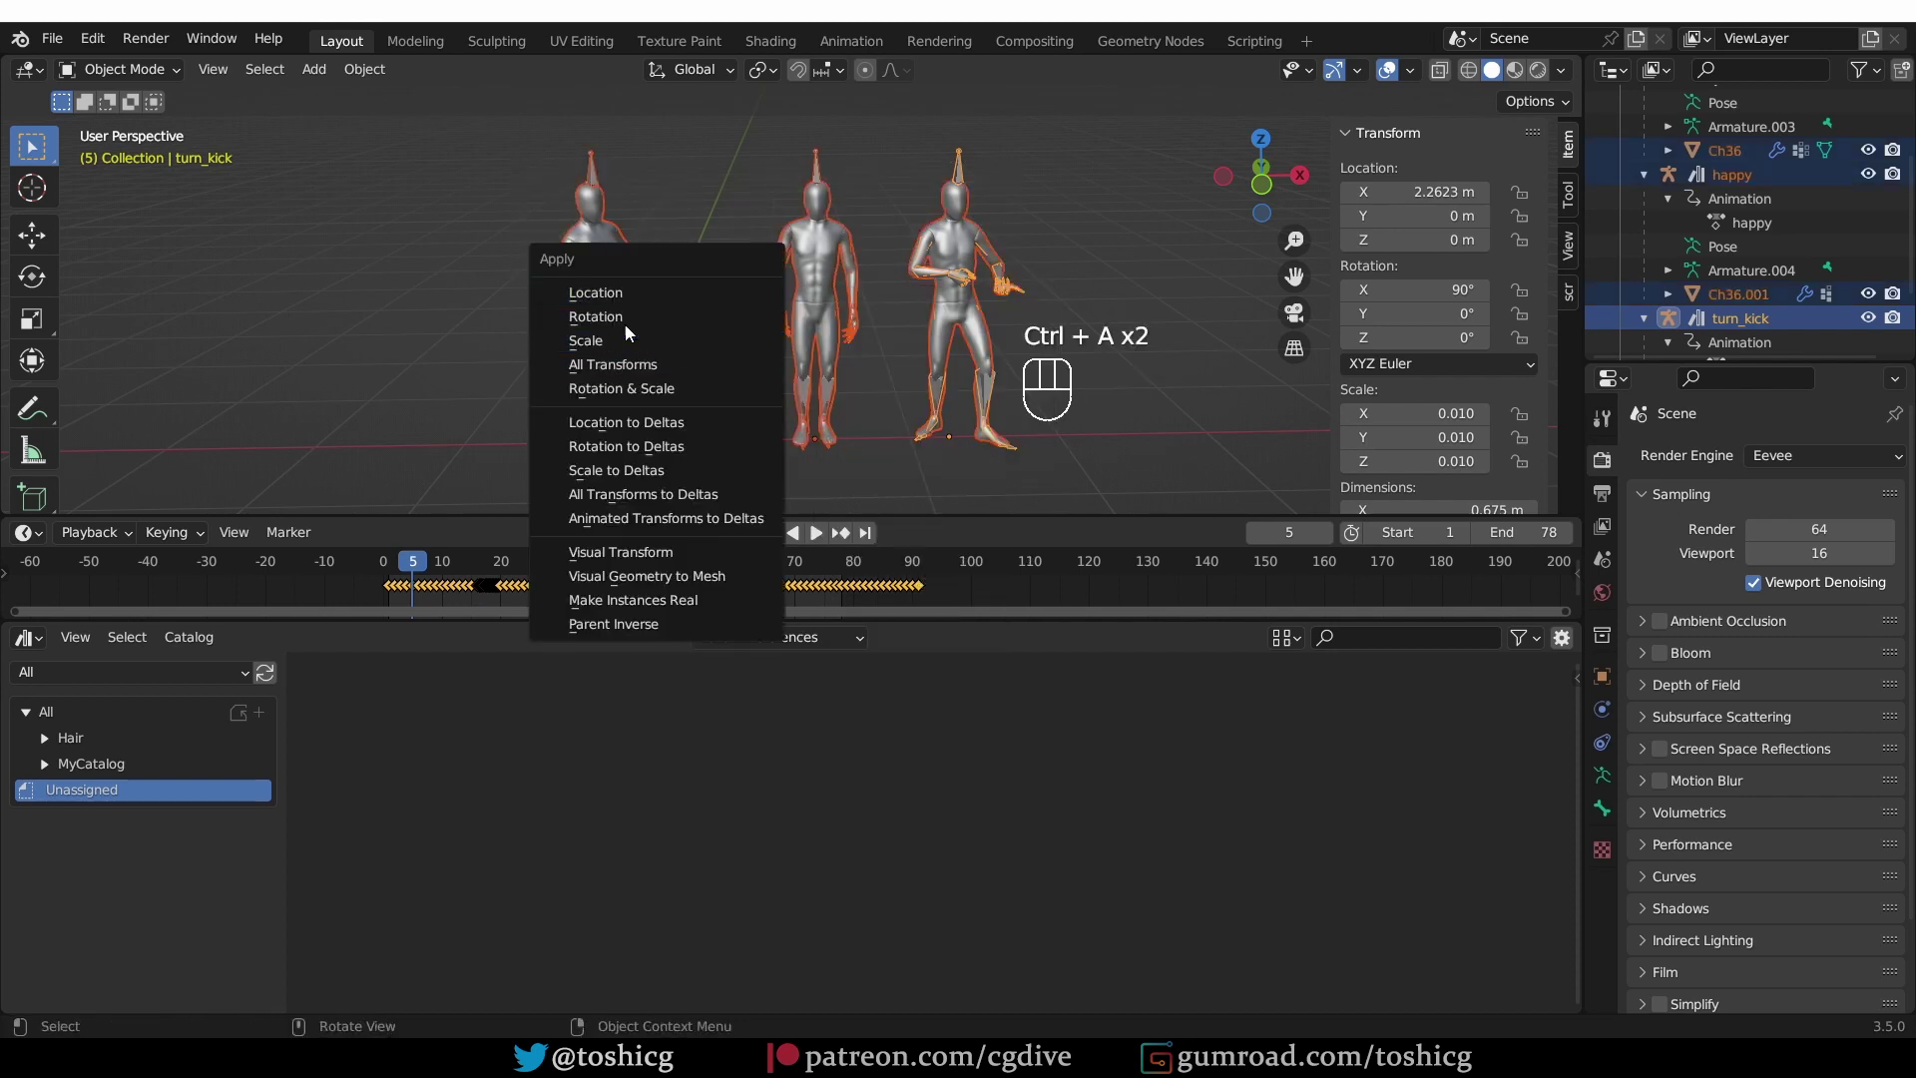
{"action": "left_click", "coordinate": [657, 315]}
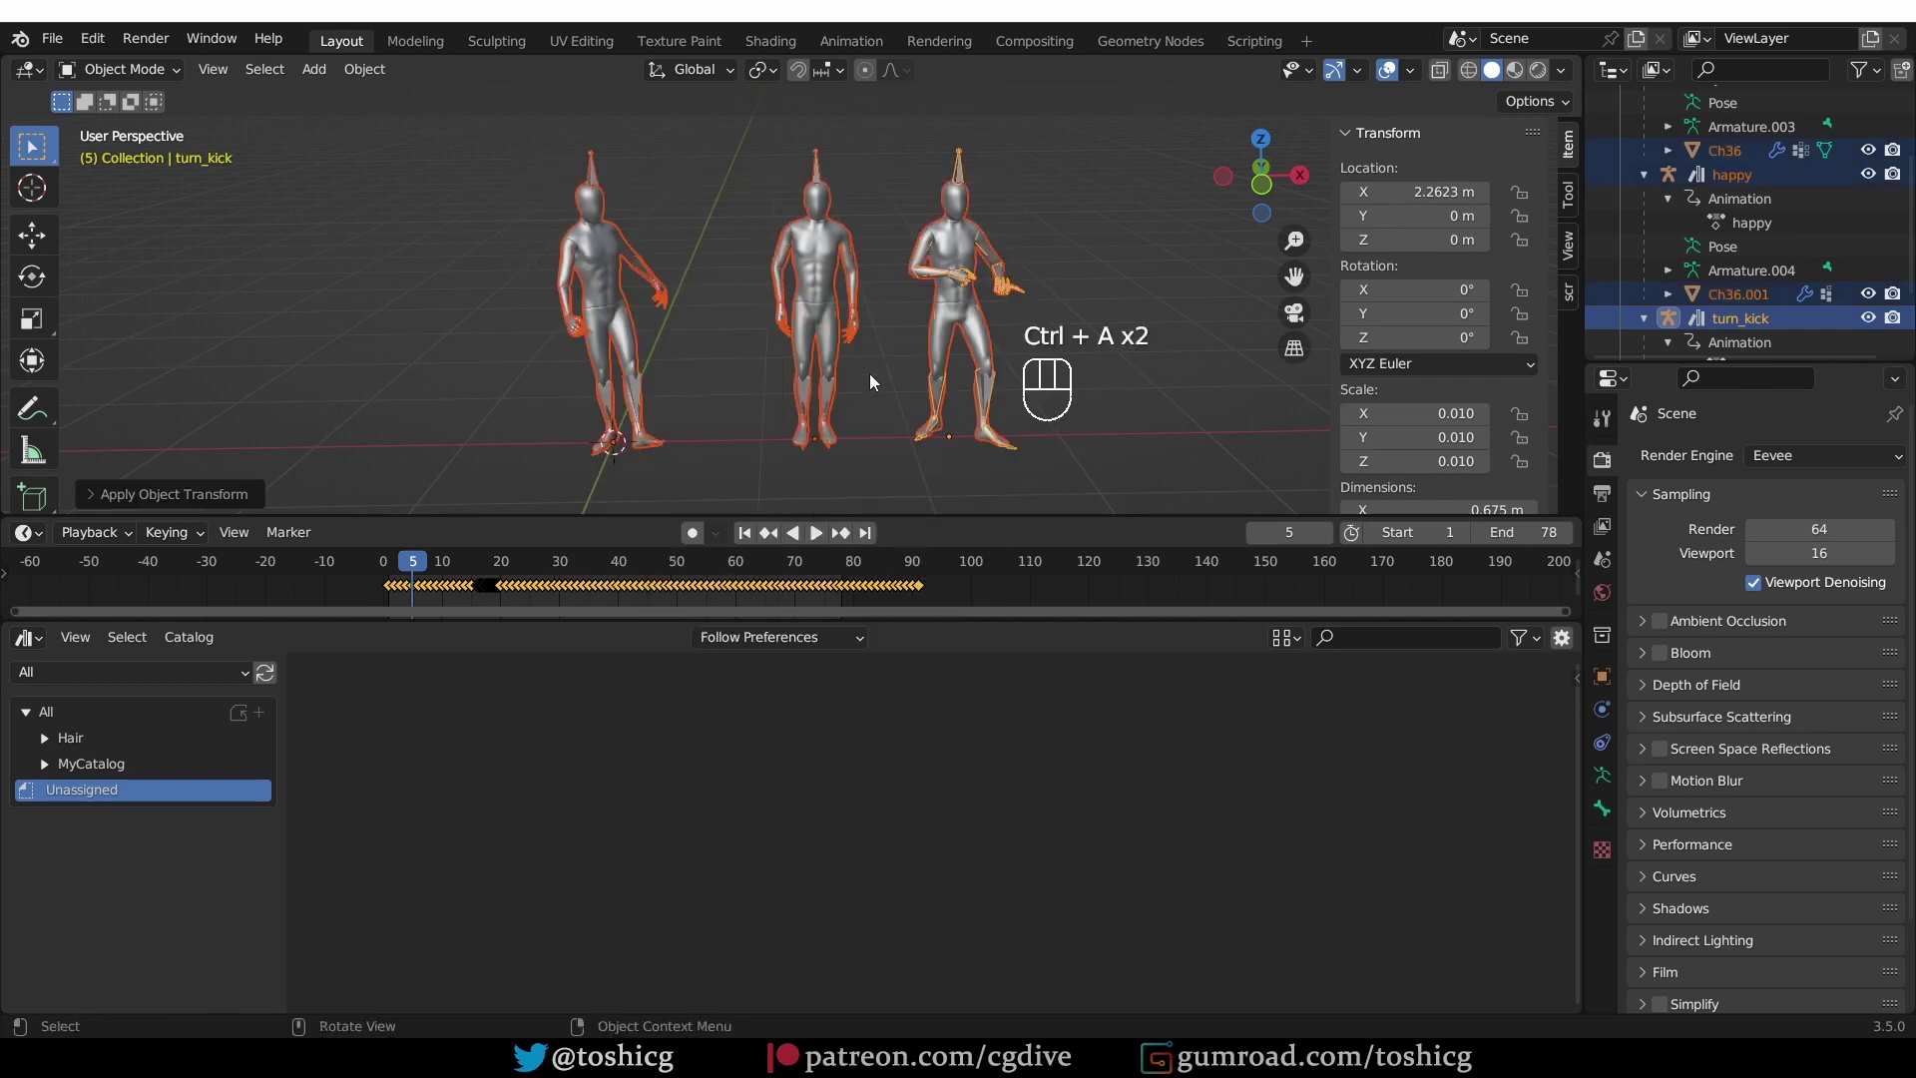
{"action": "left_click", "coordinate": [52, 38]}
{"action": "left_click", "coordinate": [90, 196]}
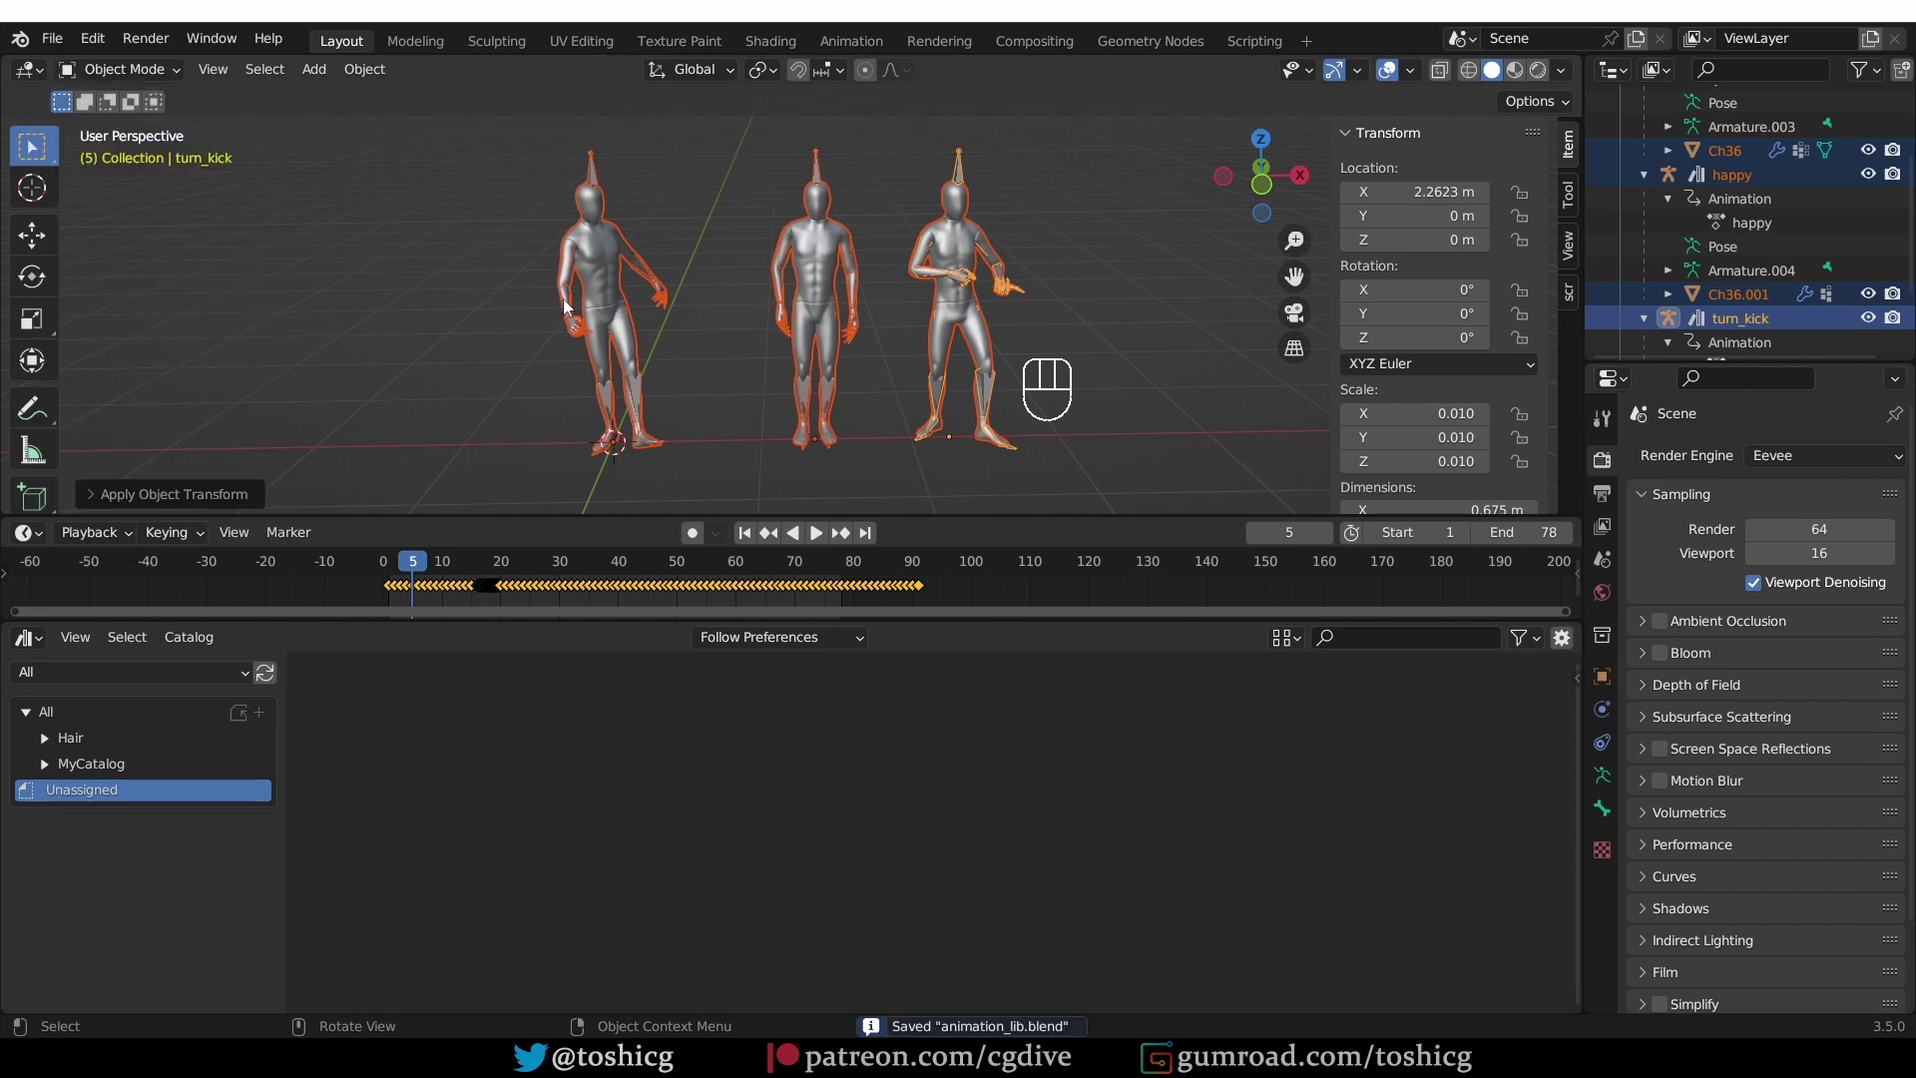
- Create a new file from the CGDiveTuts template and show the Anims catalog in an Asset Browser
{"action": "key", "text": "ctrl+n"}
{"action": "key", "text": "ctrl+n"}
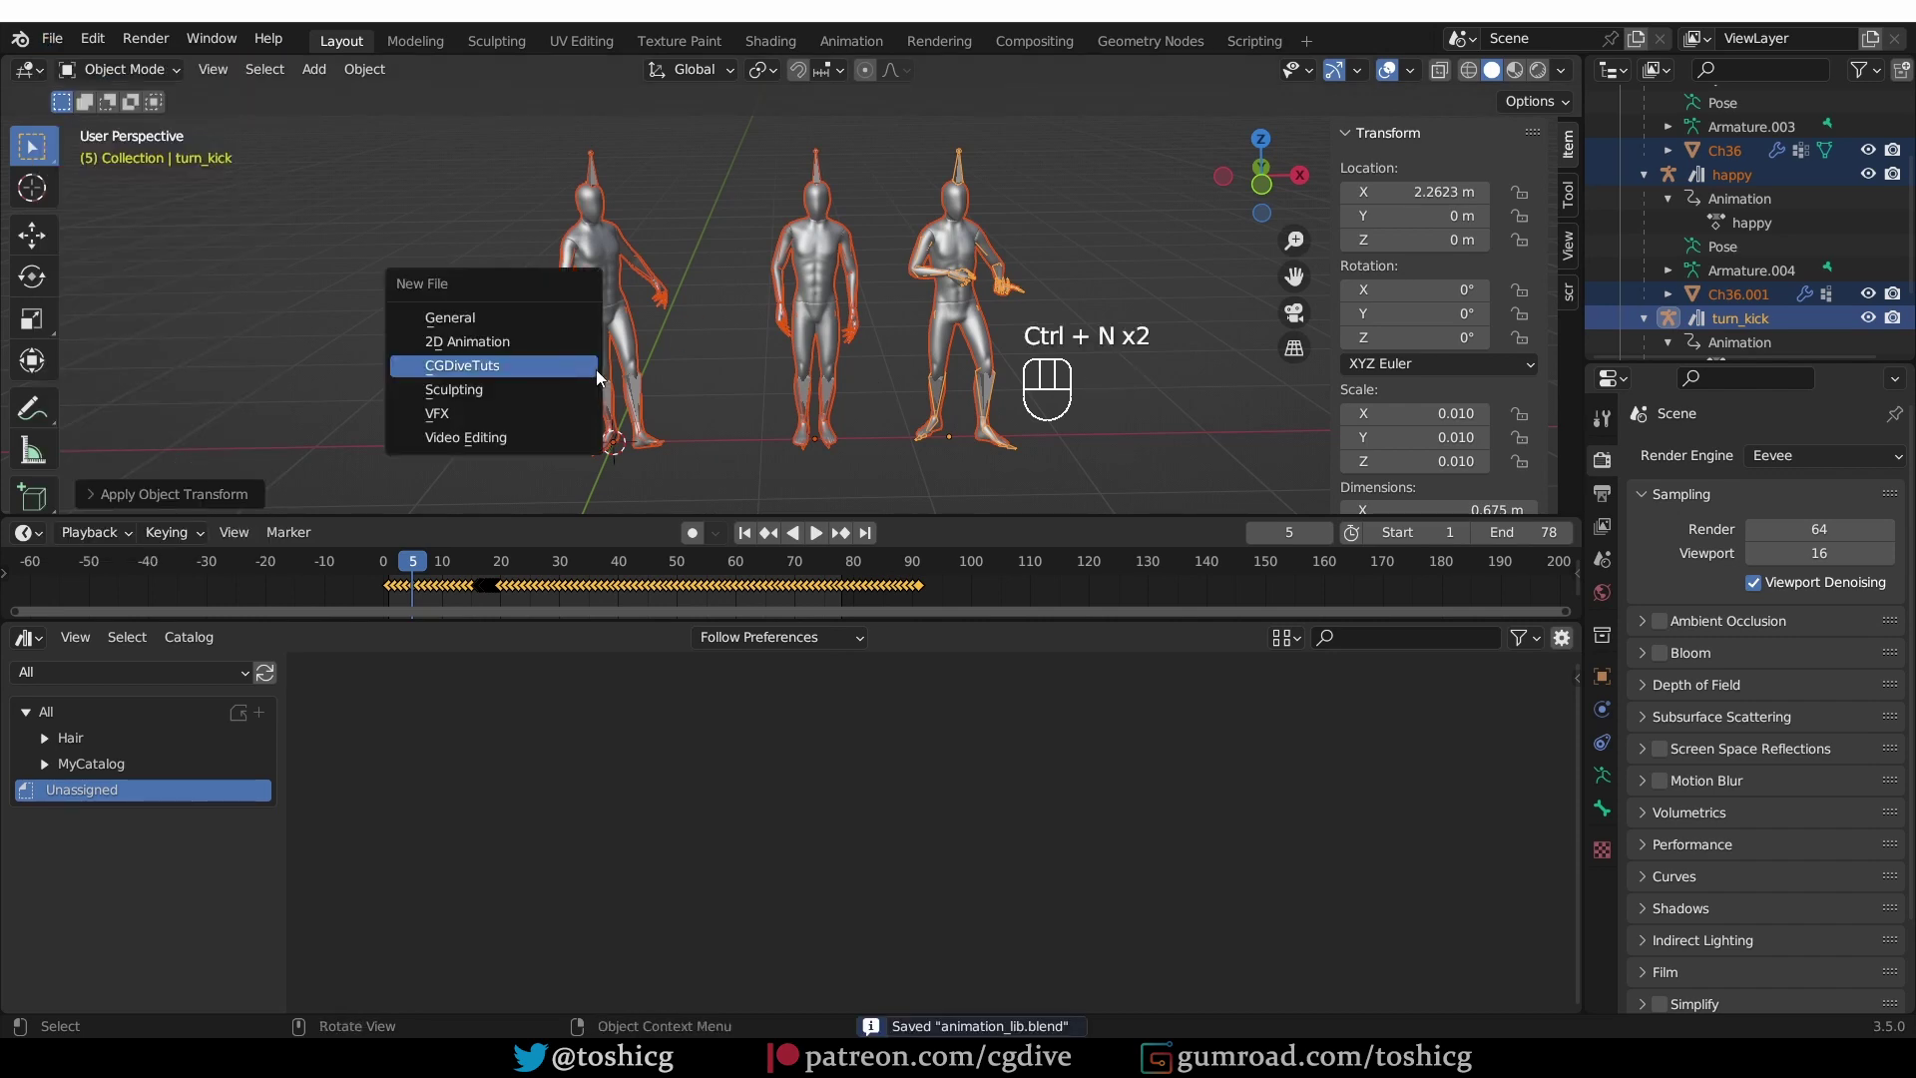
{"action": "left_click", "coordinate": [596, 367]}
{"action": "left_click_drag", "start_coordinate": [715, 935], "coordinate": [727, 569]}
{"action": "left_click", "coordinate": [28, 583]}
{"action": "left_click", "coordinate": [814, 723]}
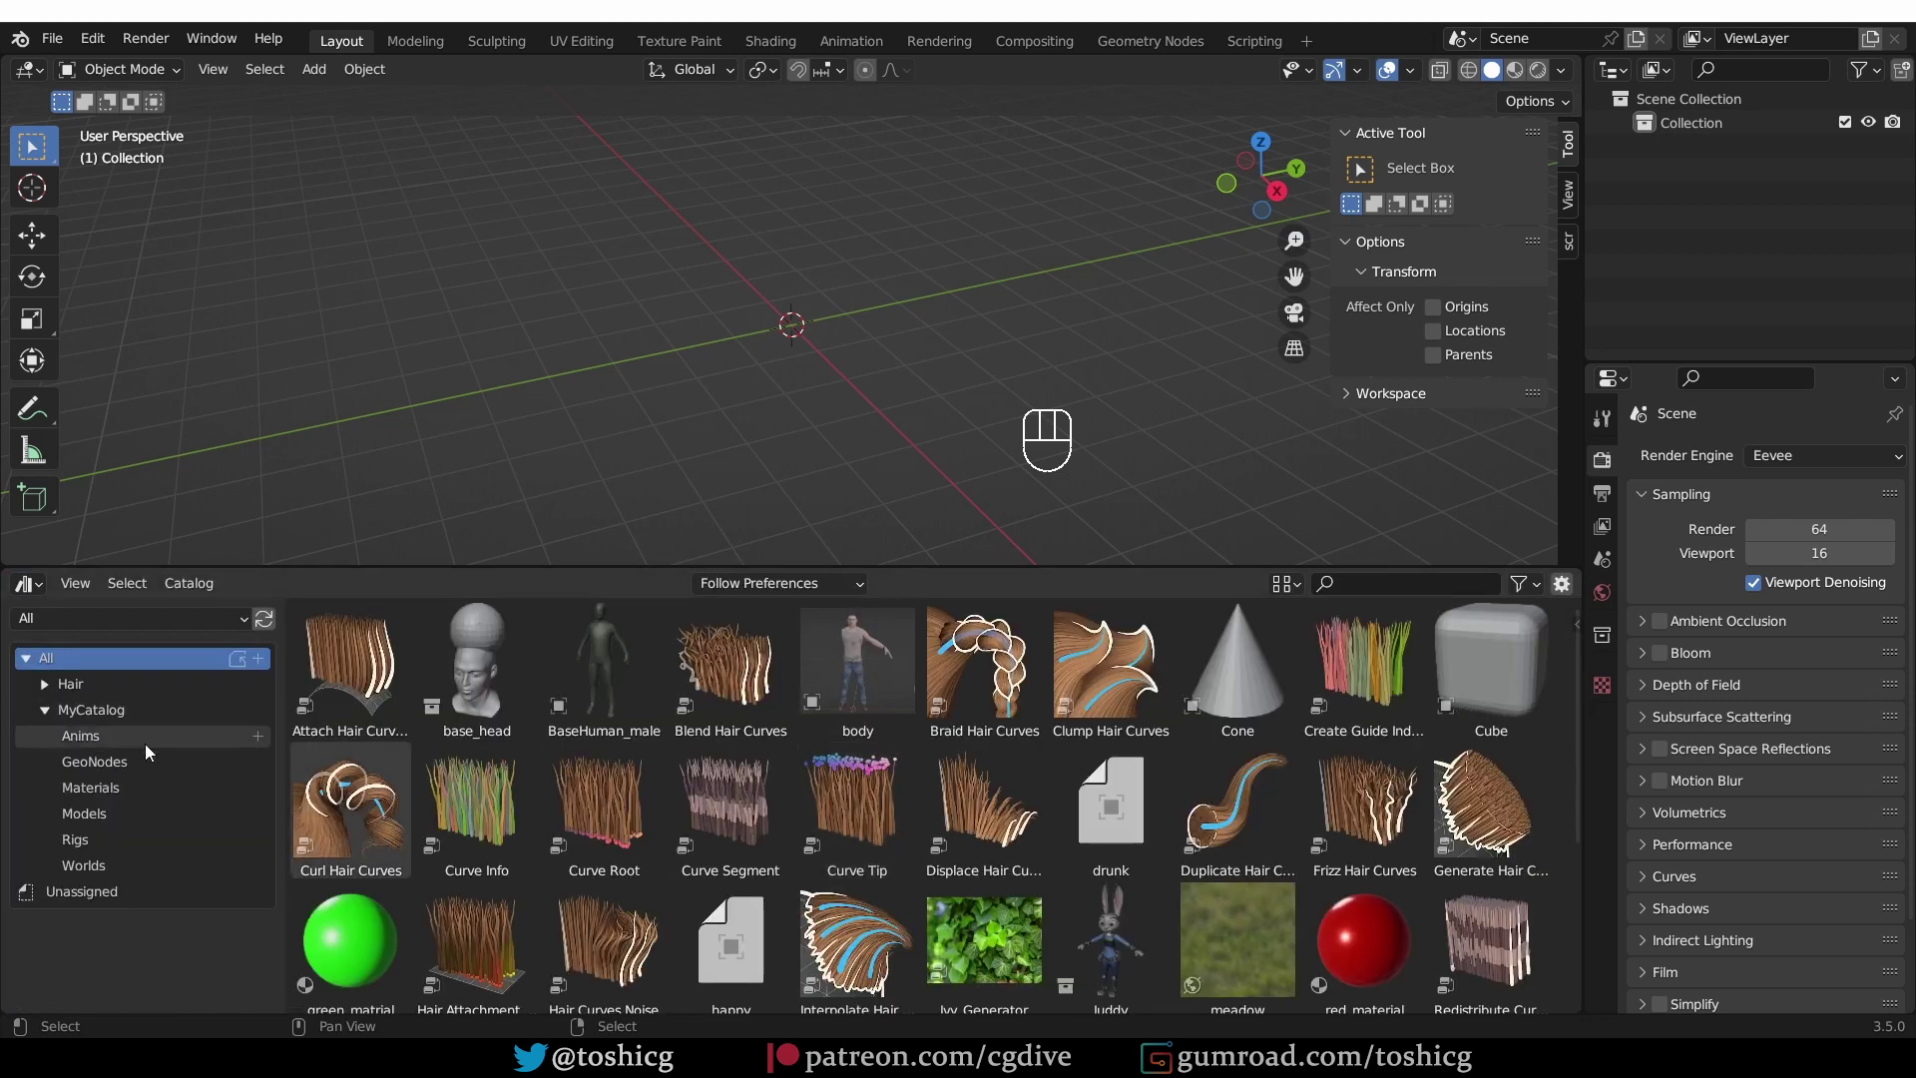
{"action": "left_click", "coordinate": [141, 738]}
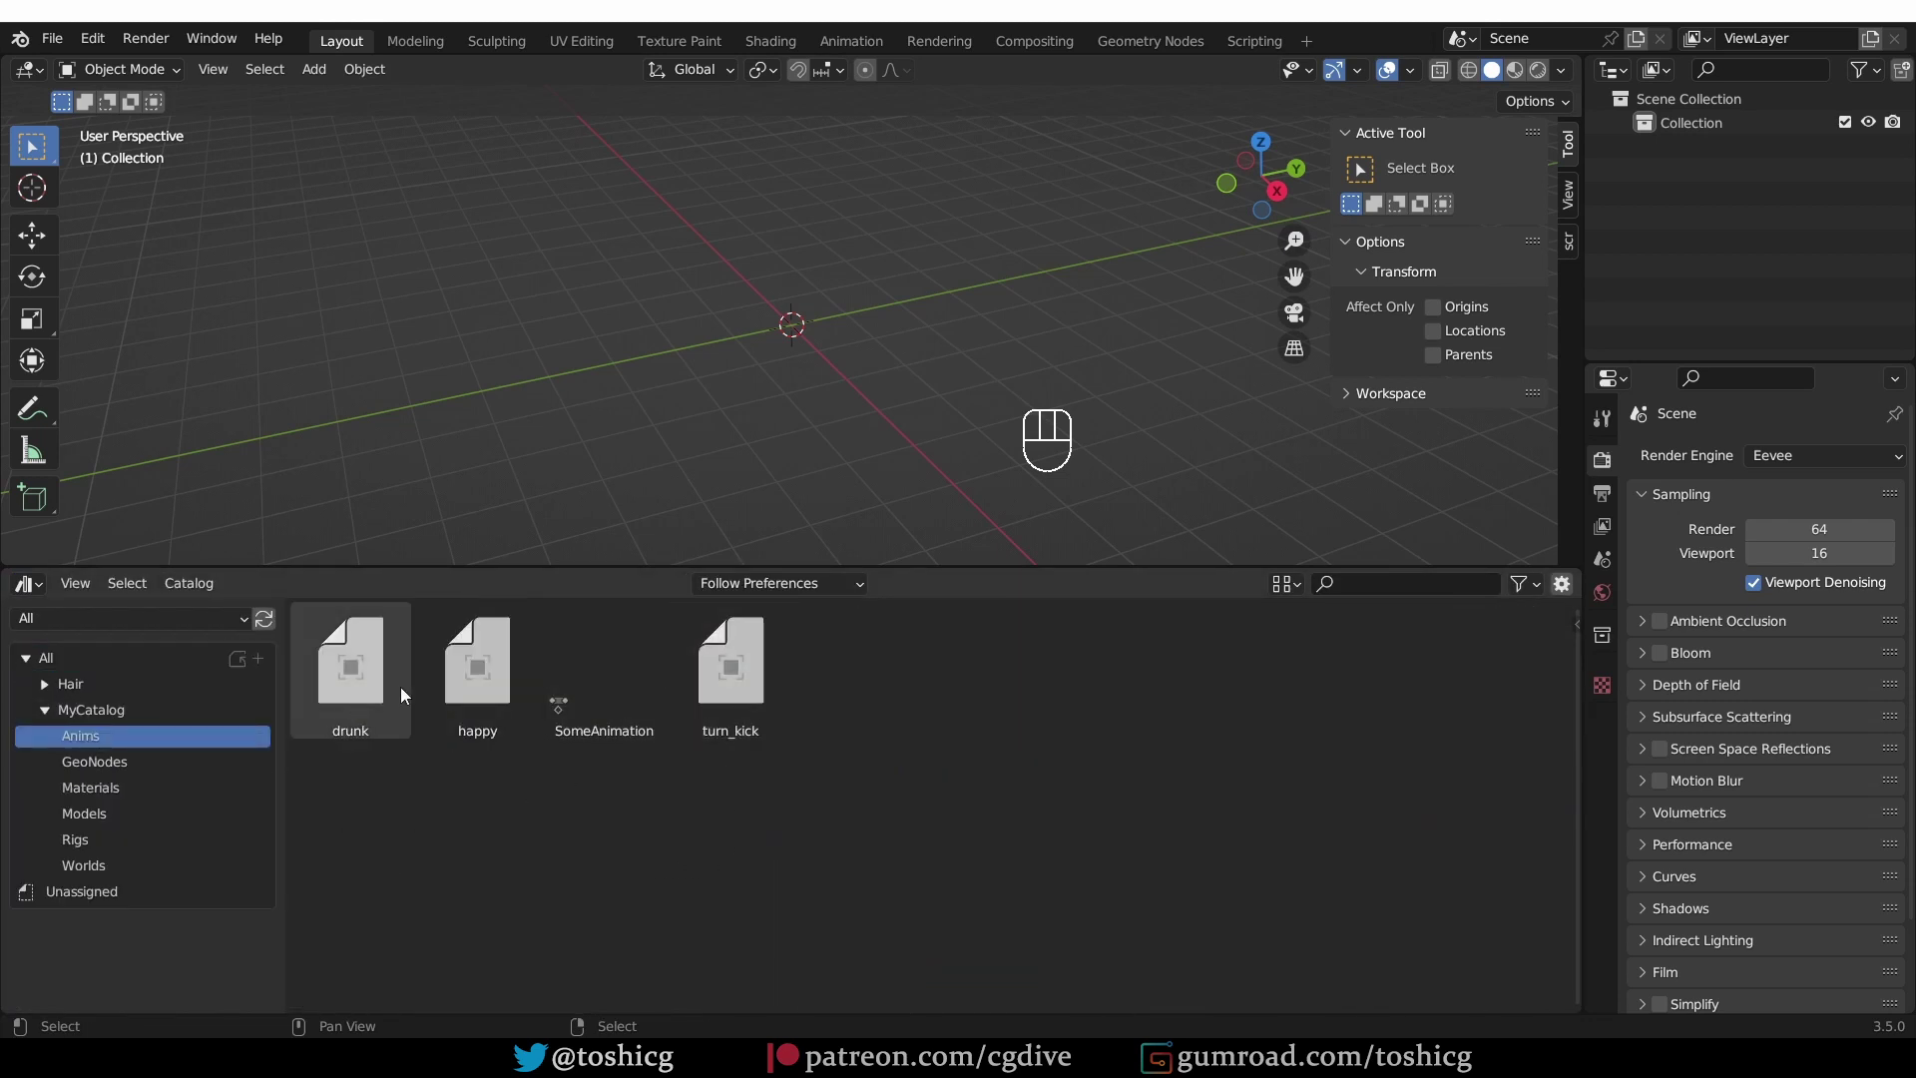
- Add the drunk animation to the scene and play it back
{"action": "left_click_drag", "start_coordinate": [367, 703], "coordinate": [843, 317]}
{"action": "middle_click_drag", "start_coordinate": [900, 417], "coordinate": [745, 445]}
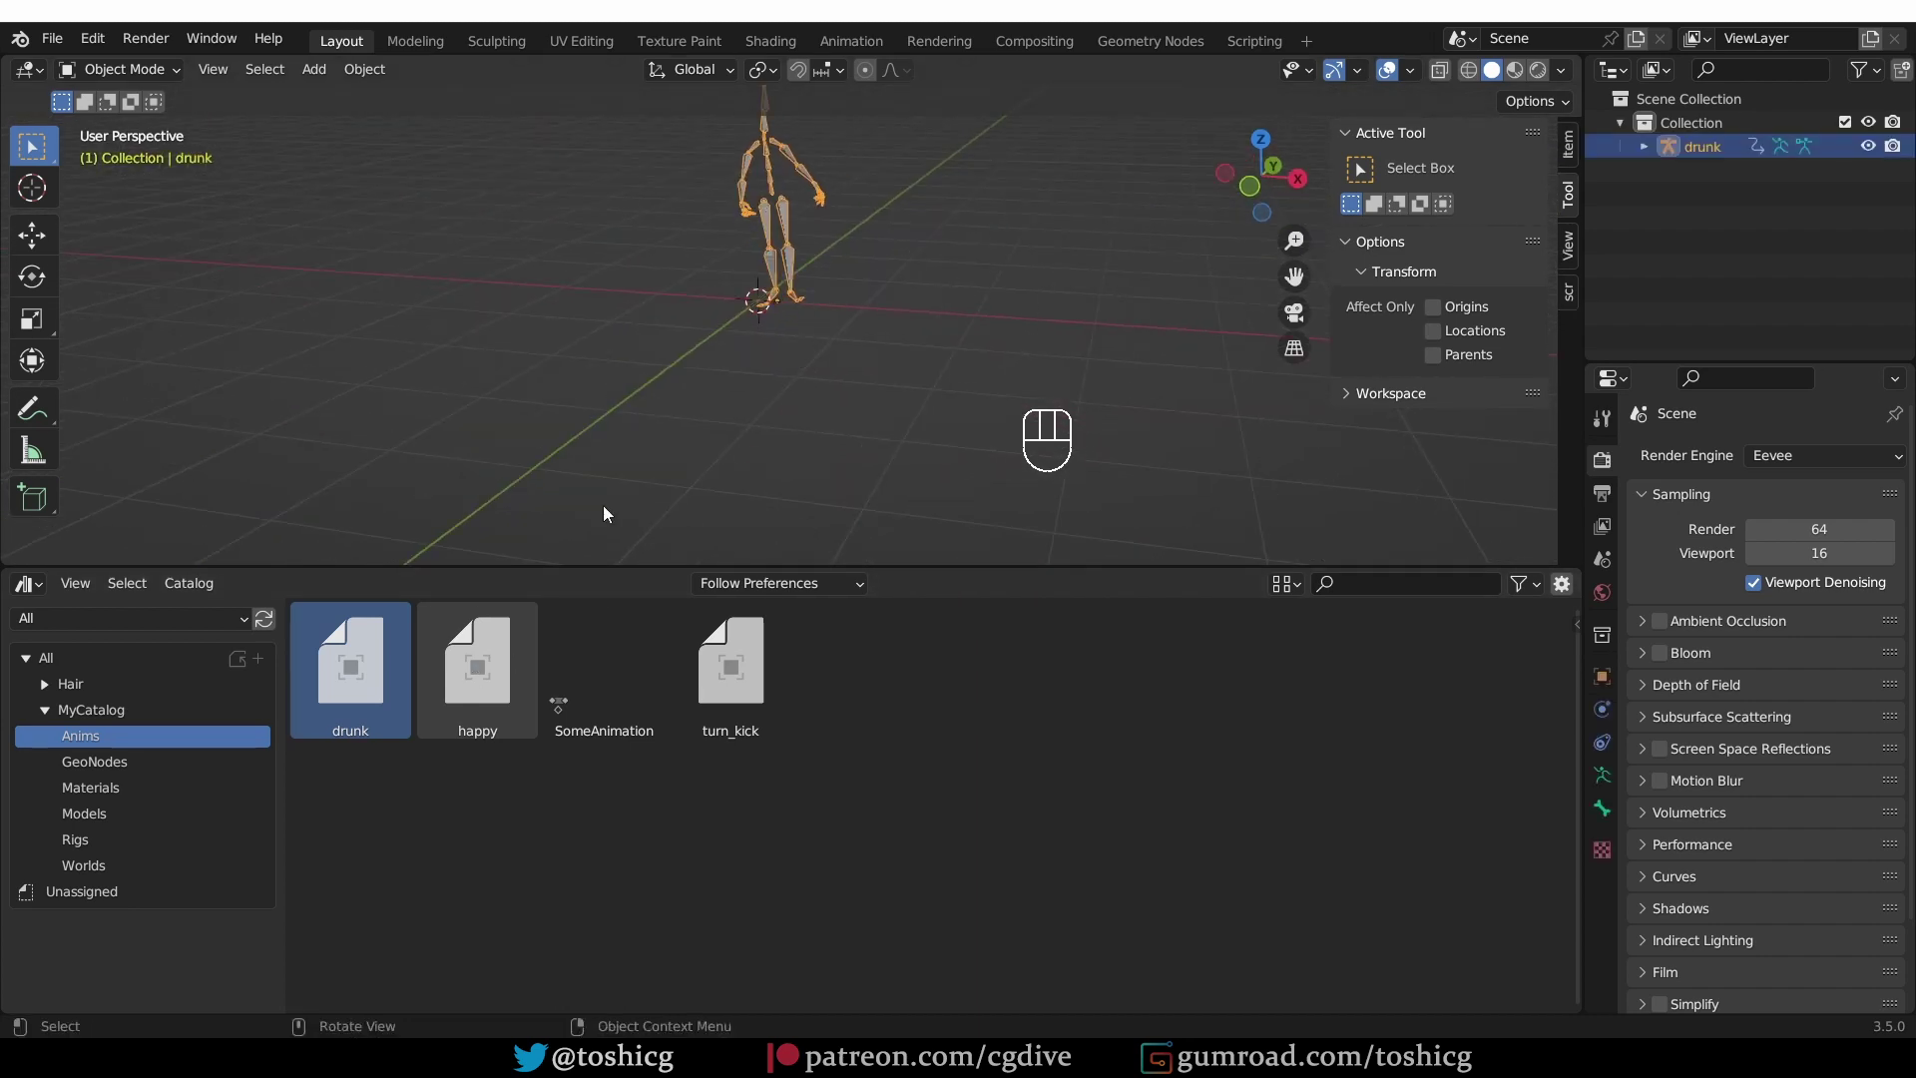
{"action": "key", "text": "space"}
{"action": "middle_click_drag", "start_coordinate": [707, 386], "coordinate": [786, 258], "text": "shift"}
{"action": "key", "text": "space"}
- Add the happy and turn_kick animations and play all three back
{"action": "left_click_drag", "start_coordinate": [479, 667], "coordinate": [916, 406]}
{"action": "left_click_drag", "start_coordinate": [916, 405], "coordinate": [920, 403]}
{"action": "key", "text": "space"}
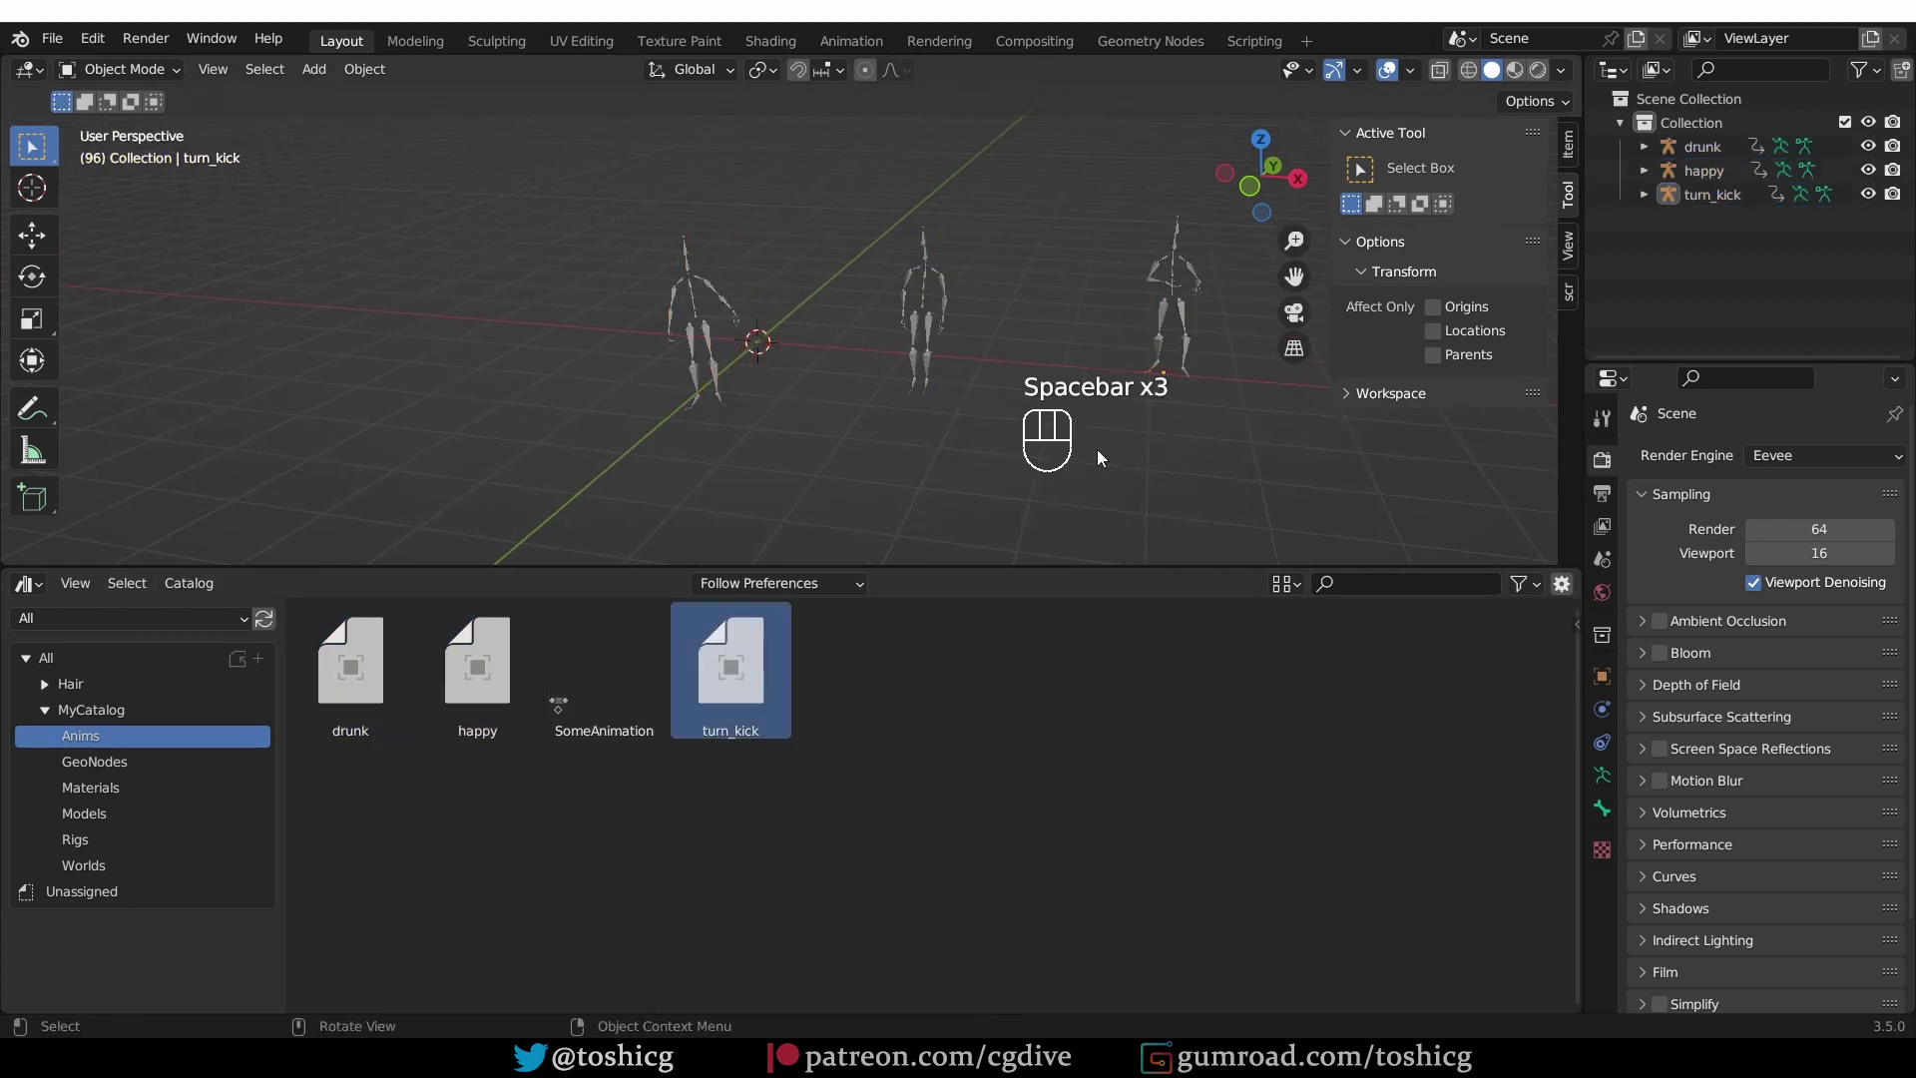
{"action": "key", "text": "space"}
{"action": "middle_click_drag", "start_coordinate": [1097, 449], "coordinate": [949, 419], "text": "shift"}
{"action": "key", "text": "space"}
{"action": "left_click_drag", "start_coordinate": [1517, 584], "coordinate": [1542, 584]}
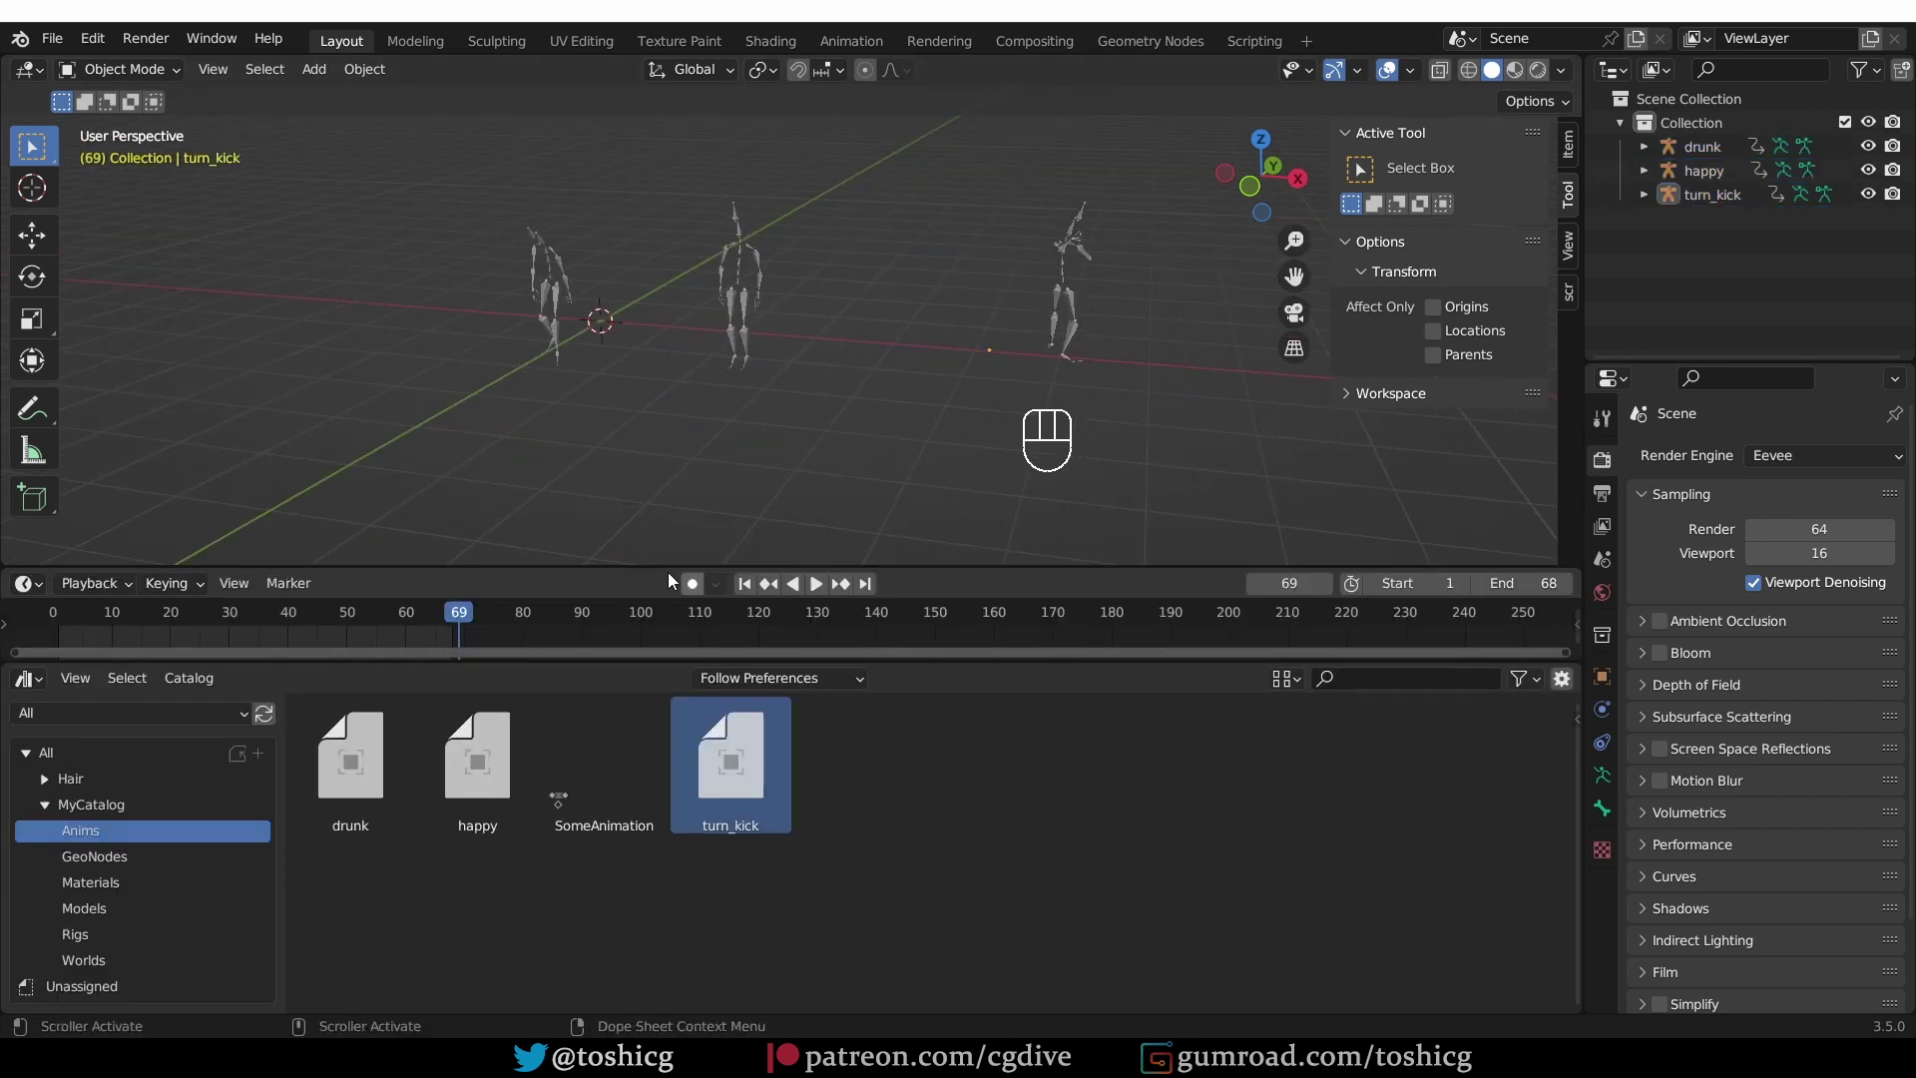
{"action": "left_click", "coordinate": [121, 618]}
{"action": "key", "text": "space"}
{"action": "key", "text": "space"}
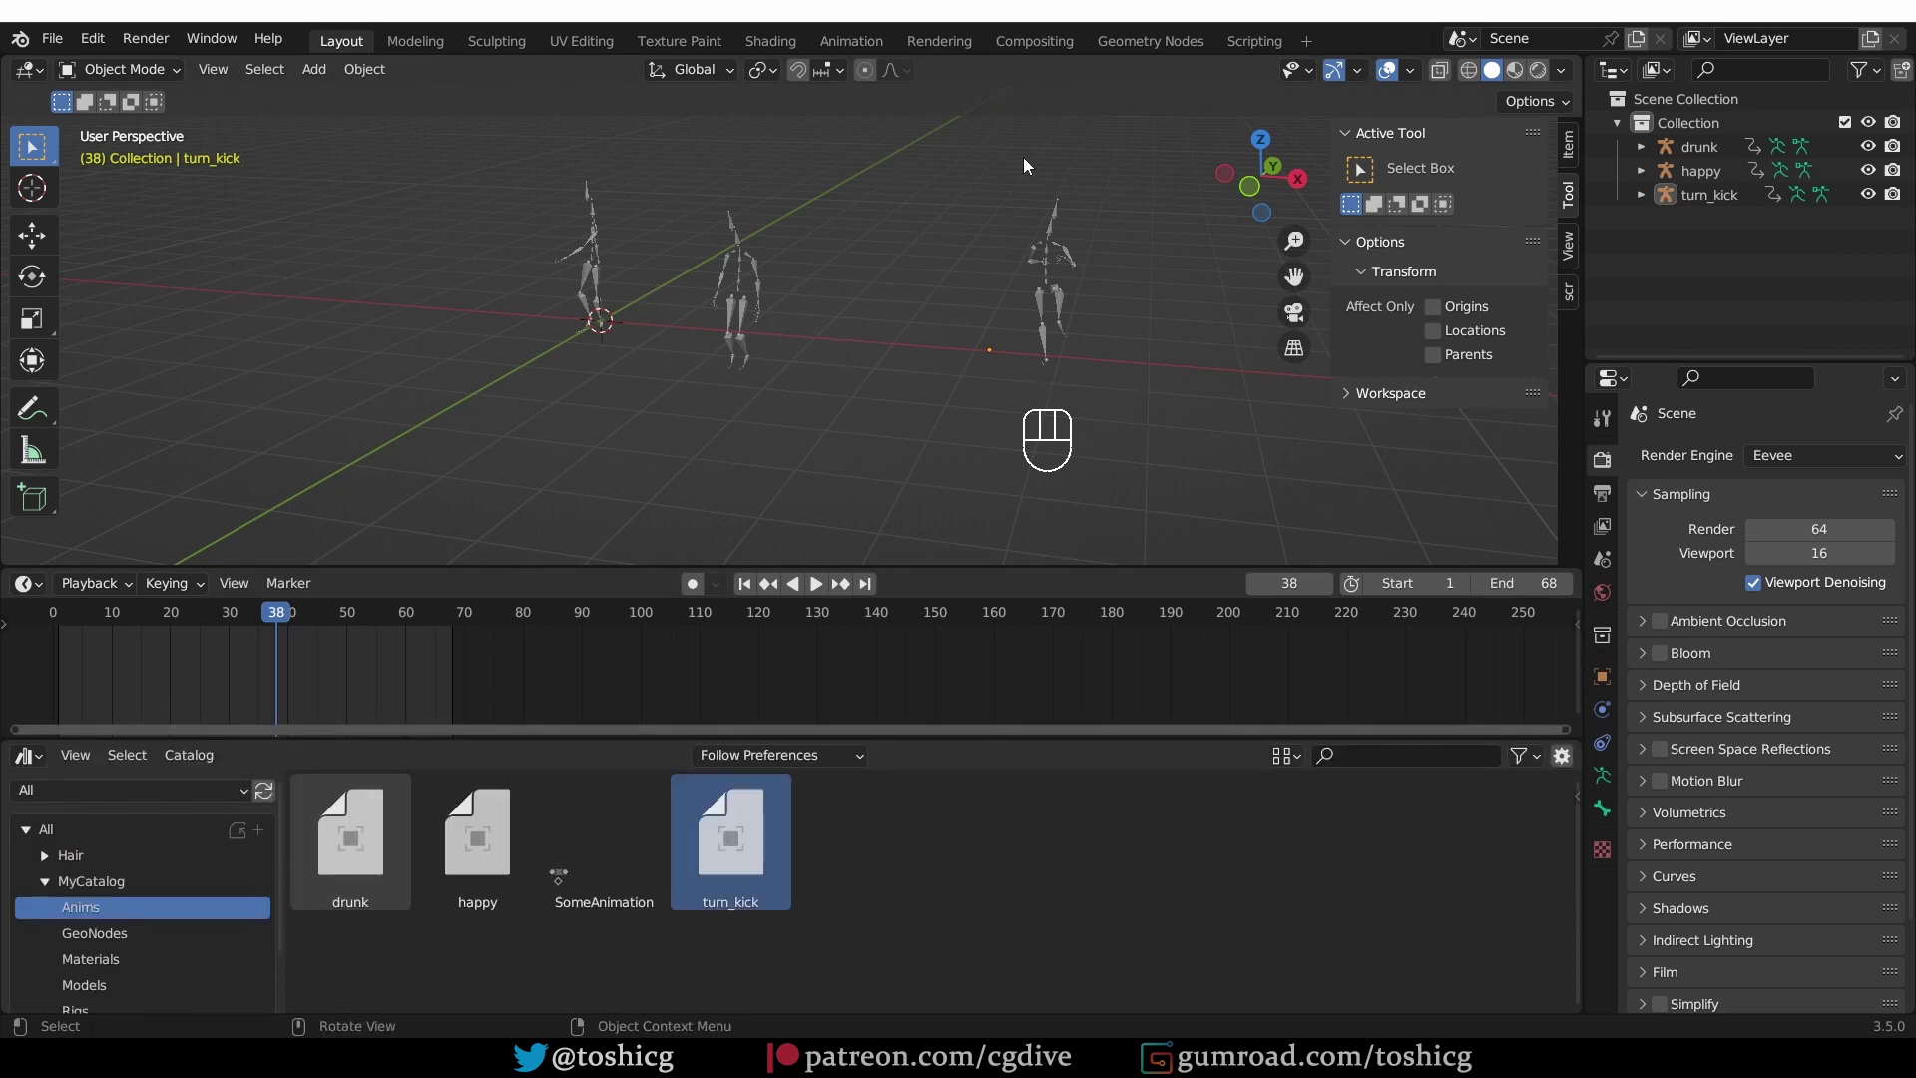
- Switch the lower area to the Dope Sheet Action Editor showing happy's action
{"action": "left_click", "coordinate": [1640, 146]}
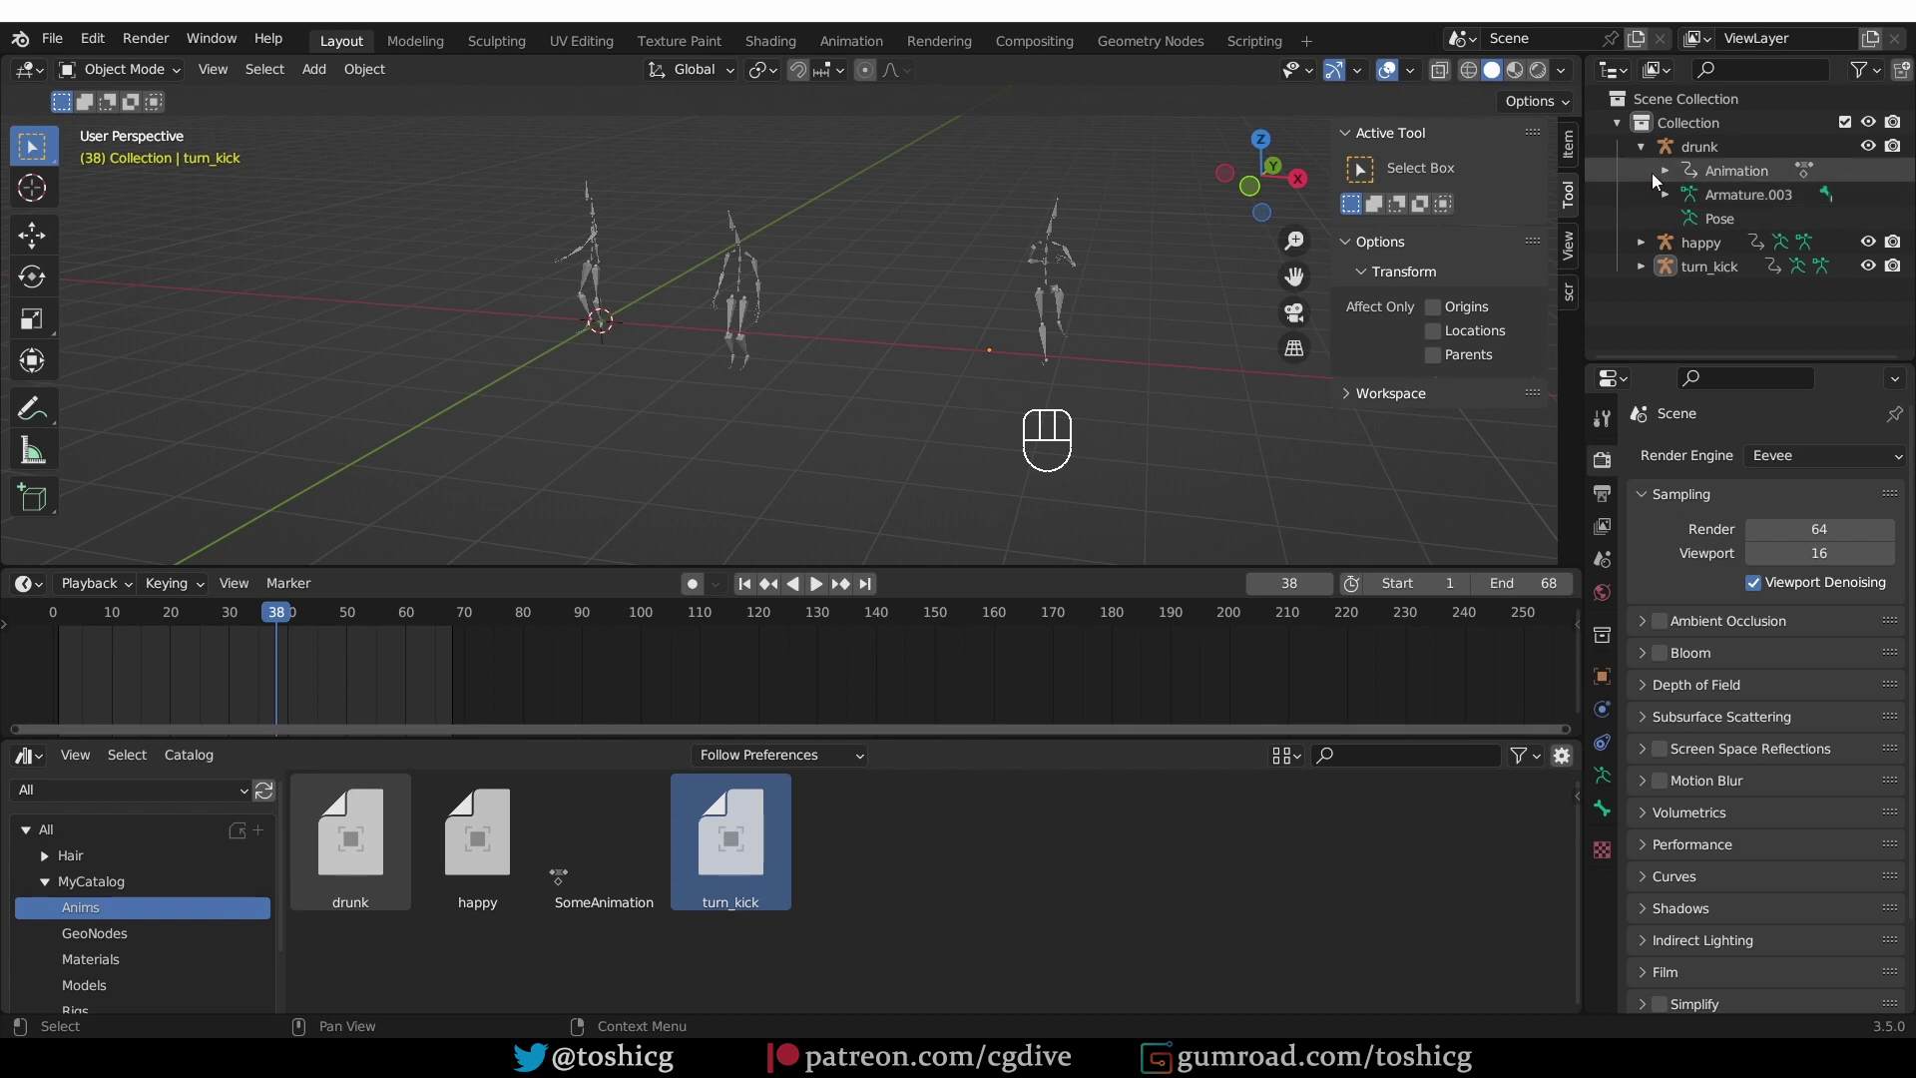
{"action": "left_click", "coordinate": [1660, 171]}
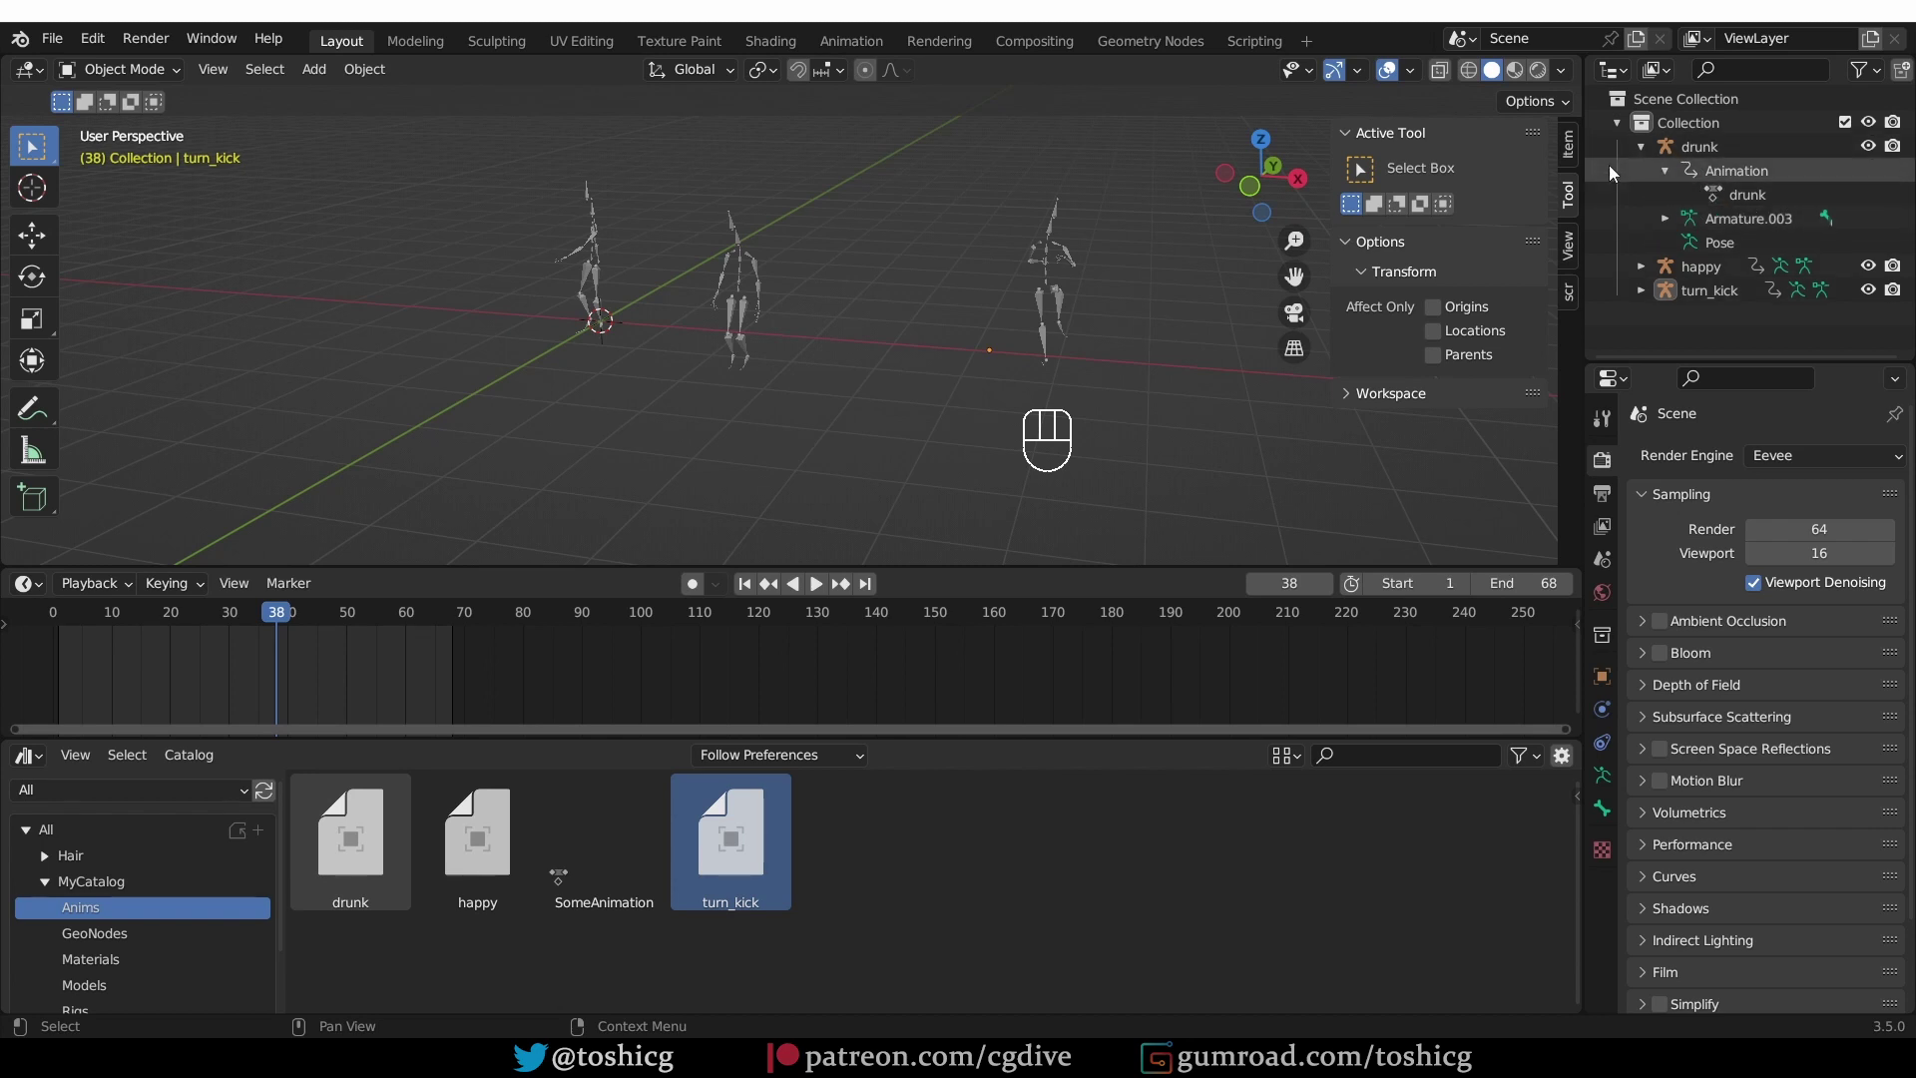
{"action": "left_click", "coordinate": [22, 591]}
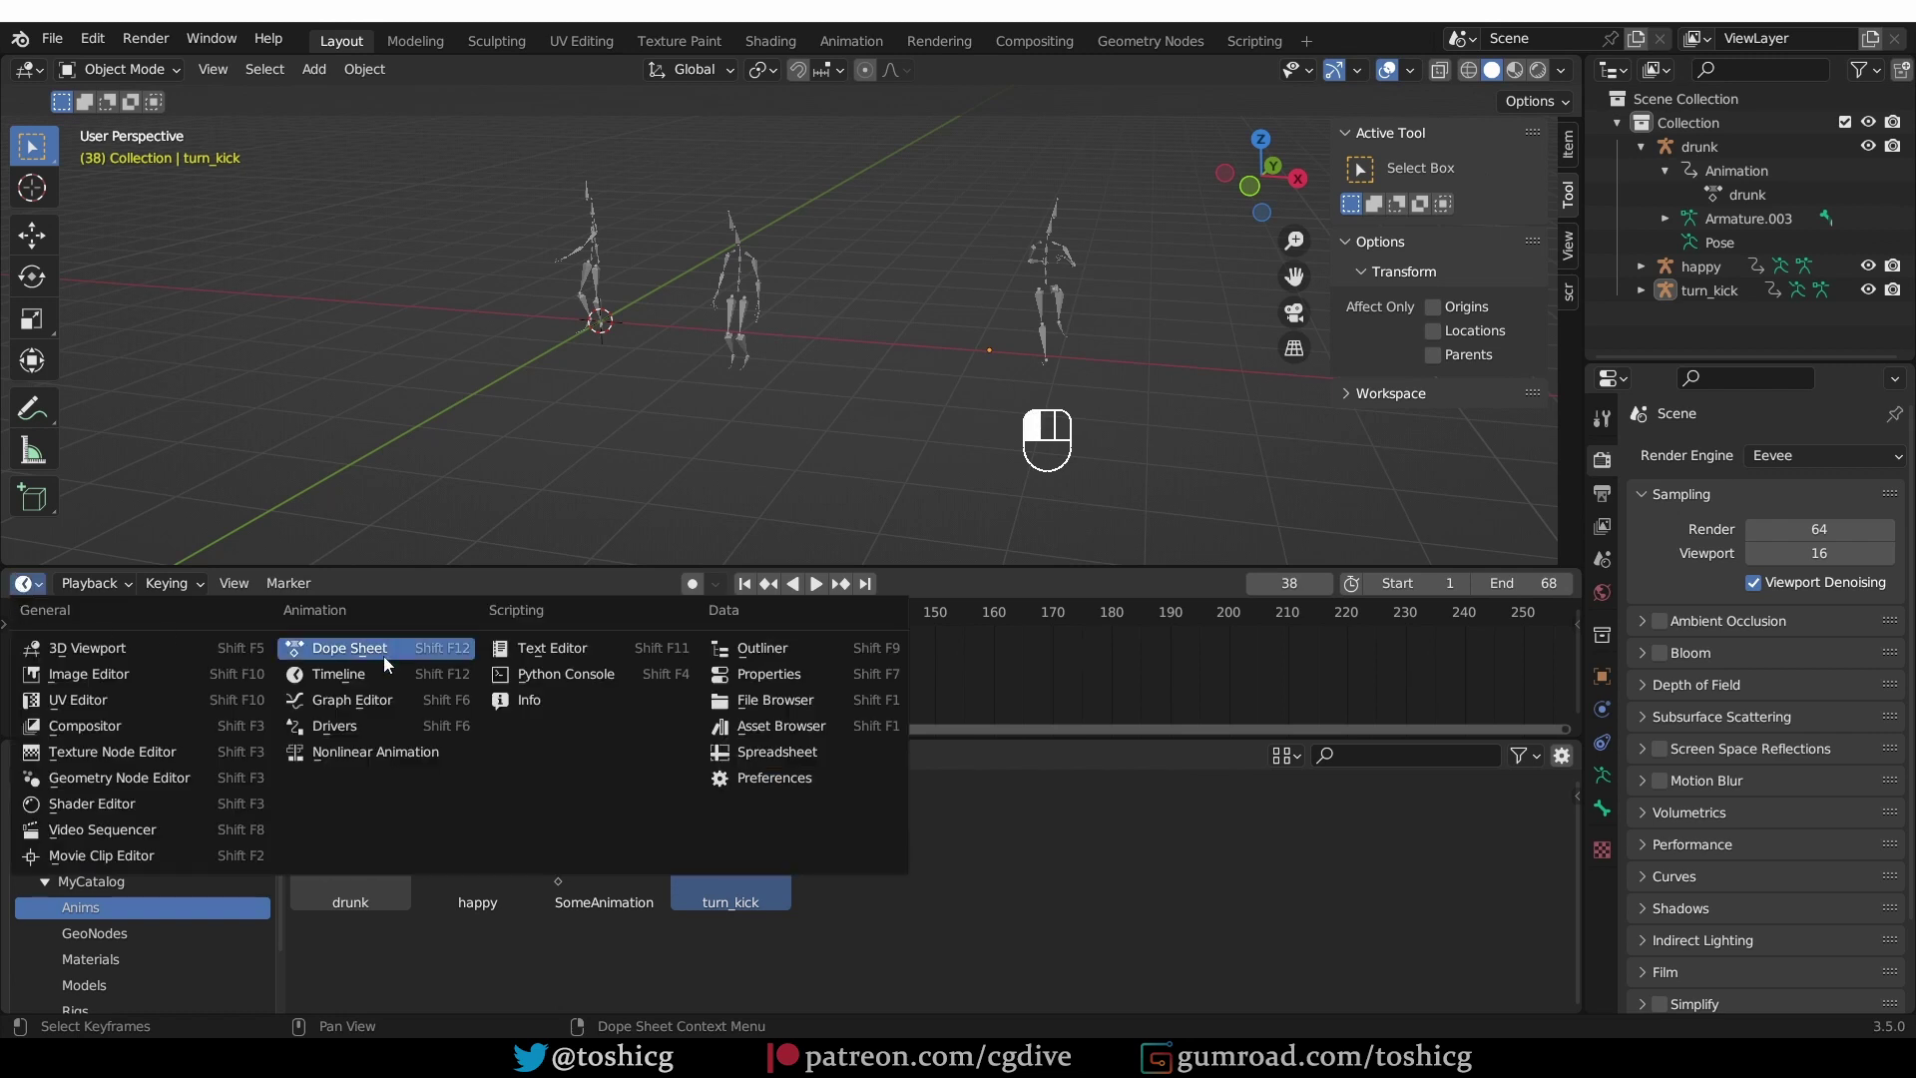
{"action": "left_click", "coordinate": [383, 654]}
{"action": "left_click", "coordinate": [116, 584]}
{"action": "left_click", "coordinate": [131, 635]}
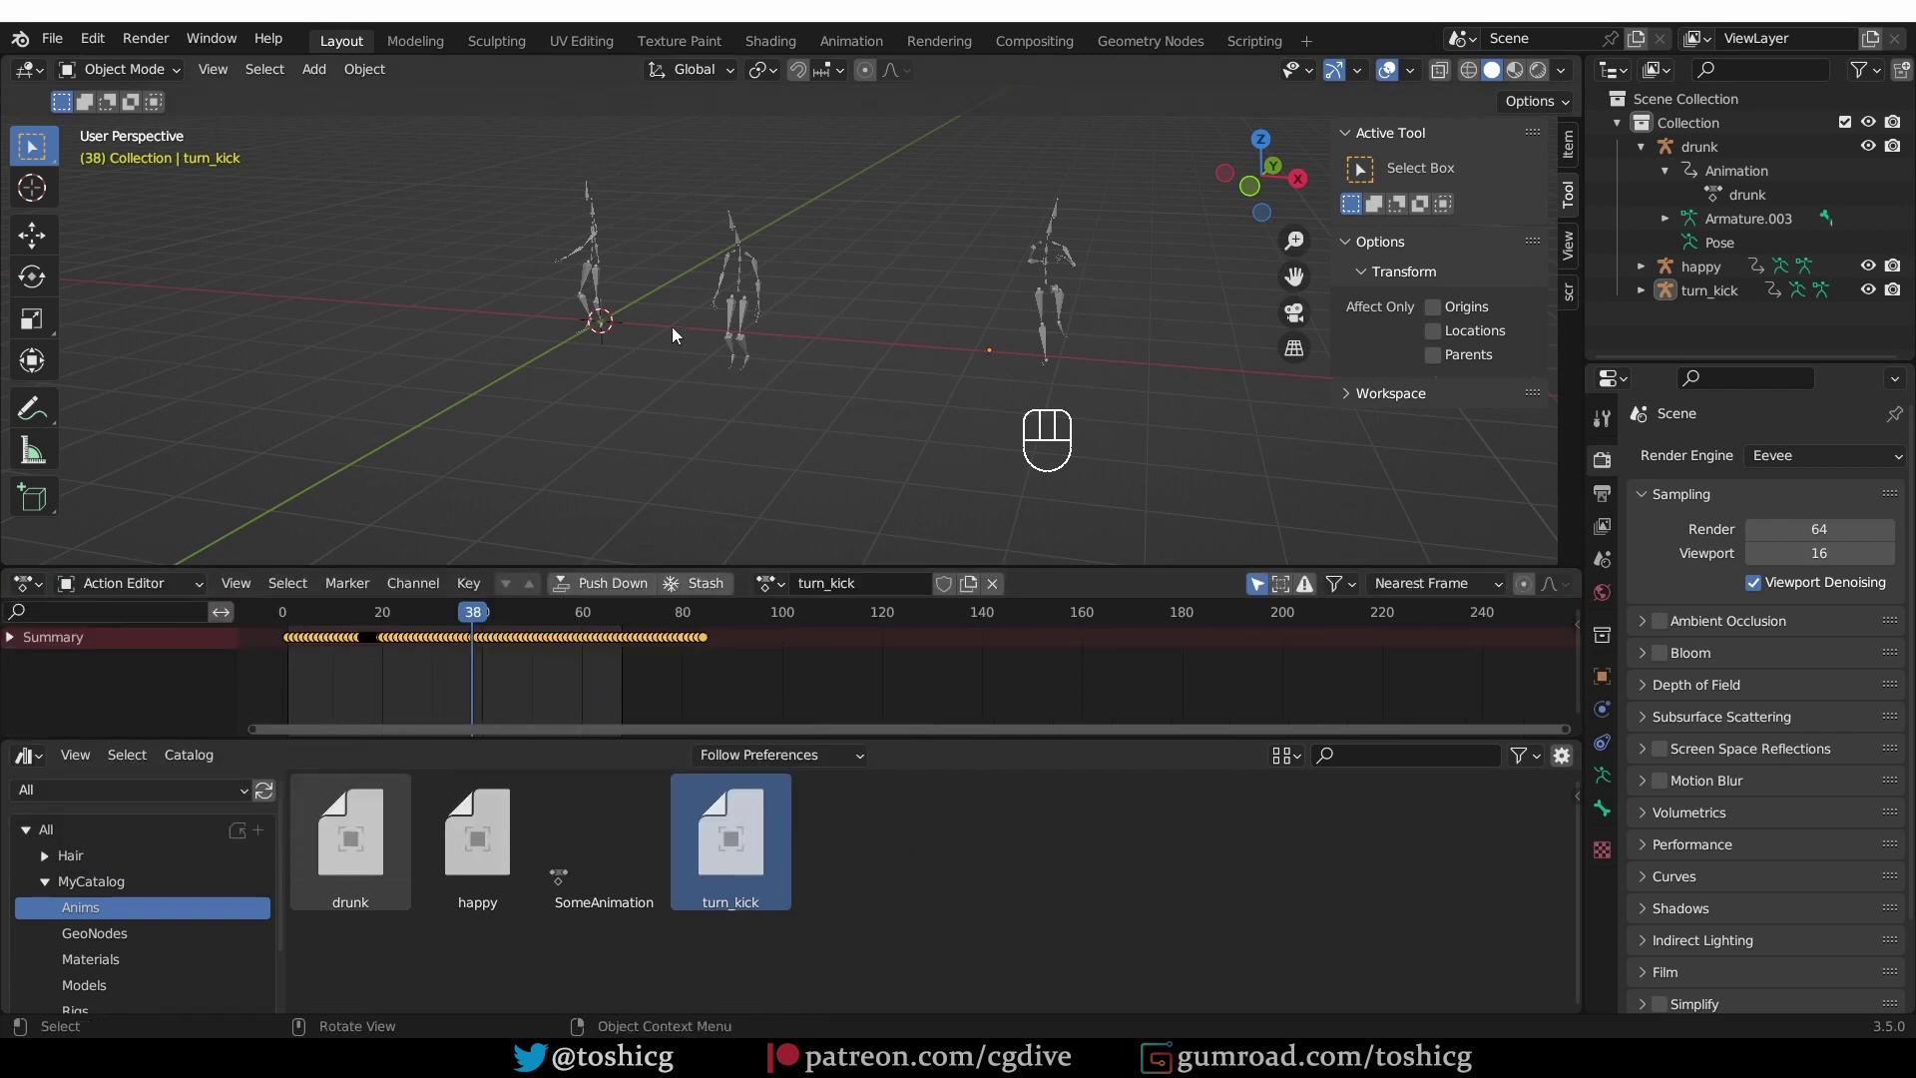
{"action": "left_click", "coordinate": [736, 300]}
{"action": "left_click", "coordinate": [784, 586]}
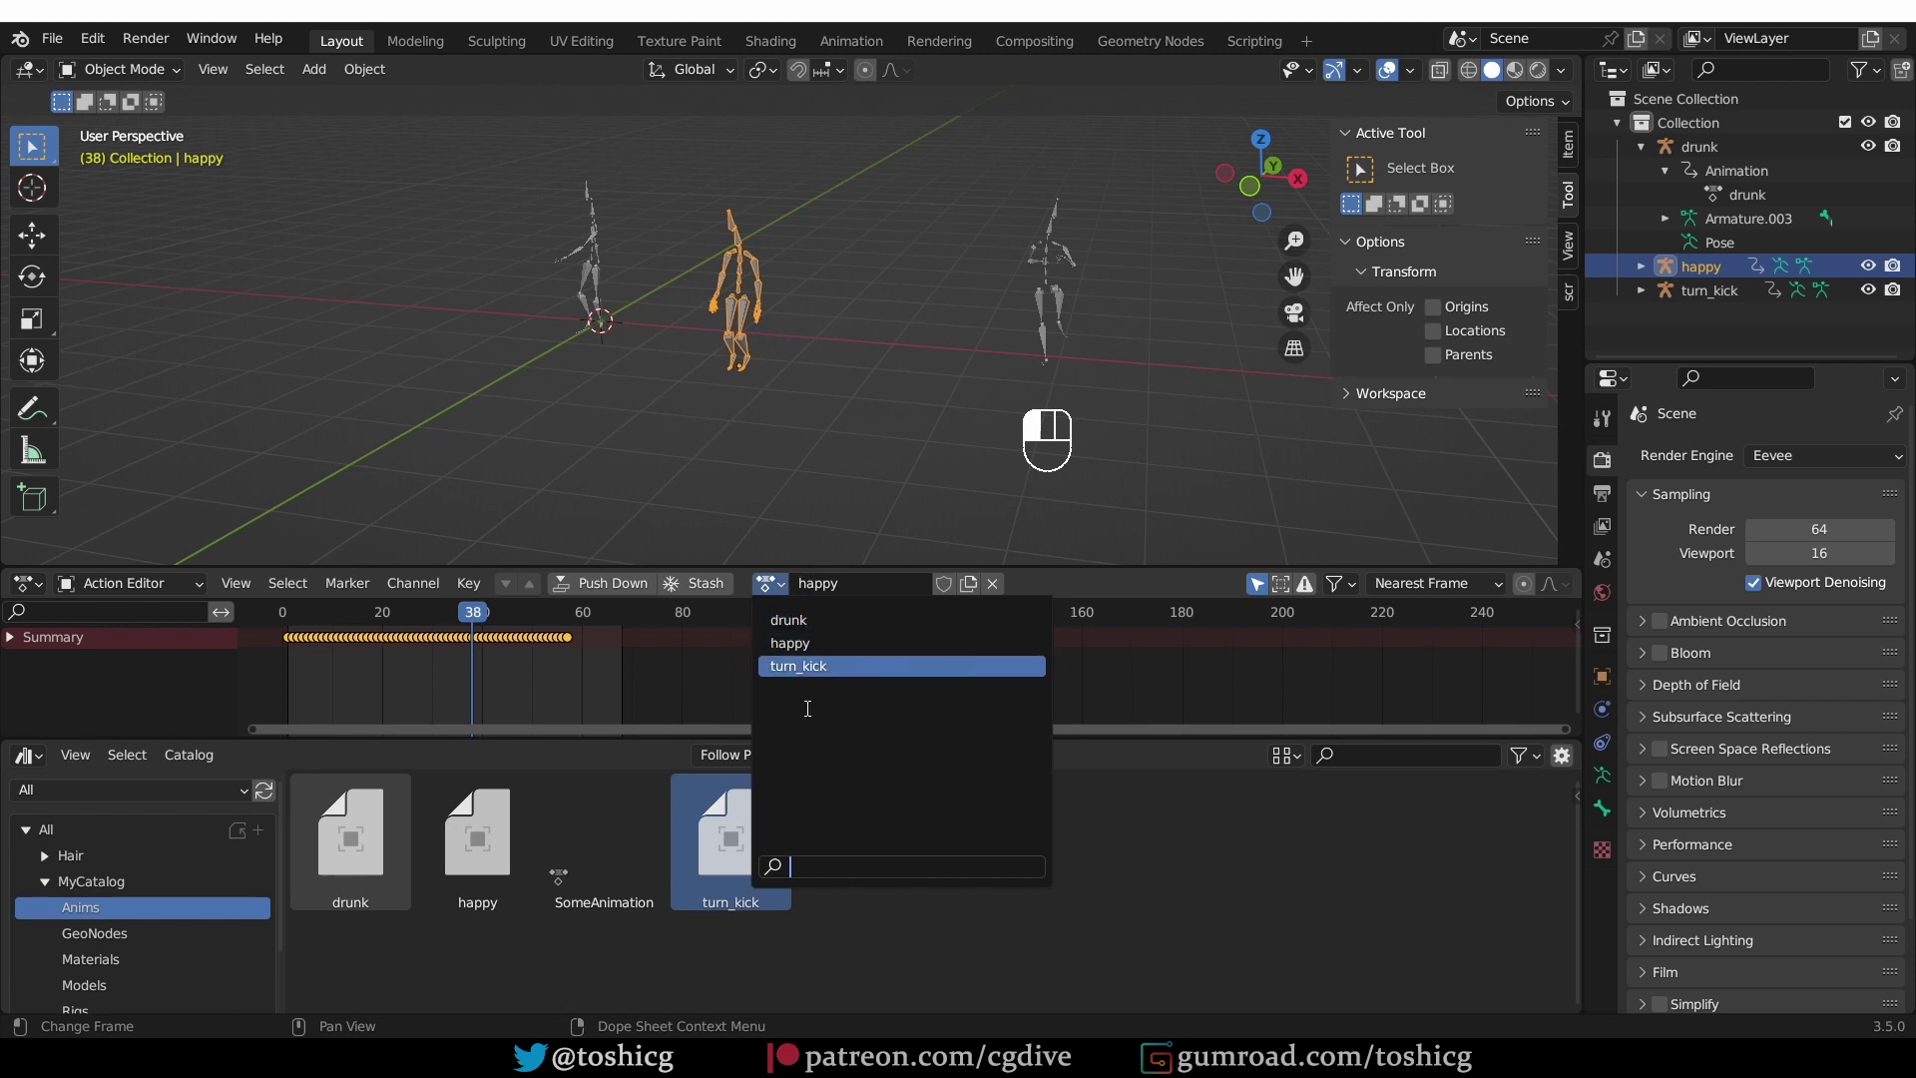
- Select all three characters and move them 3.215 m along X
{"action": "key", "text": "Escape"}
{"action": "key", "text": "a"}
{"action": "key", "text": "g"}
{"action": "key", "text": "x"}
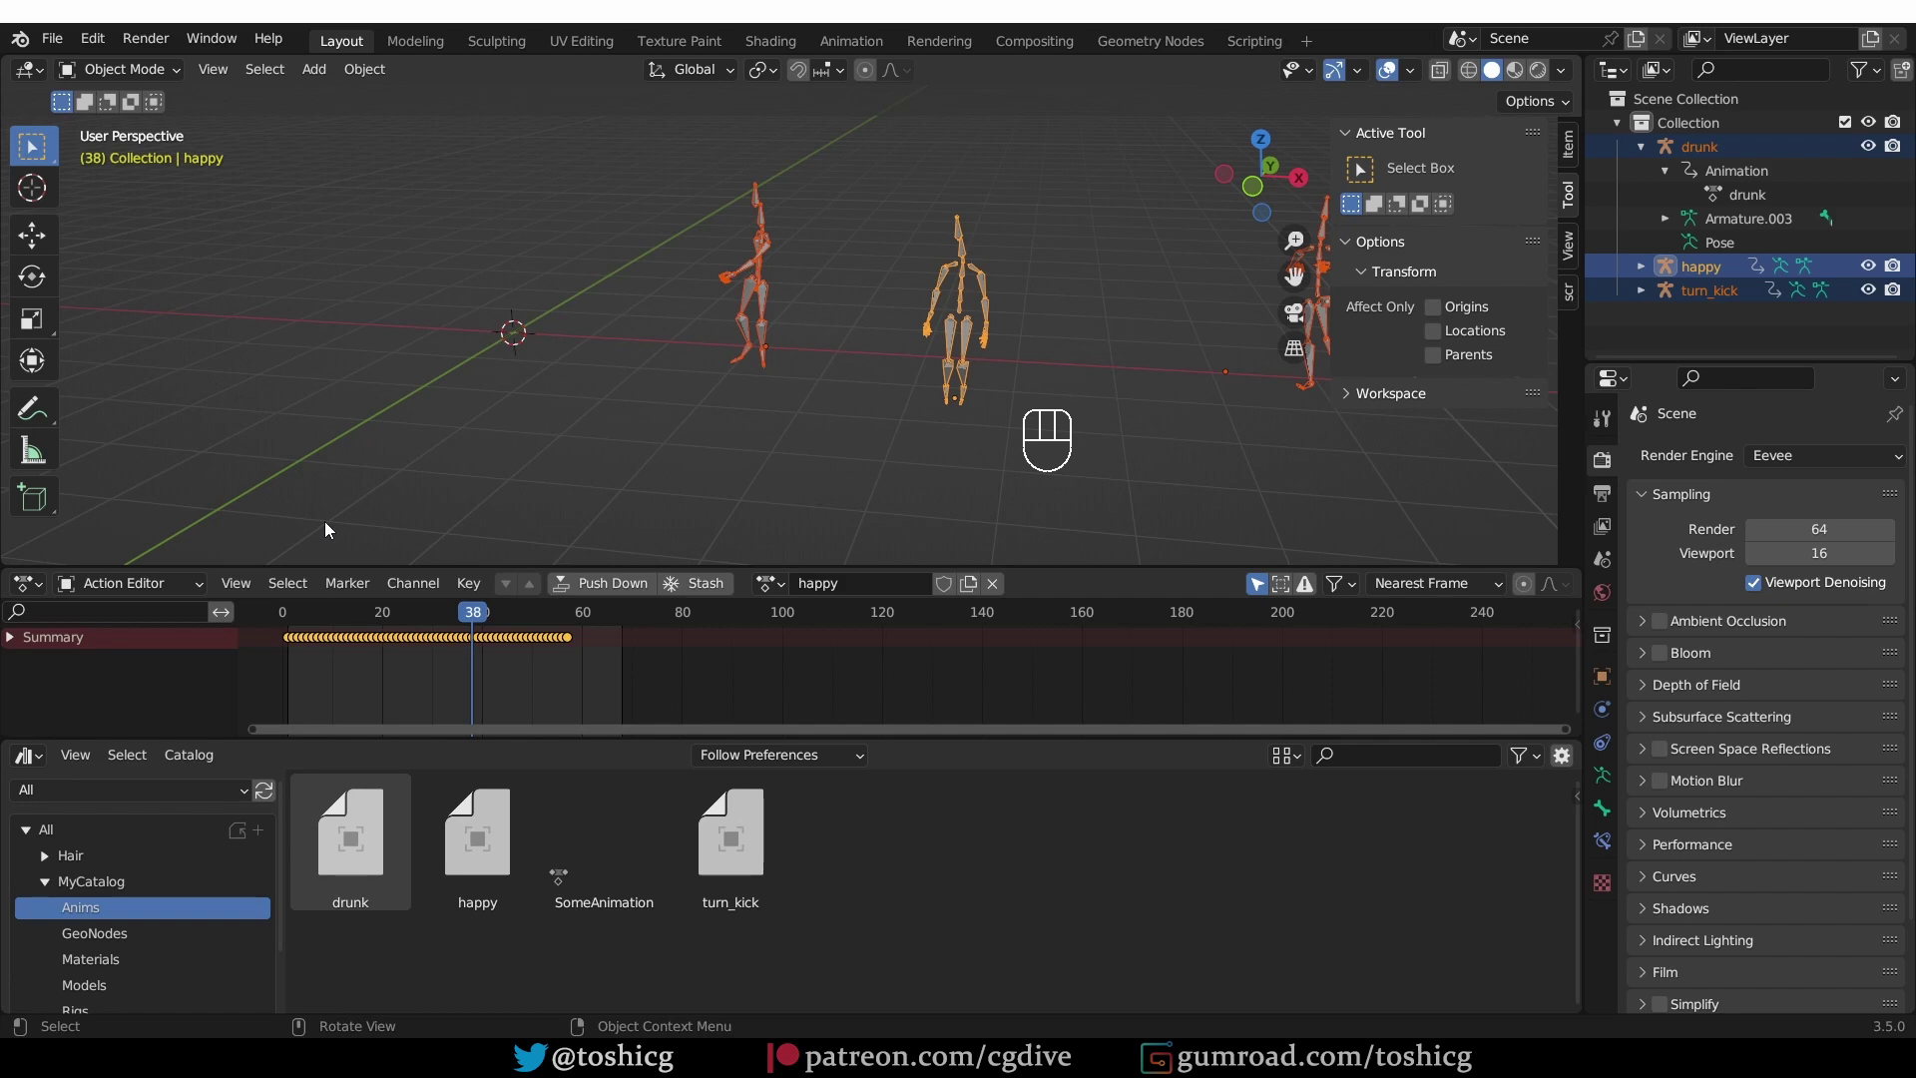
- Import an FBX Mixamo character into the scene and frame it in the view
{"action": "left_click", "coordinate": [51, 38]}
{"action": "mouse_move", "coordinate": [130, 355]}
{"action": "left_click", "coordinate": [405, 554]}
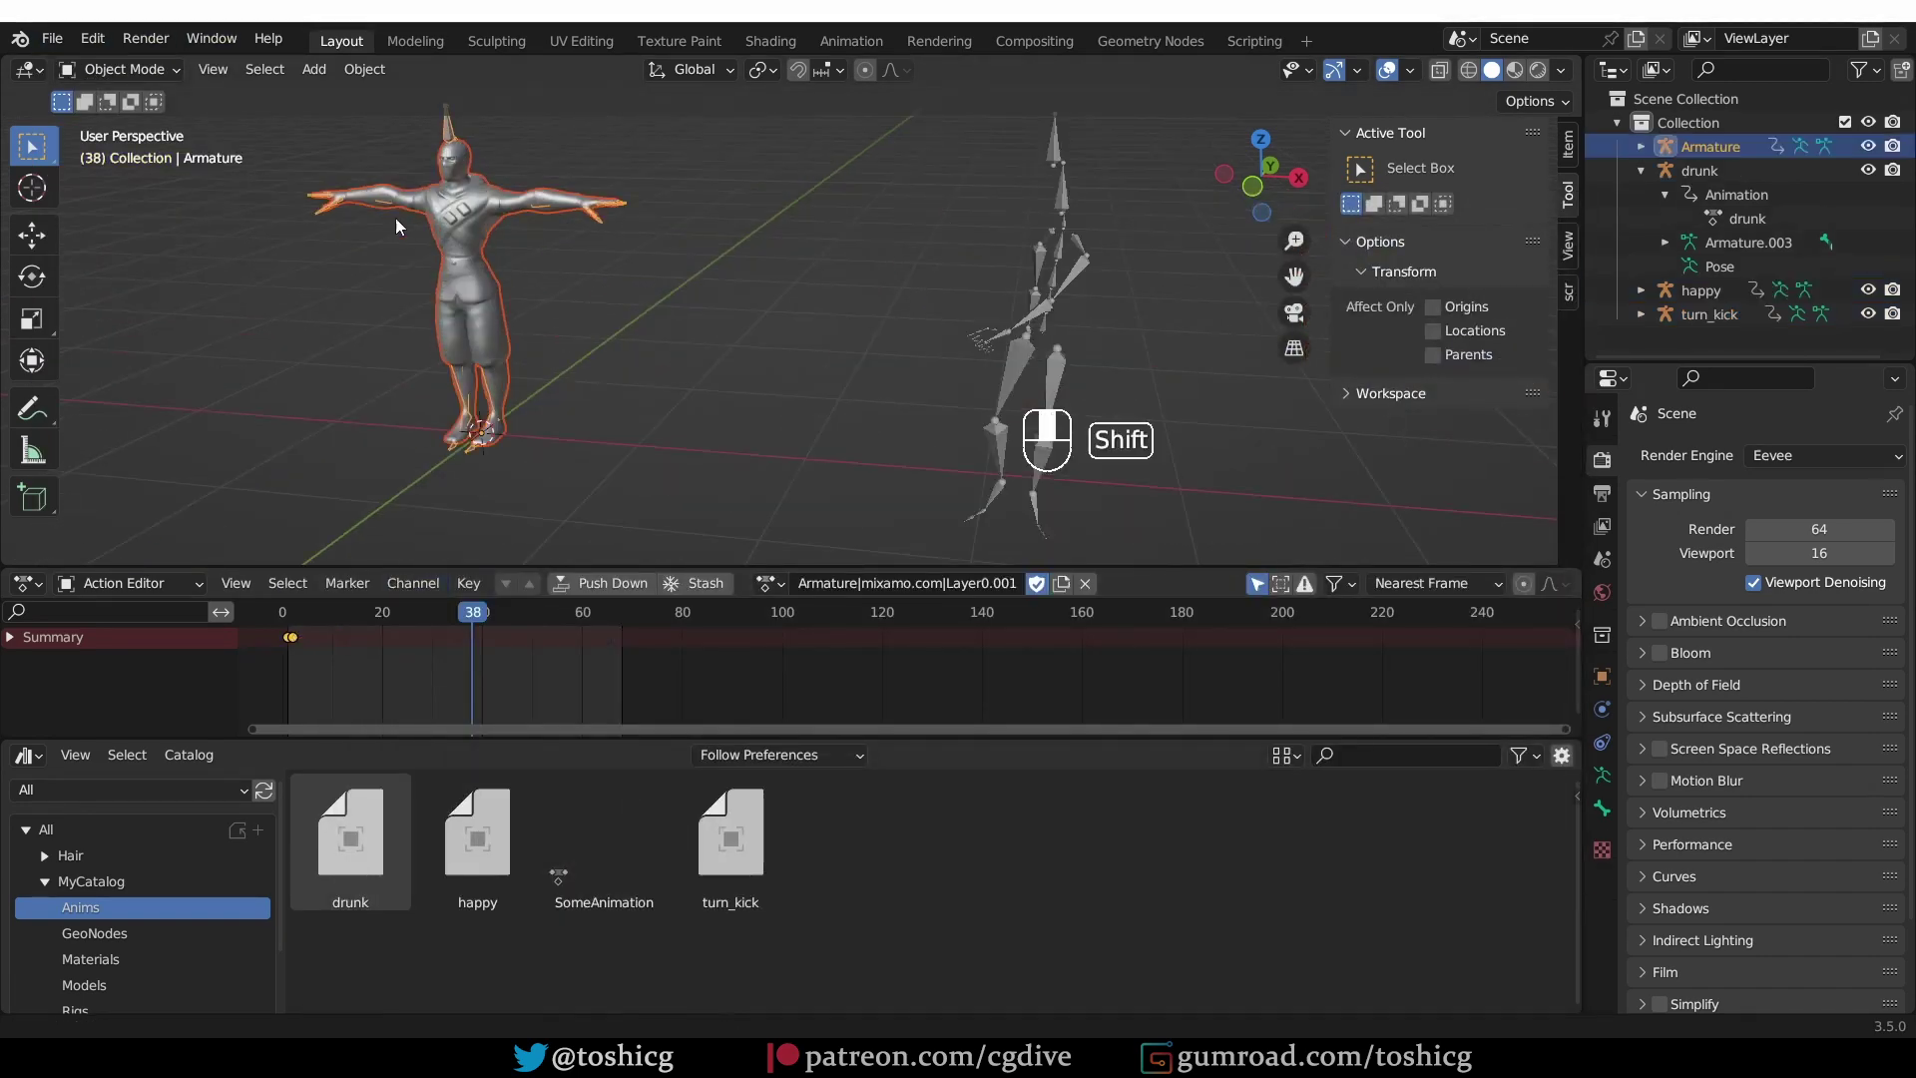
{"action": "middle_click_drag", "start_coordinate": [395, 218], "coordinate": [529, 315], "text": "shift"}
{"action": "scroll", "coordinate": [489, 211], "scroll_direction": "up", "scroll_amount": 2}
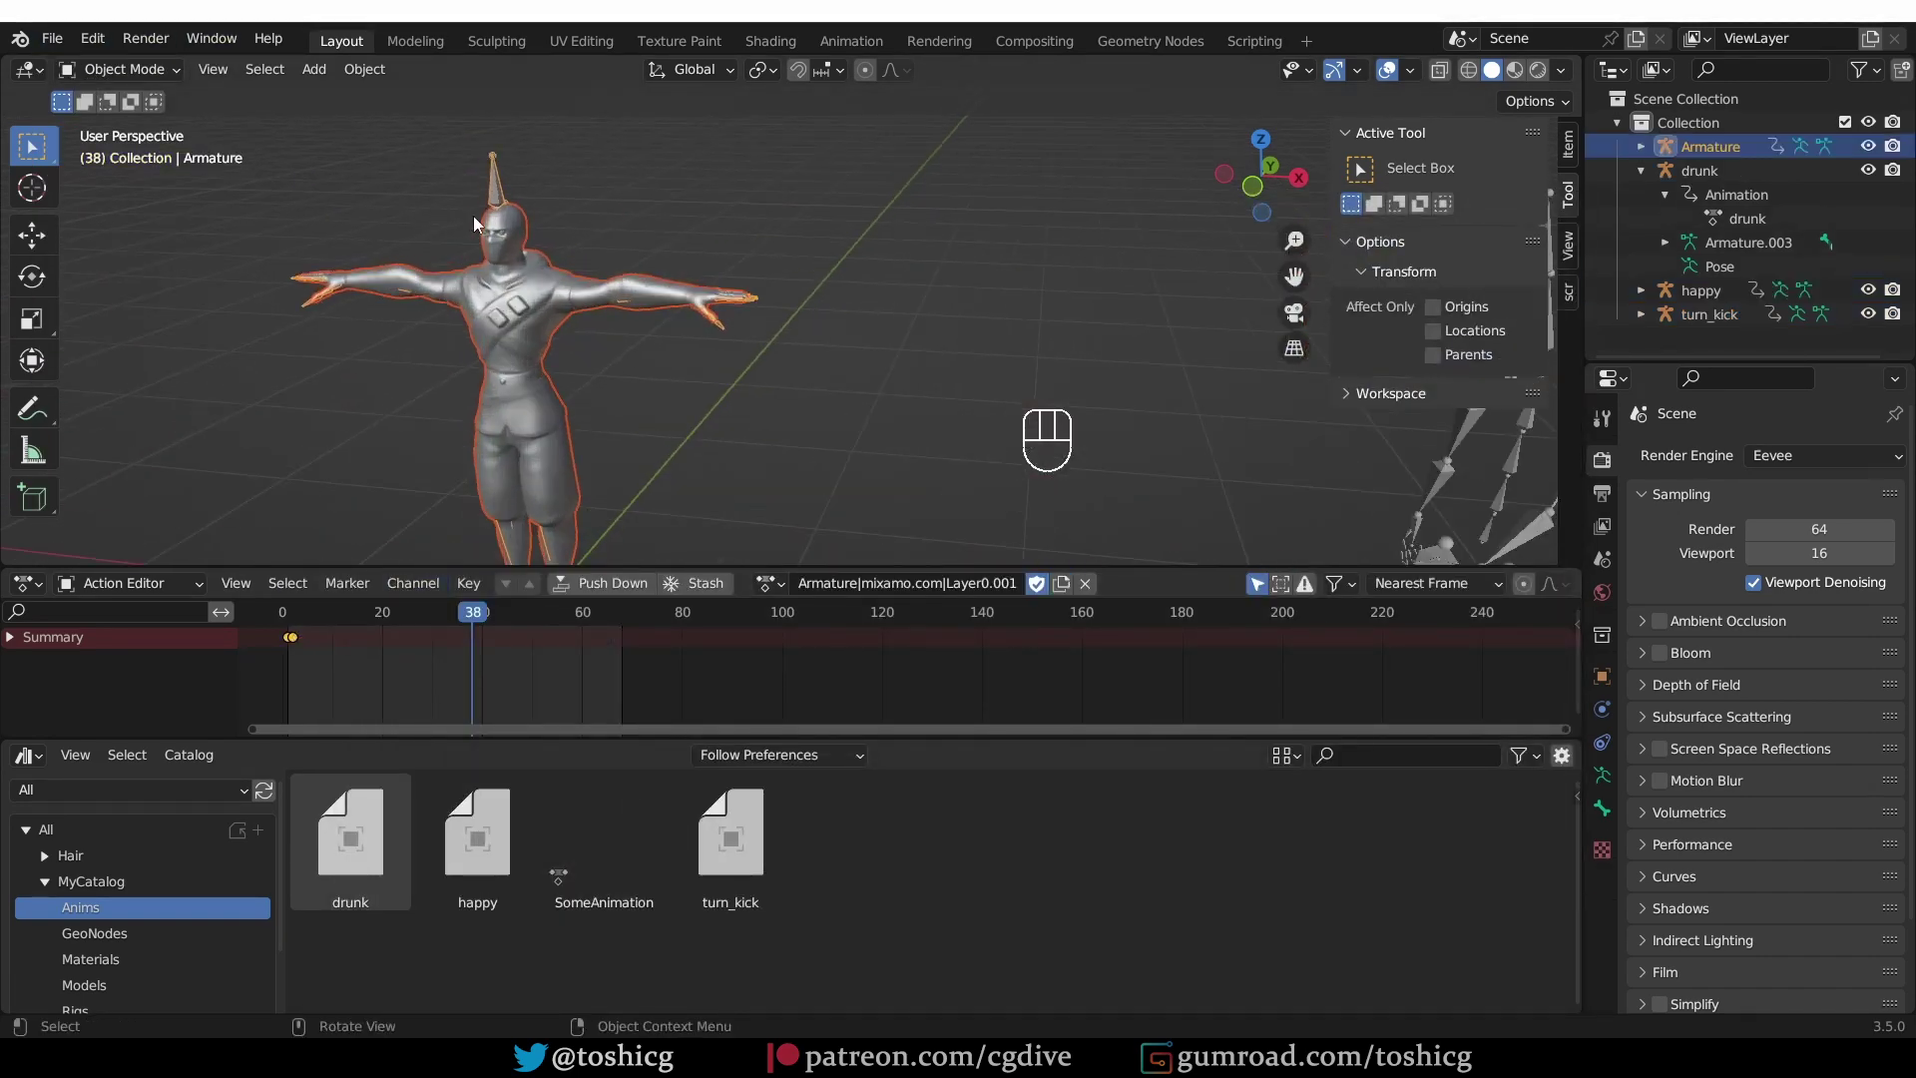
- In pose mode, batch rename all 65 bones, replacing 'mixamorig' with 'mixa'
{"action": "key", "text": "ctrl+Tab"}
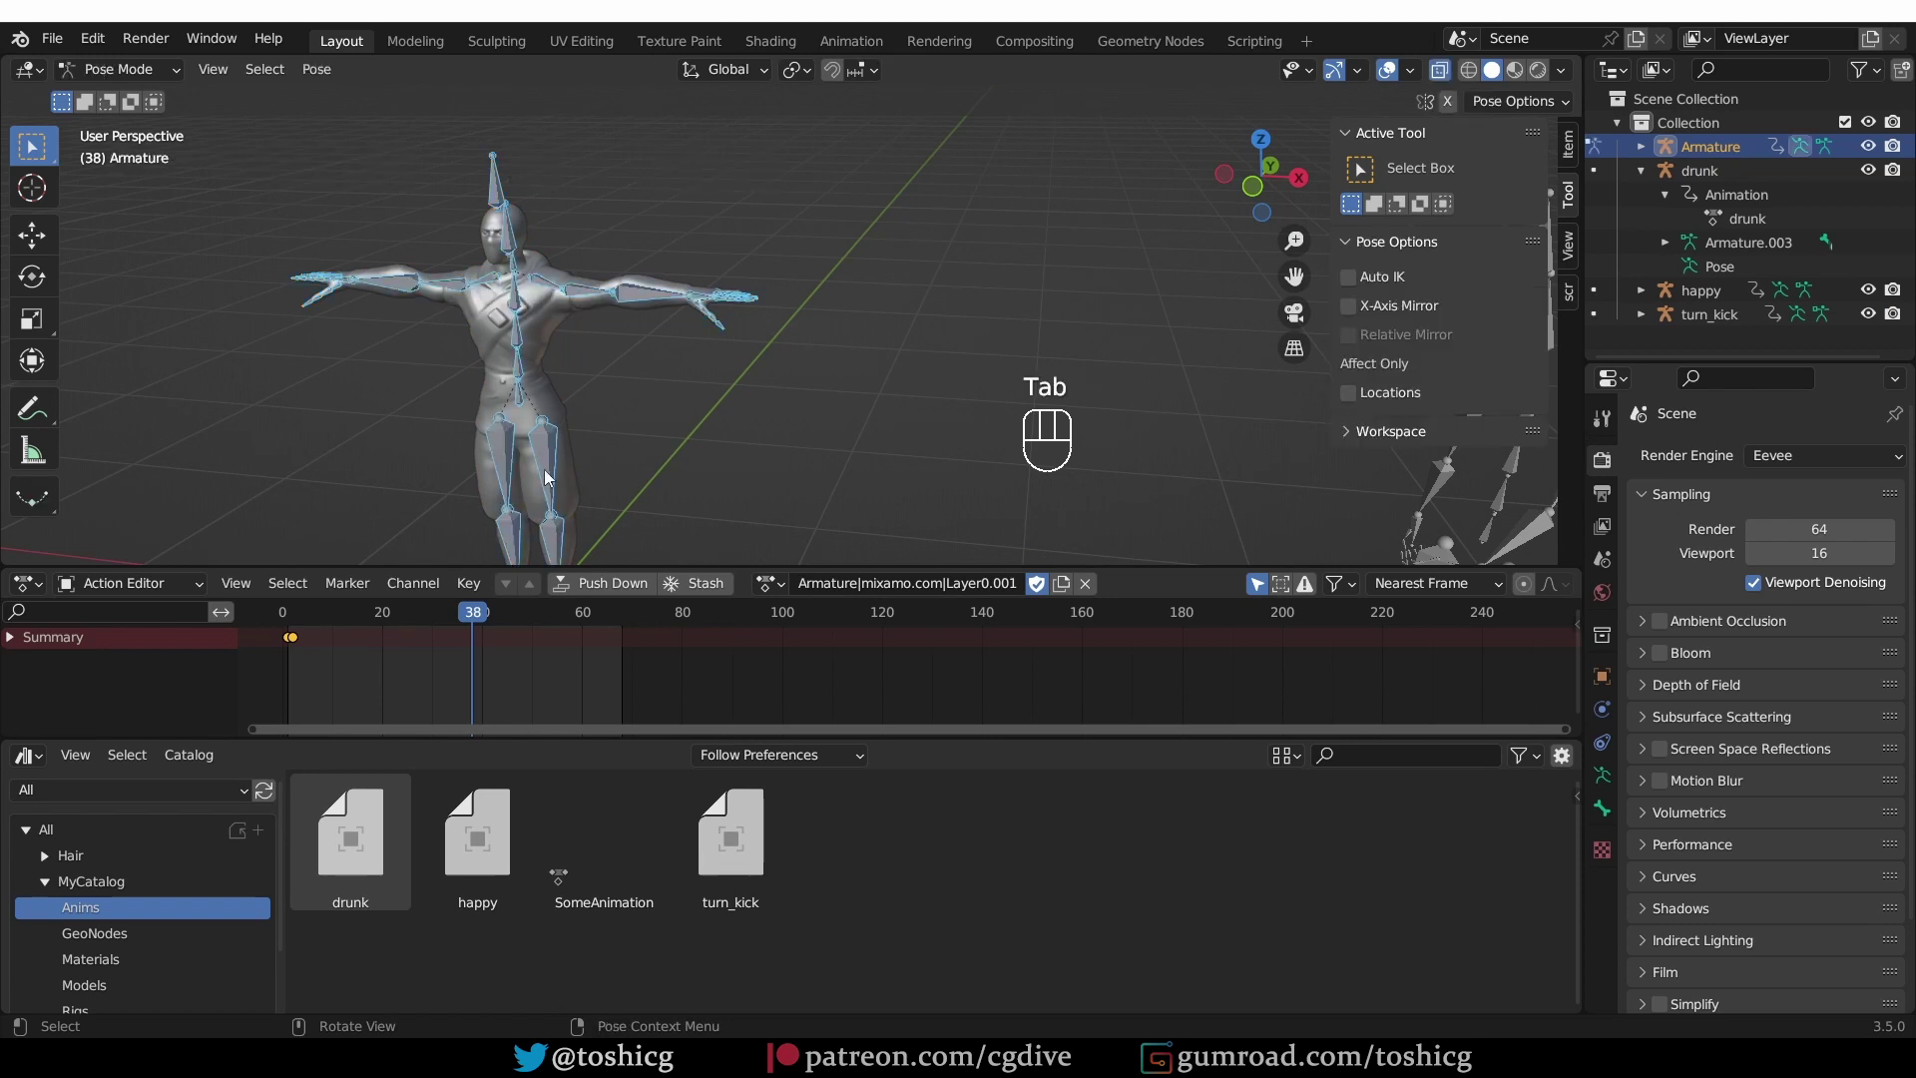
{"action": "key", "text": "a"}
{"action": "left_click", "coordinate": [92, 38]}
{"action": "left_click", "coordinate": [179, 309]}
{"action": "left_click", "coordinate": [310, 365]}
{"action": "left_click", "coordinate": [287, 777]}
{"action": "left_click", "coordinate": [220, 425]}
{"action": "type", "text": "mixamorig"}
{"action": "key", "text": "Tab"}
{"action": "type", "text": "mixa"}
{"action": "key", "text": "Return"}
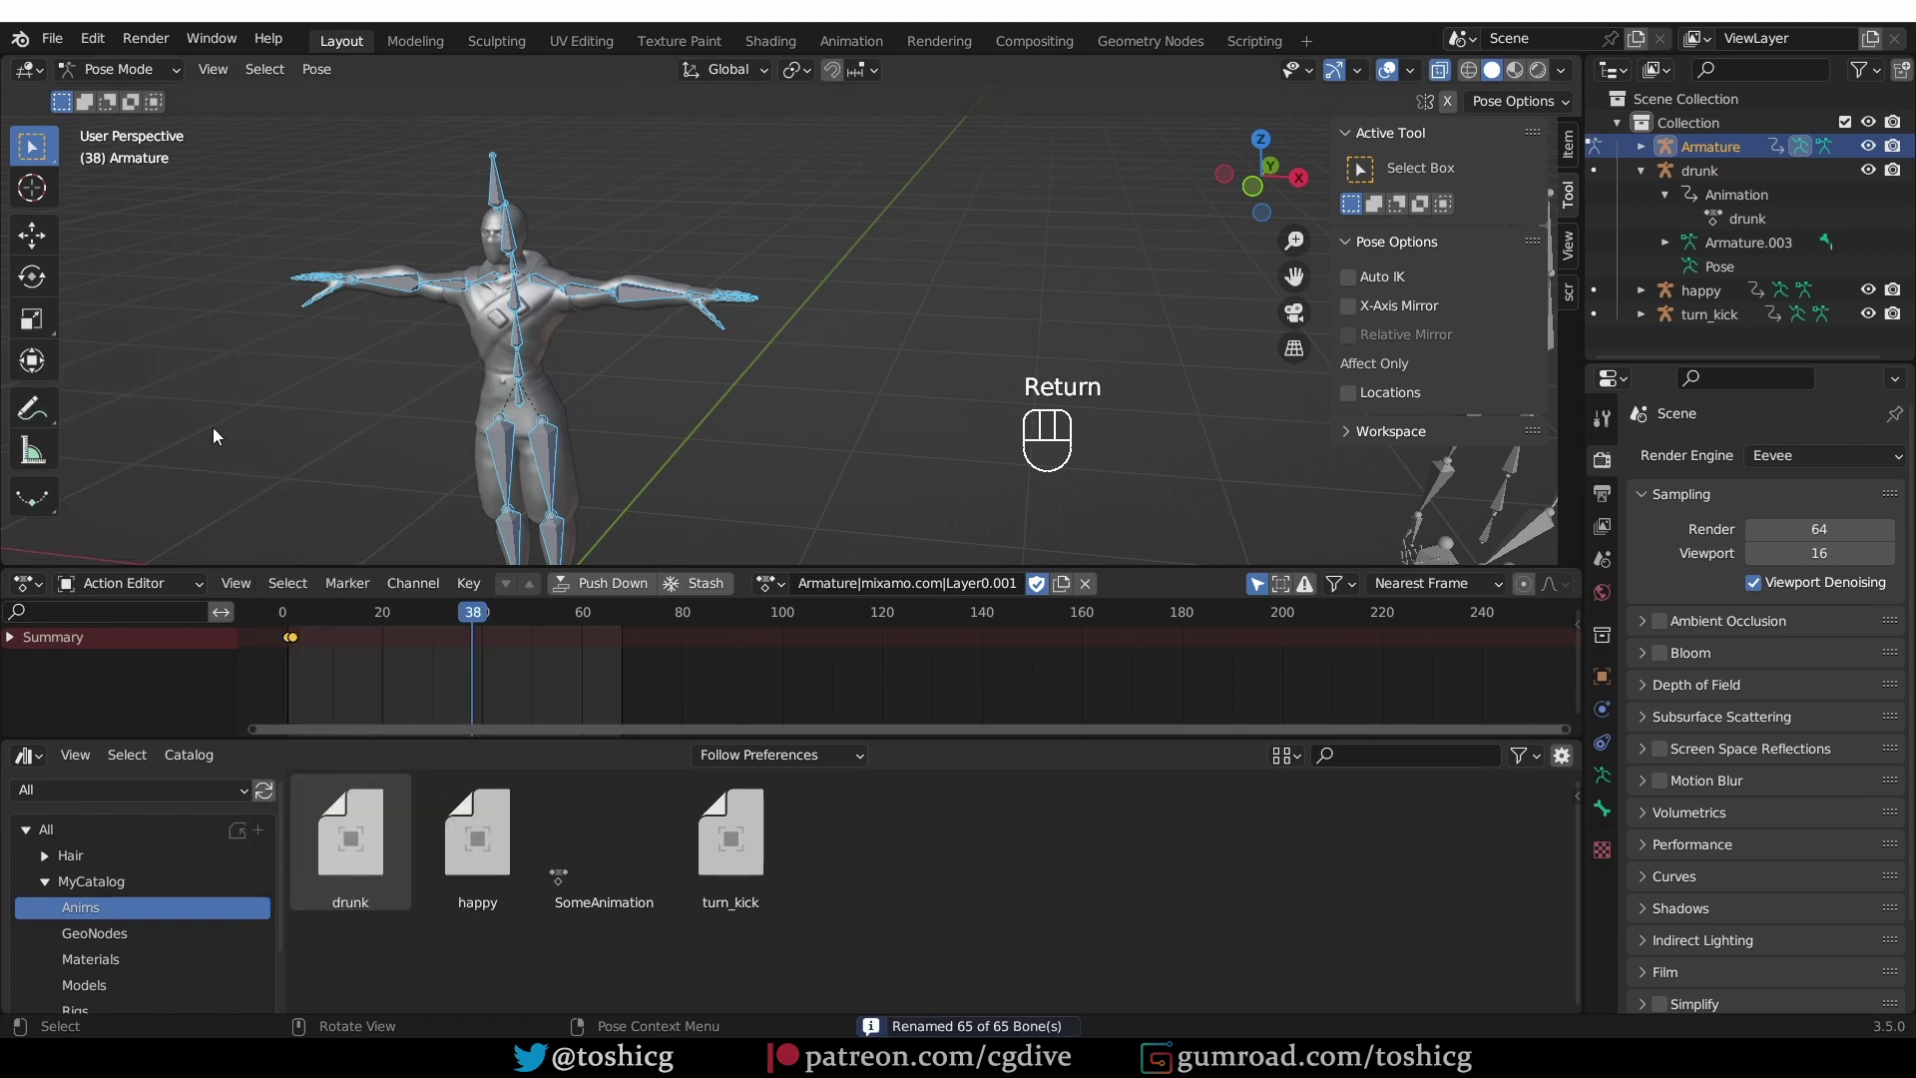
{"action": "key", "text": "ctrl+Tab"}
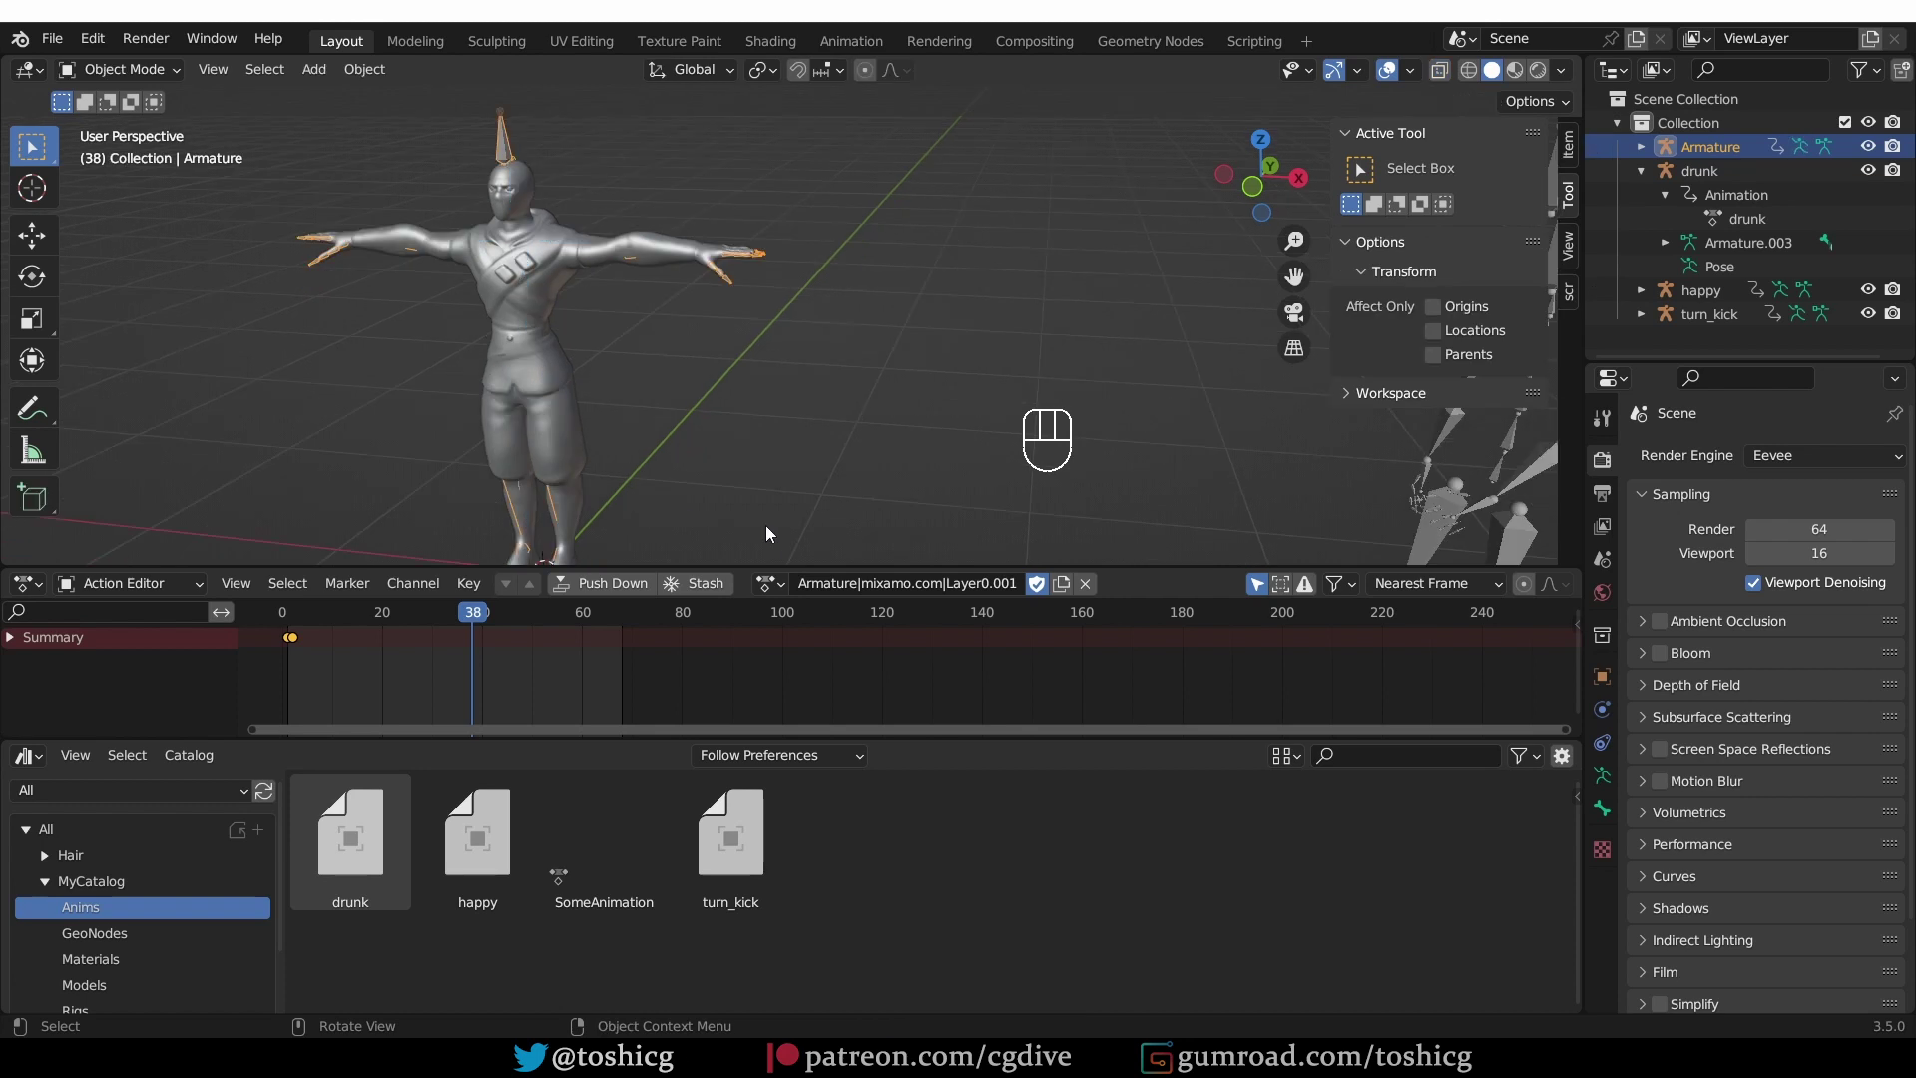
- Play the drunk and happy actions on the armature, leaving turn_kick assigned
{"action": "left_click", "coordinate": [770, 583]}
{"action": "left_click", "coordinate": [808, 664]}
{"action": "key", "text": "space"}
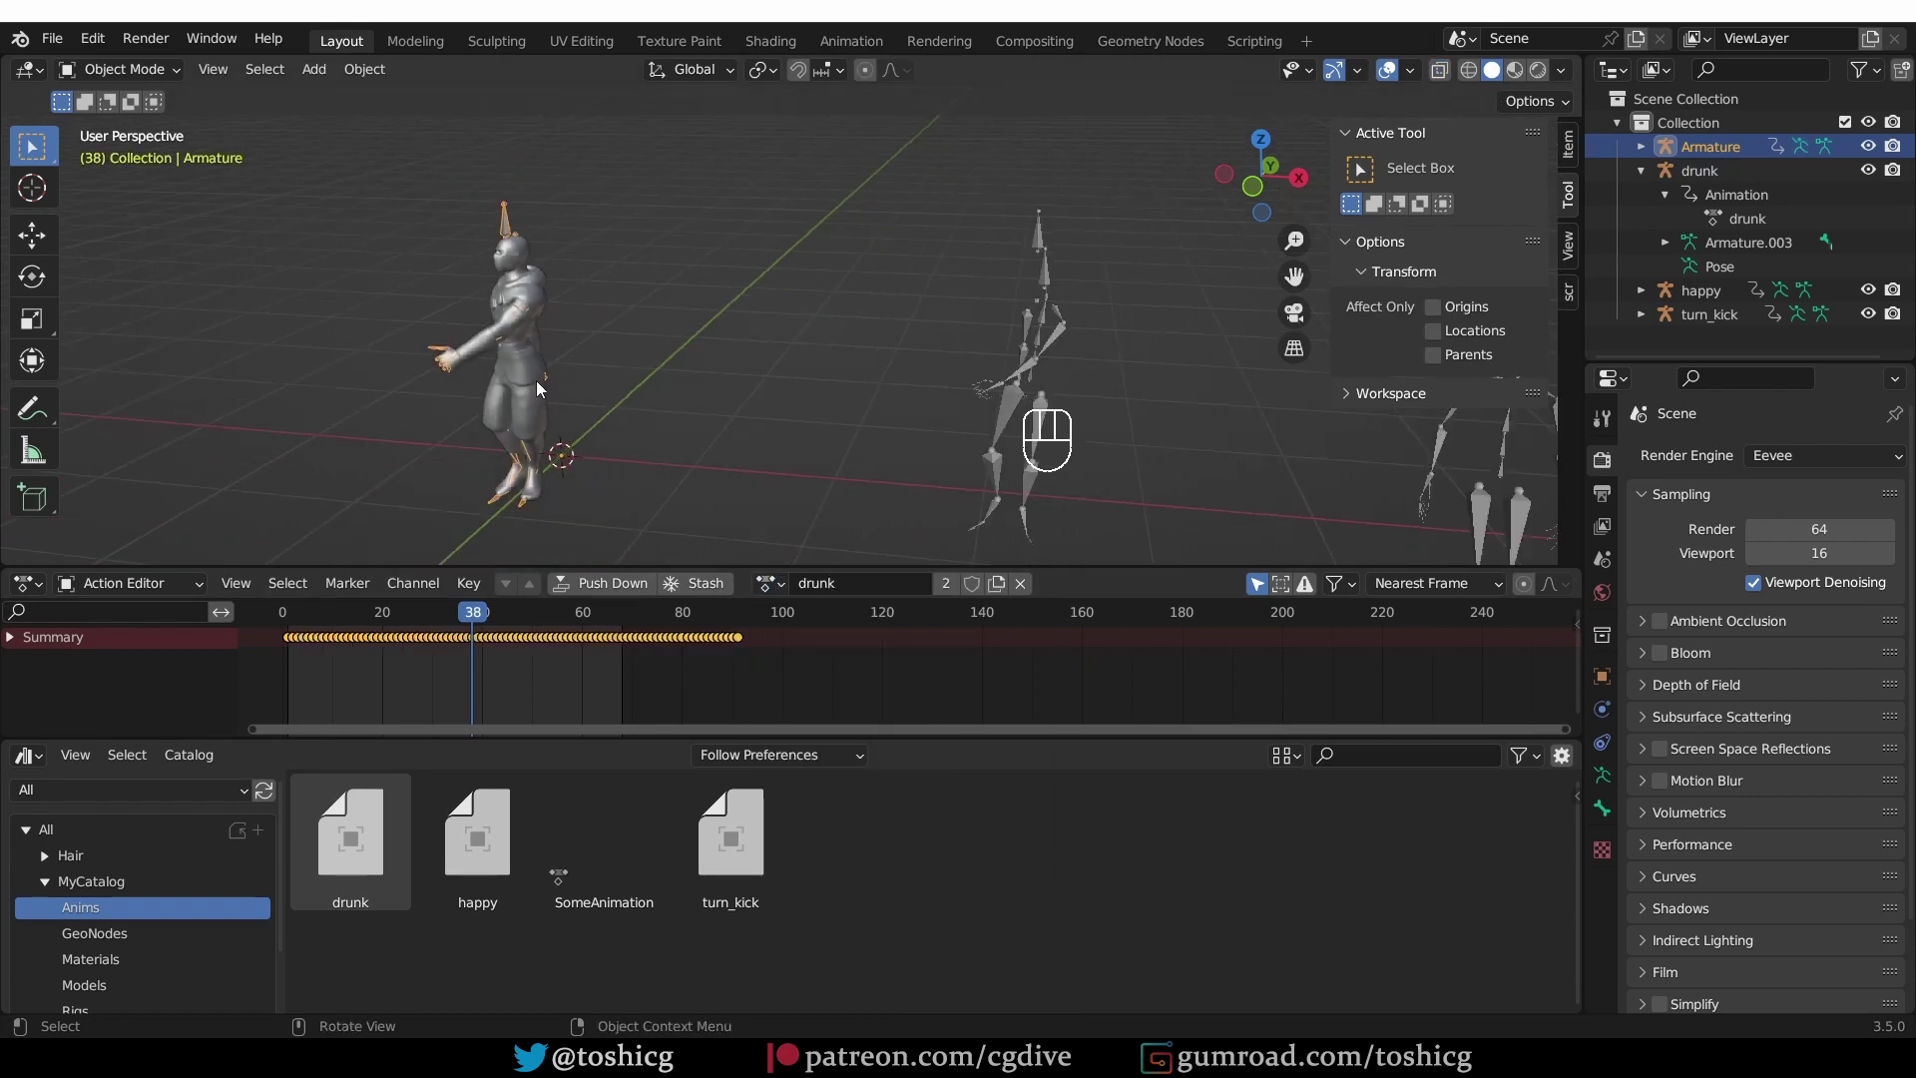
{"action": "key", "text": "space"}
{"action": "left_click", "coordinate": [773, 583]}
{"action": "left_click", "coordinate": [797, 687]}
{"action": "key", "text": "space"}
{"action": "key", "text": "space"}
{"action": "left_click", "coordinate": [774, 583]}
{"action": "left_click", "coordinate": [799, 711]}
{"action": "key", "text": "space"}
{"action": "key", "text": "space"}
{"action": "key", "text": "space"}
{"action": "key", "text": "space"}
{"action": "scroll", "coordinate": [568, 334], "scroll_direction": "down", "scroll_amount": 3}
{"action": "middle_click_drag", "start_coordinate": [737, 401], "coordinate": [598, 470], "text": "shift"}
- Box-select the three skeleton armatures and delete them
{"action": "left_click_drag", "start_coordinate": [599, 470], "coordinate": [1245, 228]}
{"action": "key", "text": "Delete"}
{"action": "scroll", "coordinate": [447, 386], "scroll_direction": "up", "scroll_amount": 4}
{"action": "middle_click_drag", "start_coordinate": [418, 304], "coordinate": [562, 317]}
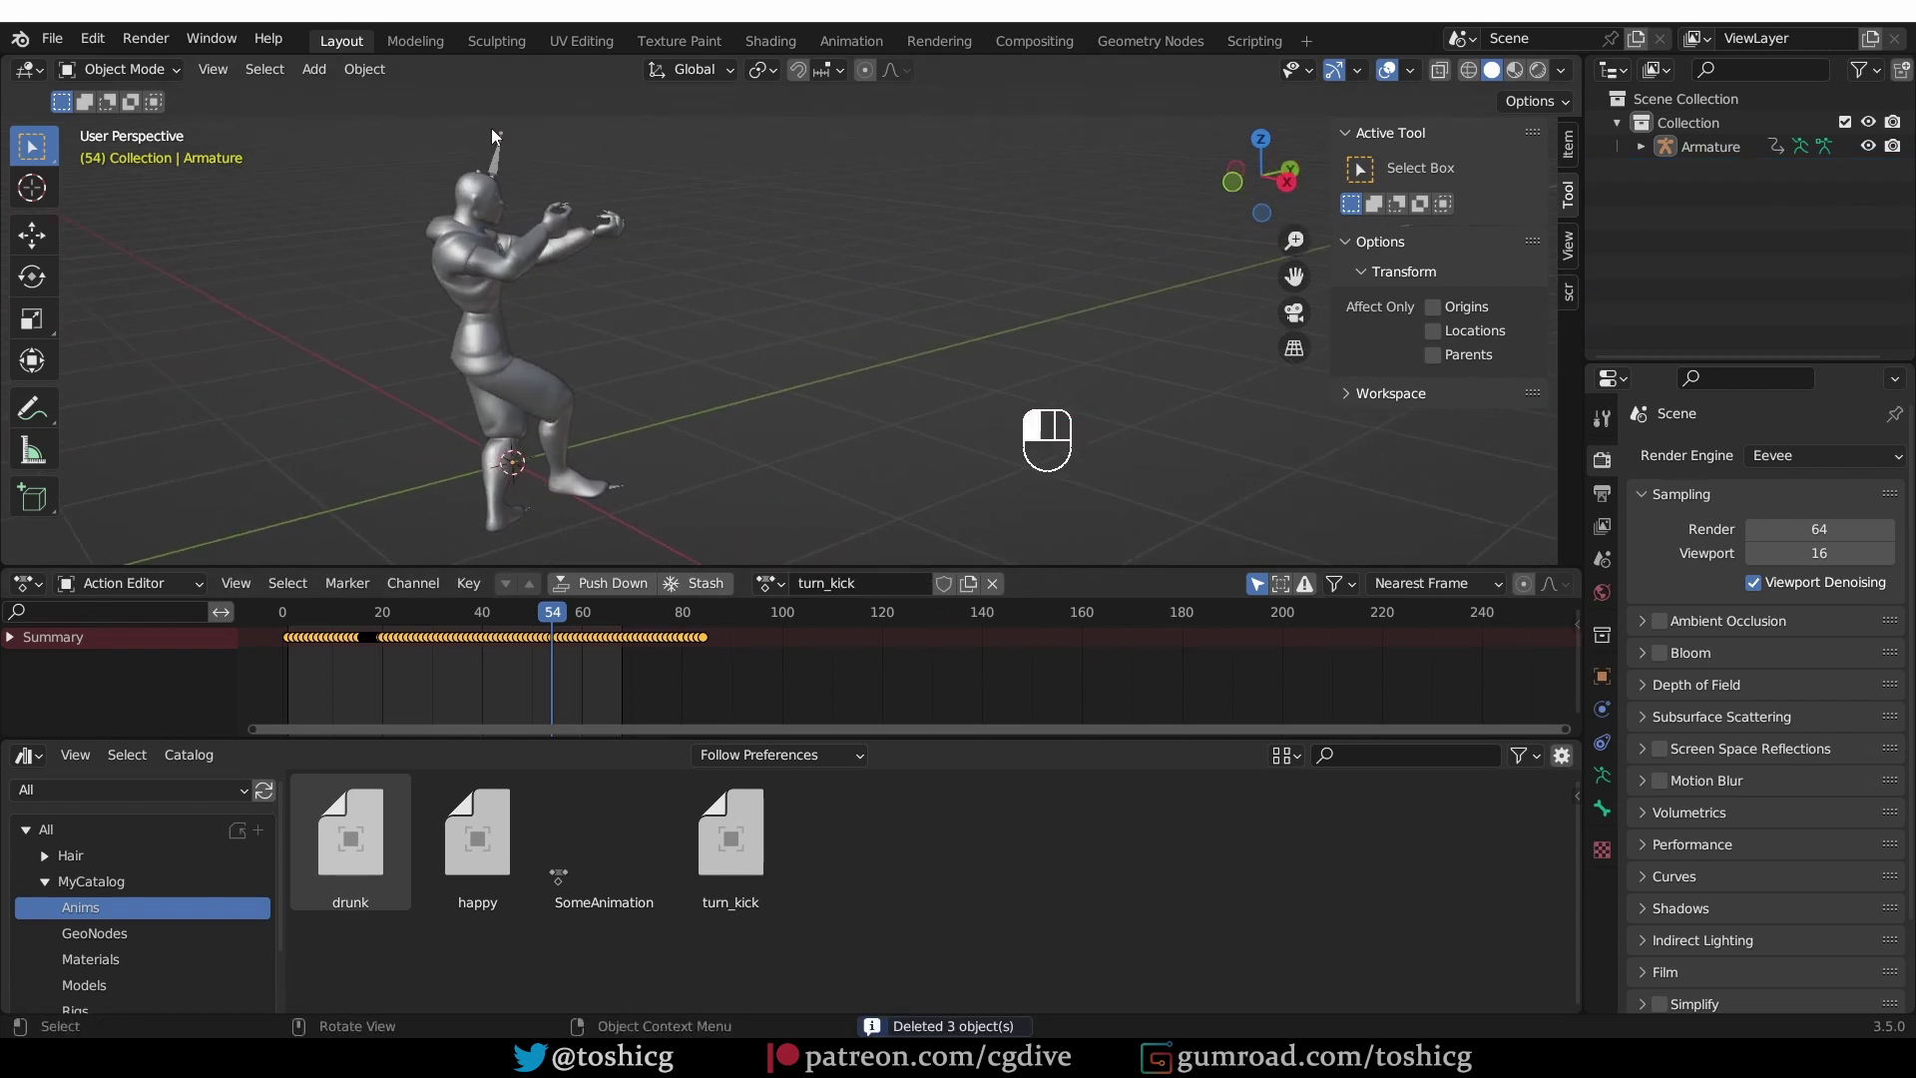
- Give the turn_kick and drunk actions fake users, then assign happy to the armature
{"action": "left_click", "coordinate": [547, 315]}
{"action": "left_click", "coordinate": [944, 583]}
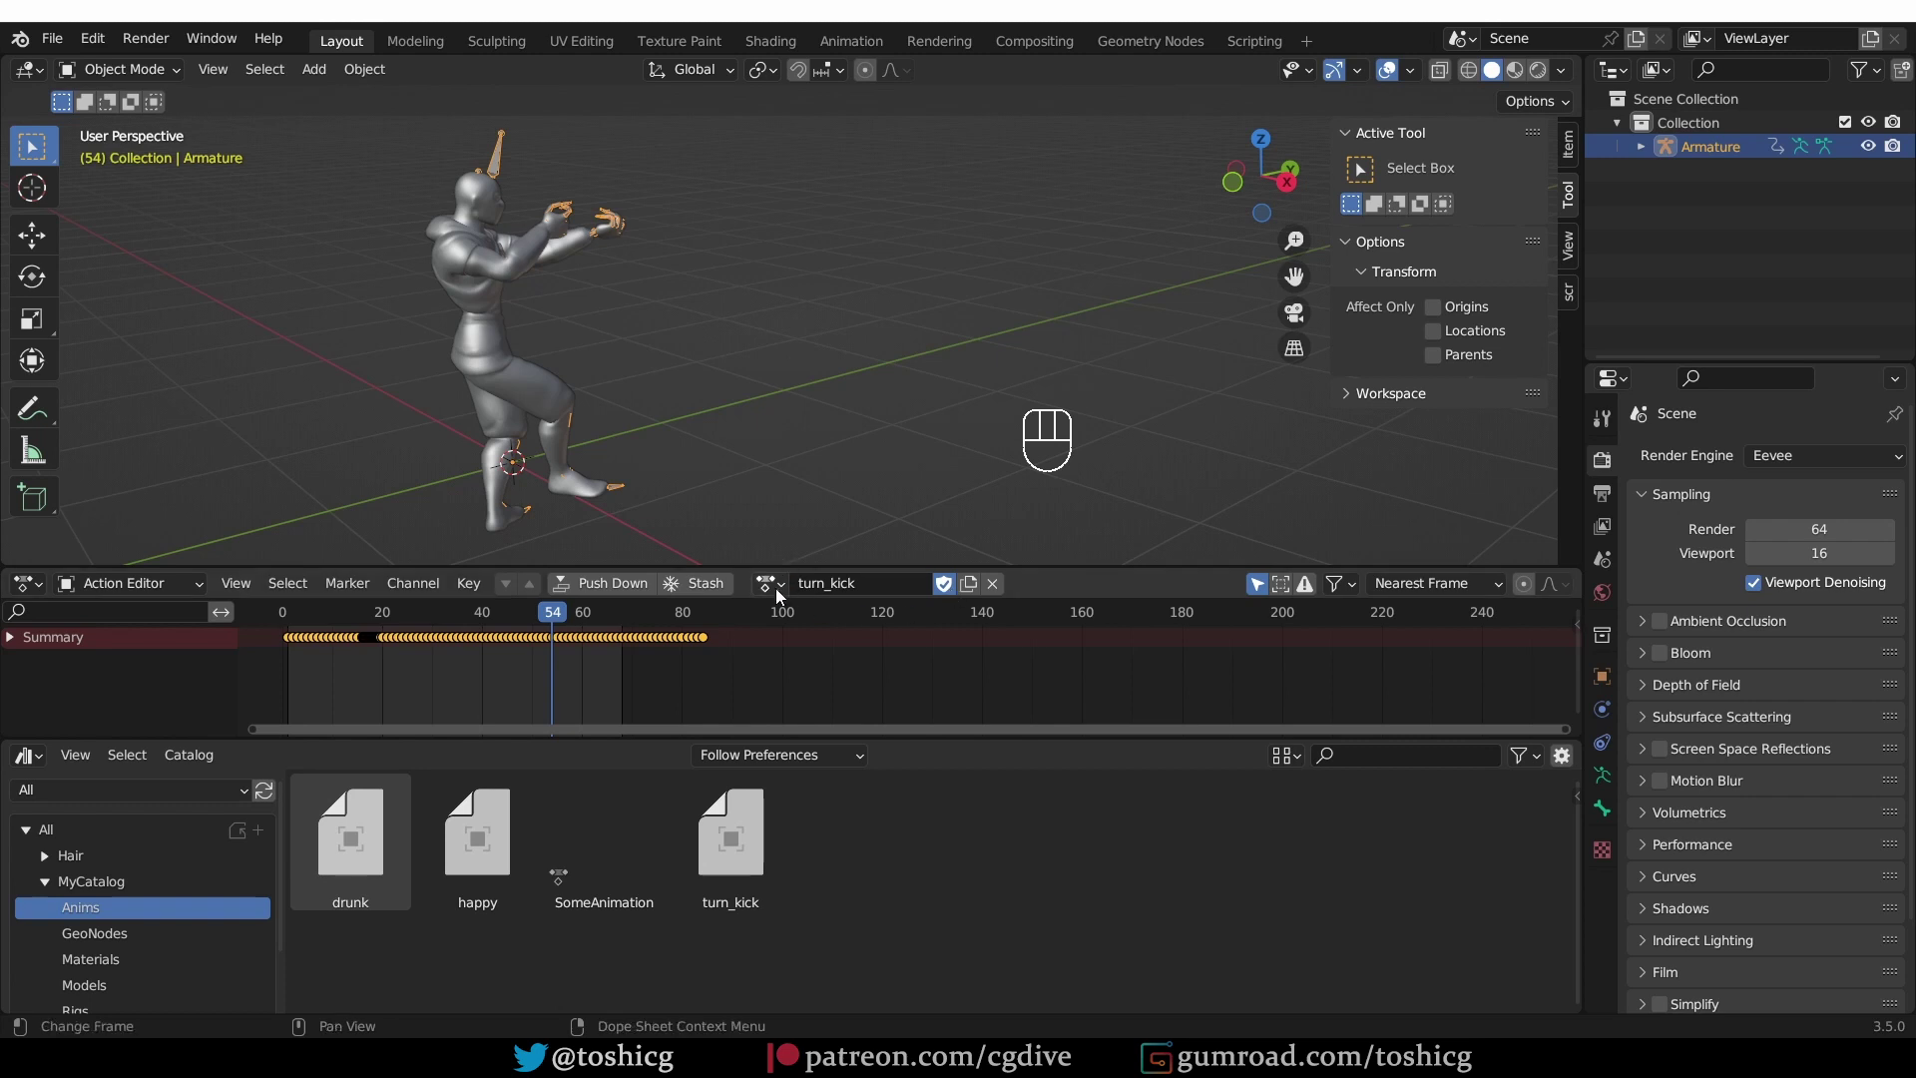
{"action": "left_click", "coordinate": [770, 584]}
{"action": "left_click", "coordinate": [868, 667]}
{"action": "left_click", "coordinate": [944, 584]}
{"action": "left_click", "coordinate": [771, 584]}
{"action": "left_click", "coordinate": [826, 689]}
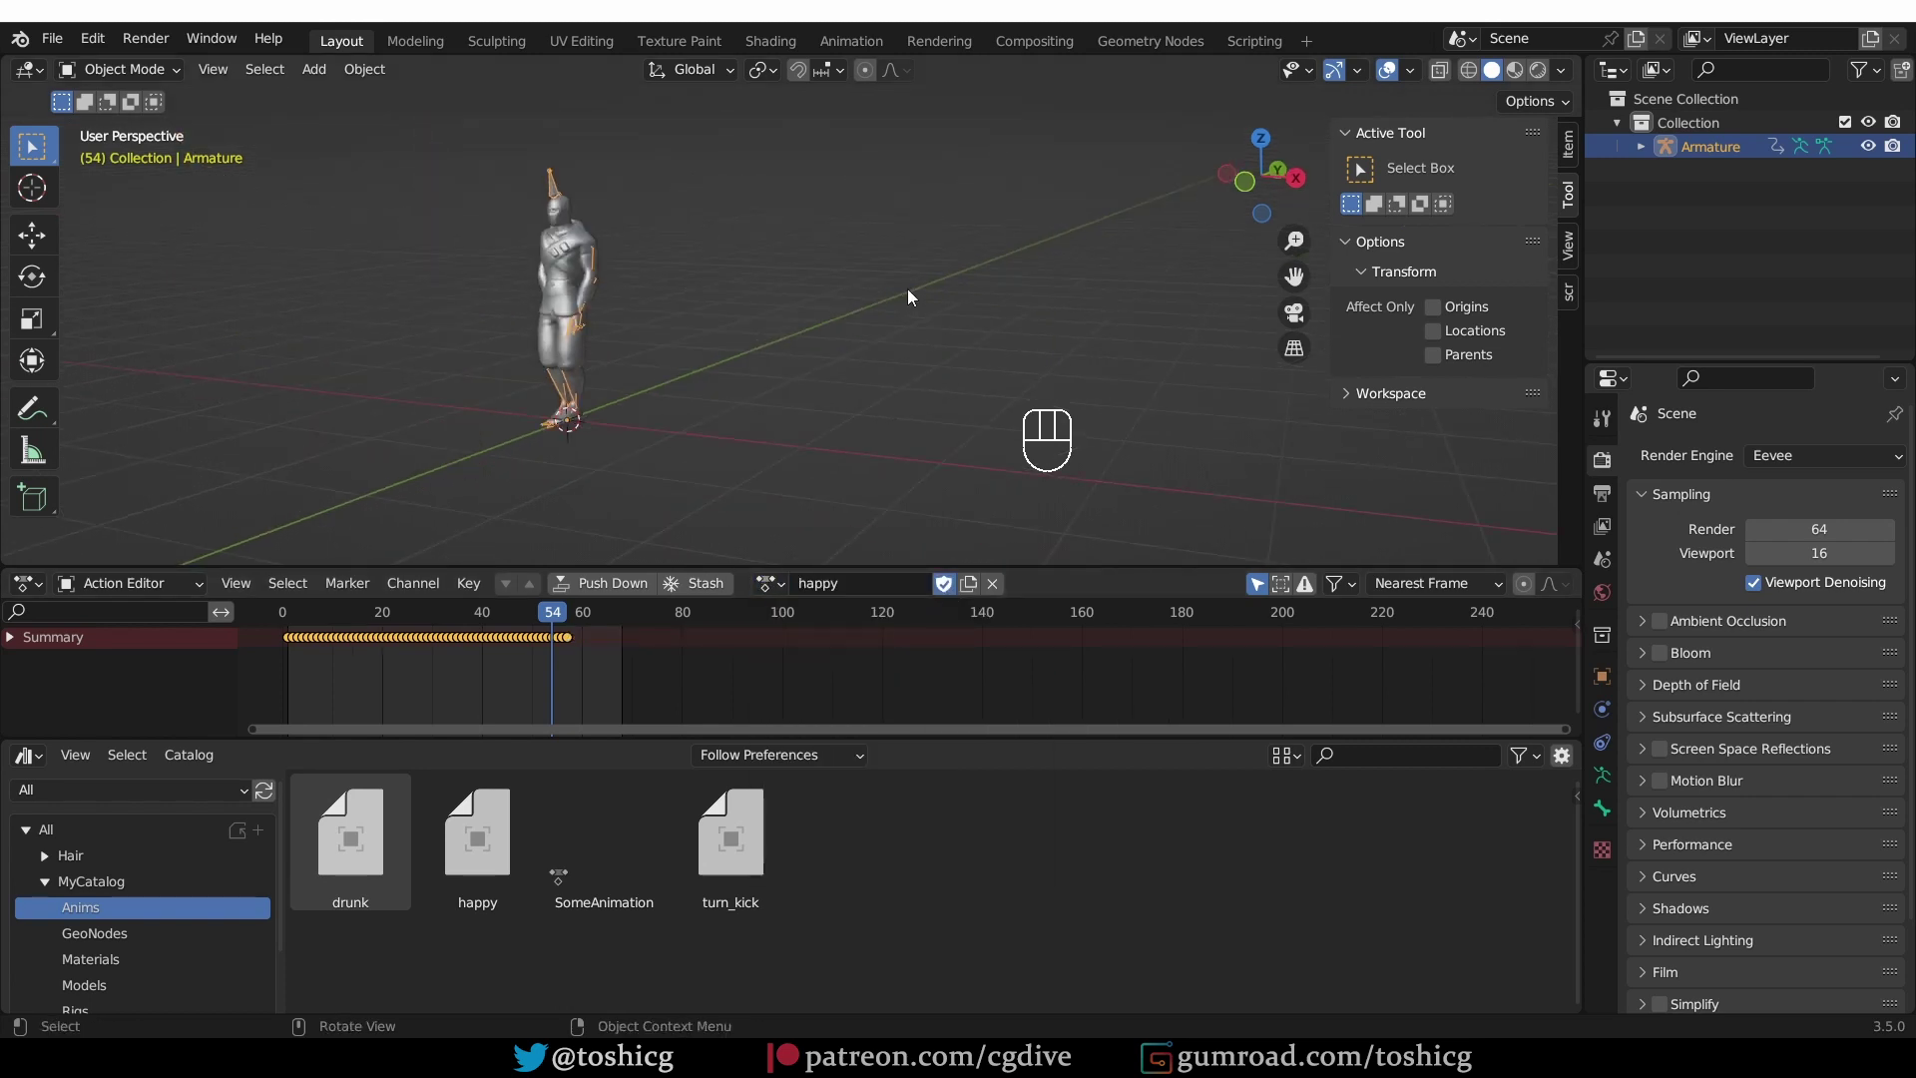
{"action": "left_click", "coordinate": [816, 816]}
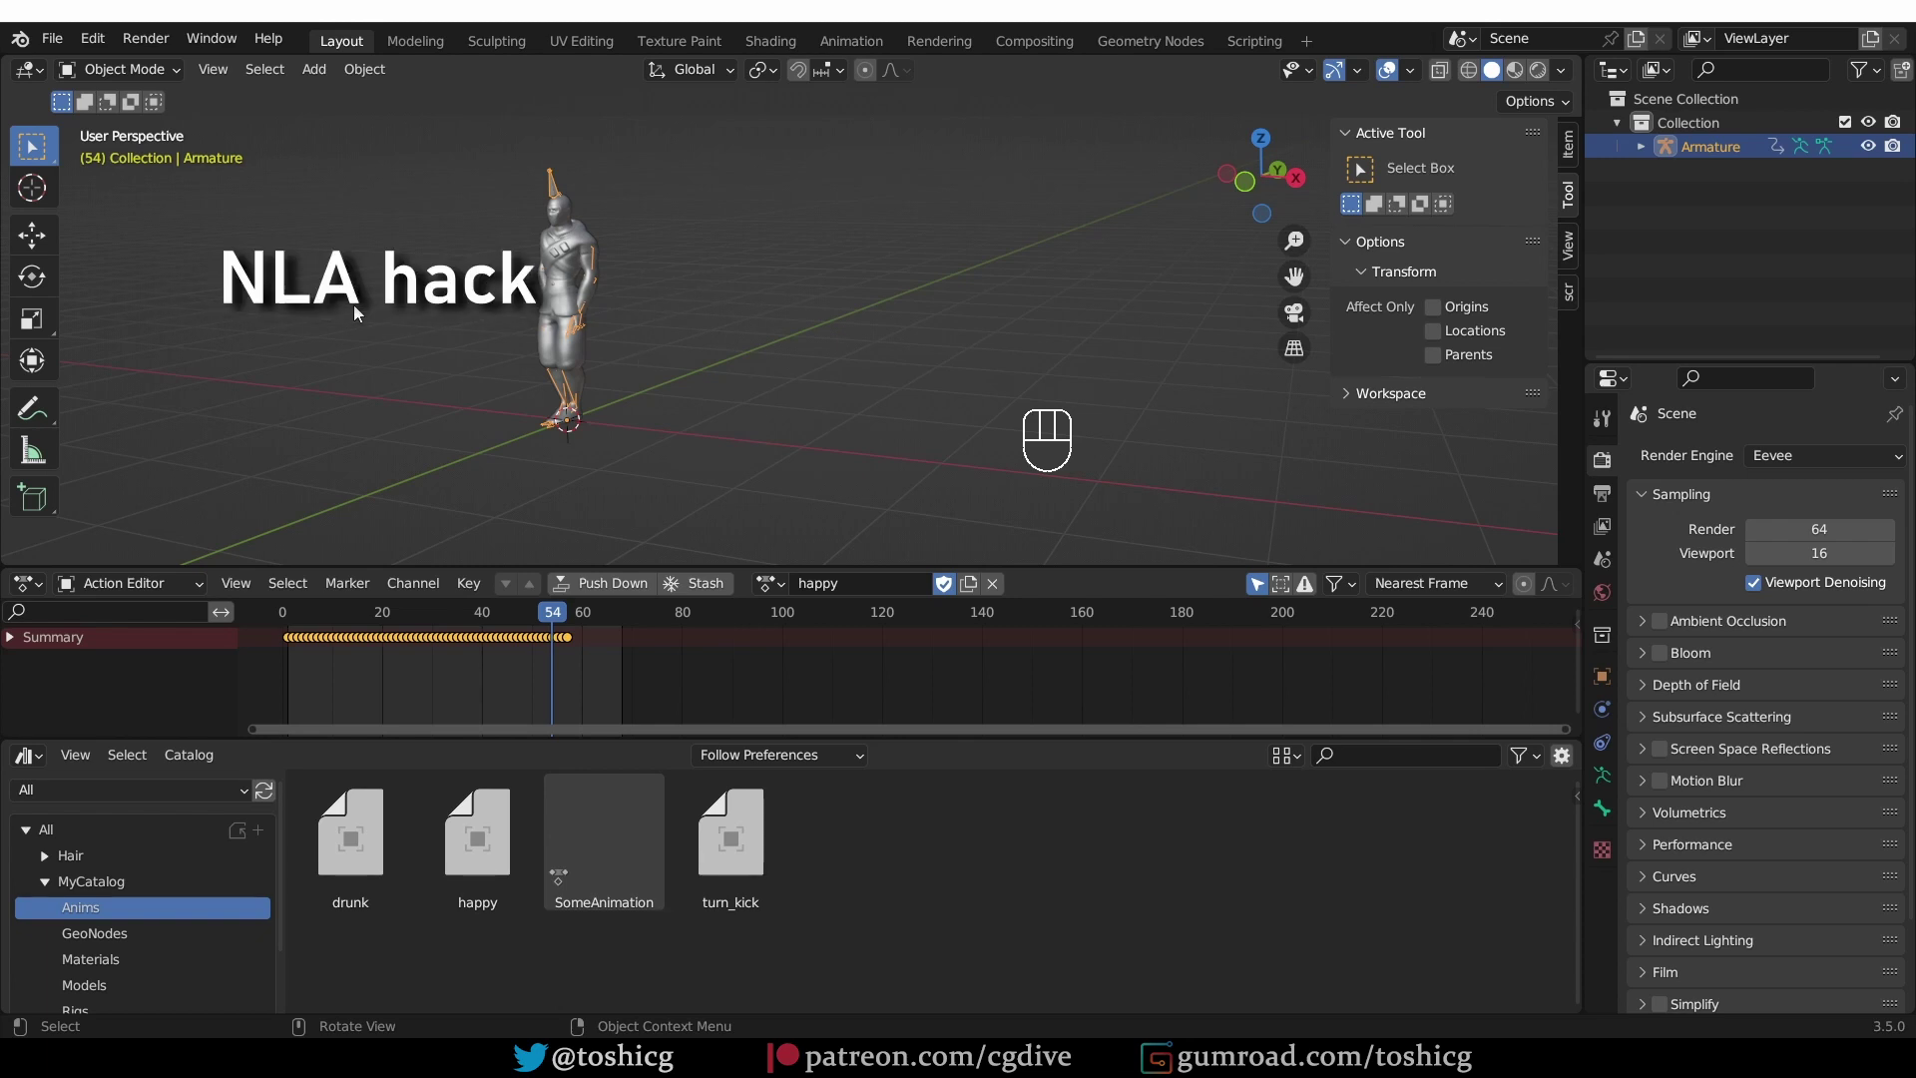
- Open the recent animation_lib.blend, discarding unsaved changes
{"action": "left_click", "coordinate": [52, 38]}
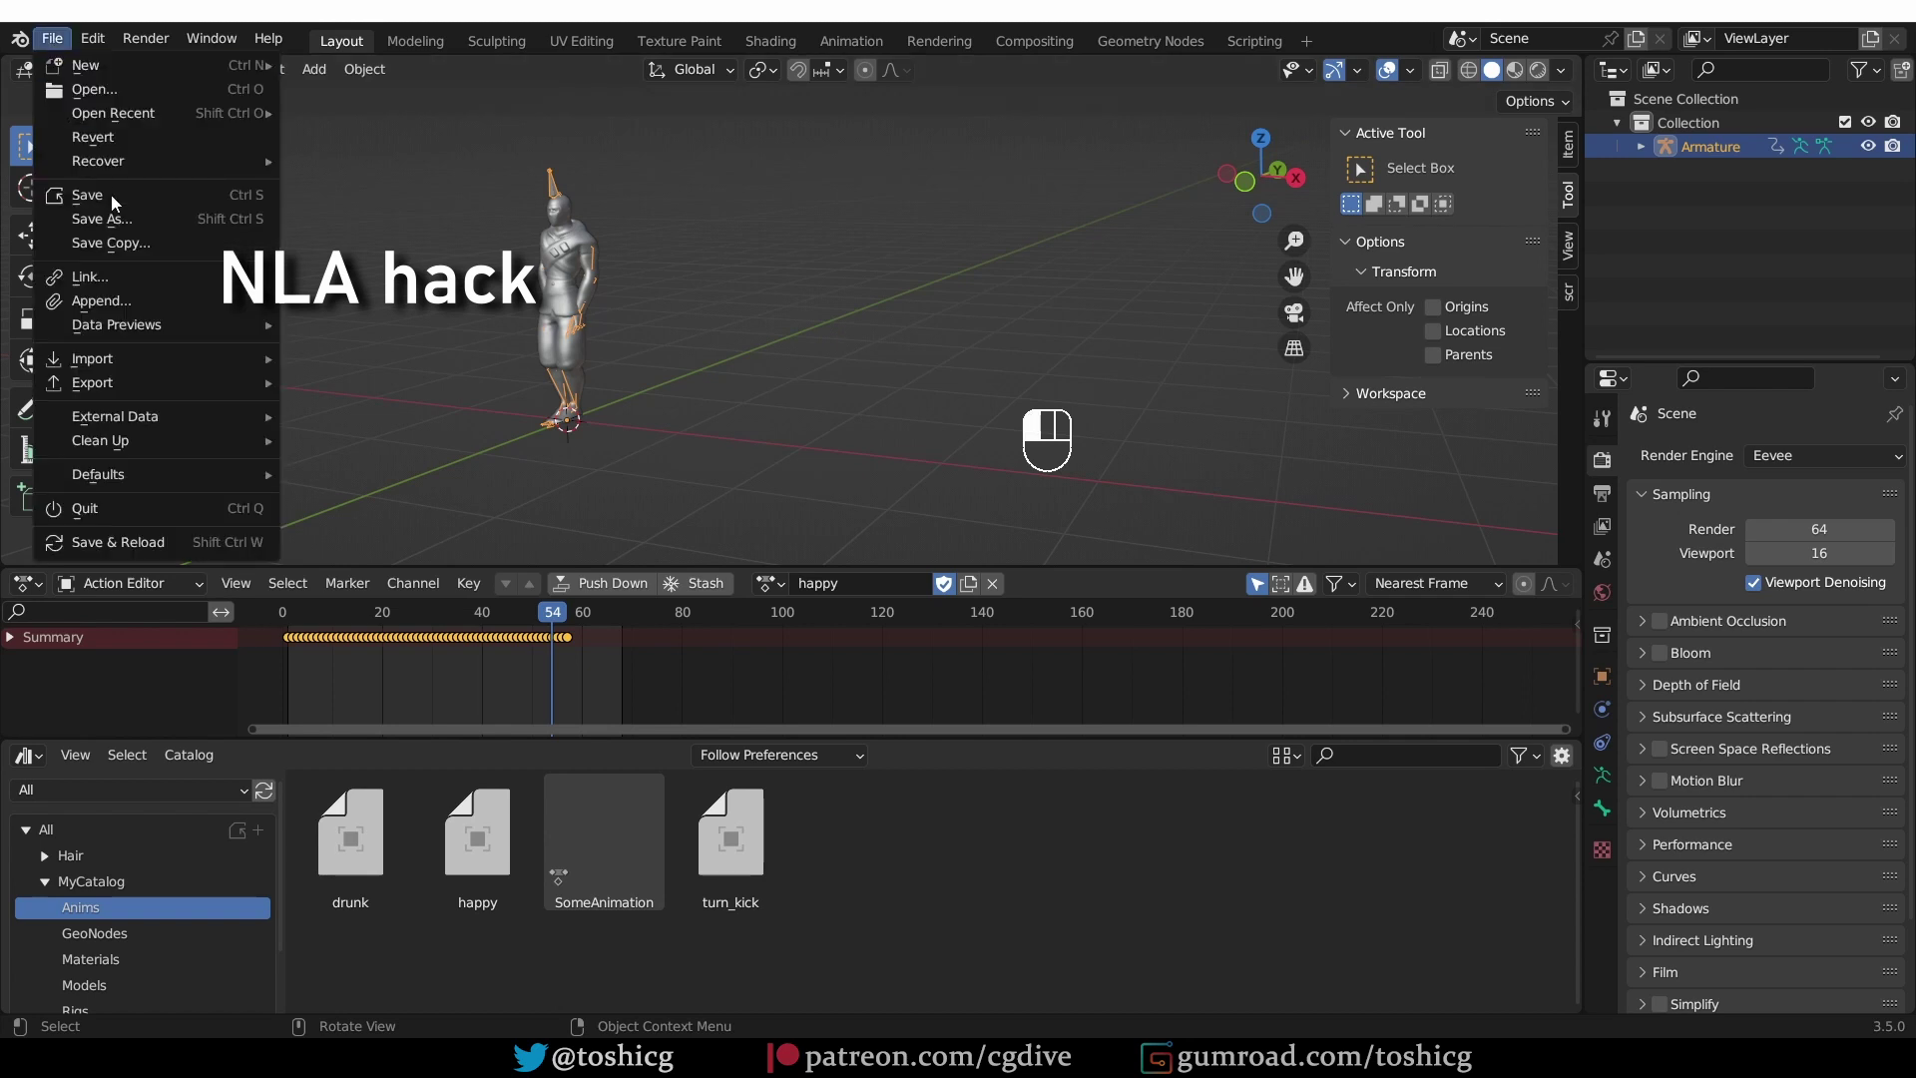
{"action": "mouse_move", "coordinate": [156, 163]}
{"action": "mouse_move", "coordinate": [120, 113]}
{"action": "left_click", "coordinate": [373, 152]}
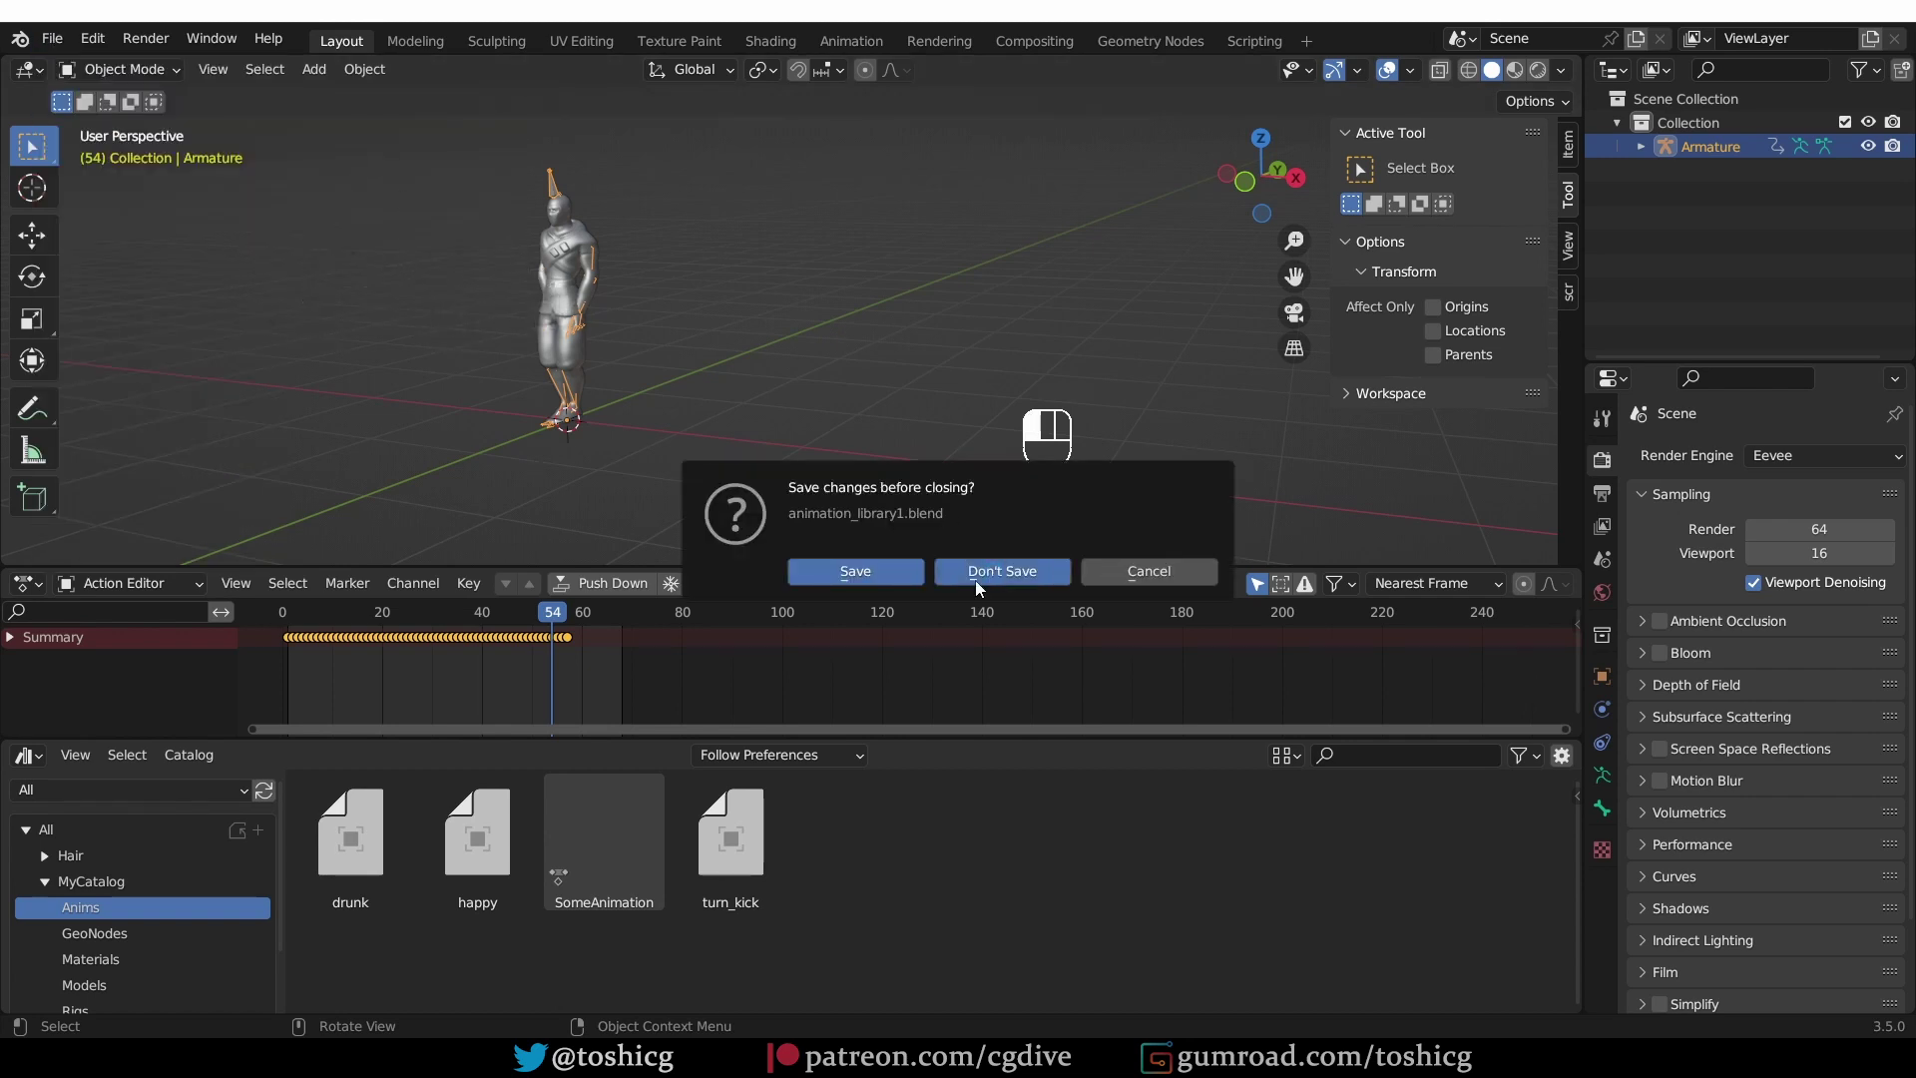
{"action": "left_click", "coordinate": [944, 527]}
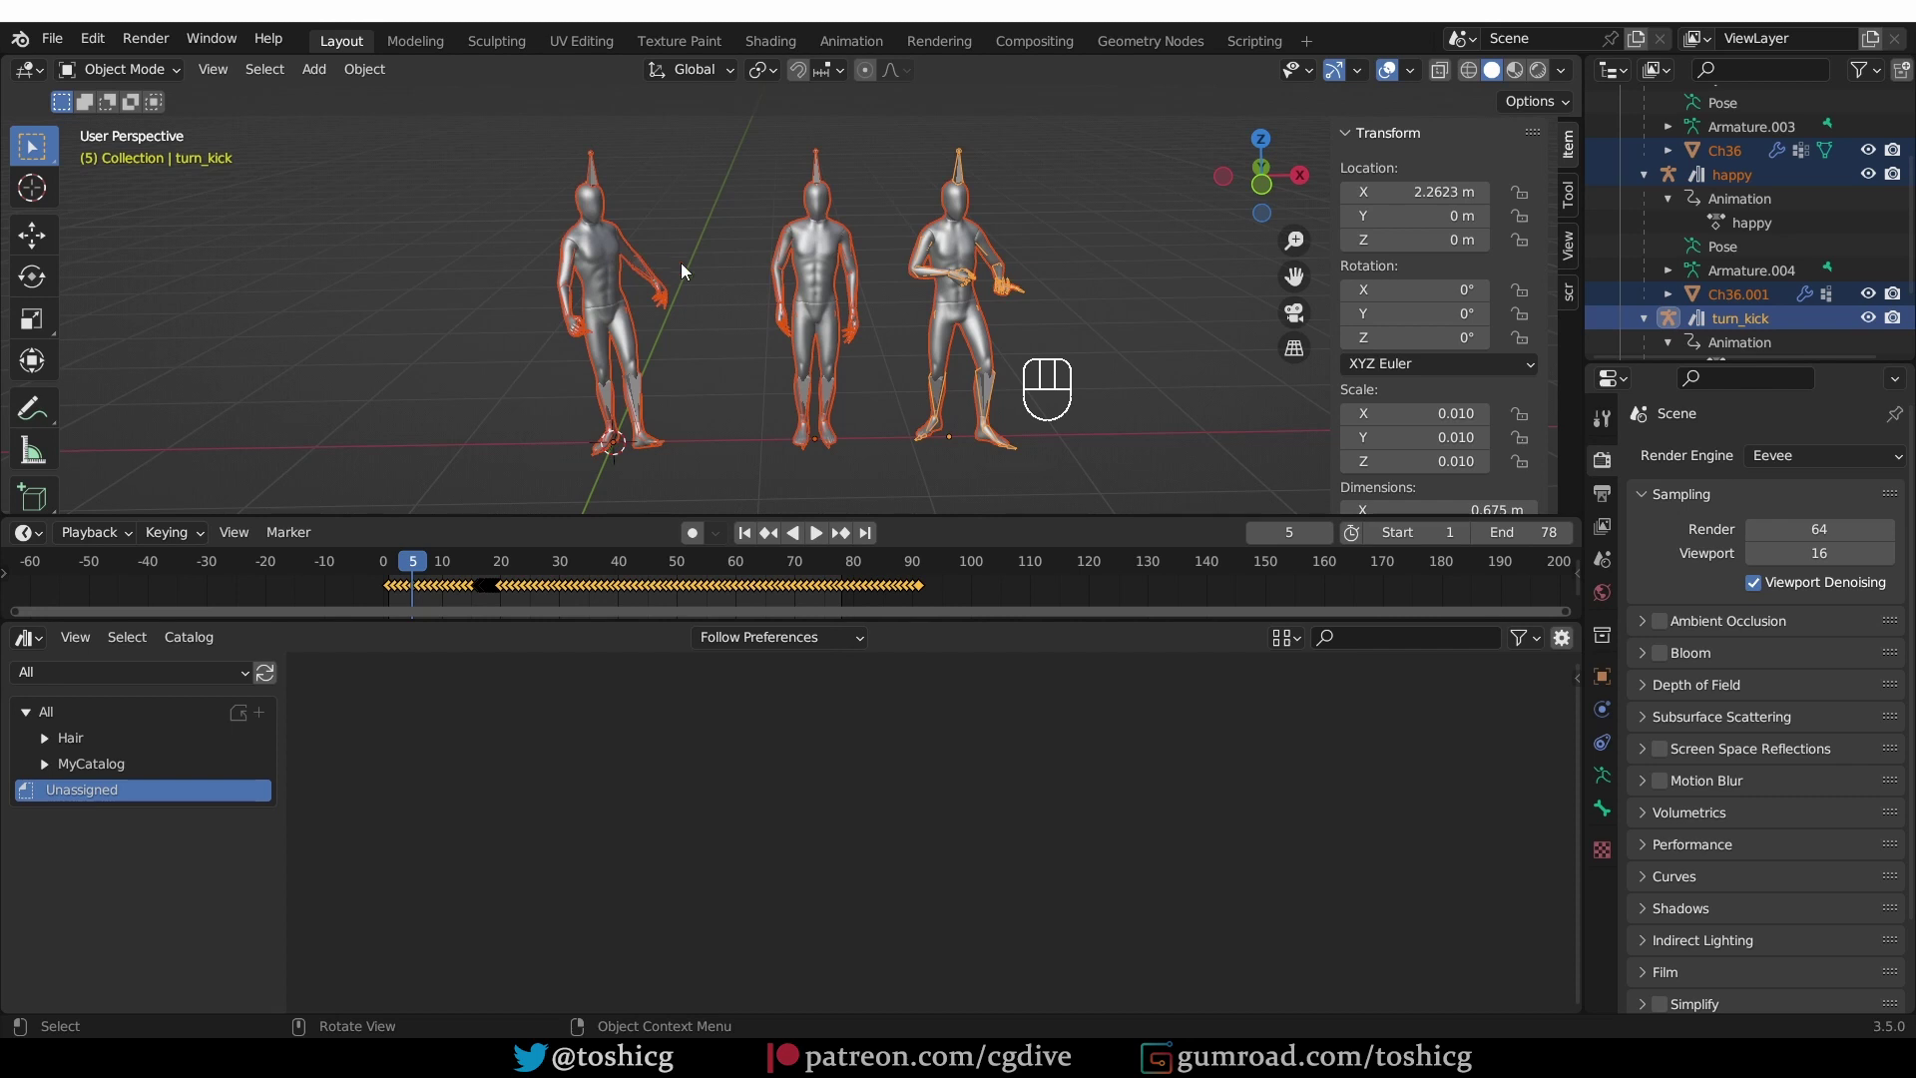
- Select the drunk rig and split the timeline into an NLA editor and Action Editor
{"action": "left_click_drag", "start_coordinate": [685, 268], "coordinate": [682, 273], "text": "shift"}
{"action": "left_click", "coordinate": [585, 183]}
{"action": "left_click_drag", "start_coordinate": [599, 621], "coordinate": [611, 842]}
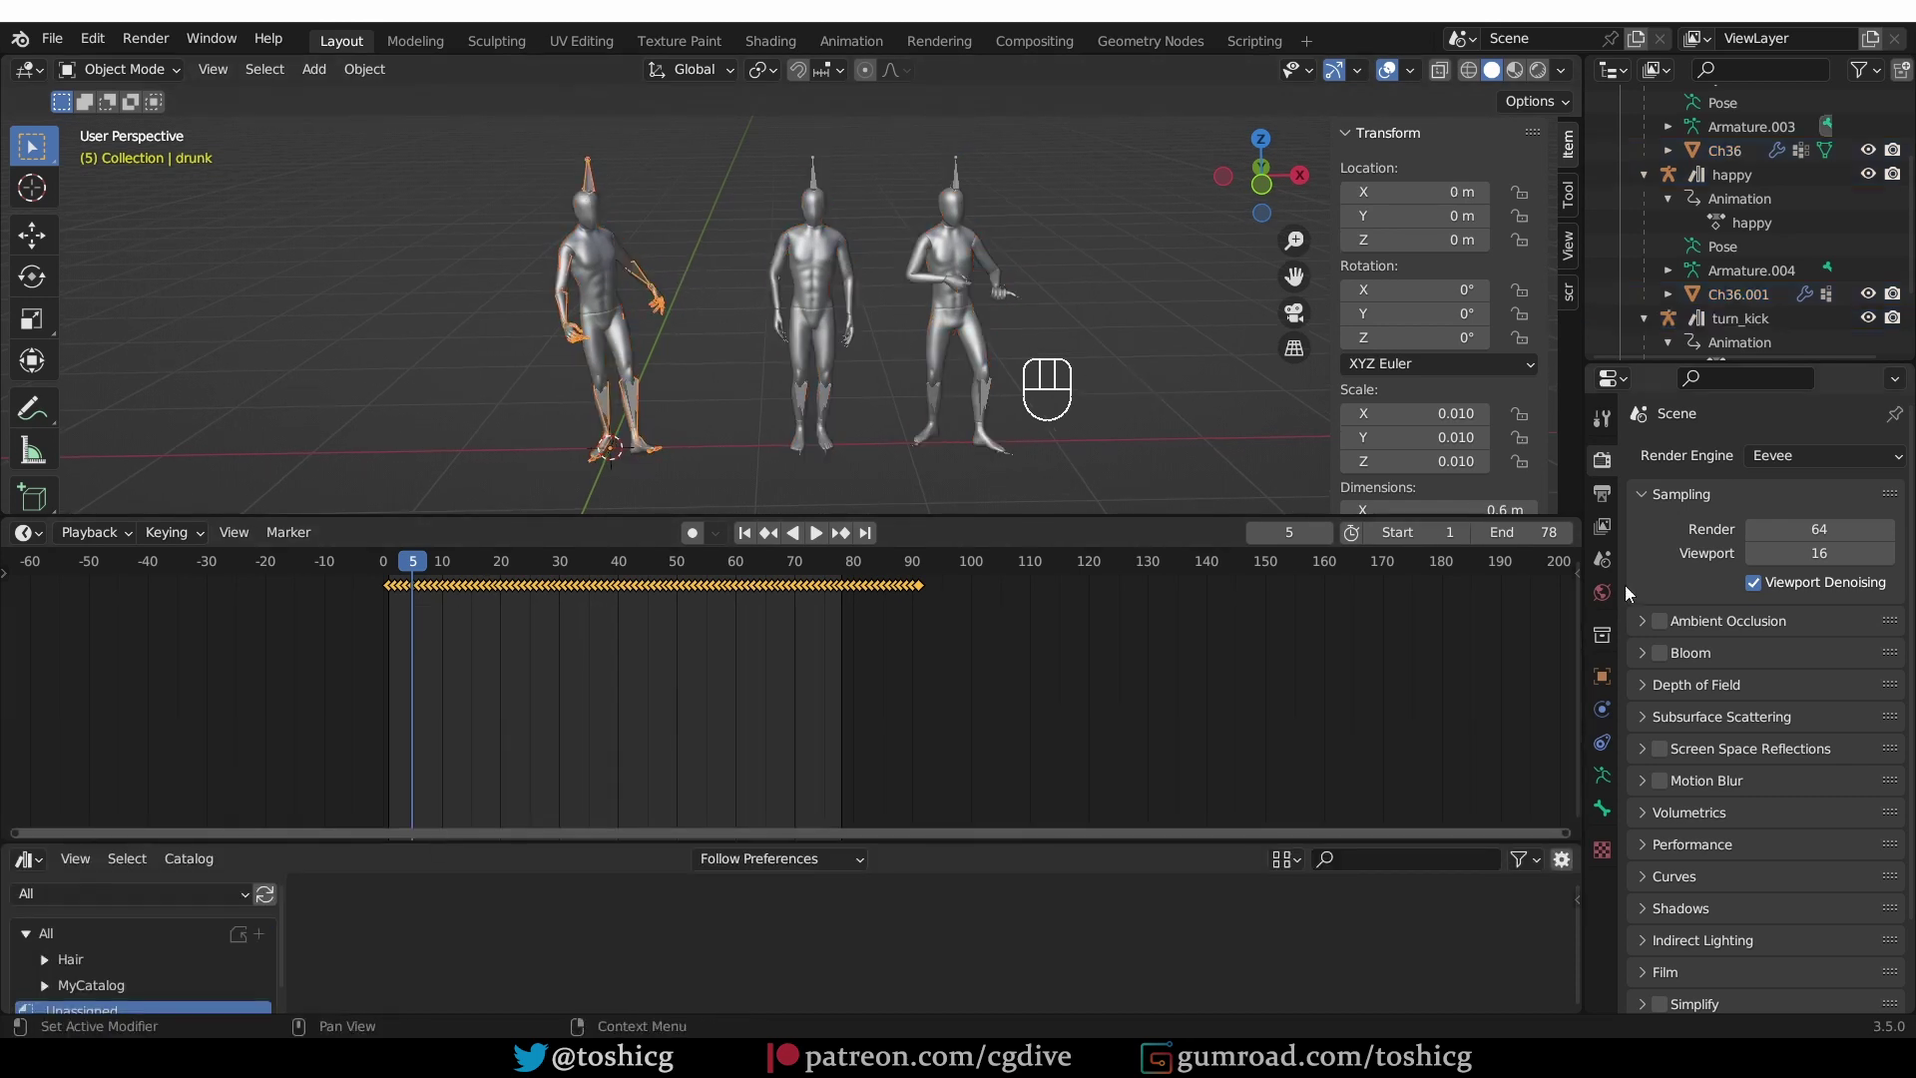
{"action": "left_click_drag", "start_coordinate": [6, 837], "coordinate": [110, 682]}
{"action": "left_click", "coordinate": [29, 695]}
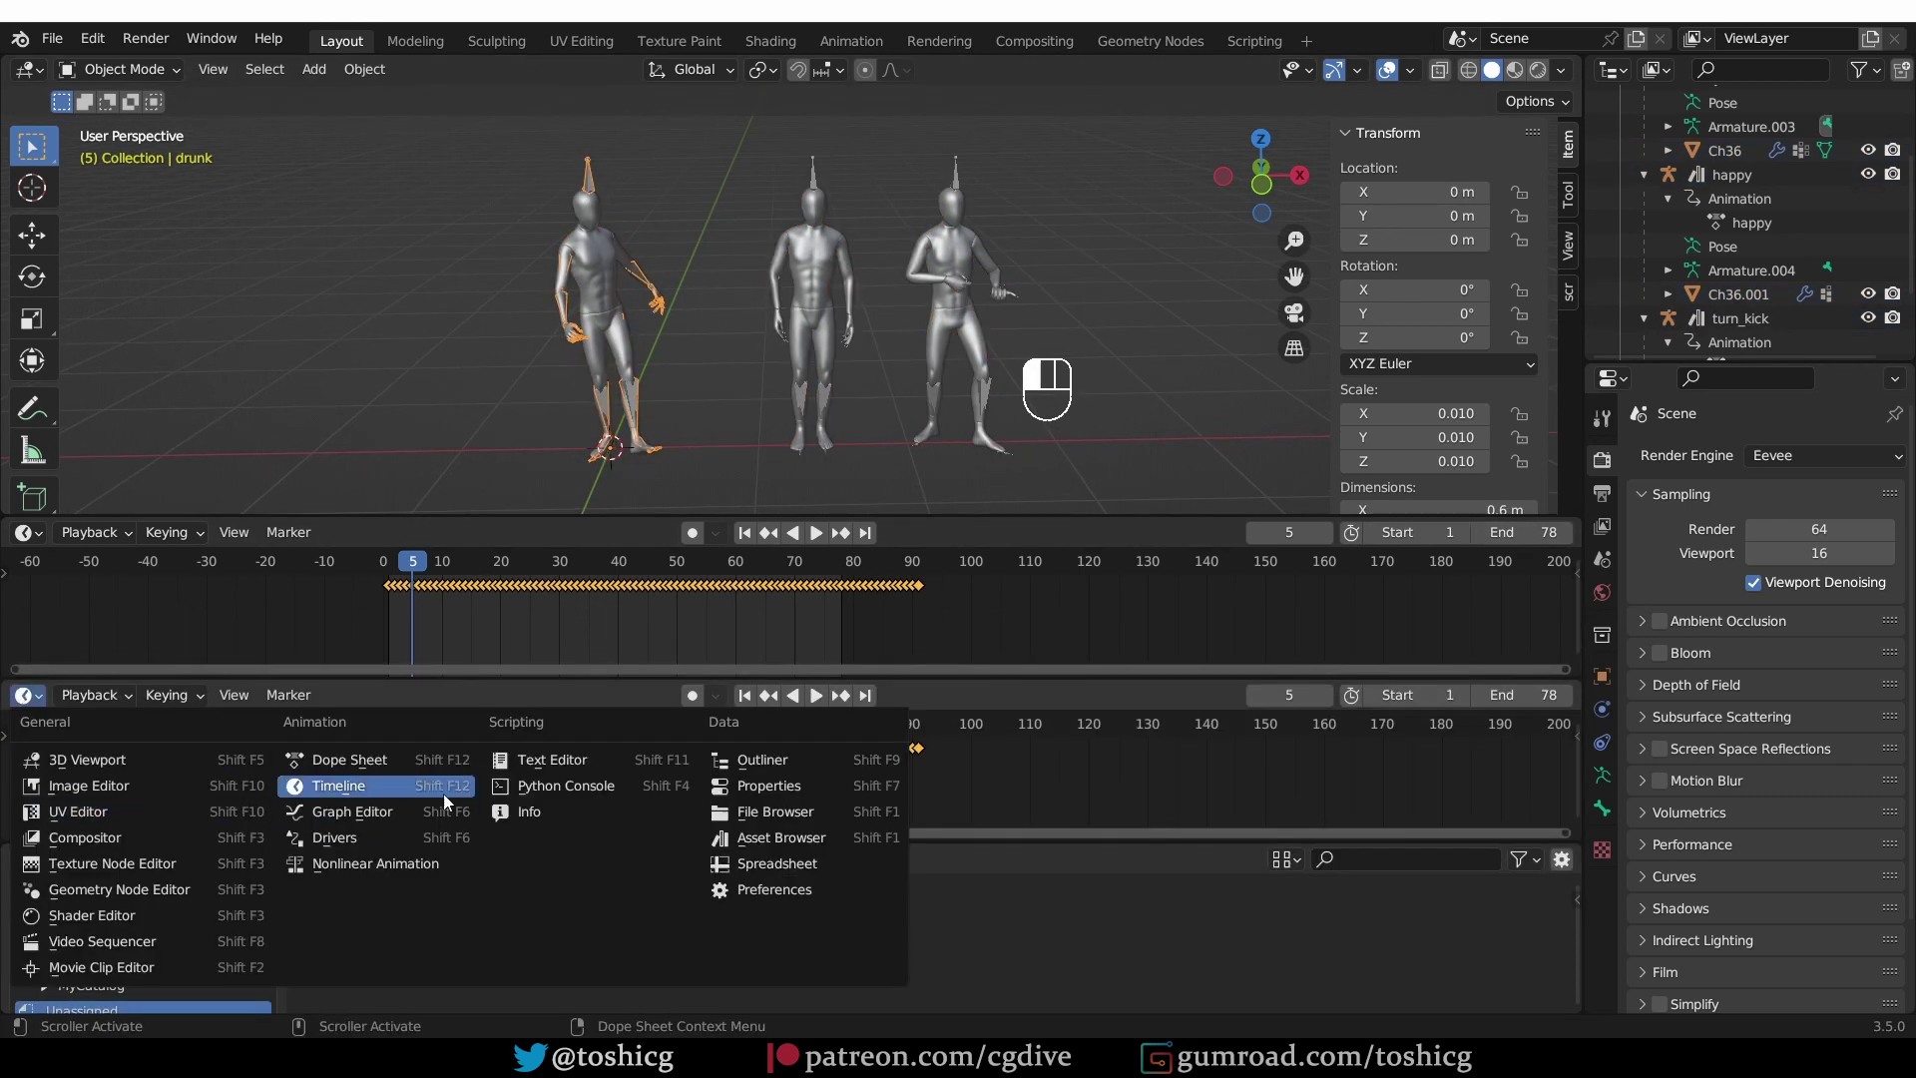
{"action": "left_click", "coordinate": [376, 863]}
{"action": "left_click_drag", "start_coordinate": [299, 683], "coordinate": [300, 635]}
{"action": "left_click", "coordinate": [27, 532]}
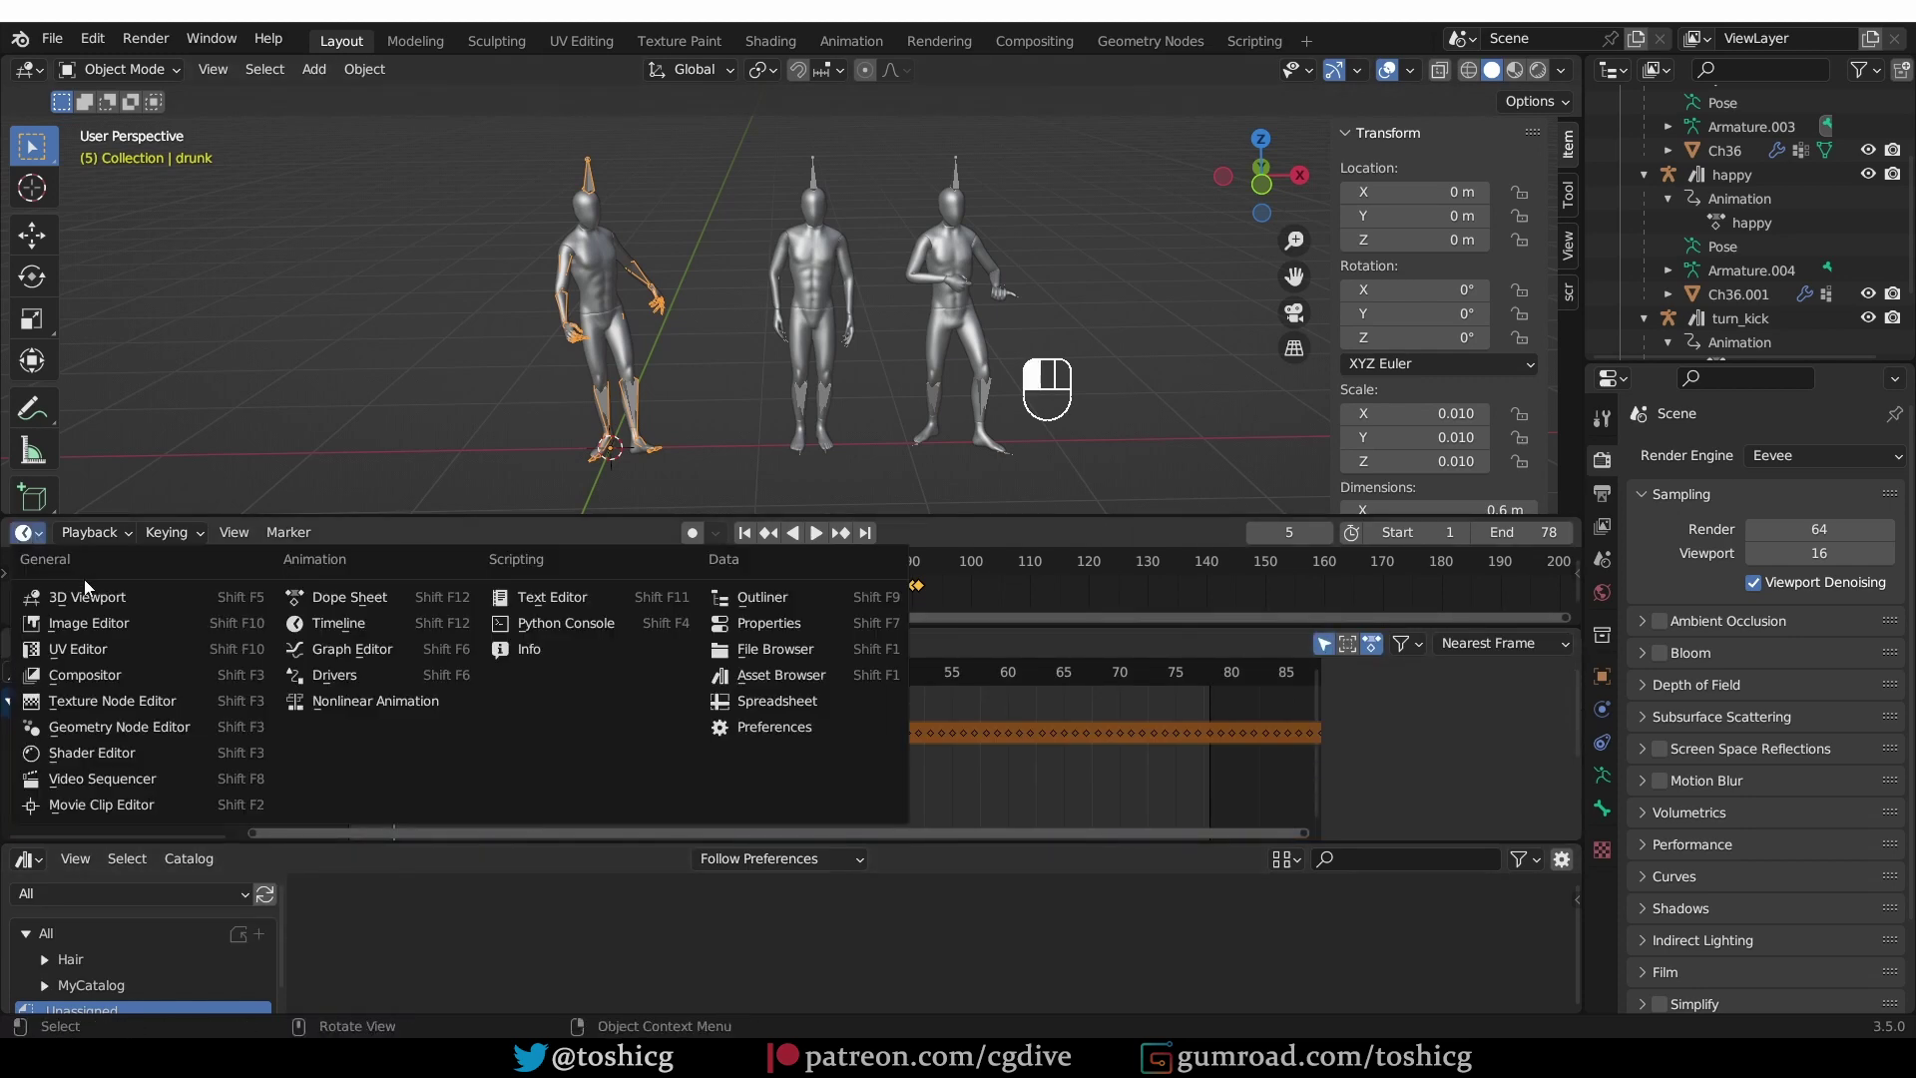
{"action": "left_click", "coordinate": [350, 596]}
{"action": "left_click", "coordinate": [129, 532]}
{"action": "left_click", "coordinate": [95, 591]}
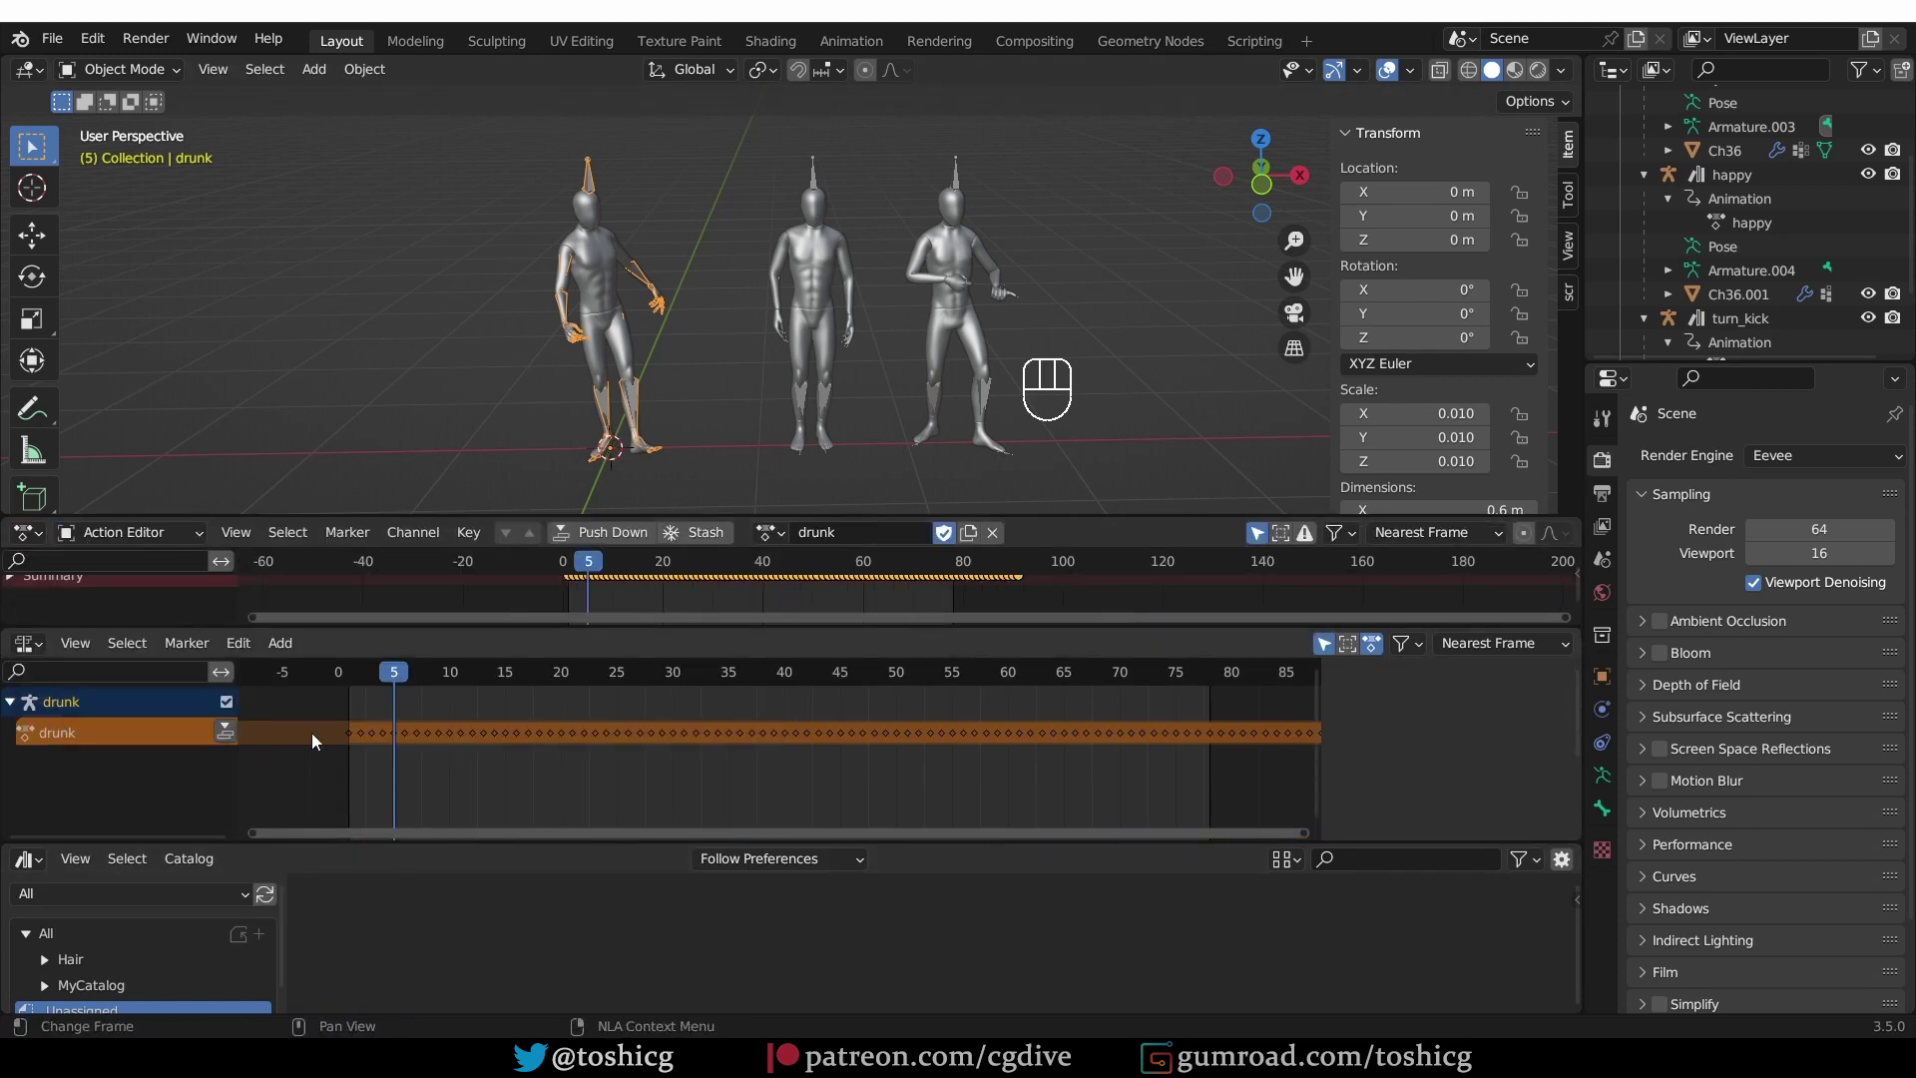
- Push down the drunk, happy and turn_kick actions as separate NLA tracks
{"action": "left_click", "coordinate": [226, 732]}
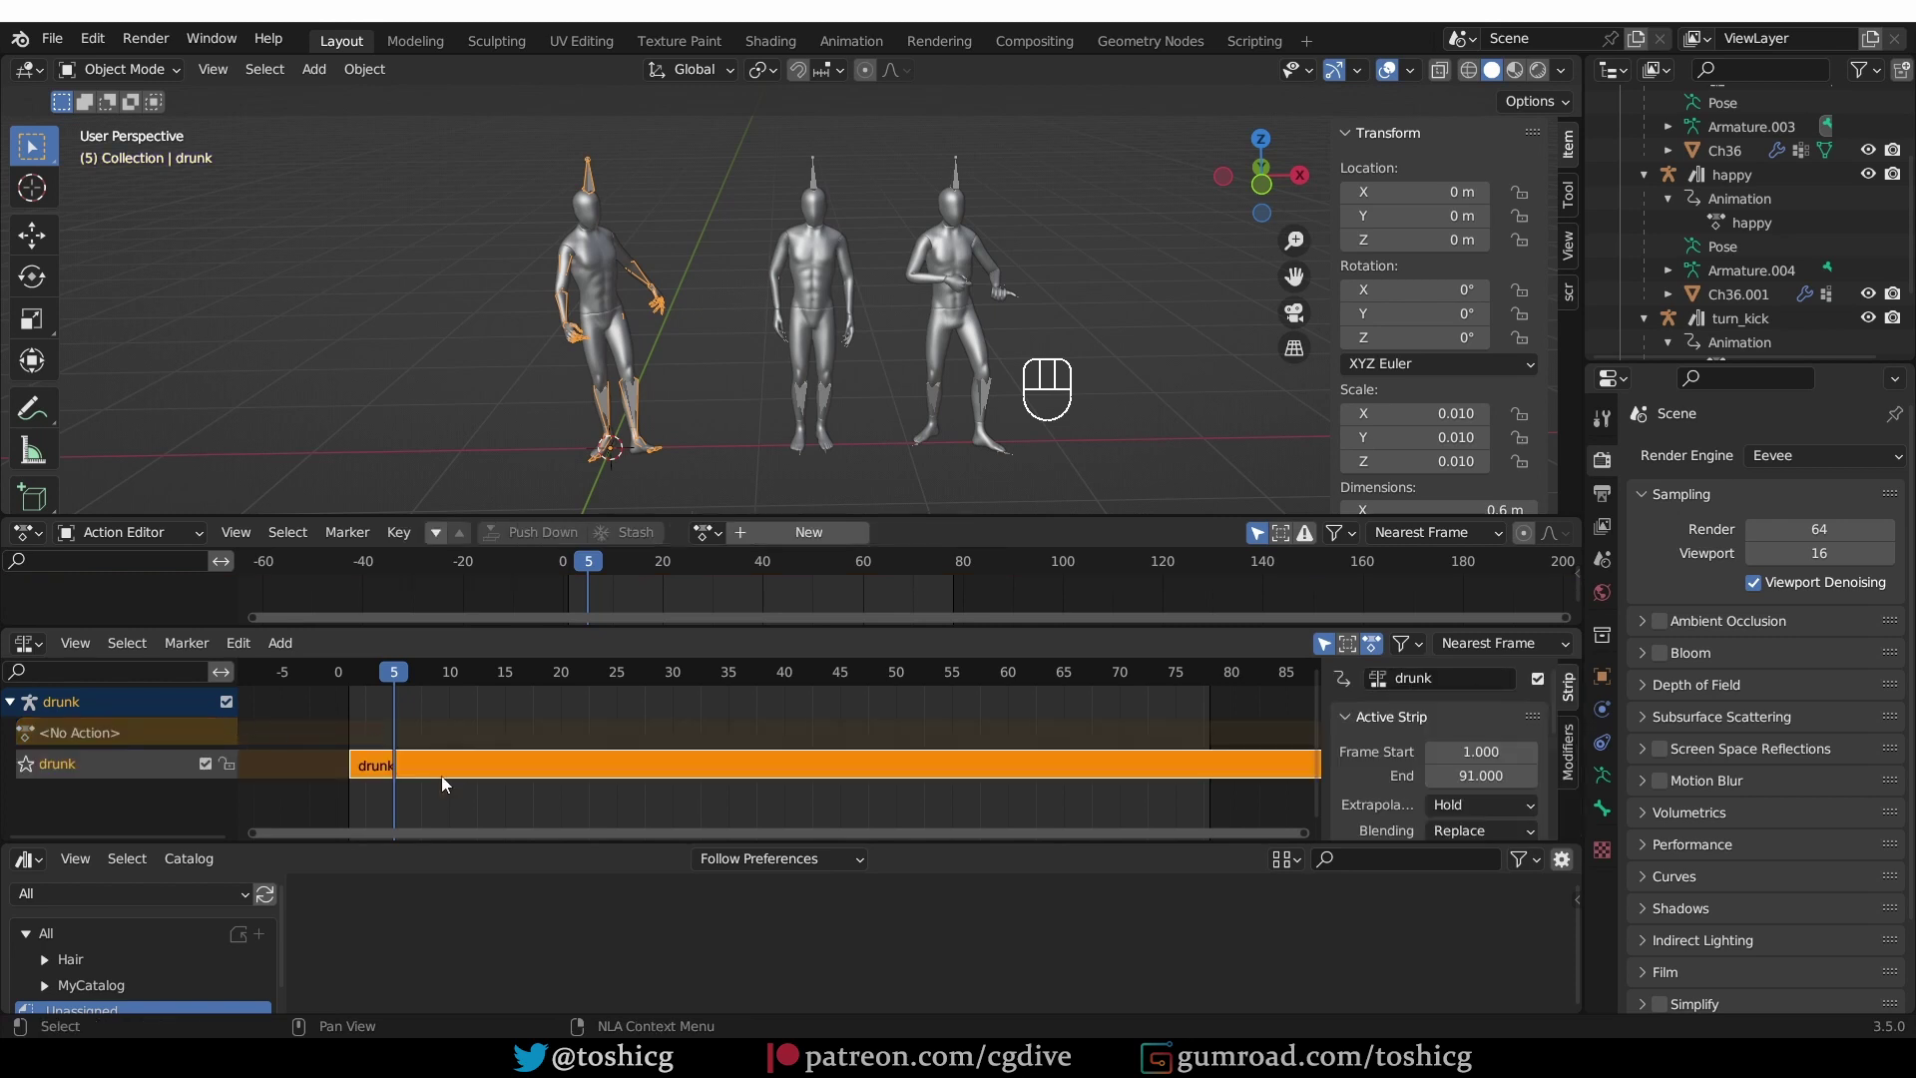
{"action": "left_click", "coordinate": [705, 532]}
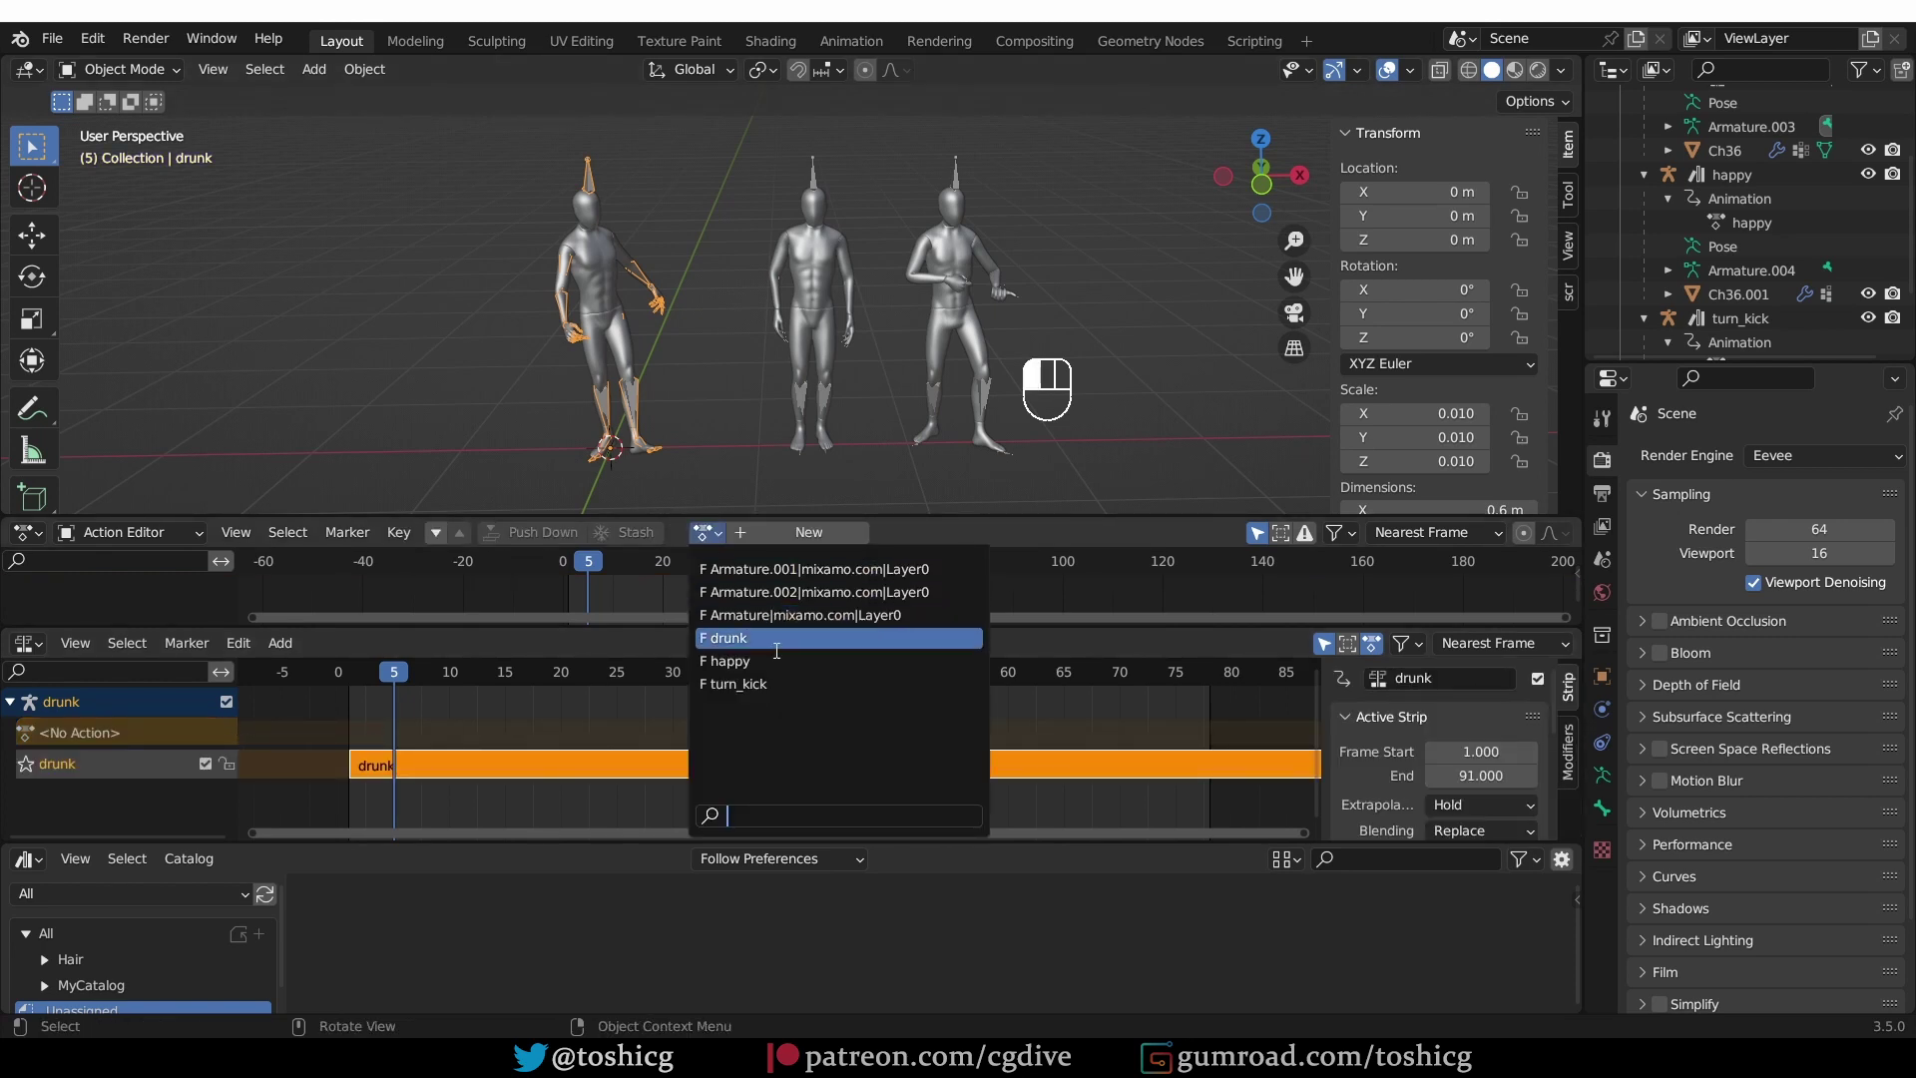
{"action": "left_click", "coordinate": [705, 532]}
{"action": "left_click", "coordinate": [777, 660]}
{"action": "left_click", "coordinate": [226, 731]}
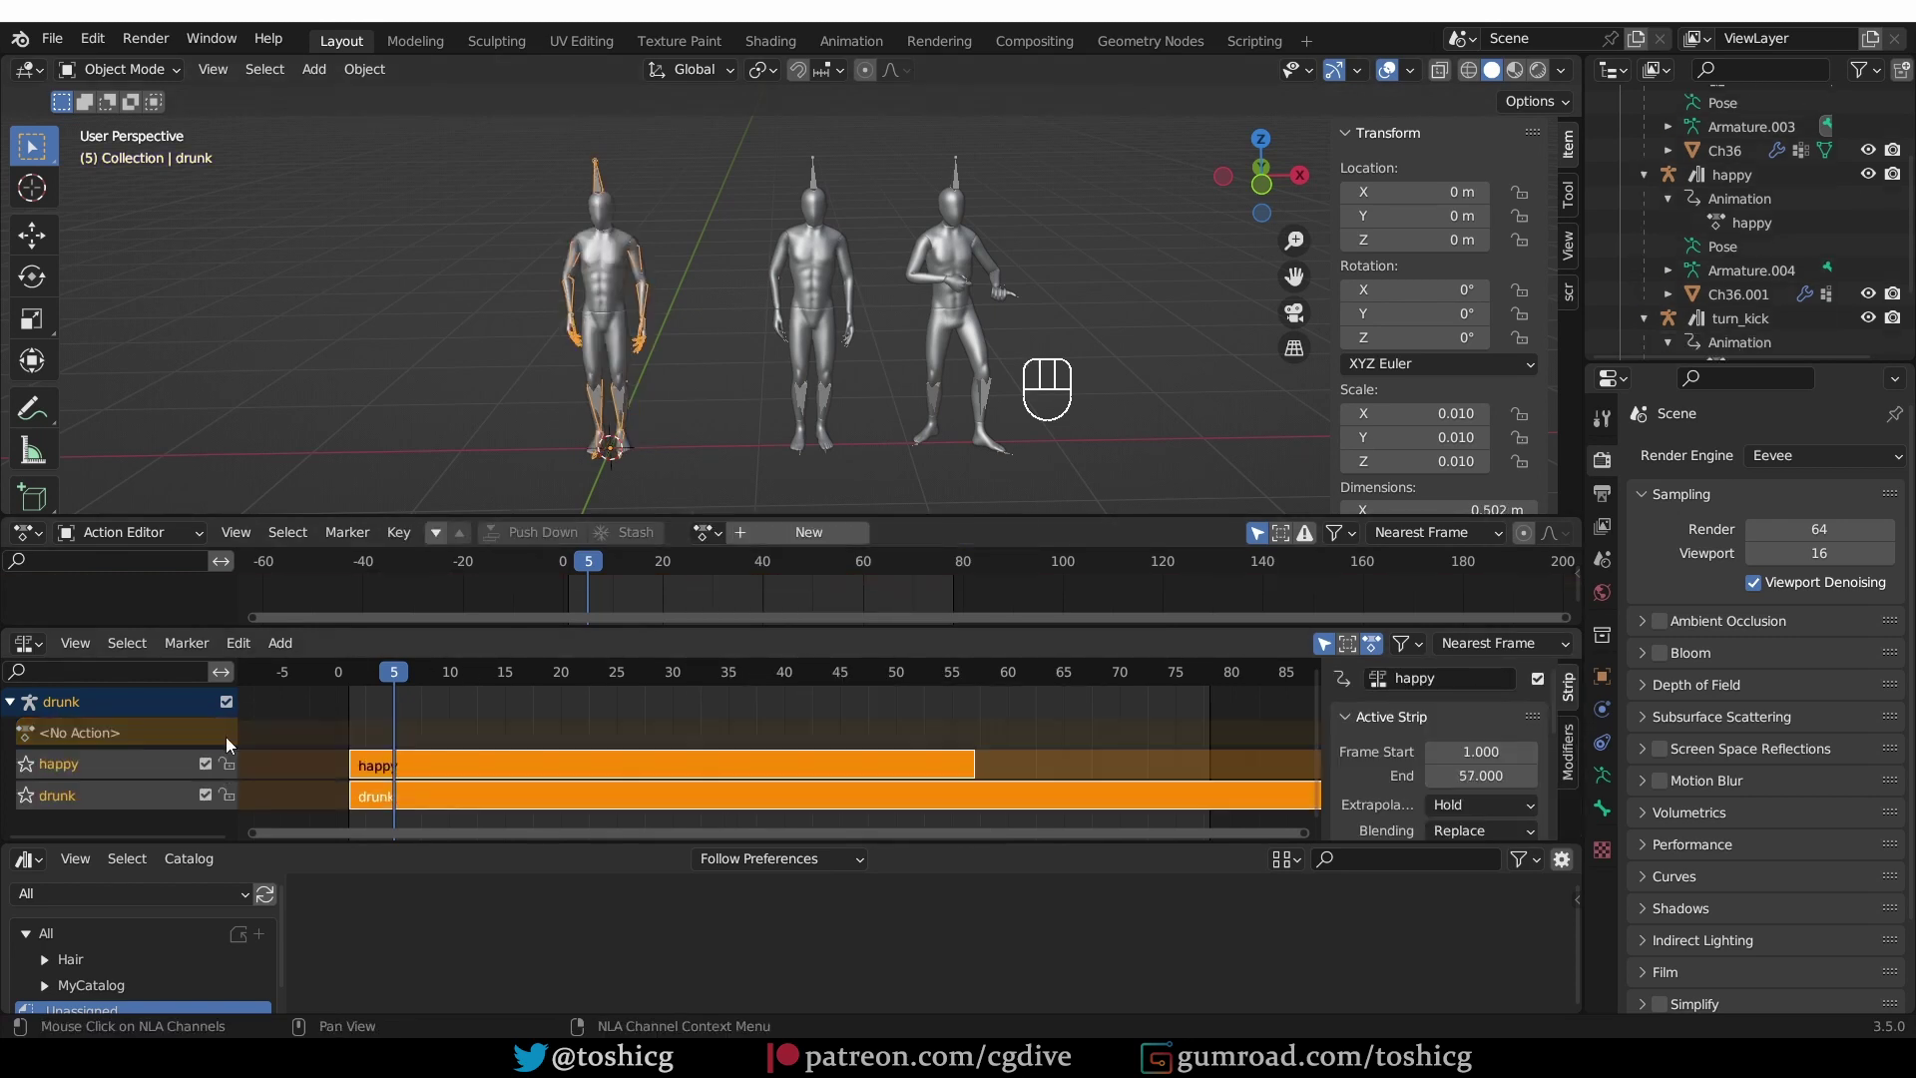
{"action": "left_click", "coordinate": [705, 532]}
{"action": "left_click", "coordinate": [782, 683]}
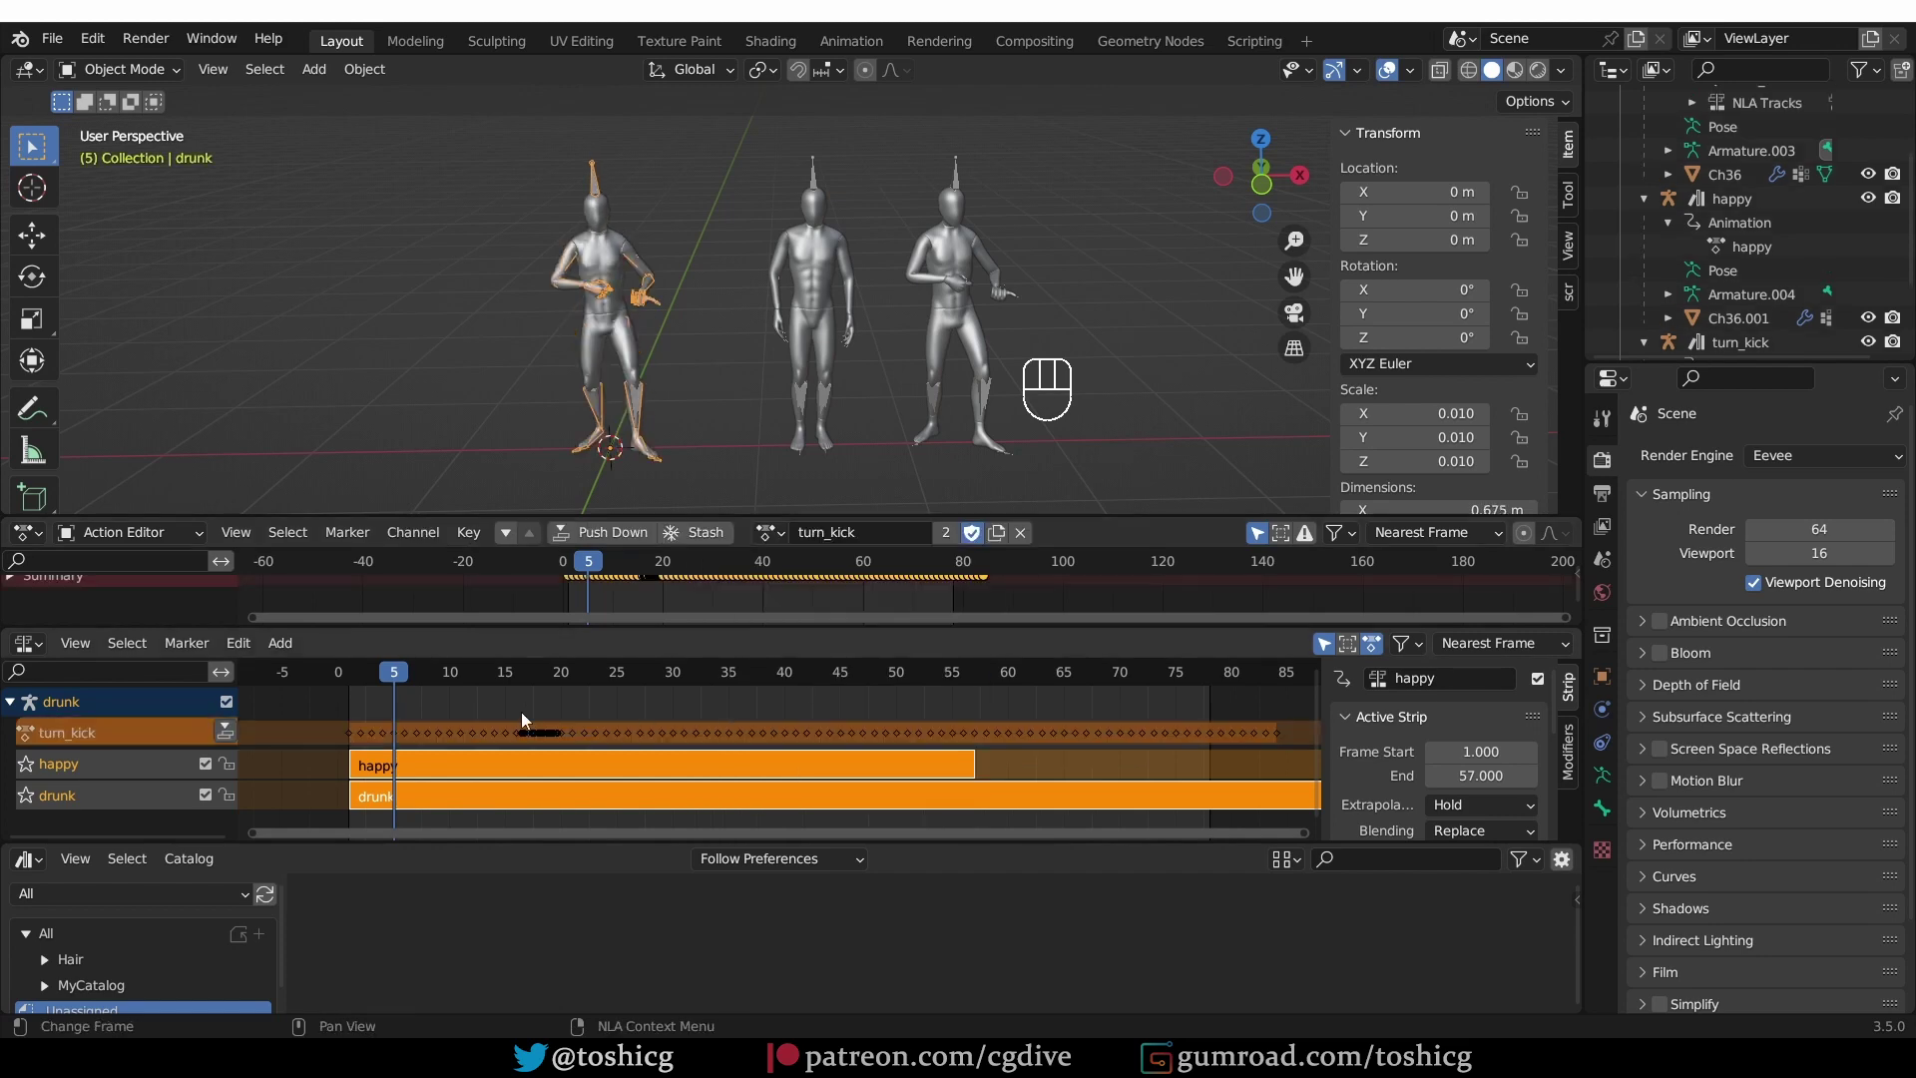
{"action": "left_click", "coordinate": [226, 731]}
- Box-select the other two figures and delete them
{"action": "scroll", "coordinate": [764, 231], "scroll_direction": "down", "scroll_amount": 2}
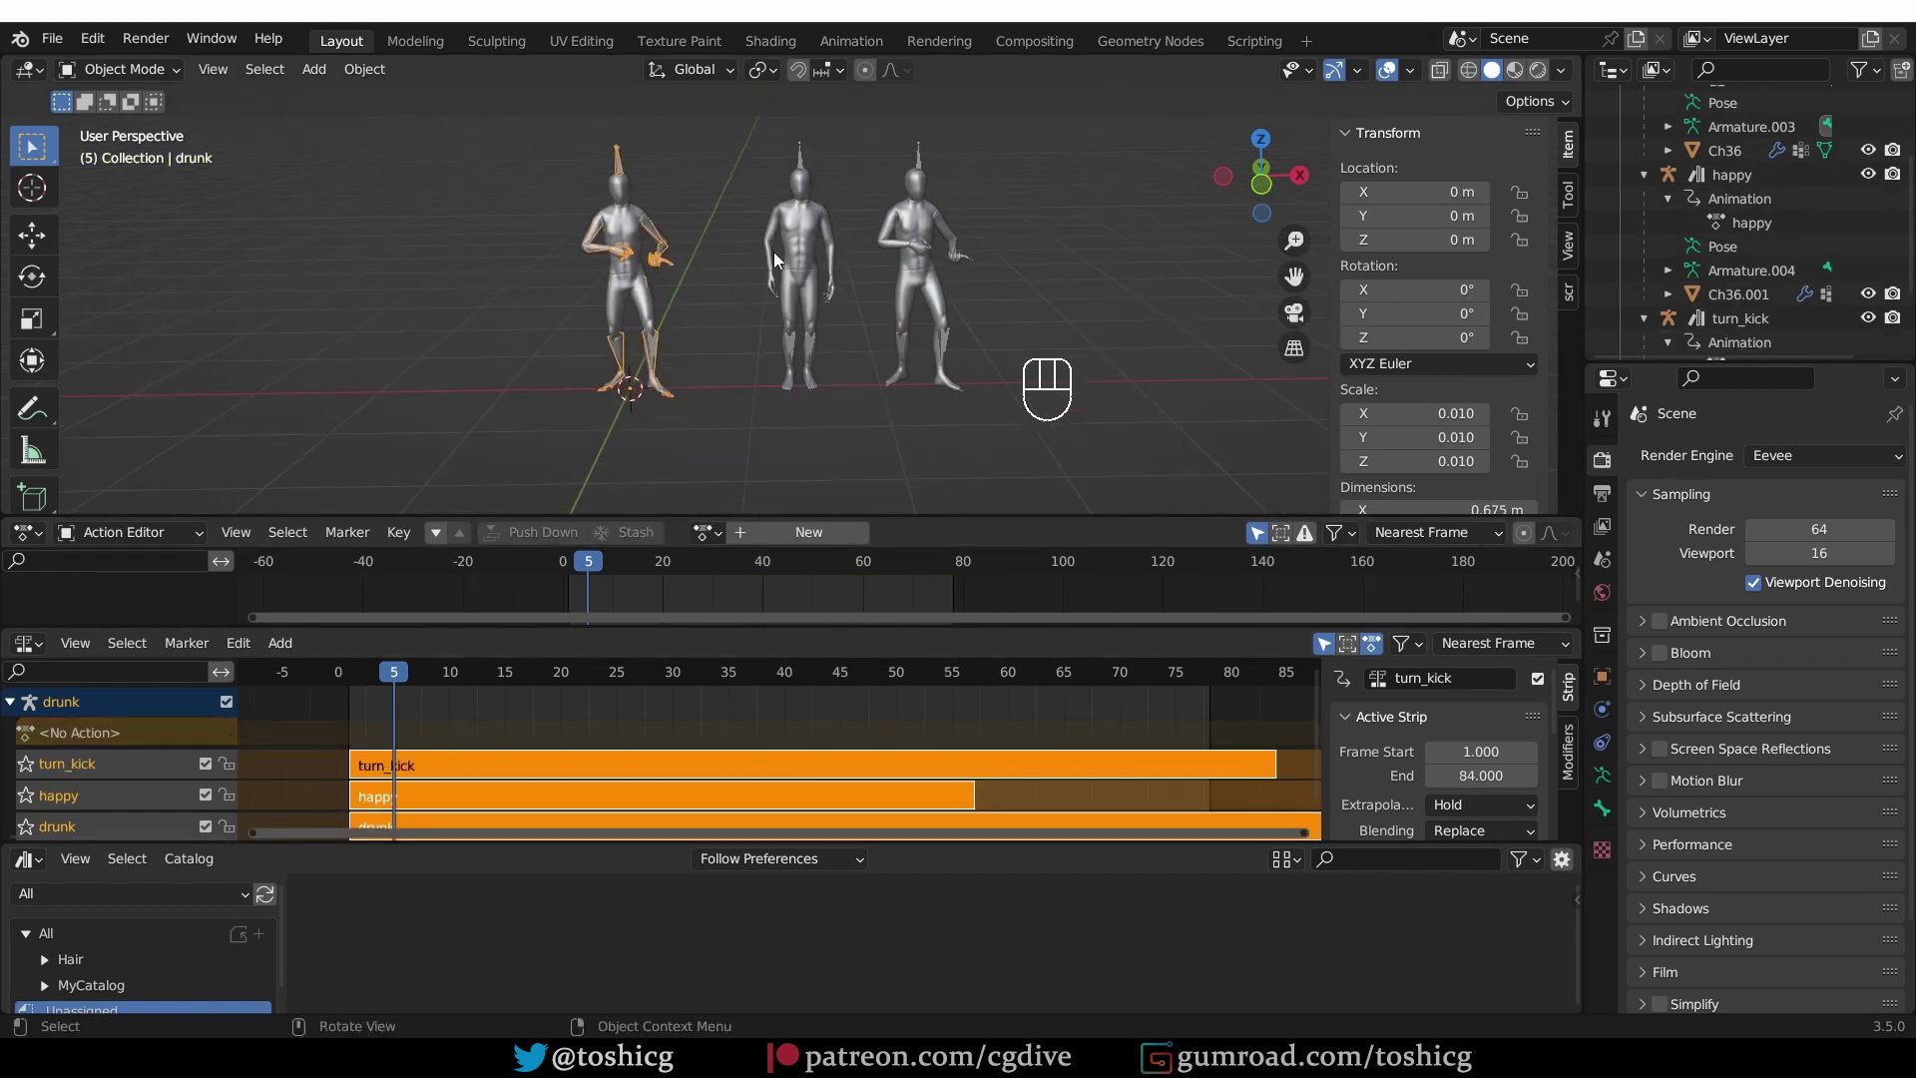
{"action": "left_click_drag", "start_coordinate": [744, 117], "coordinate": [1042, 417]}
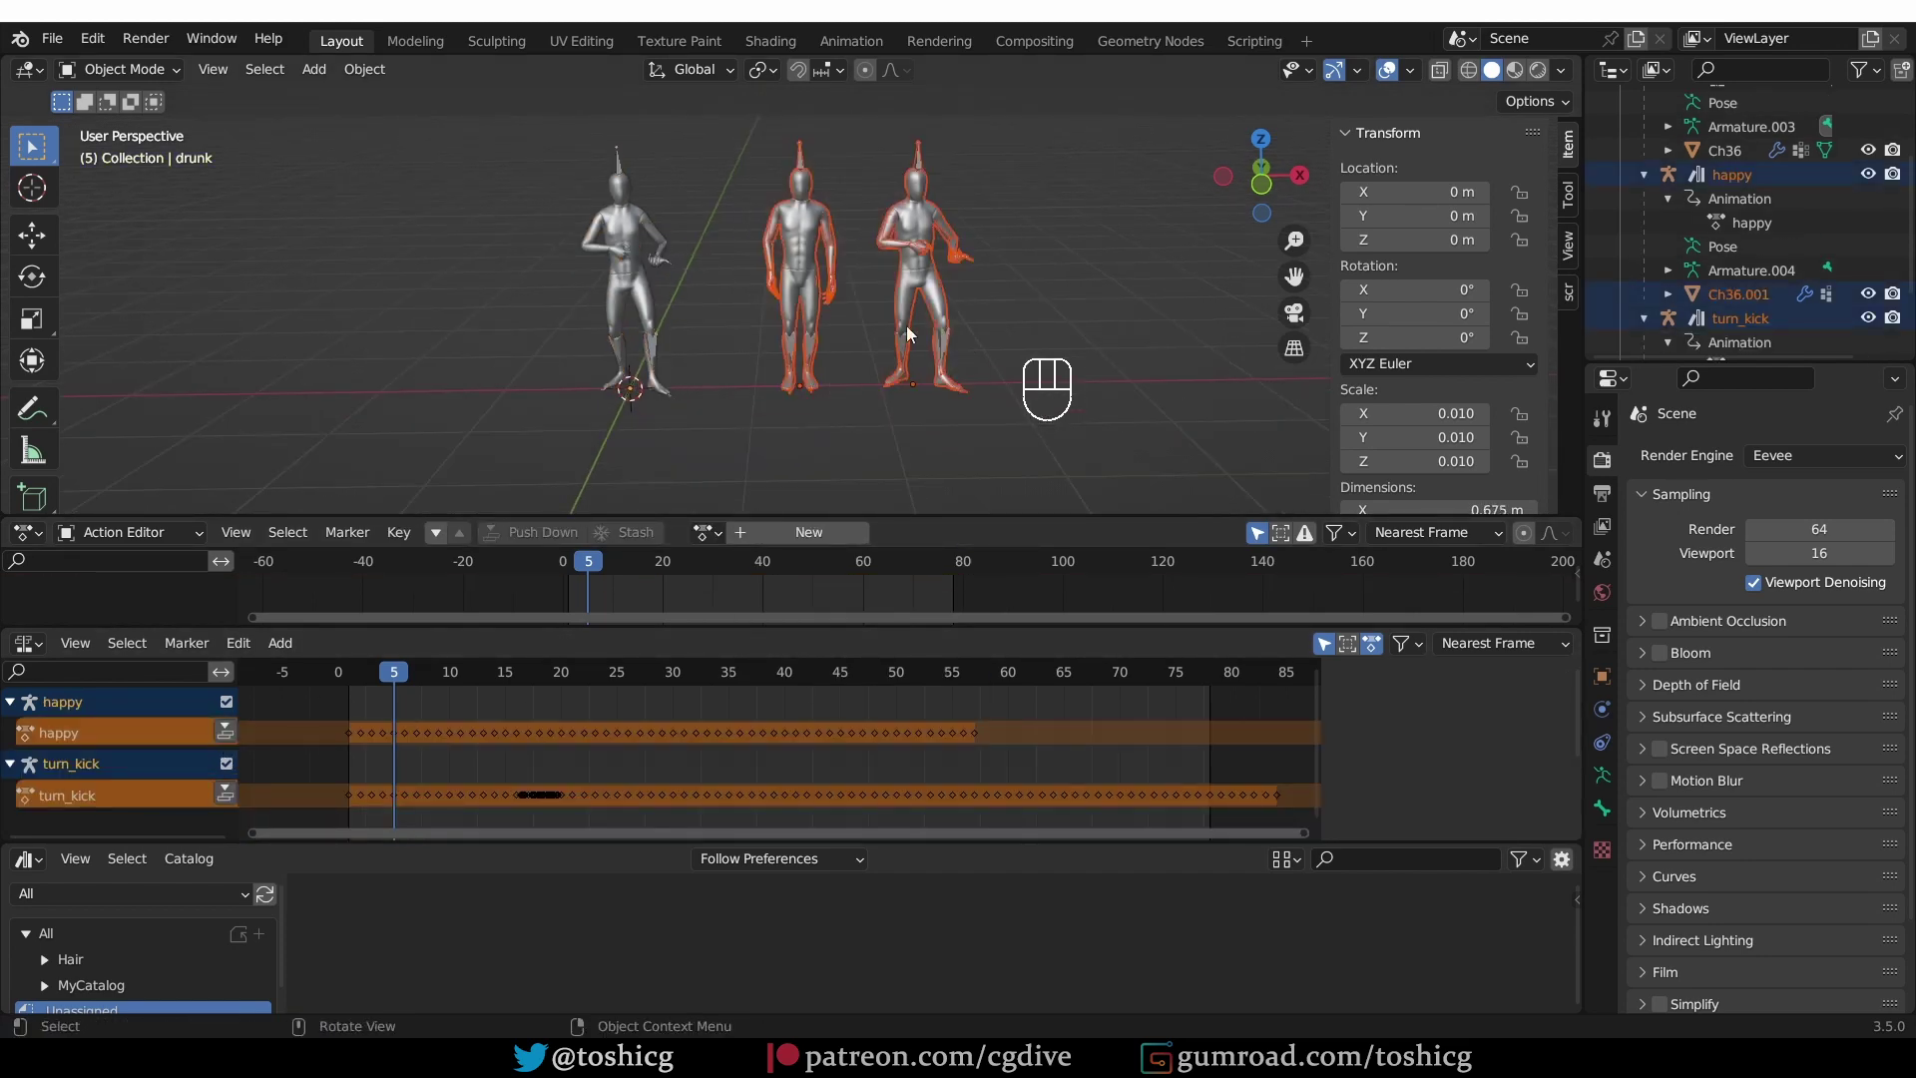
{"action": "key", "text": "Delete"}
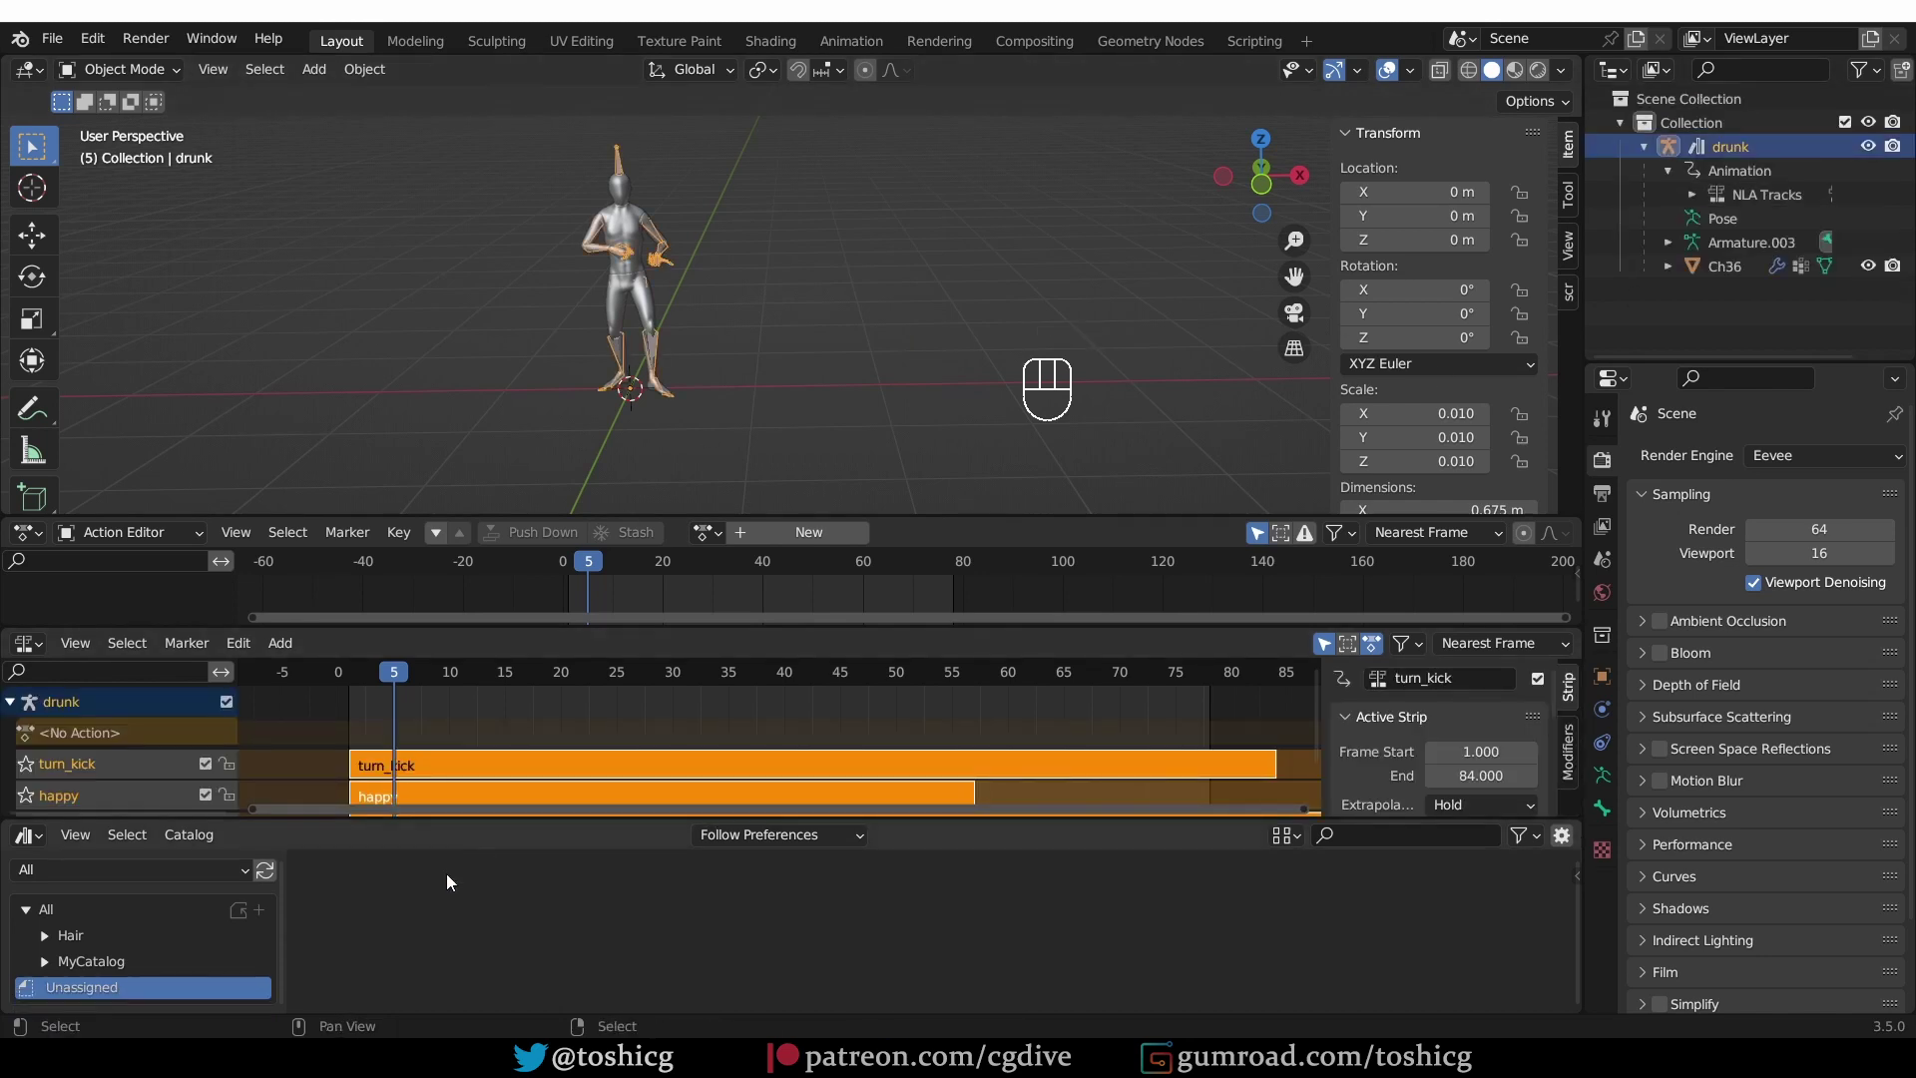
- Save animation_lib.blend and show the Anims catalog in an enlarged asset browser
{"action": "key", "text": "ctrl+s"}
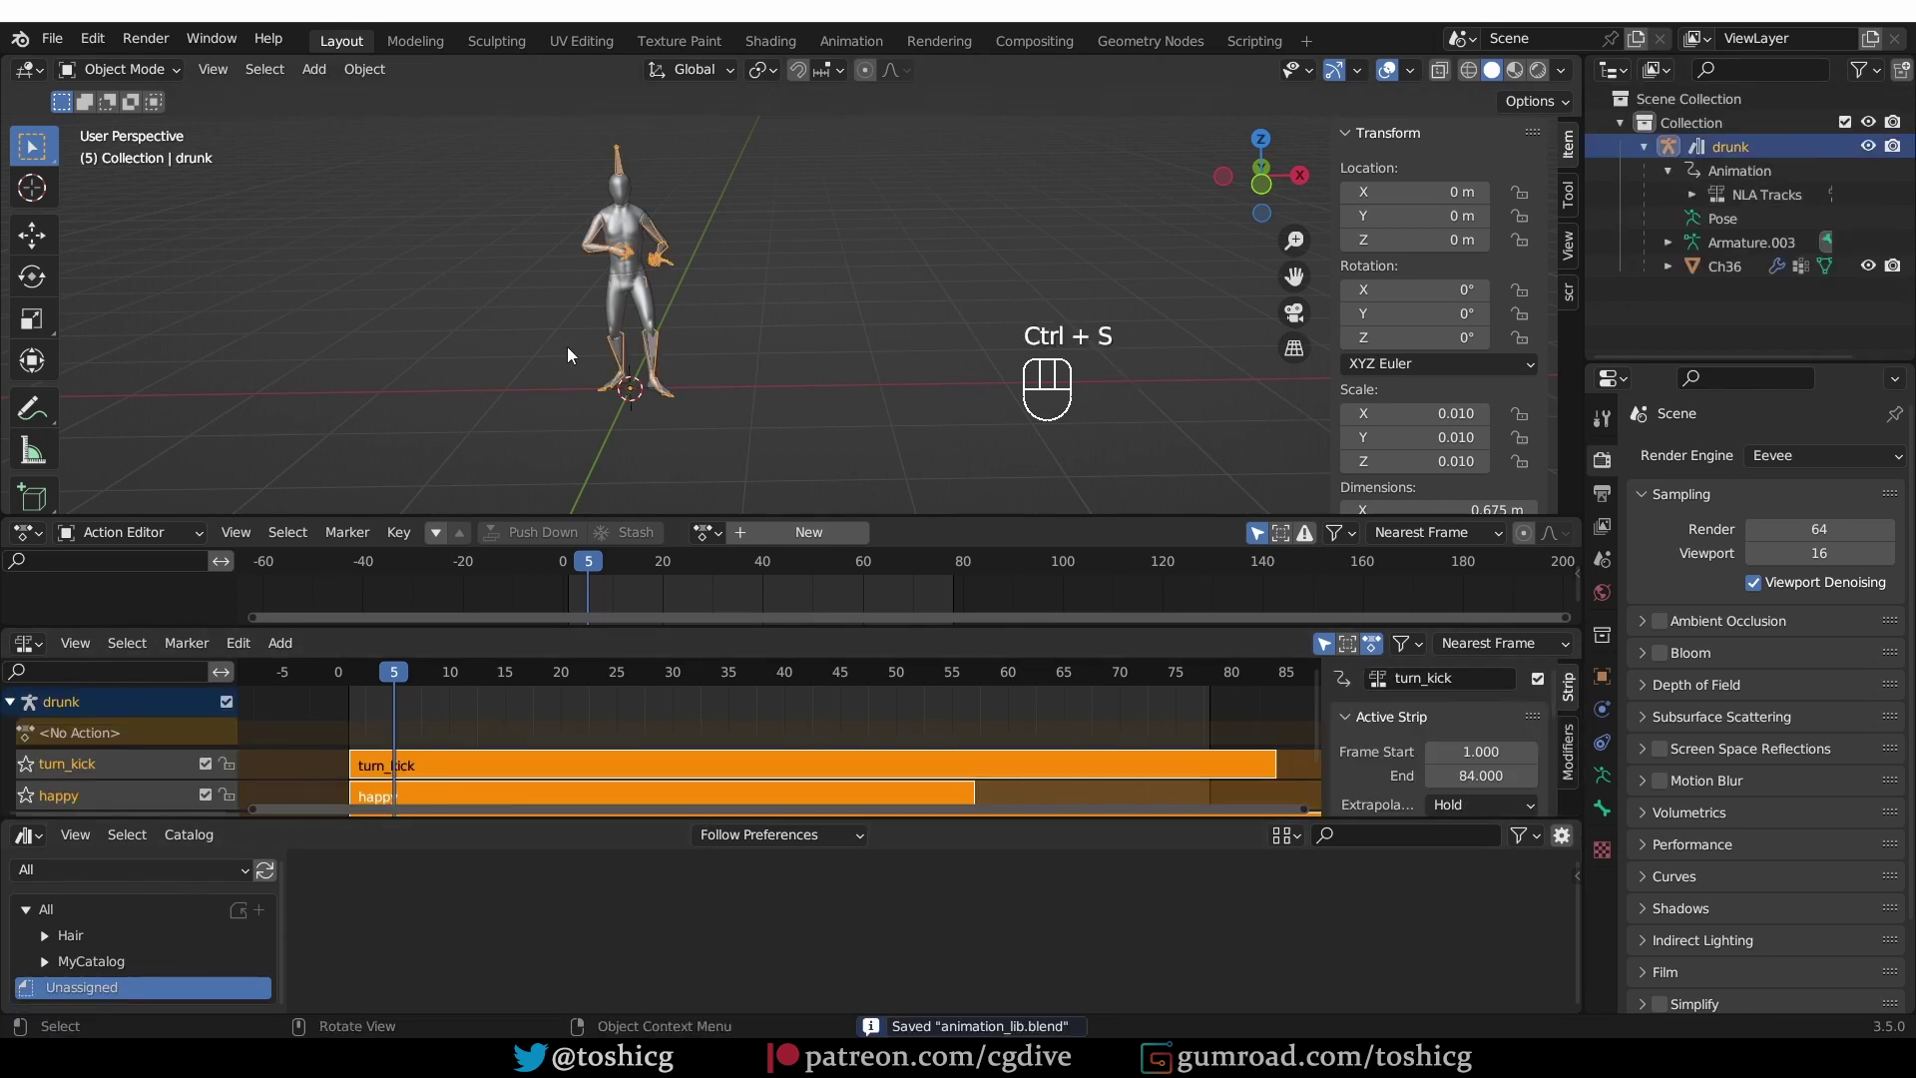
{"action": "left_click", "coordinate": [43, 961]}
{"action": "scroll", "coordinate": [150, 933], "scroll_direction": "down", "scroll_amount": 3}
{"action": "left_click", "coordinate": [199, 869]}
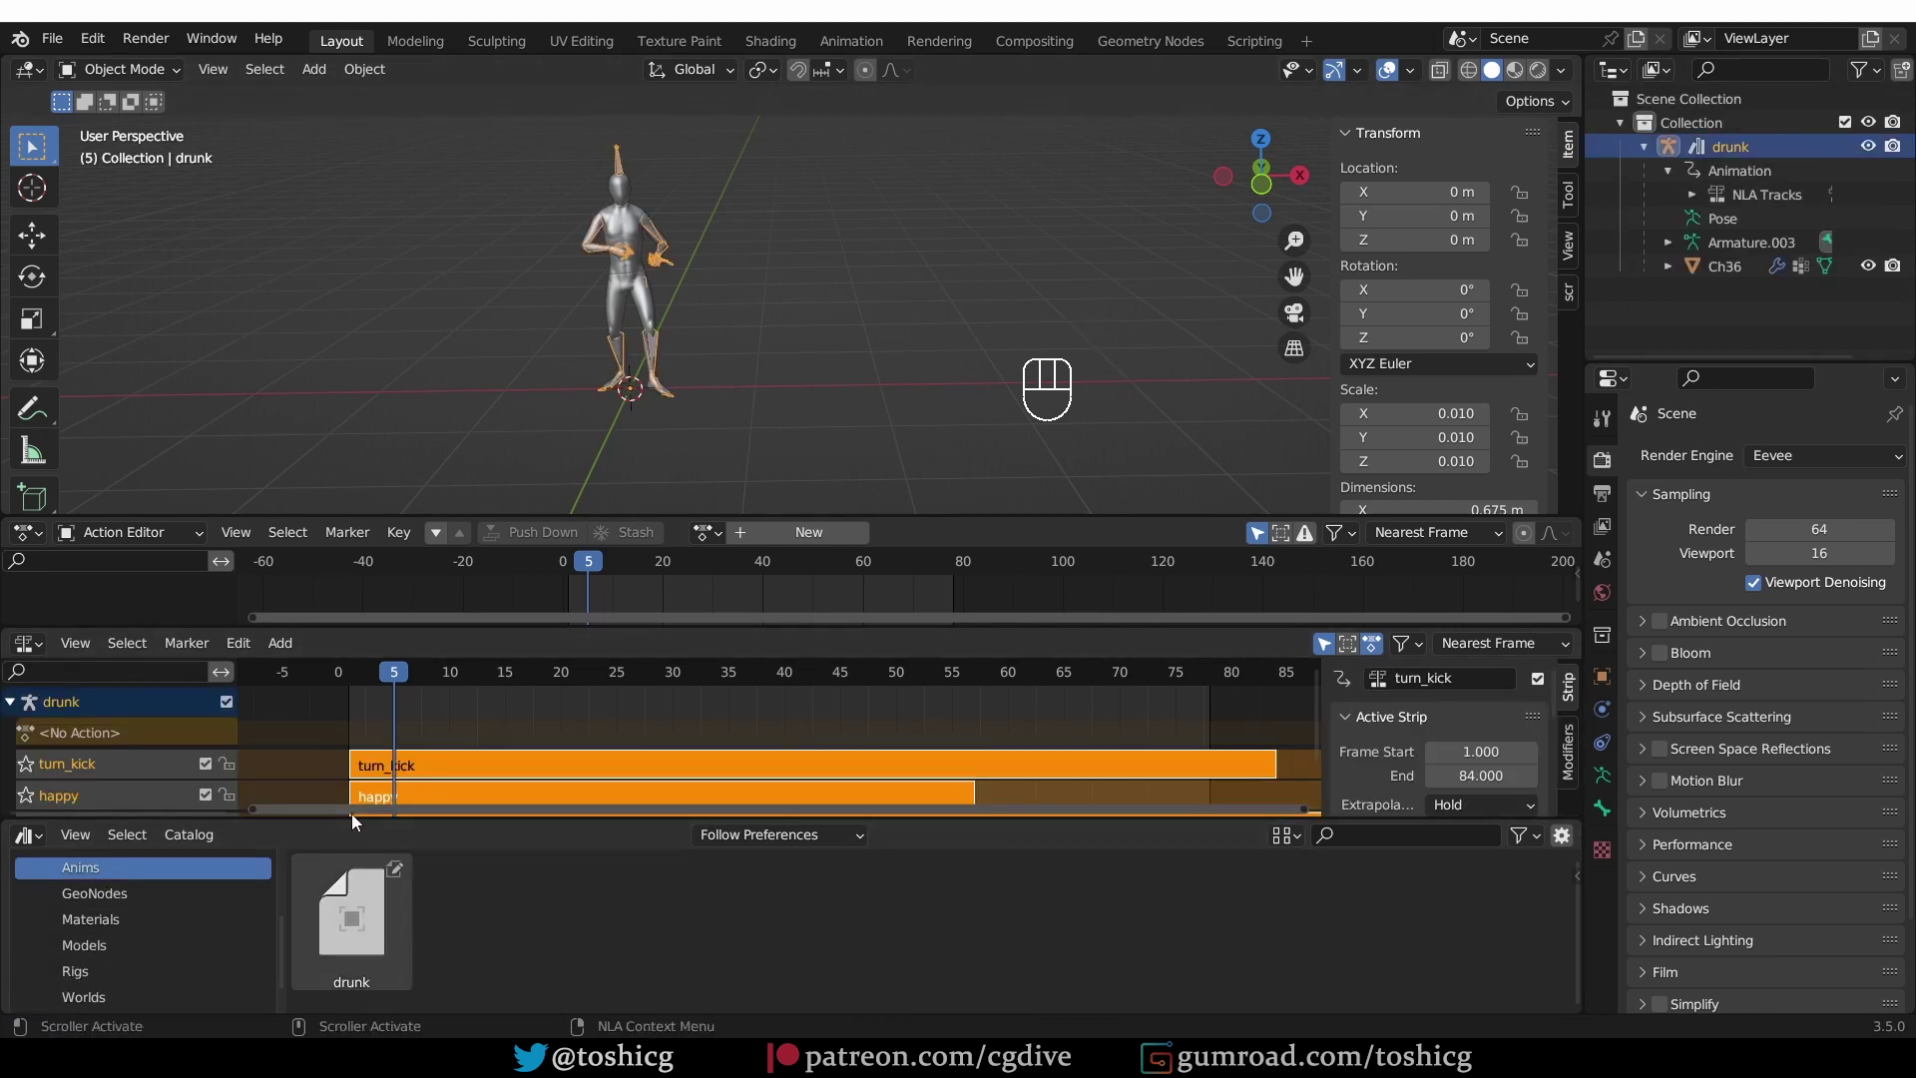
{"action": "left_click_drag", "start_coordinate": [214, 819], "coordinate": [215, 704]}
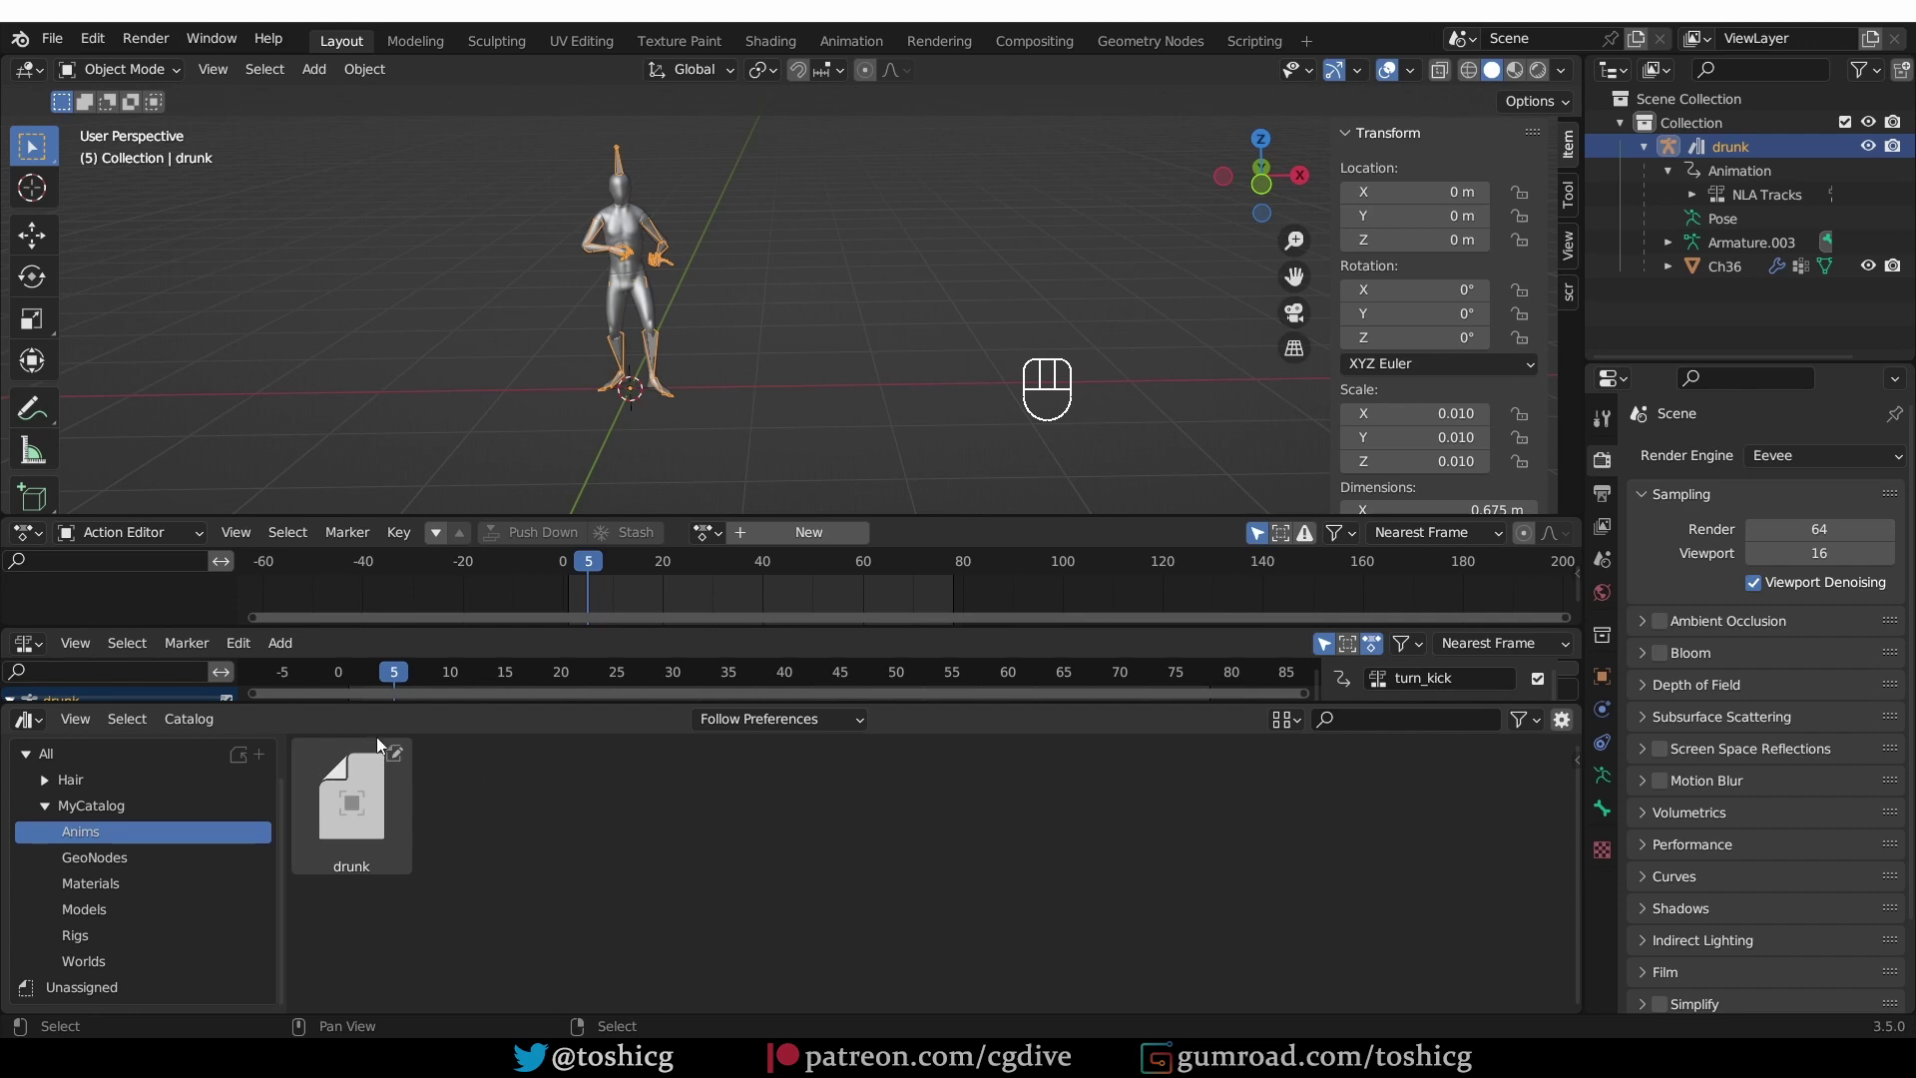
- Start a new CGDiveTuts file, drag in the drunk asset from Anims, and show its NLA strips
{"action": "key", "text": "ctrl+n"}
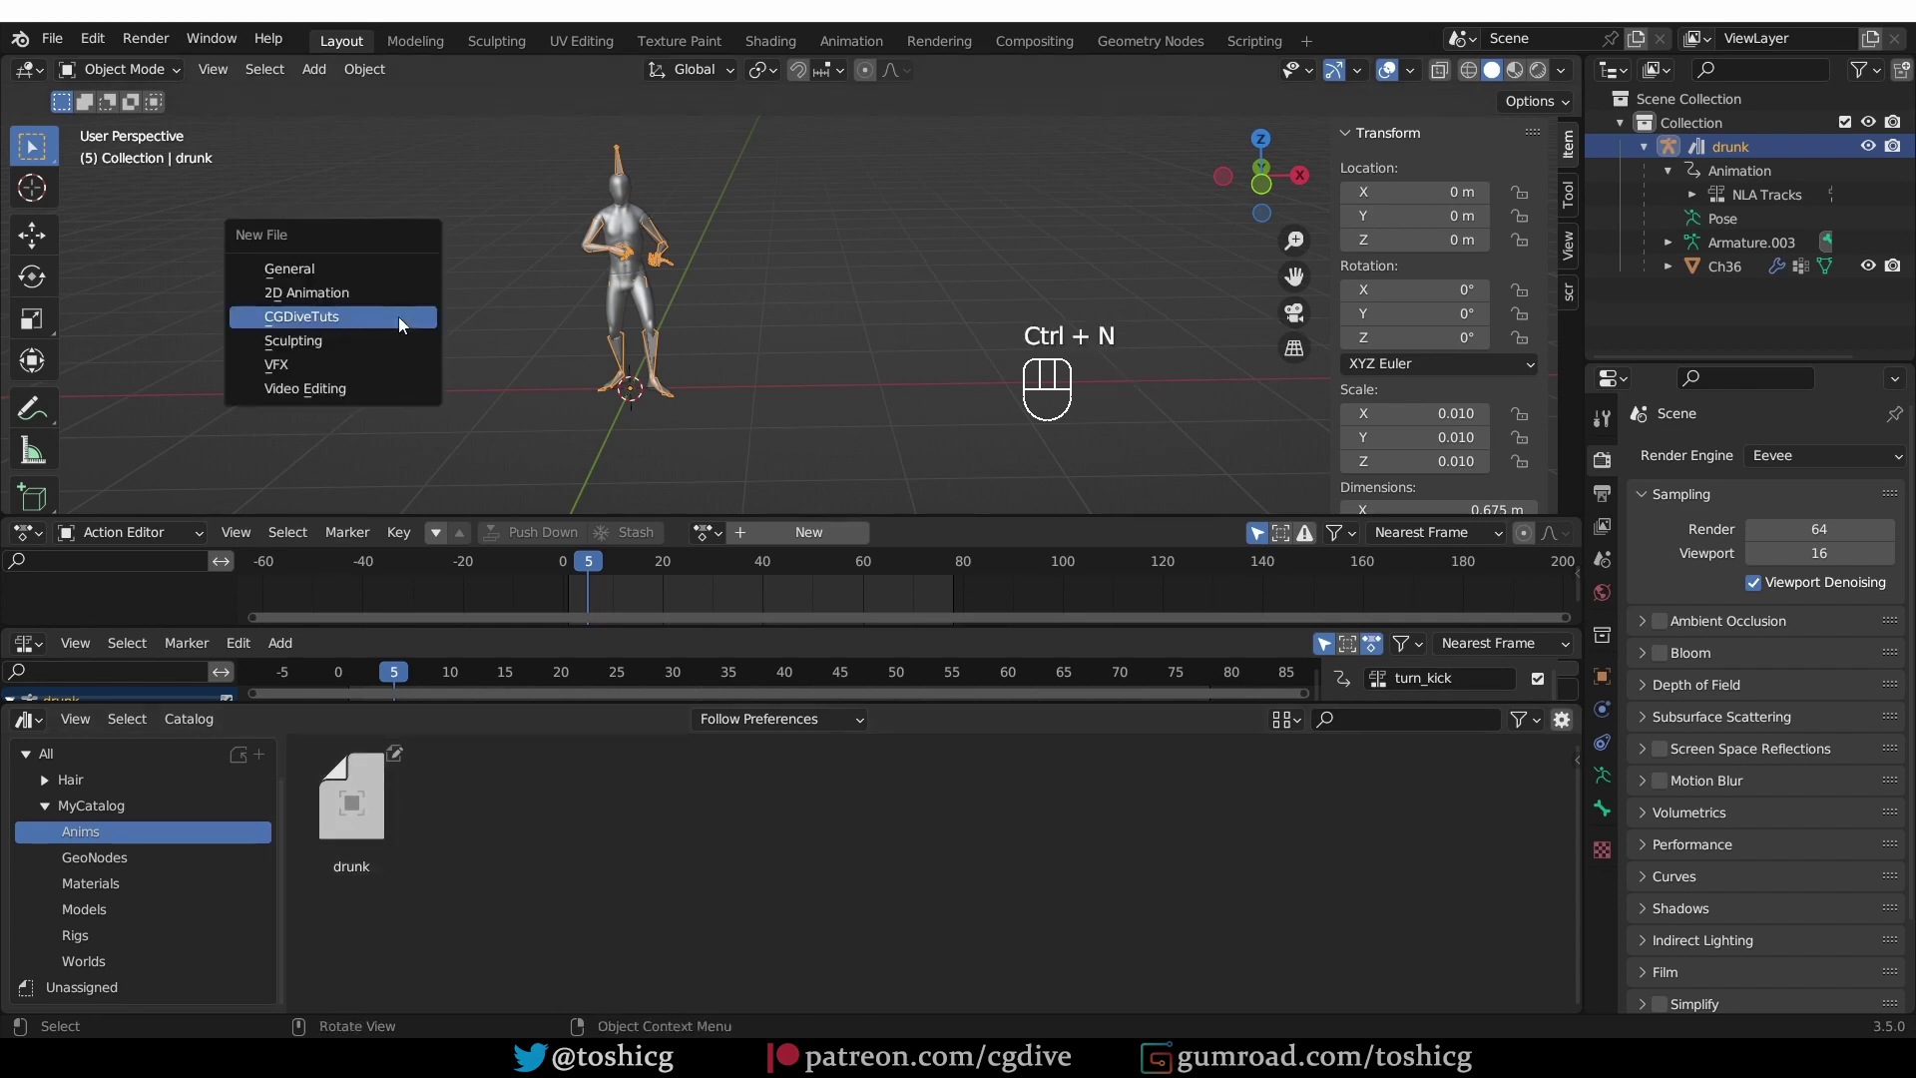
{"action": "left_click", "coordinate": [399, 320]}
{"action": "key", "text": "shift+F1"}
{"action": "key", "text": "shift+F1"}
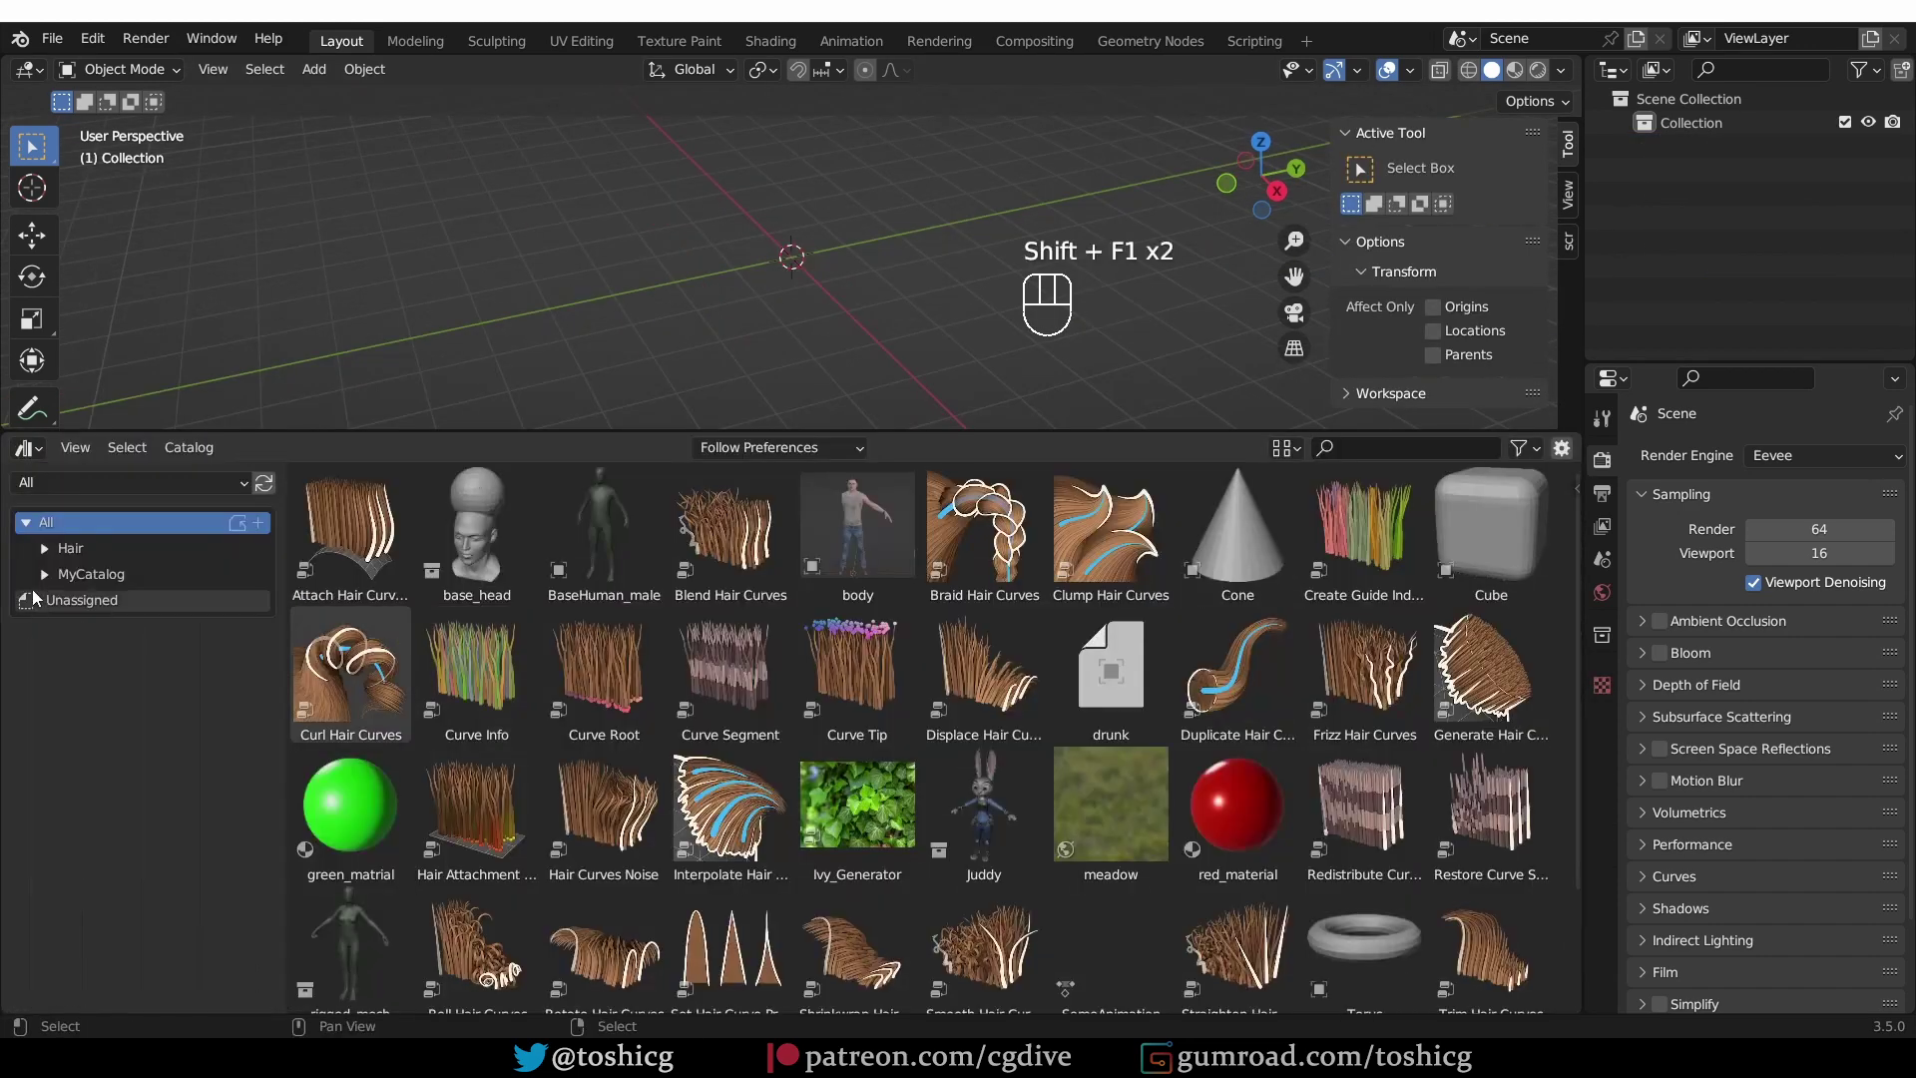
{"action": "left_click", "coordinate": [44, 574]}
{"action": "left_click", "coordinate": [80, 600]}
{"action": "left_click_drag", "start_coordinate": [334, 574], "coordinate": [796, 283]}
{"action": "middle_click_drag", "start_coordinate": [730, 309], "coordinate": [848, 334]}
{"action": "scroll", "coordinate": [849, 334], "scroll_direction": "up", "scroll_amount": 3}
{"action": "left_click", "coordinate": [28, 449]}
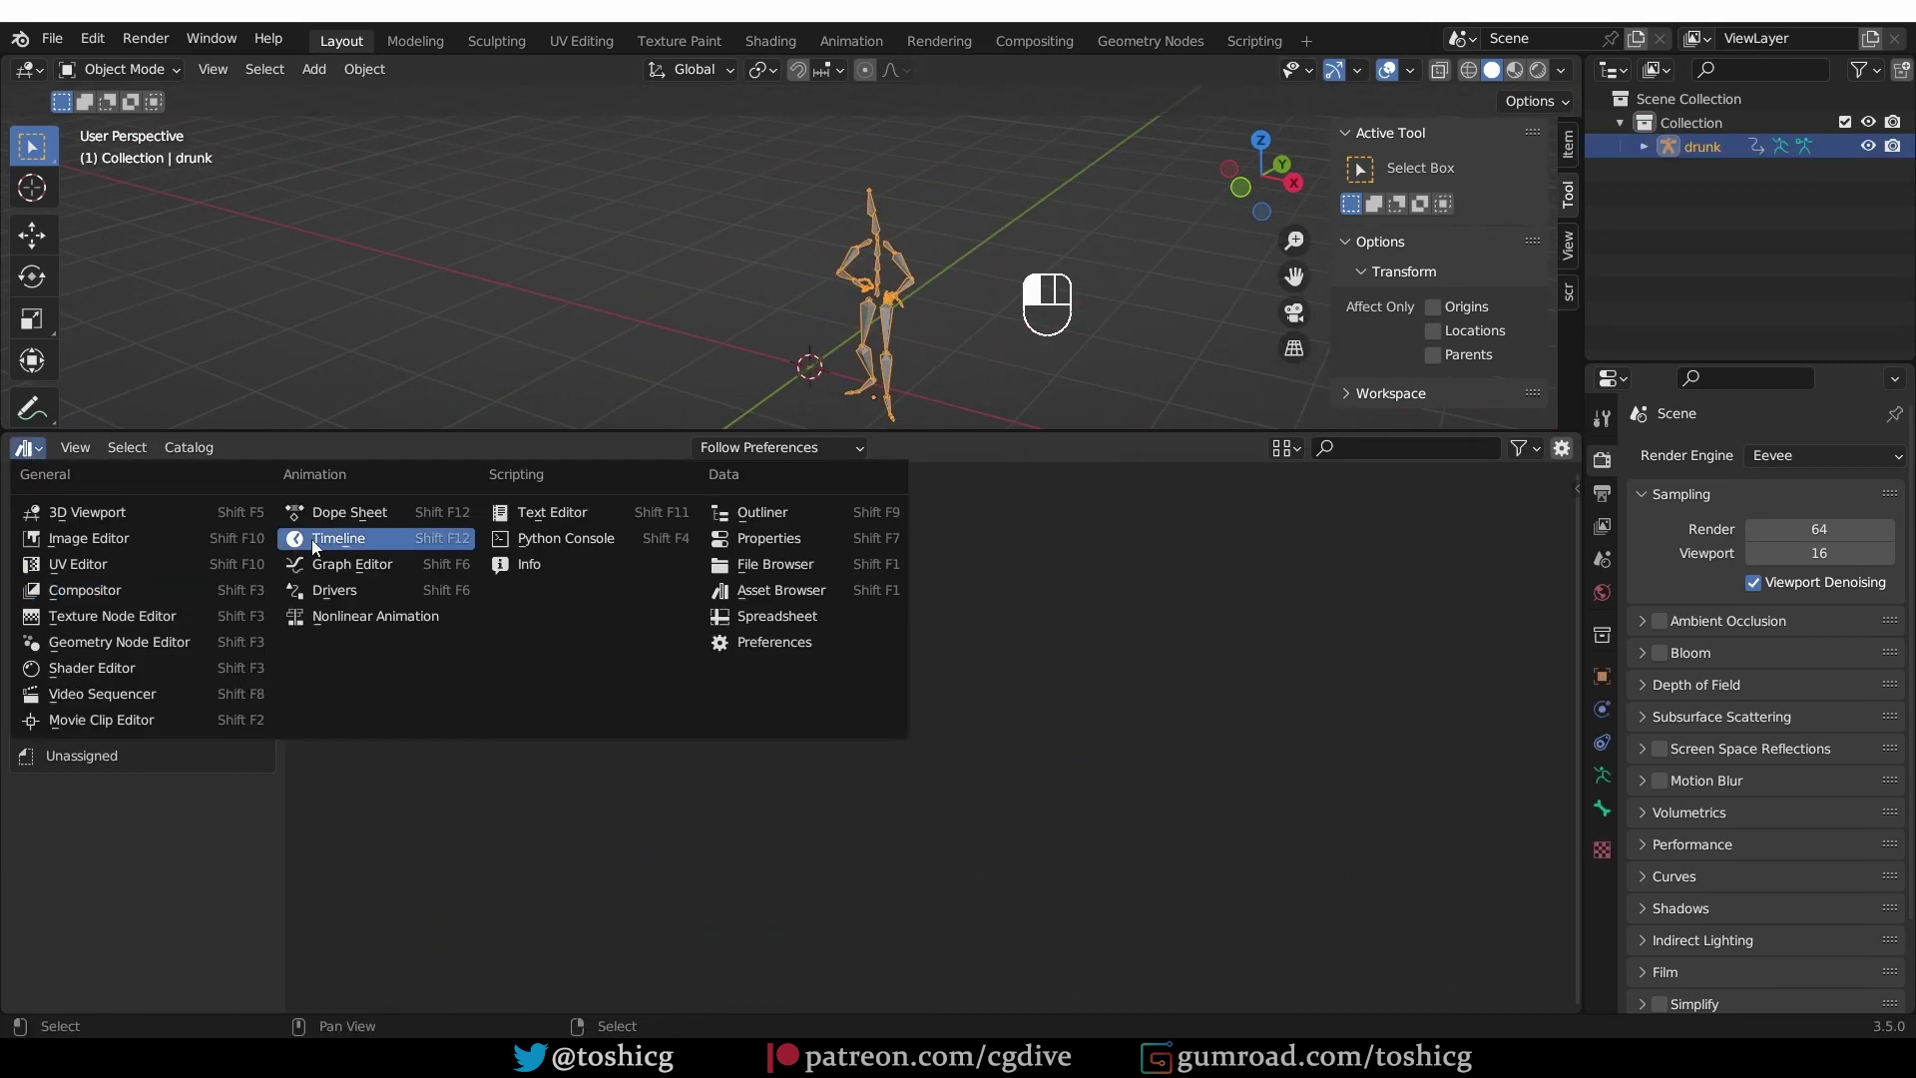
{"action": "left_click", "coordinate": [403, 618]}
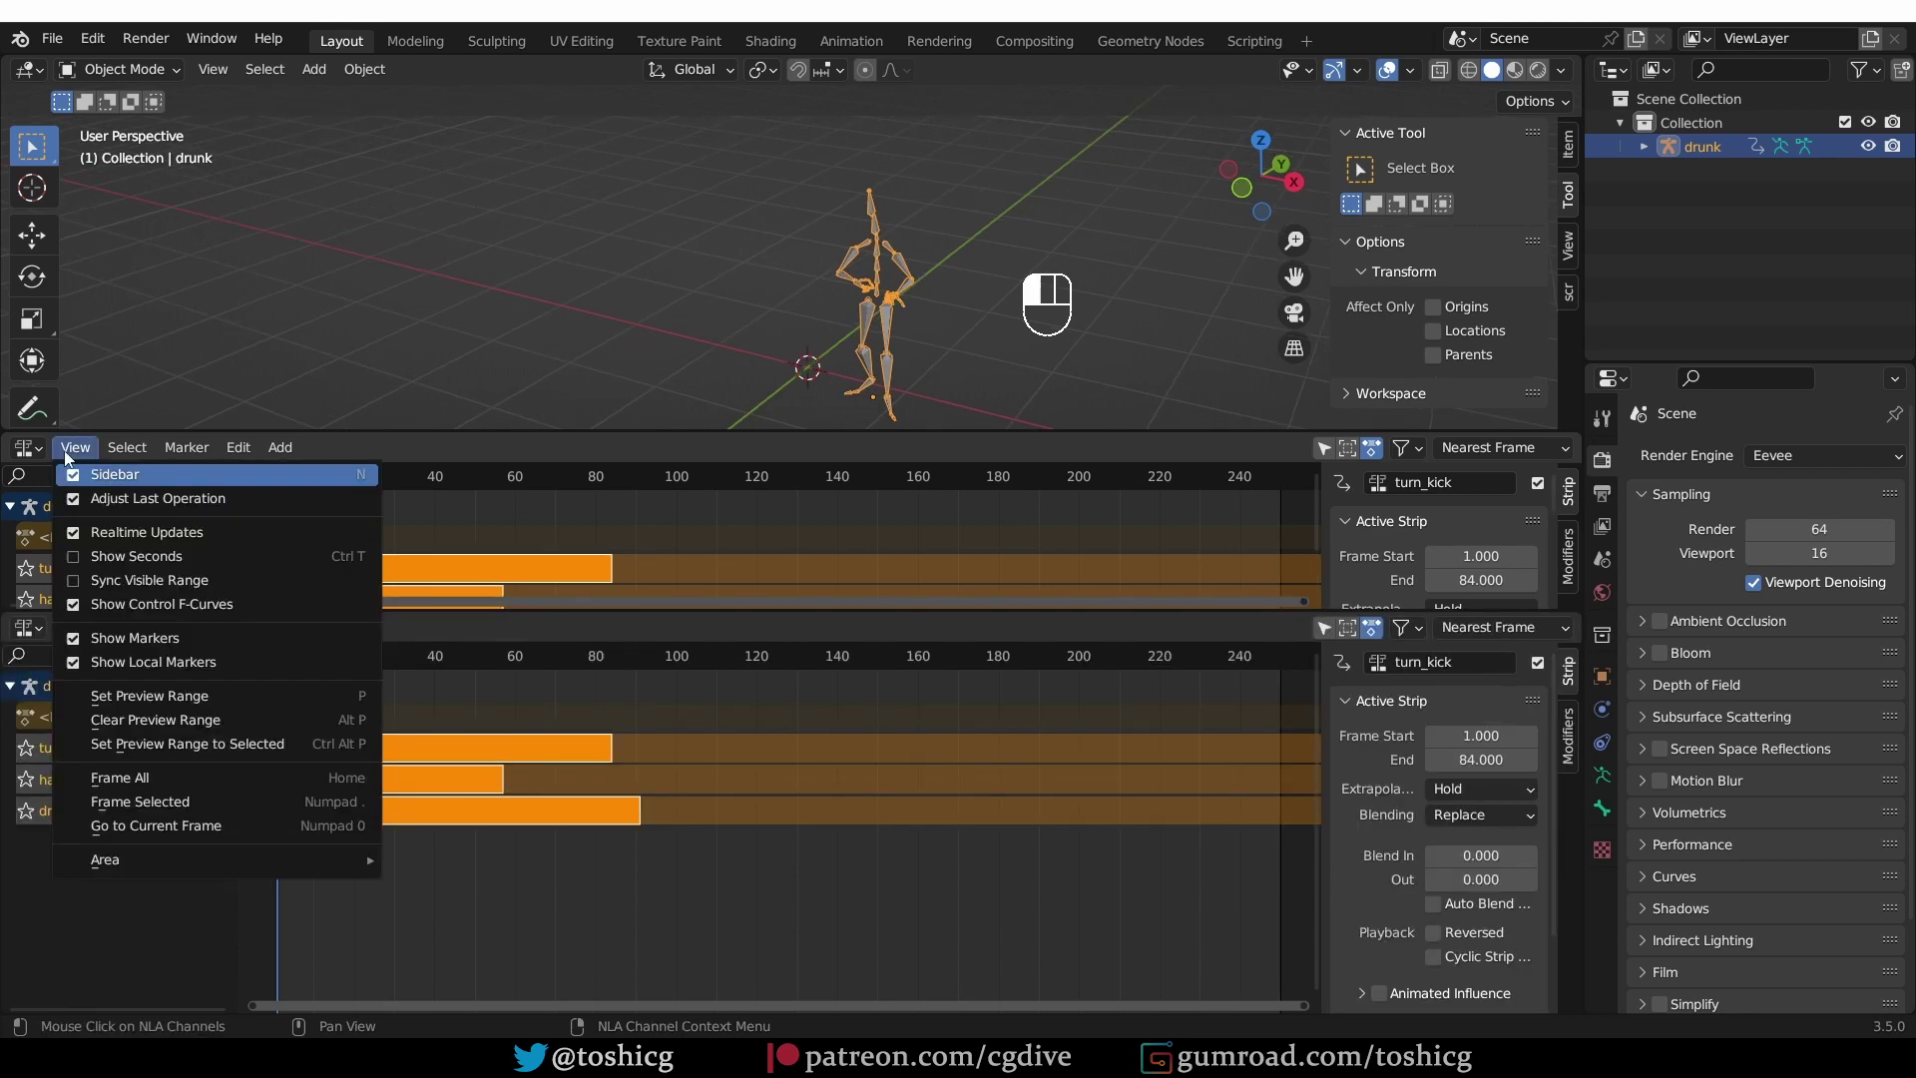
- Split the NLA area into an Action Editor and assign drunk, then turn_kick, to the rig
{"action": "left_click", "coordinate": [391, 614]}
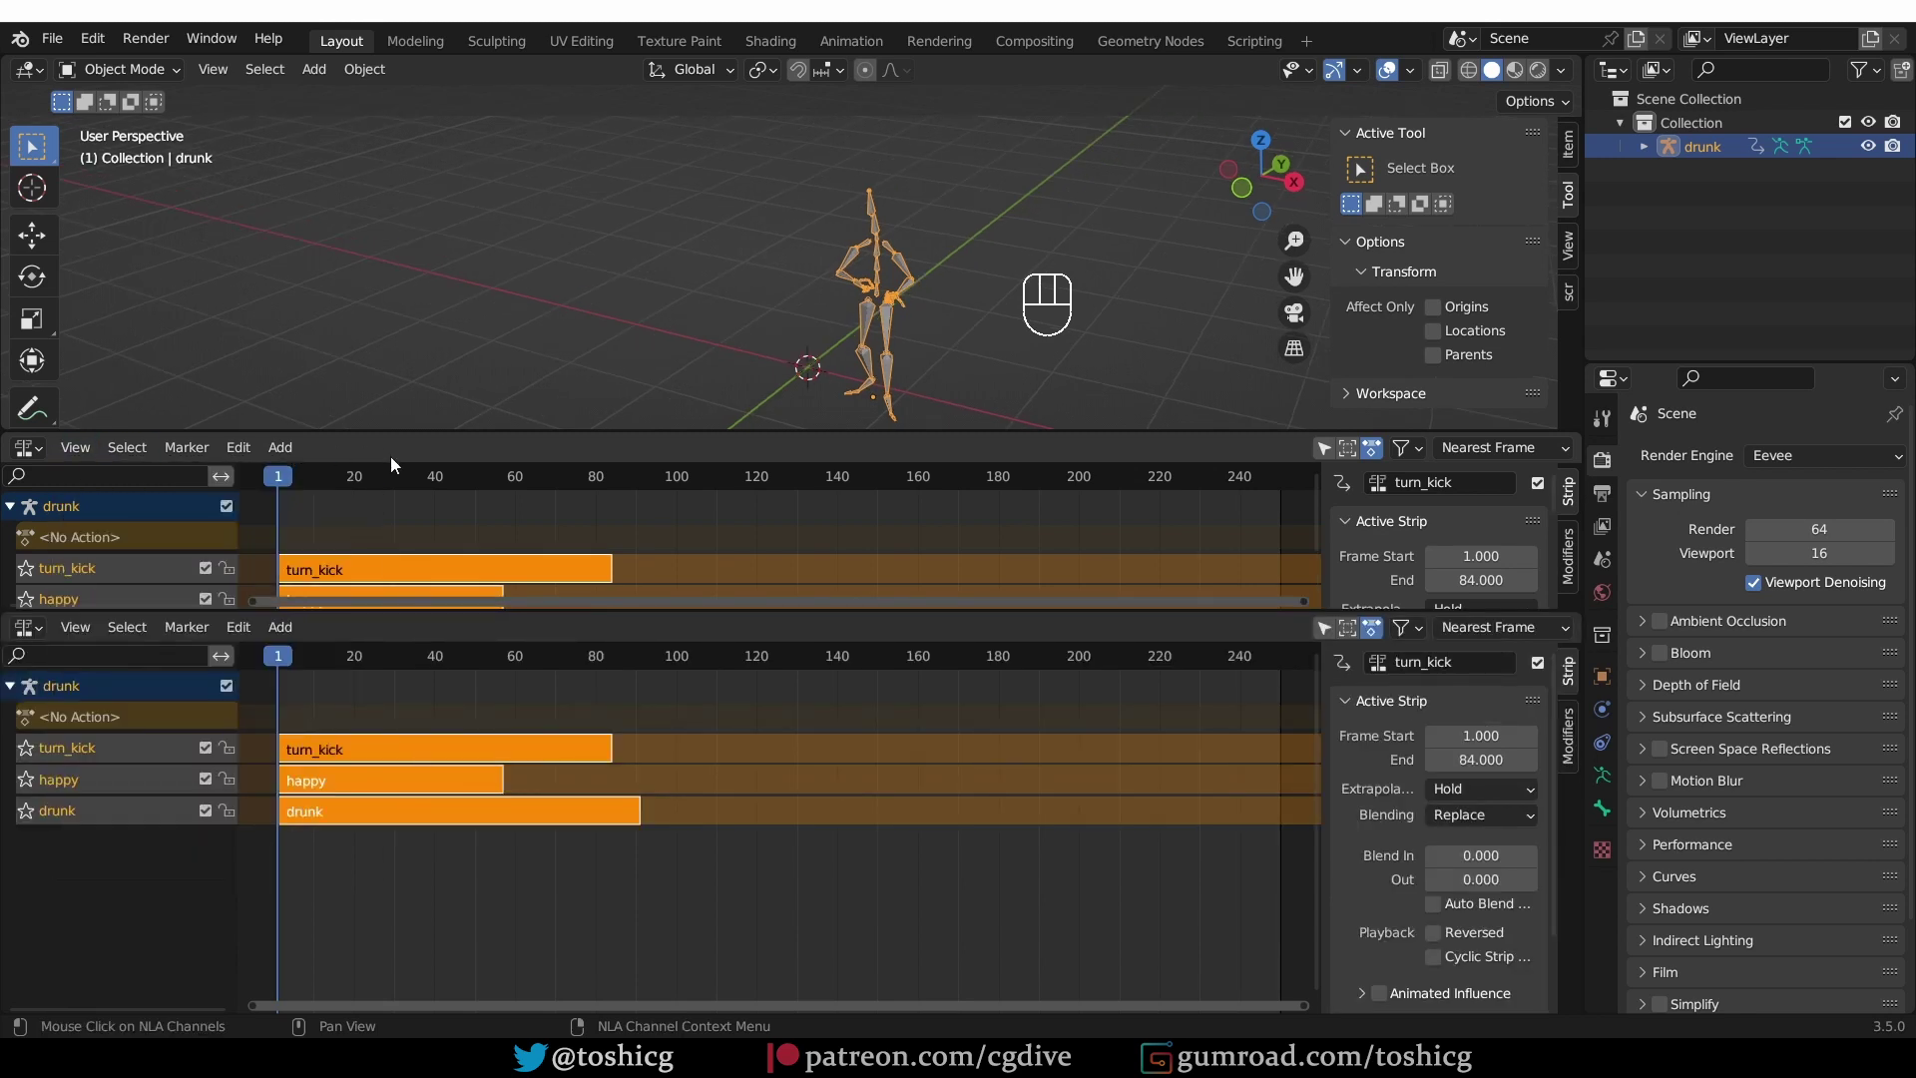
{"action": "left_click", "coordinate": [33, 450]}
{"action": "left_click", "coordinate": [350, 511]}
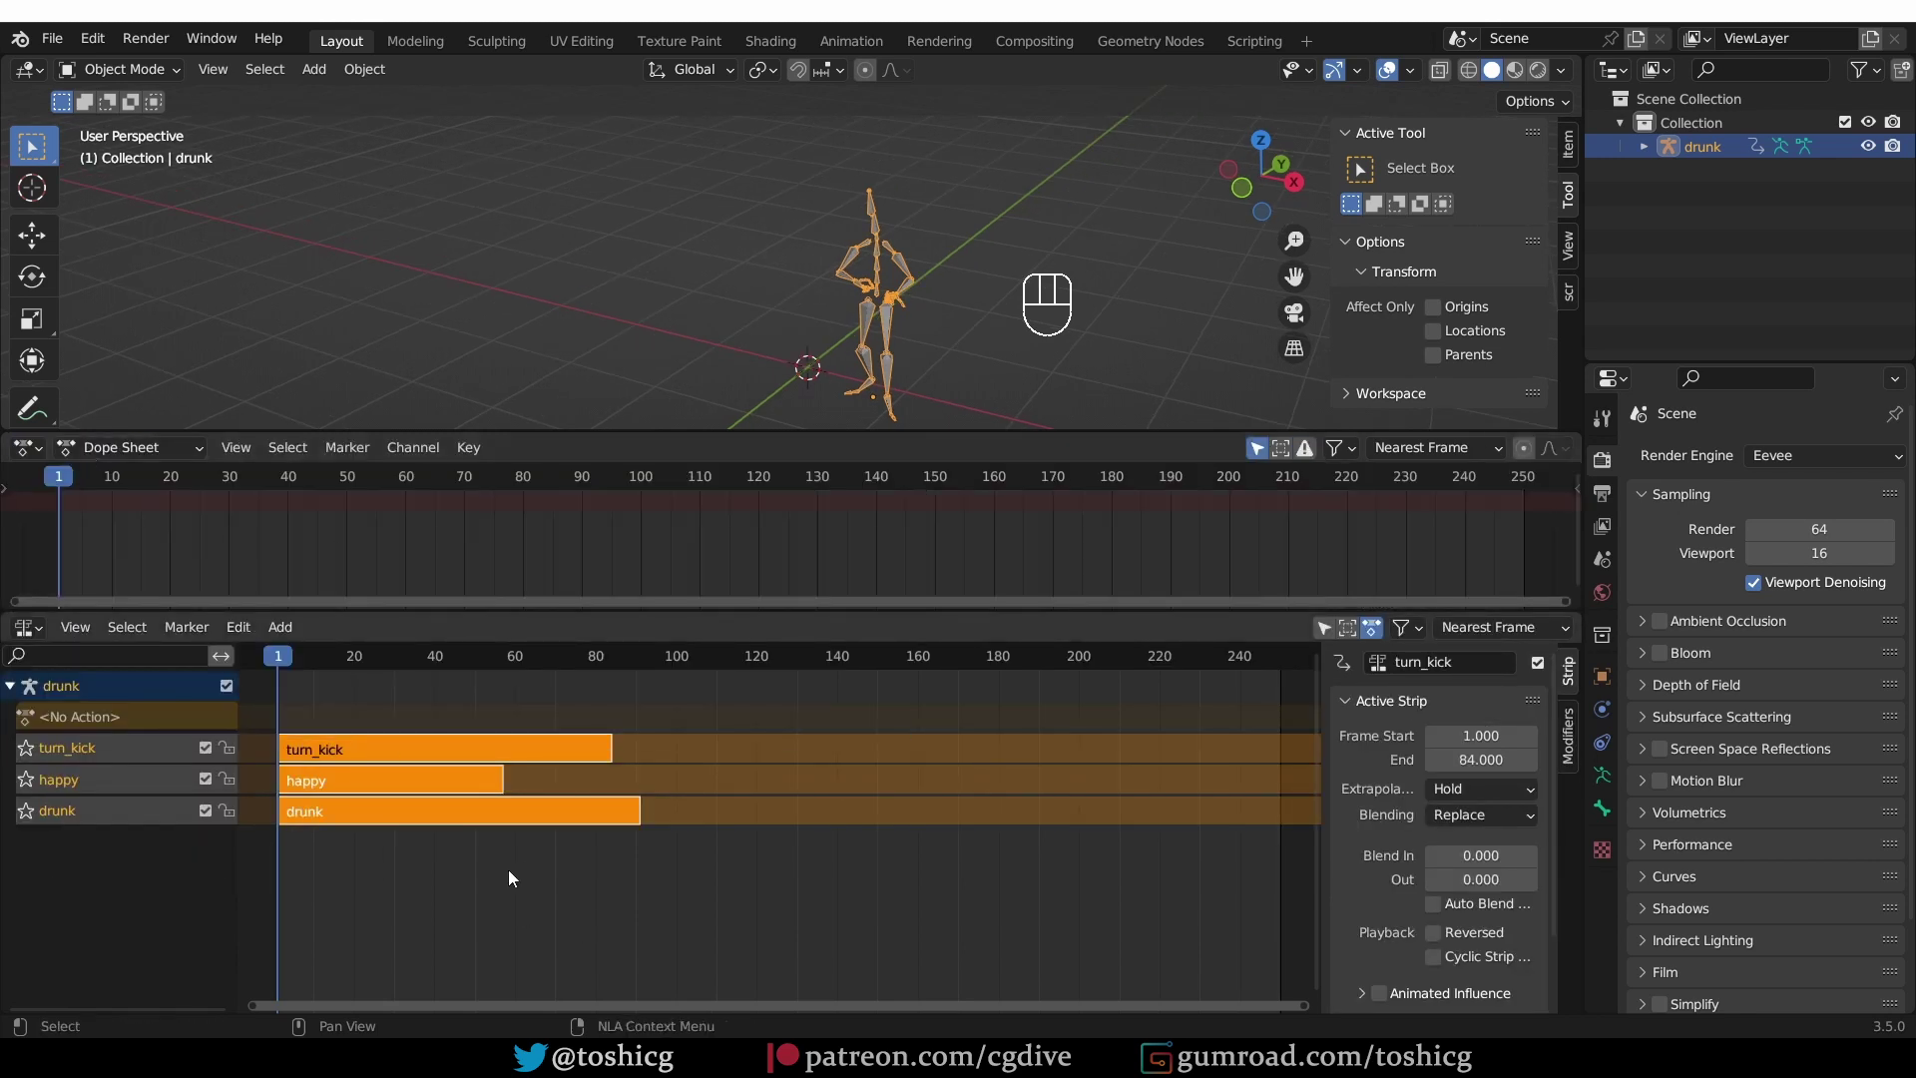
{"action": "left_click", "coordinate": [100, 449]}
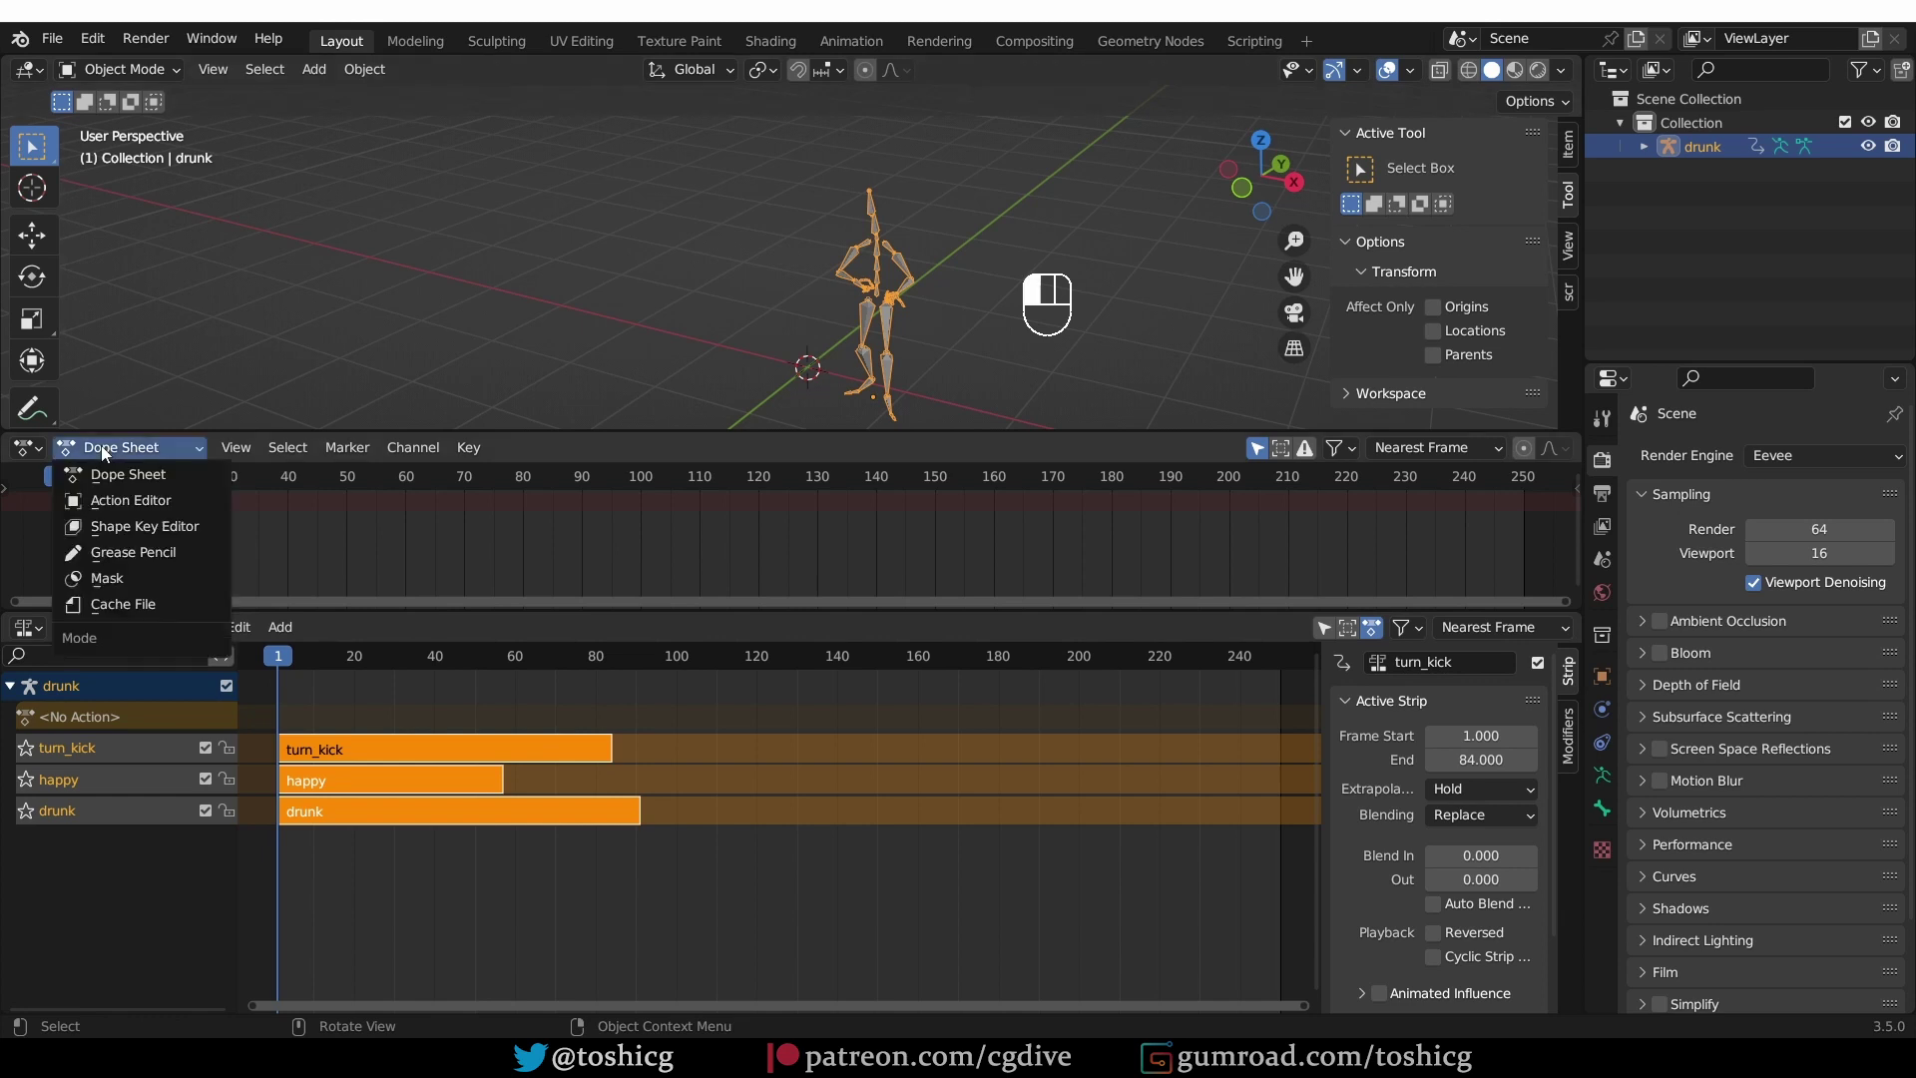
{"action": "left_click", "coordinate": [156, 500]}
{"action": "left_click", "coordinate": [704, 447]}
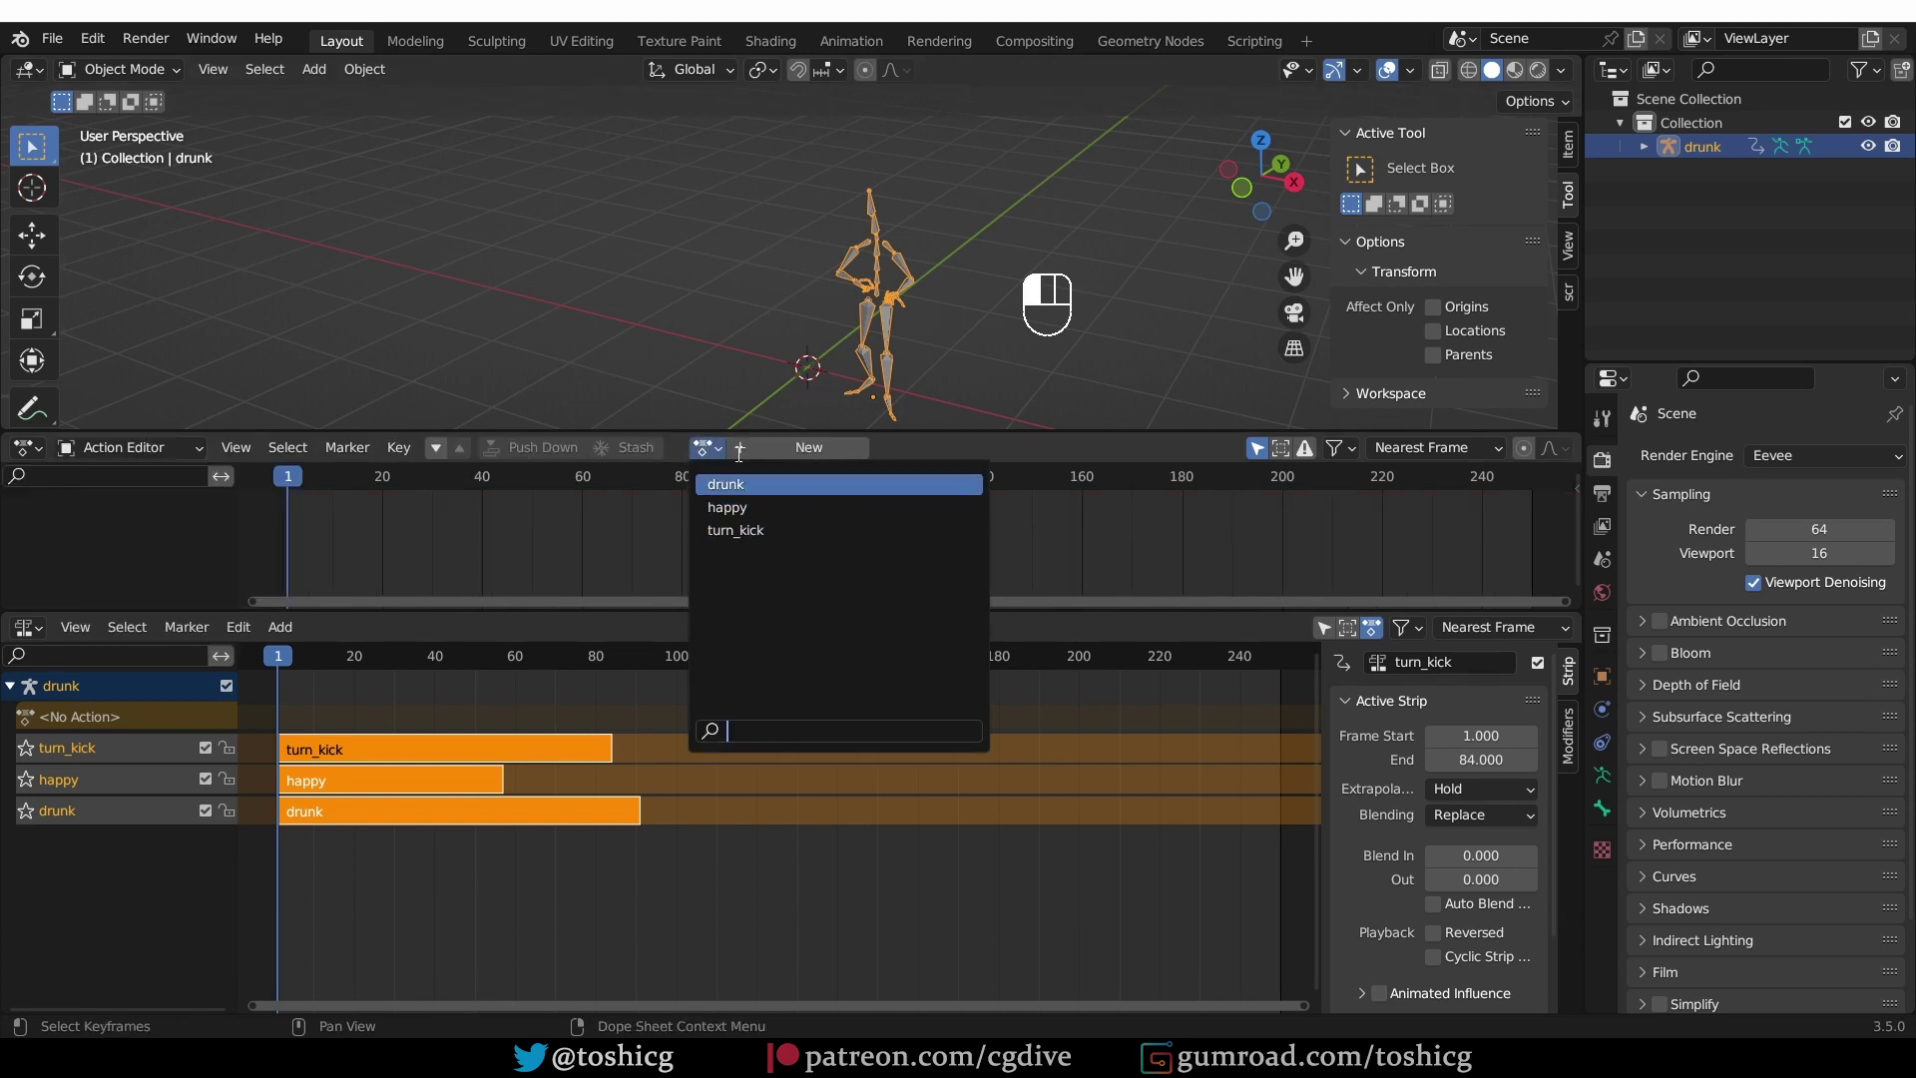
{"action": "left_click", "coordinate": [799, 484]}
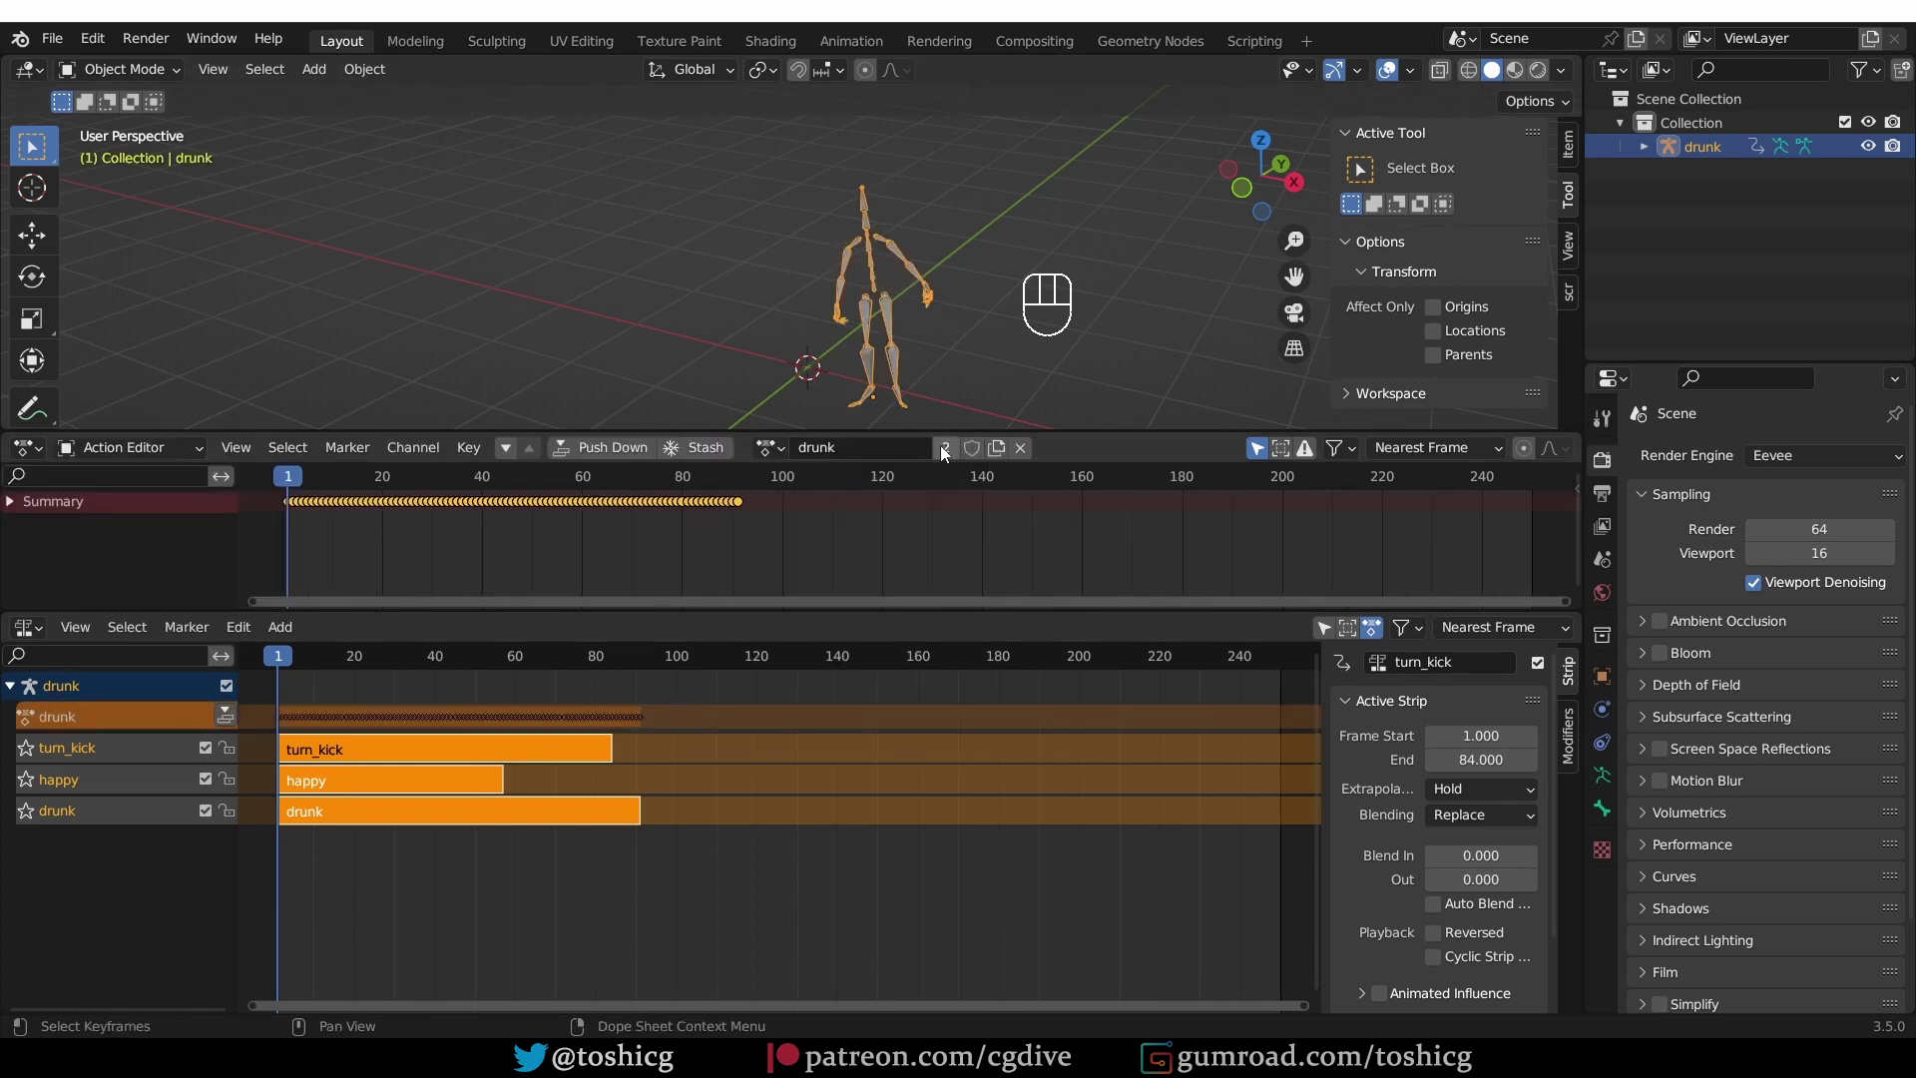
{"action": "left_click", "coordinate": [768, 447]}
{"action": "left_click", "coordinate": [804, 530]}
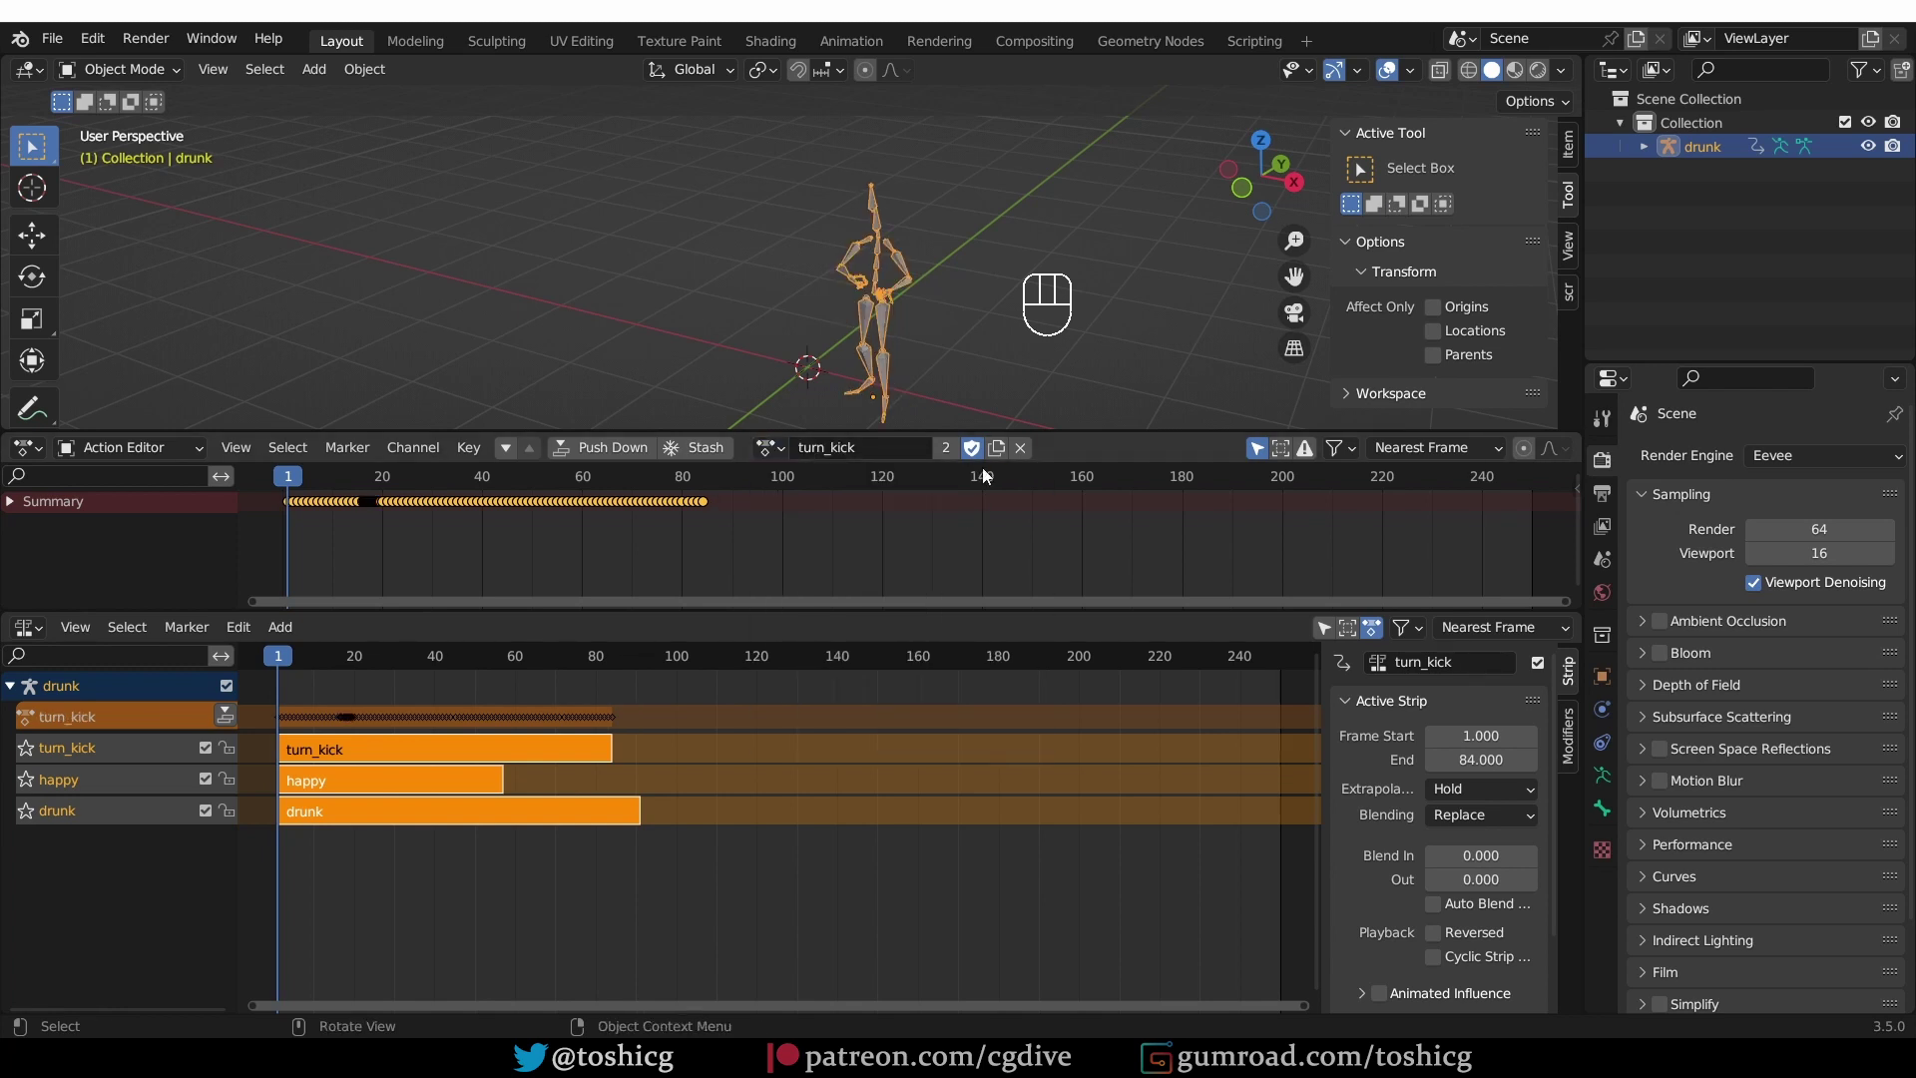
- Delete the drunk rig with X and confirm
{"action": "key", "text": "Tab"}
{"action": "key", "text": "x"}
{"action": "left_click", "coordinate": [825, 271]}
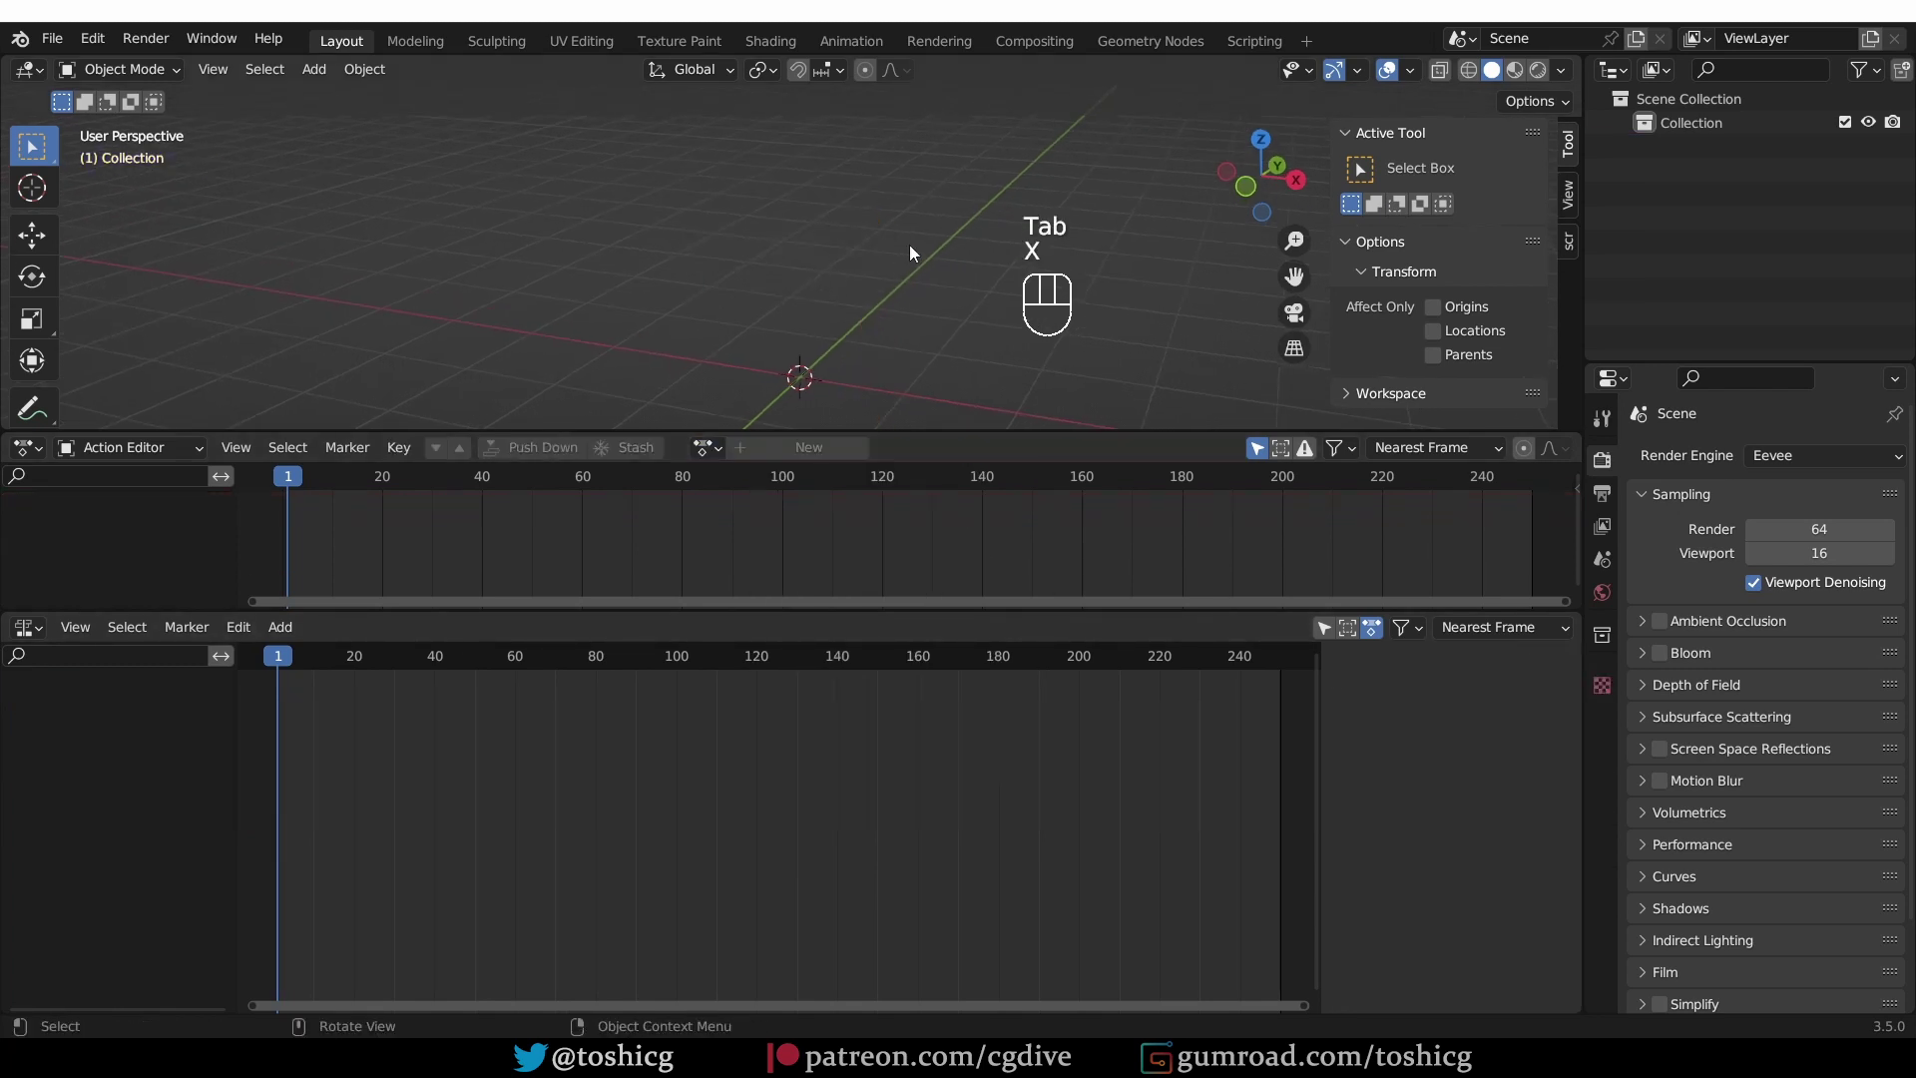
- Reopen the recently saved animation_library1.blend and box-select its NLA action strips
{"action": "left_click", "coordinate": [720, 448]}
{"action": "left_click", "coordinate": [812, 530]}
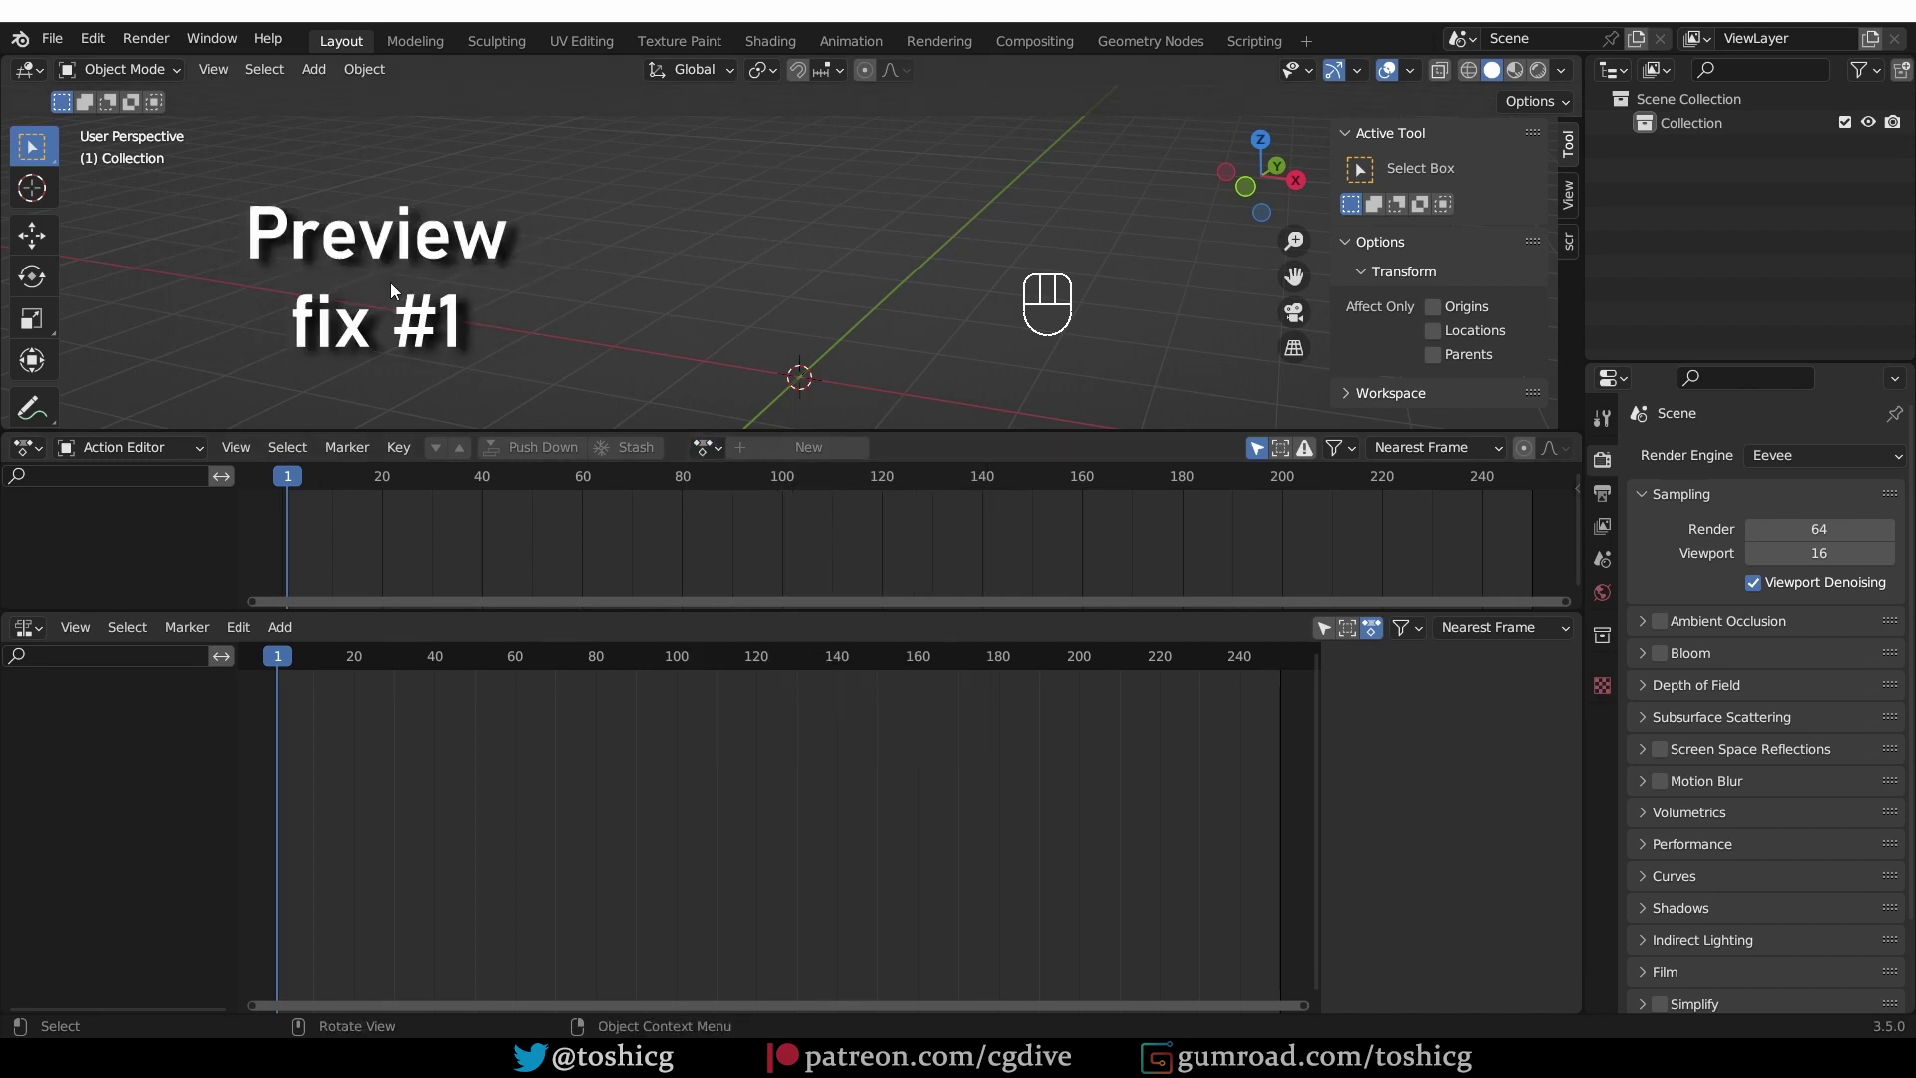
{"action": "left_click", "coordinate": [52, 38]}
{"action": "mouse_move", "coordinate": [99, 116]}
{"action": "left_click", "coordinate": [410, 115]}
{"action": "middle_click_drag", "start_coordinate": [520, 751], "coordinate": [522, 728]}
{"action": "left_click_drag", "start_coordinate": [513, 713], "coordinate": [590, 810]}
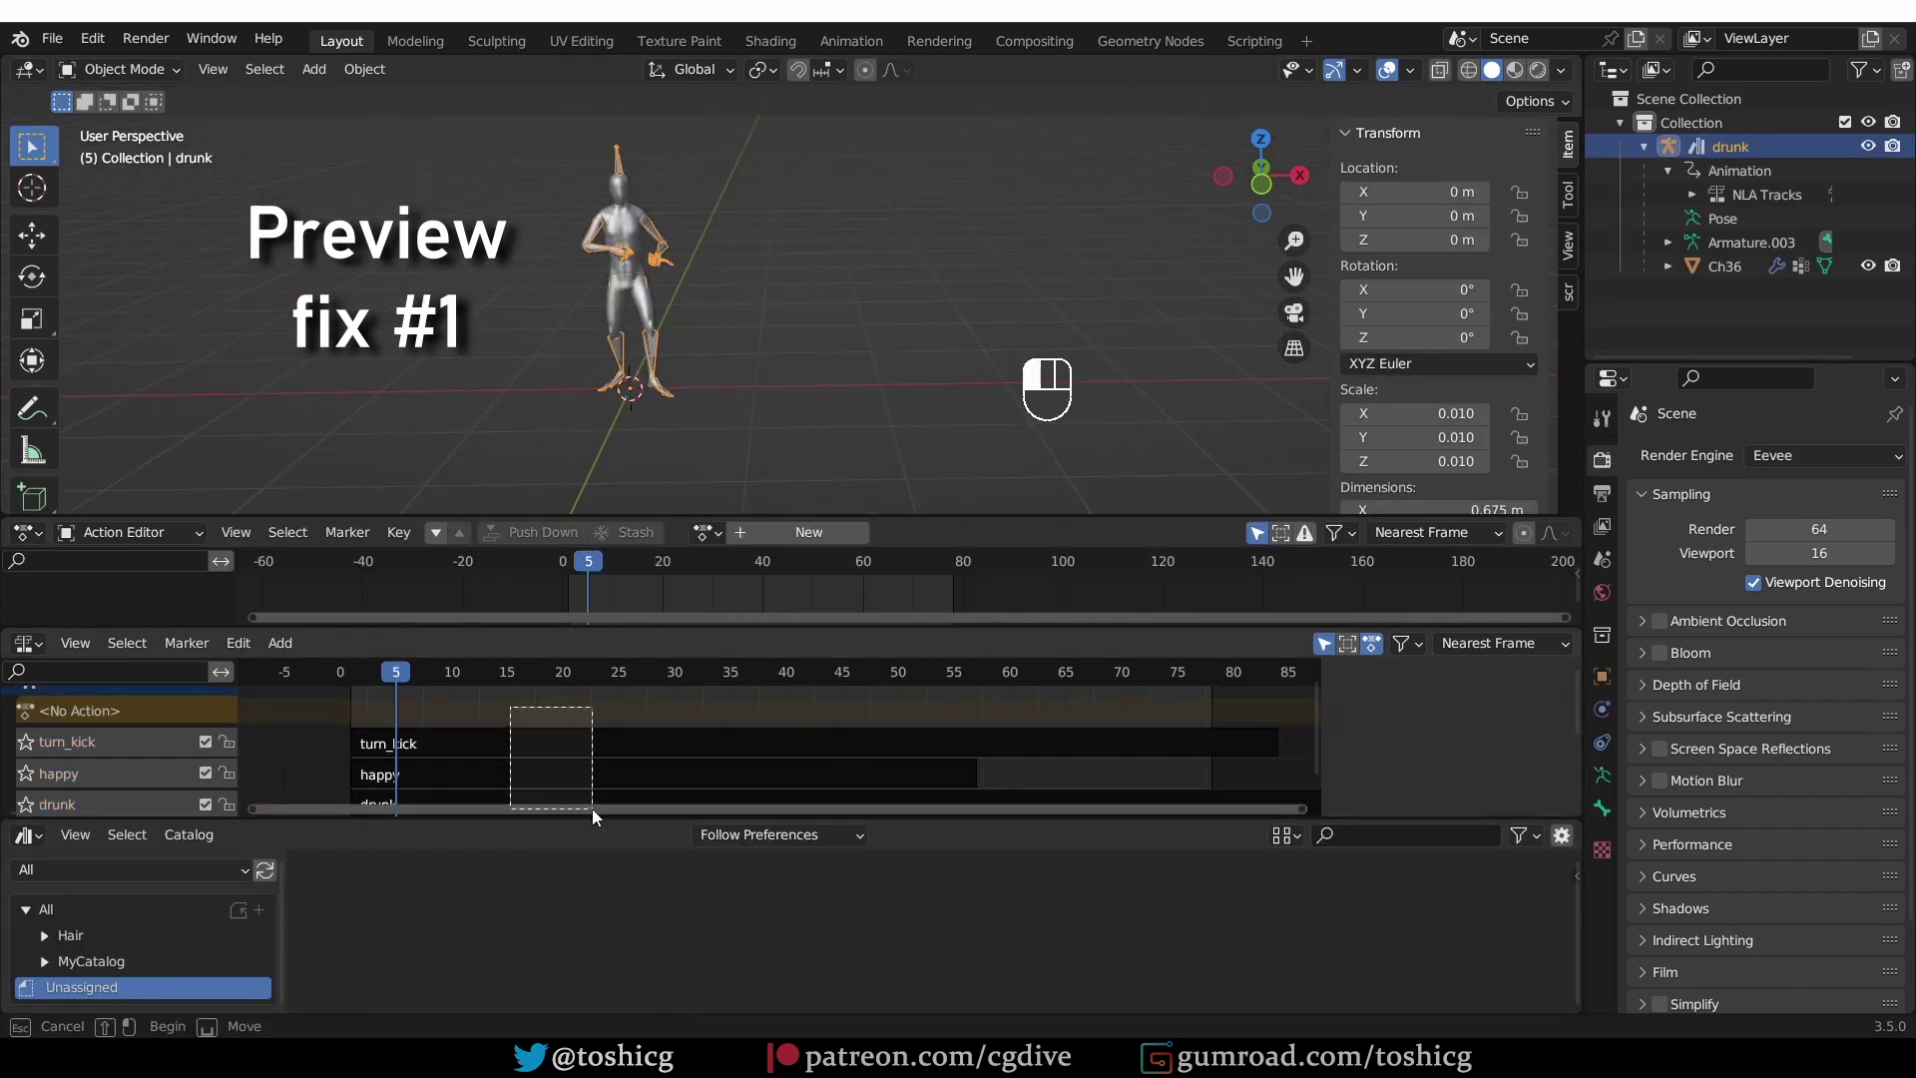
- Delete the NLA strips and duplicate the drunk rig with its Ch36 mesh along X
{"action": "key", "text": "Delete"}
{"action": "key", "text": "Delete"}
{"action": "key", "text": "Delete"}
{"action": "key", "text": "Delete"}
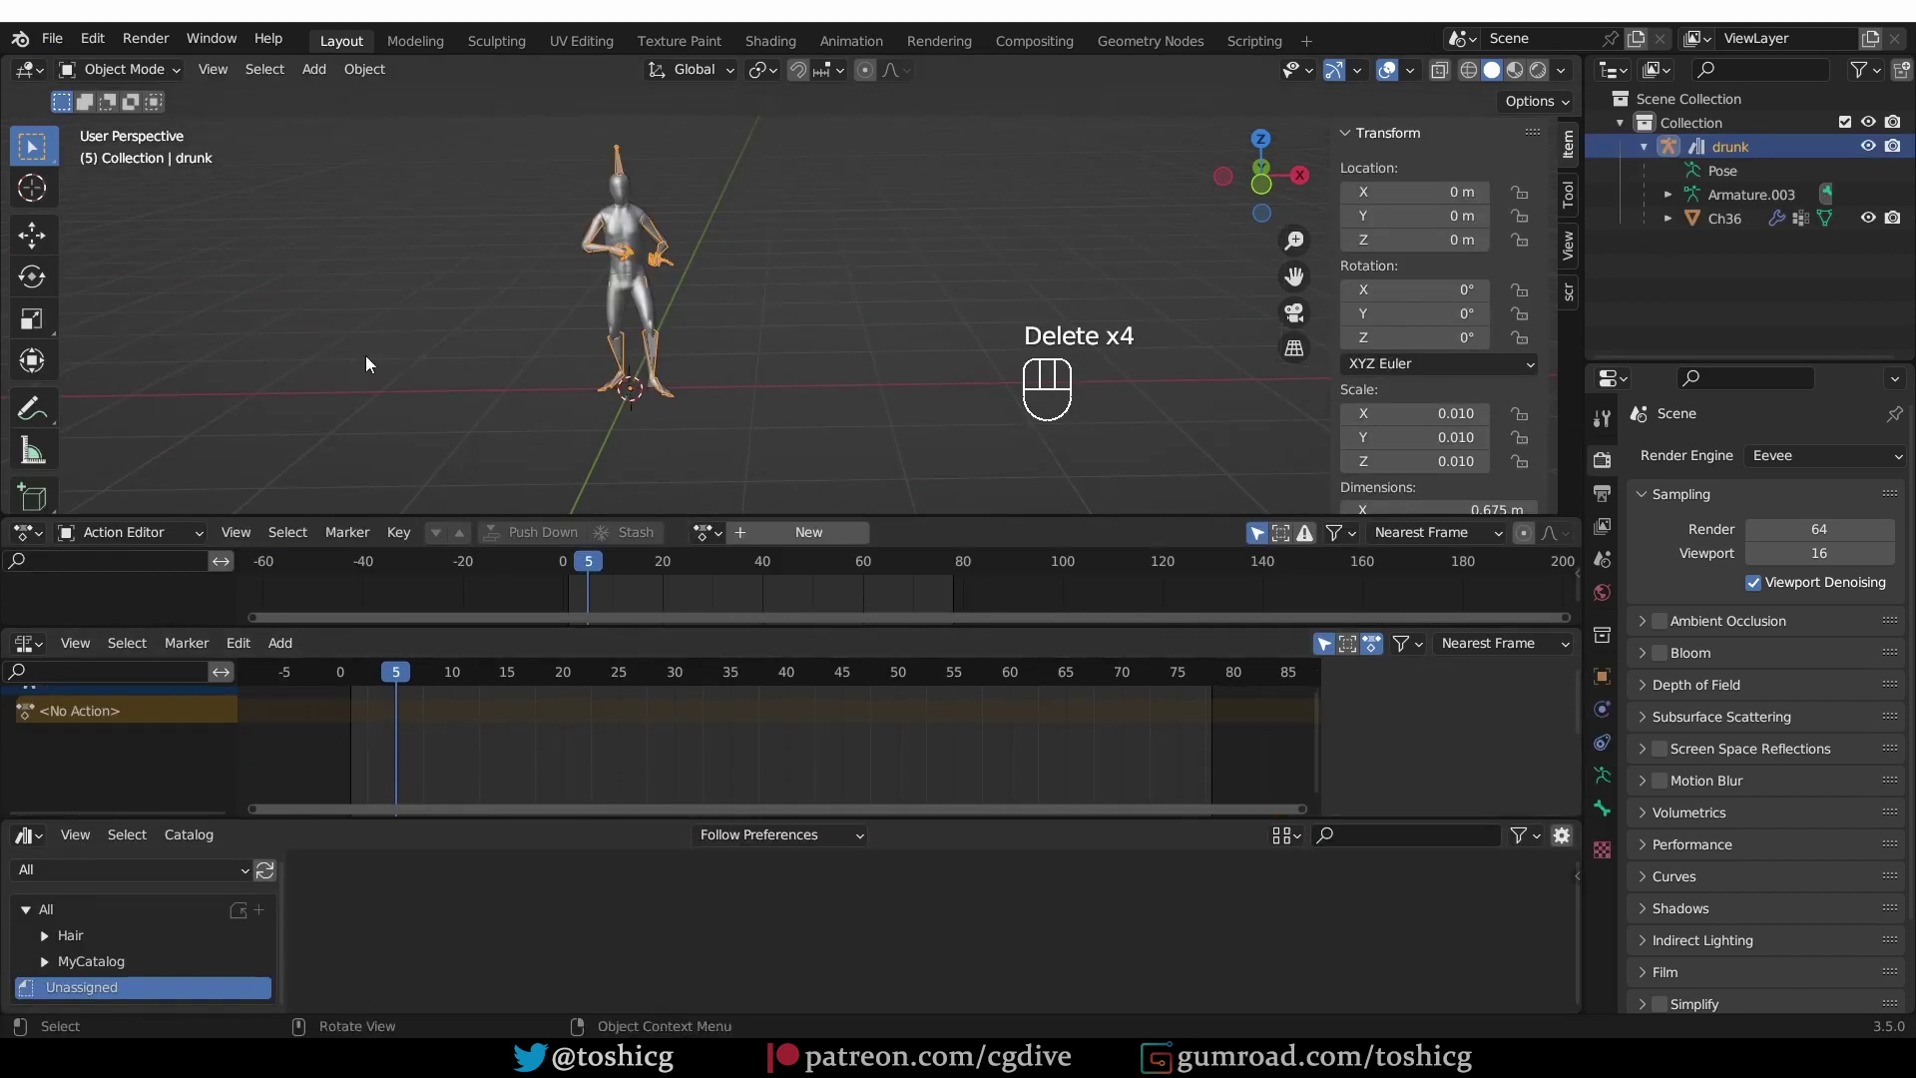
{"action": "middle_click_drag", "start_coordinate": [583, 227], "coordinate": [621, 278], "text": "shift"}
{"action": "scroll", "coordinate": [629, 299], "scroll_direction": "up", "scroll_amount": 1}
{"action": "left_click_drag", "start_coordinate": [622, 299], "coordinate": [668, 356], "text": "shift"}
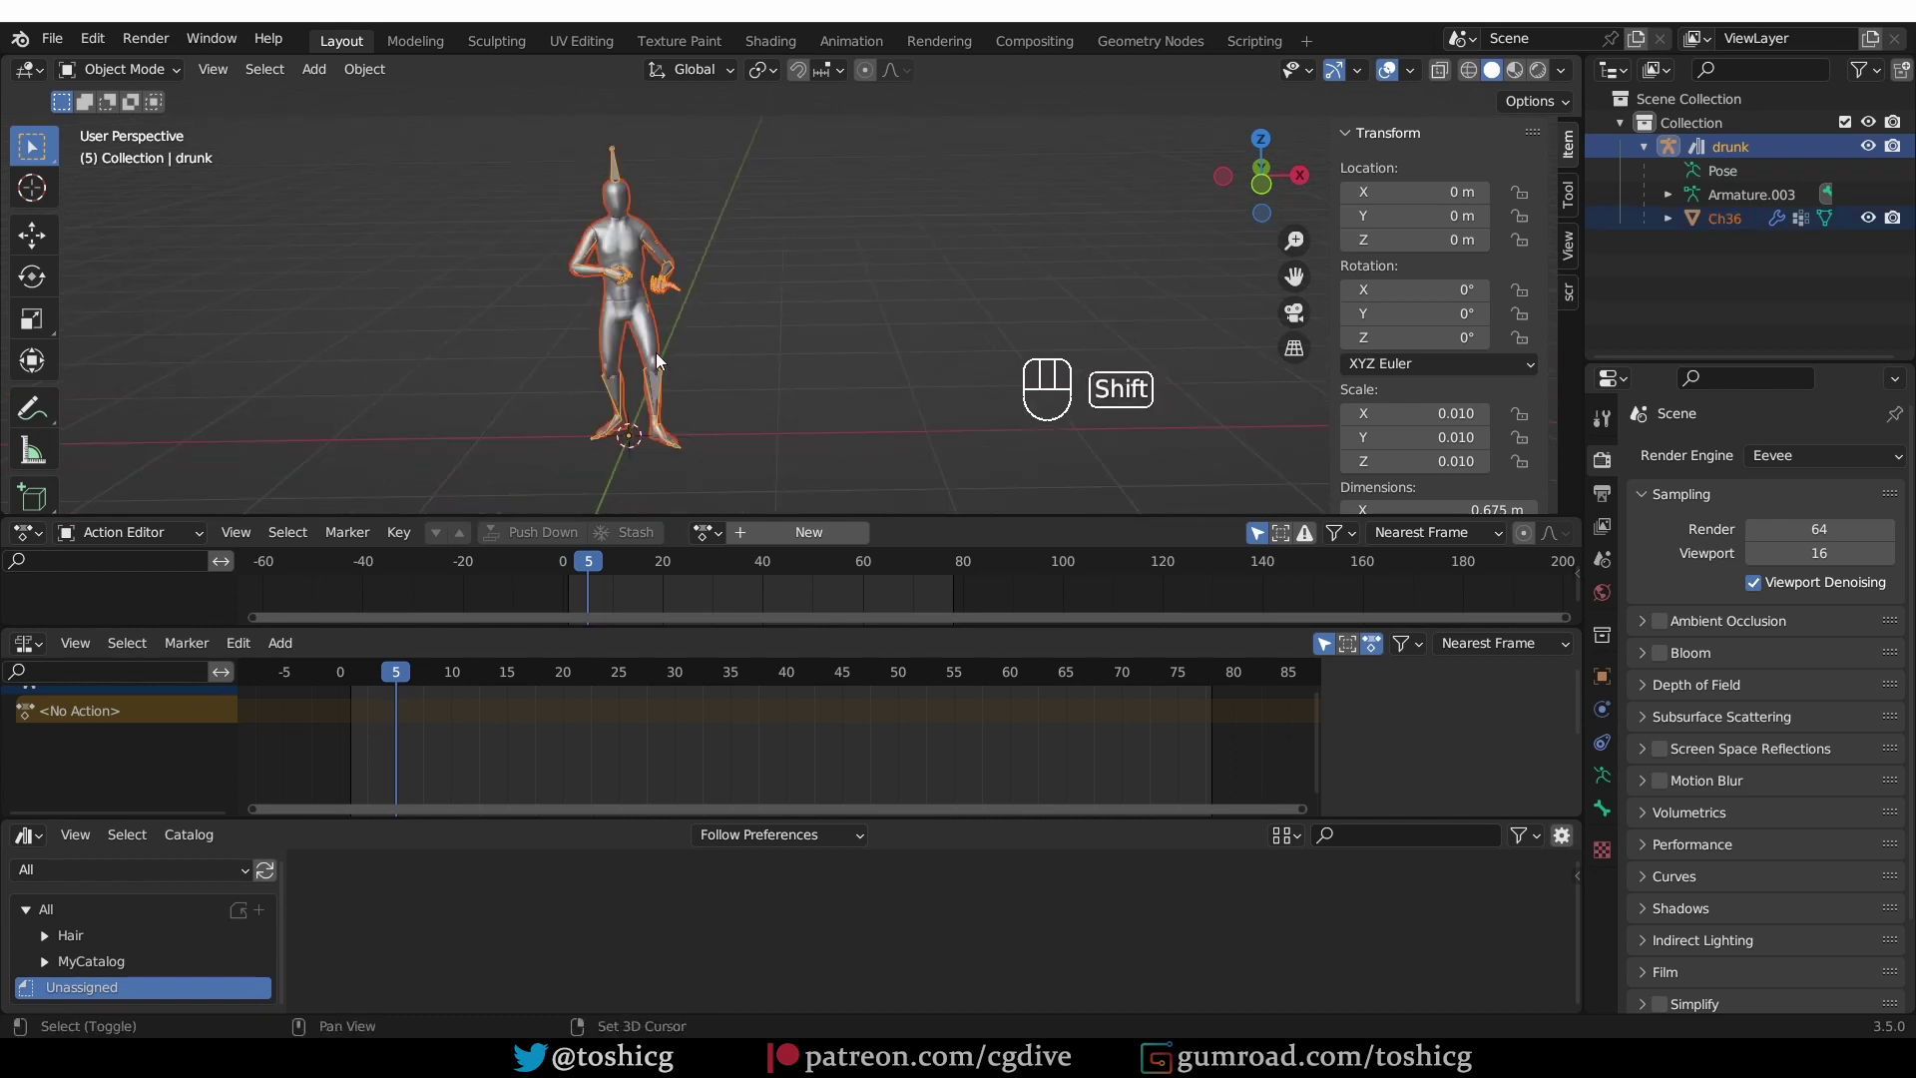
{"action": "key", "text": "shift+d"}
{"action": "key", "text": "x"}
{"action": "left_click", "coordinate": [834, 285]}
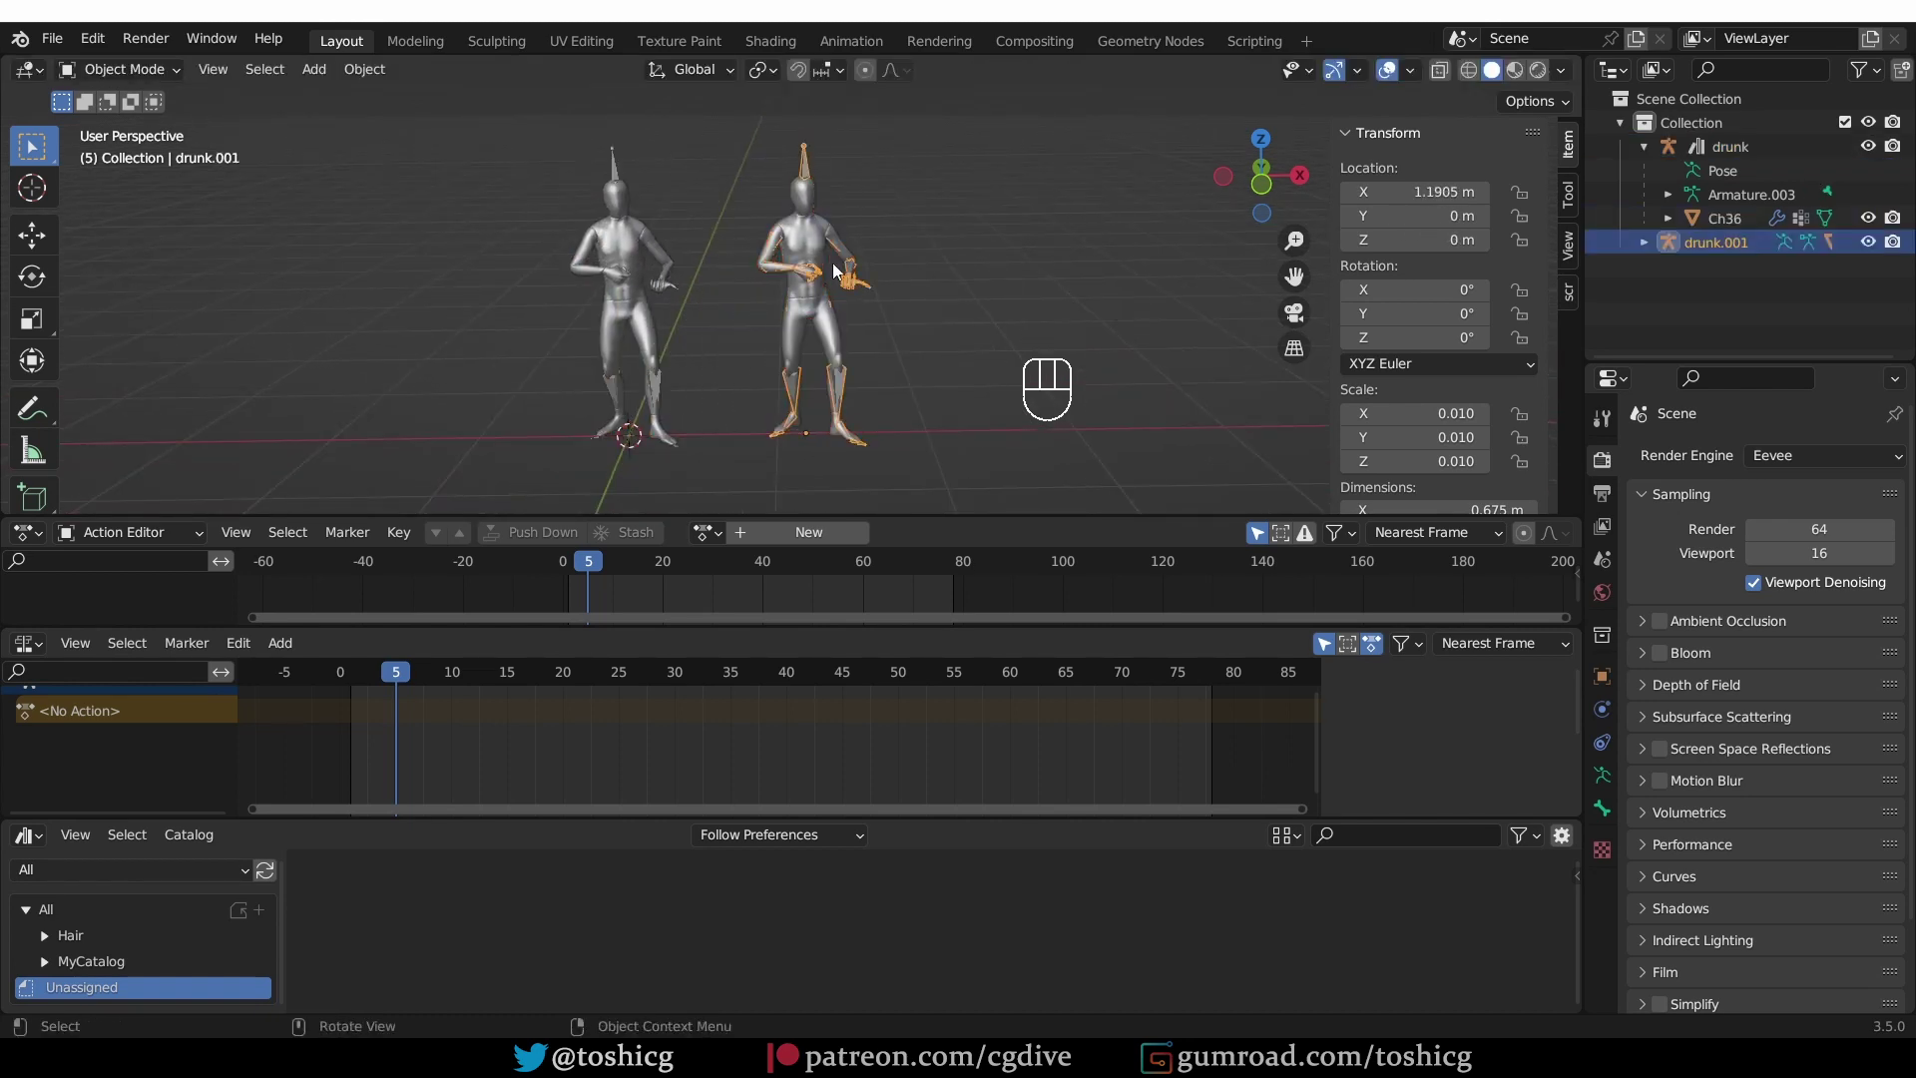
- Assign happy to the middle rig and expand drunk.001 and drunk.002 in the outliner
{"action": "left_click", "coordinate": [706, 532]}
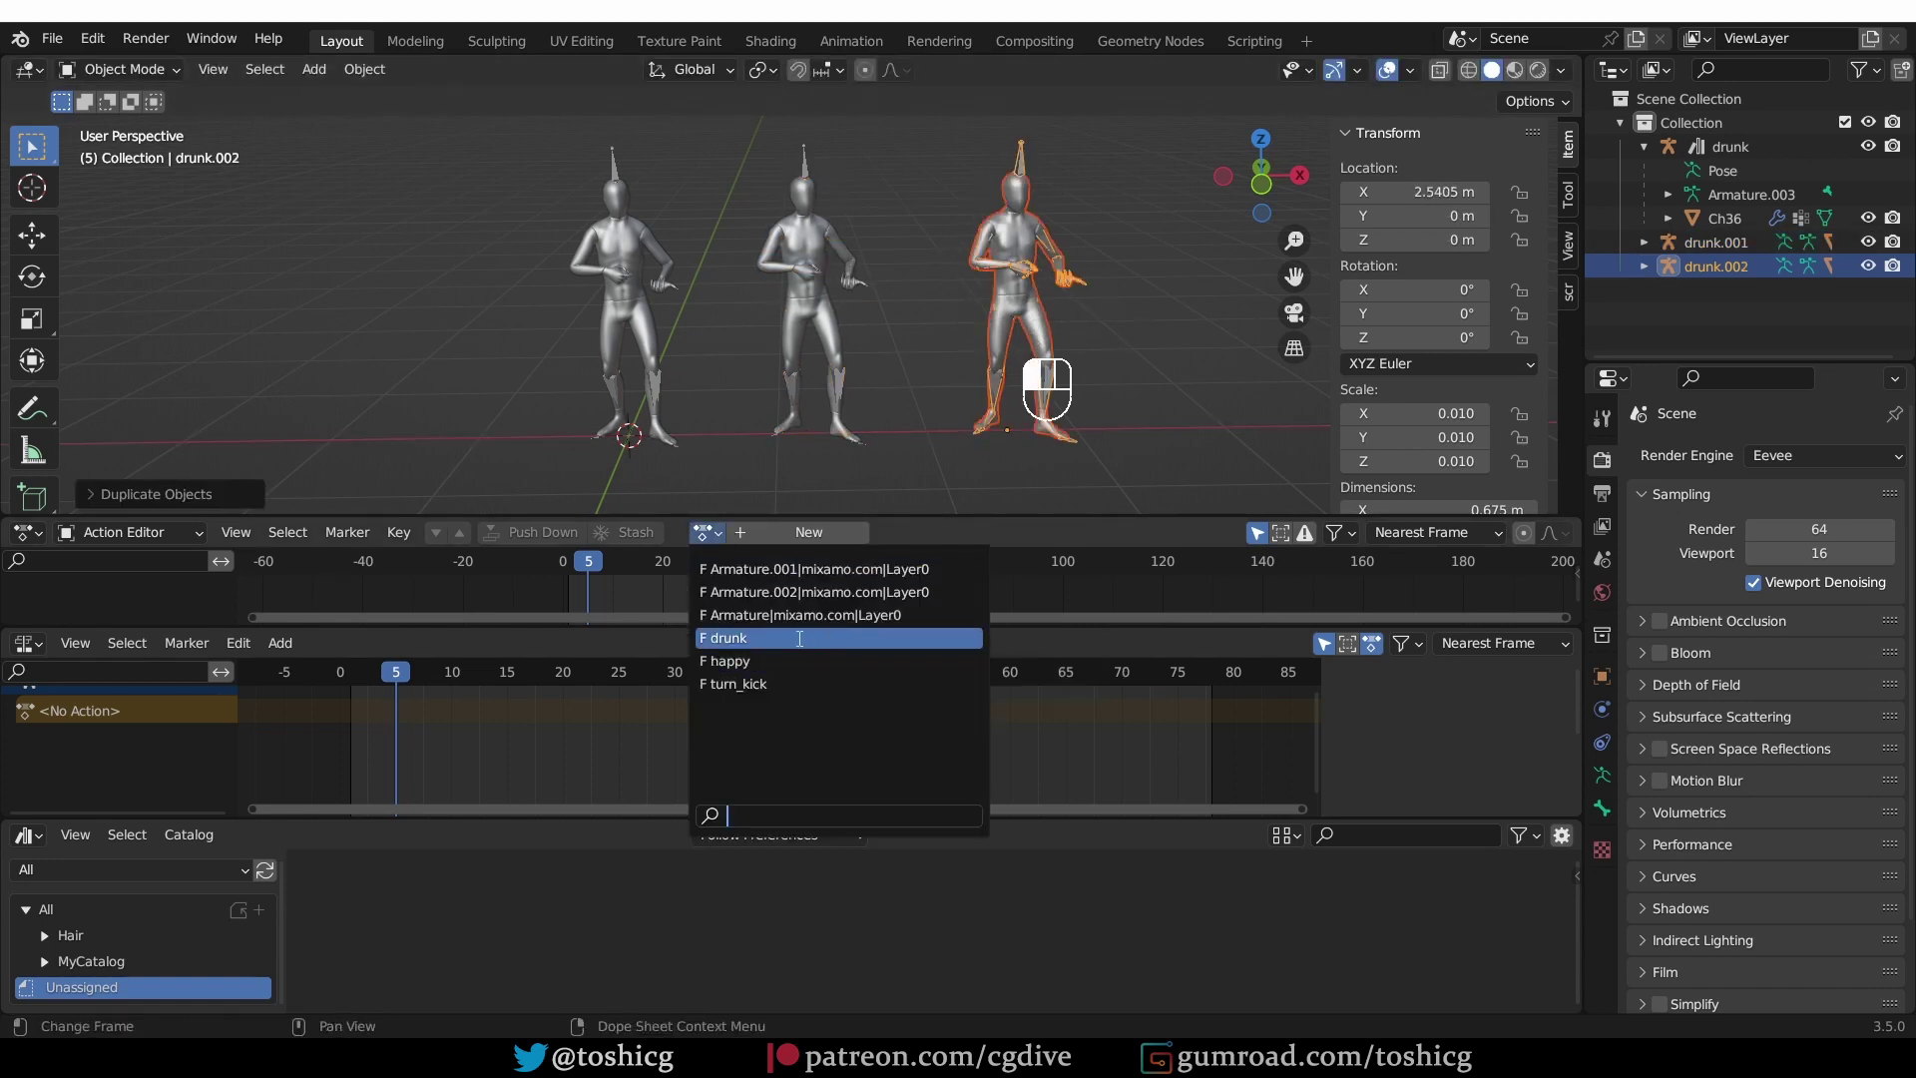
{"action": "left_click", "coordinate": [739, 646]}
{"action": "left_click", "coordinate": [1645, 243]}
{"action": "left_click", "coordinate": [1669, 267]}
{"action": "scroll", "coordinate": [1696, 290], "scroll_direction": "down", "scroll_amount": 2}
{"action": "left_click", "coordinate": [1644, 337]}
- Select a rig in the outliner, assign it turn_kick, and widen the outliner
{"action": "scroll", "coordinate": [1727, 334], "scroll_direction": "down", "scroll_amount": 3}
{"action": "left_click", "coordinate": [1717, 242]}
{"action": "scroll", "coordinate": [1739, 261], "scroll_direction": "up", "scroll_amount": 4}
{"action": "left_click", "coordinate": [1729, 147]}
{"action": "left_click", "coordinate": [1668, 219]}
{"action": "left_click", "coordinate": [706, 534]}
{"action": "left_click", "coordinate": [739, 668]}
{"action": "left_click", "coordinate": [1668, 171]}
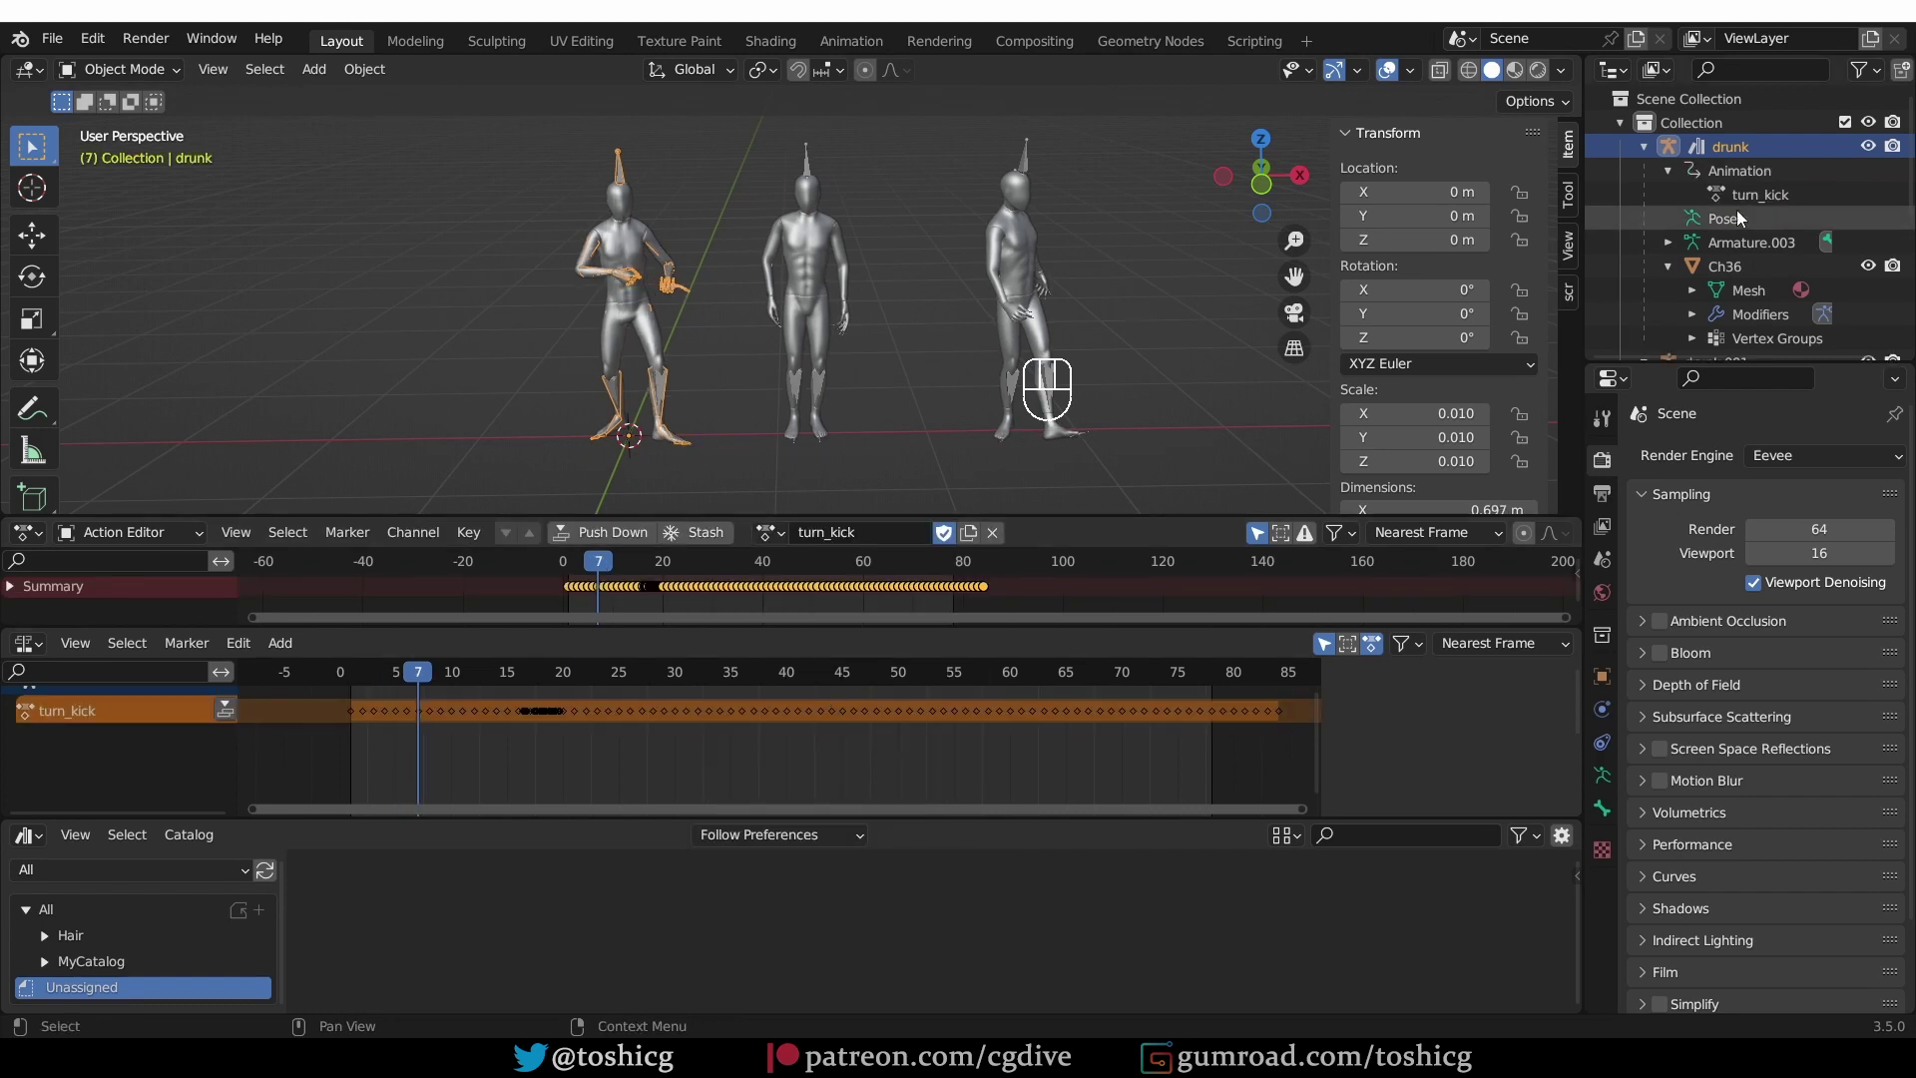
{"action": "scroll", "coordinate": [1746, 217], "scroll_direction": "down", "scroll_amount": 6}
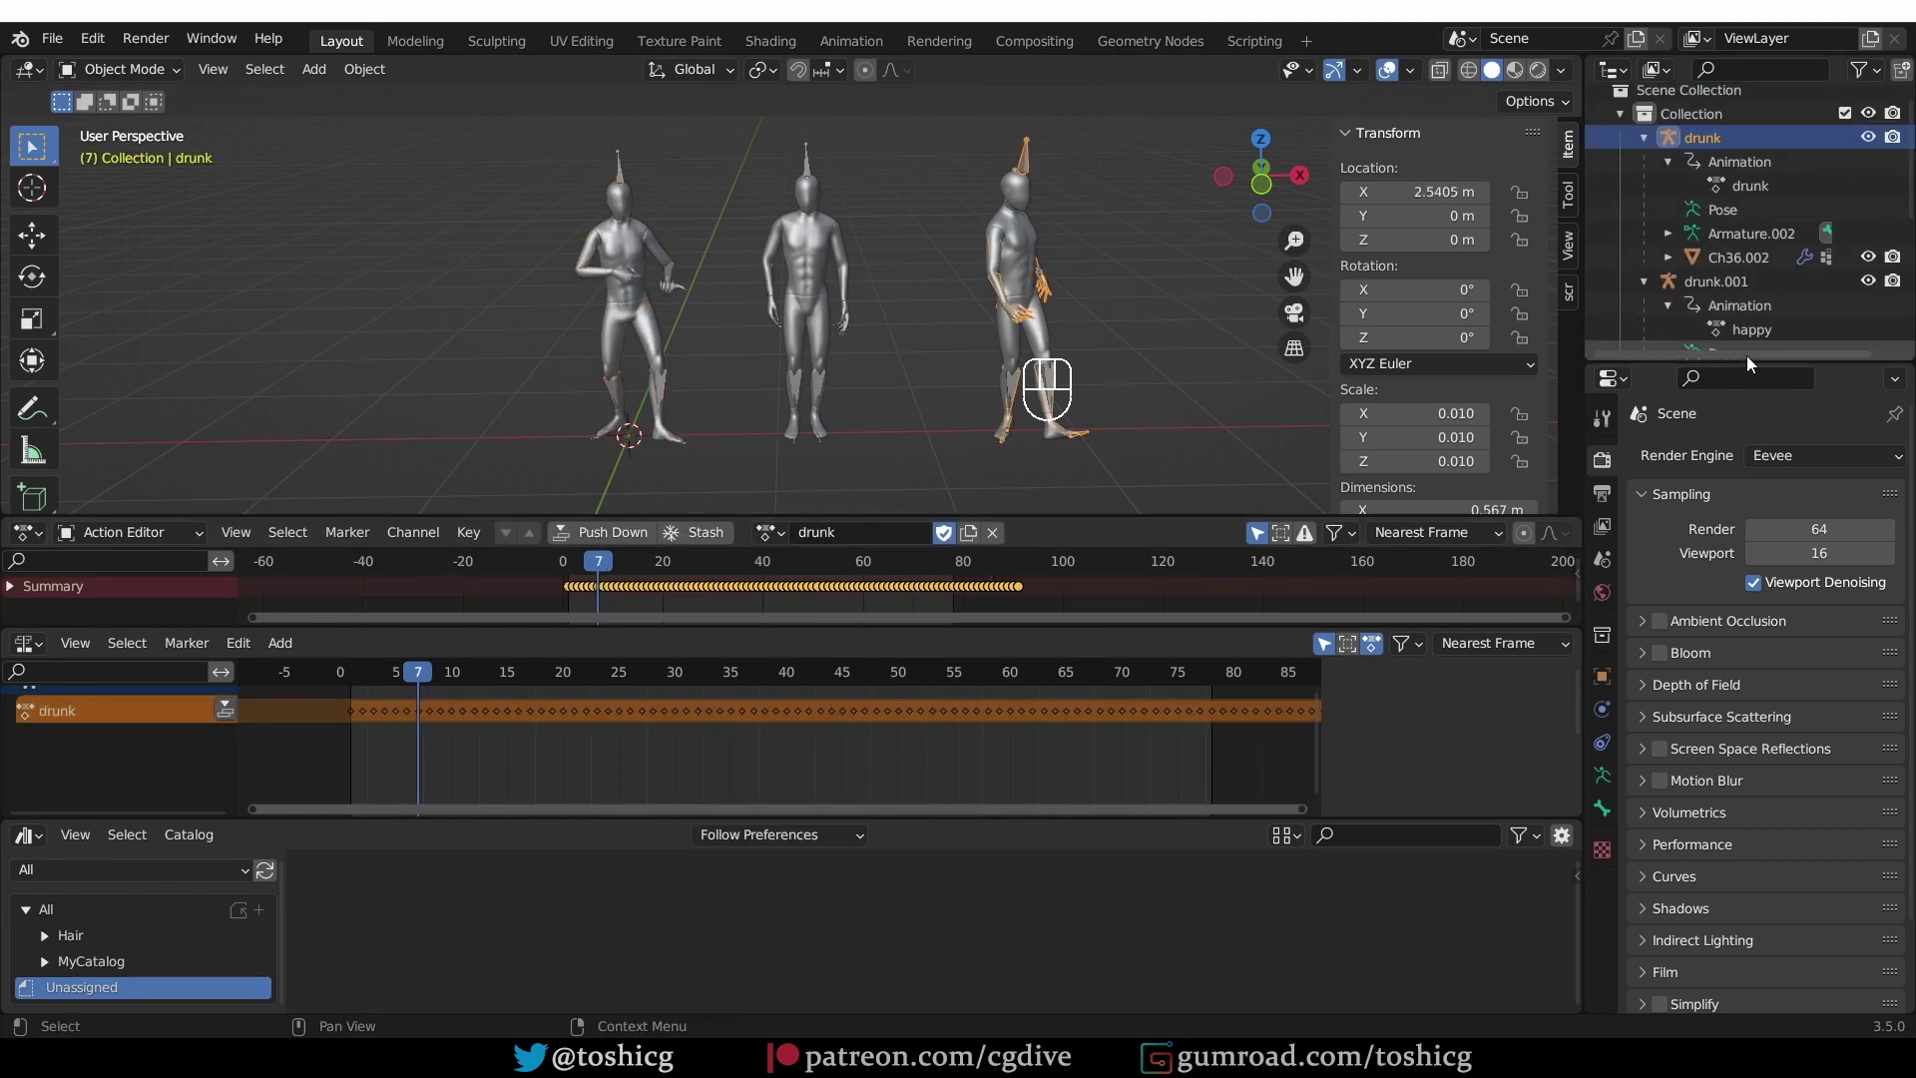
{"action": "left_click_drag", "start_coordinate": [1746, 357], "coordinate": [1748, 611]}
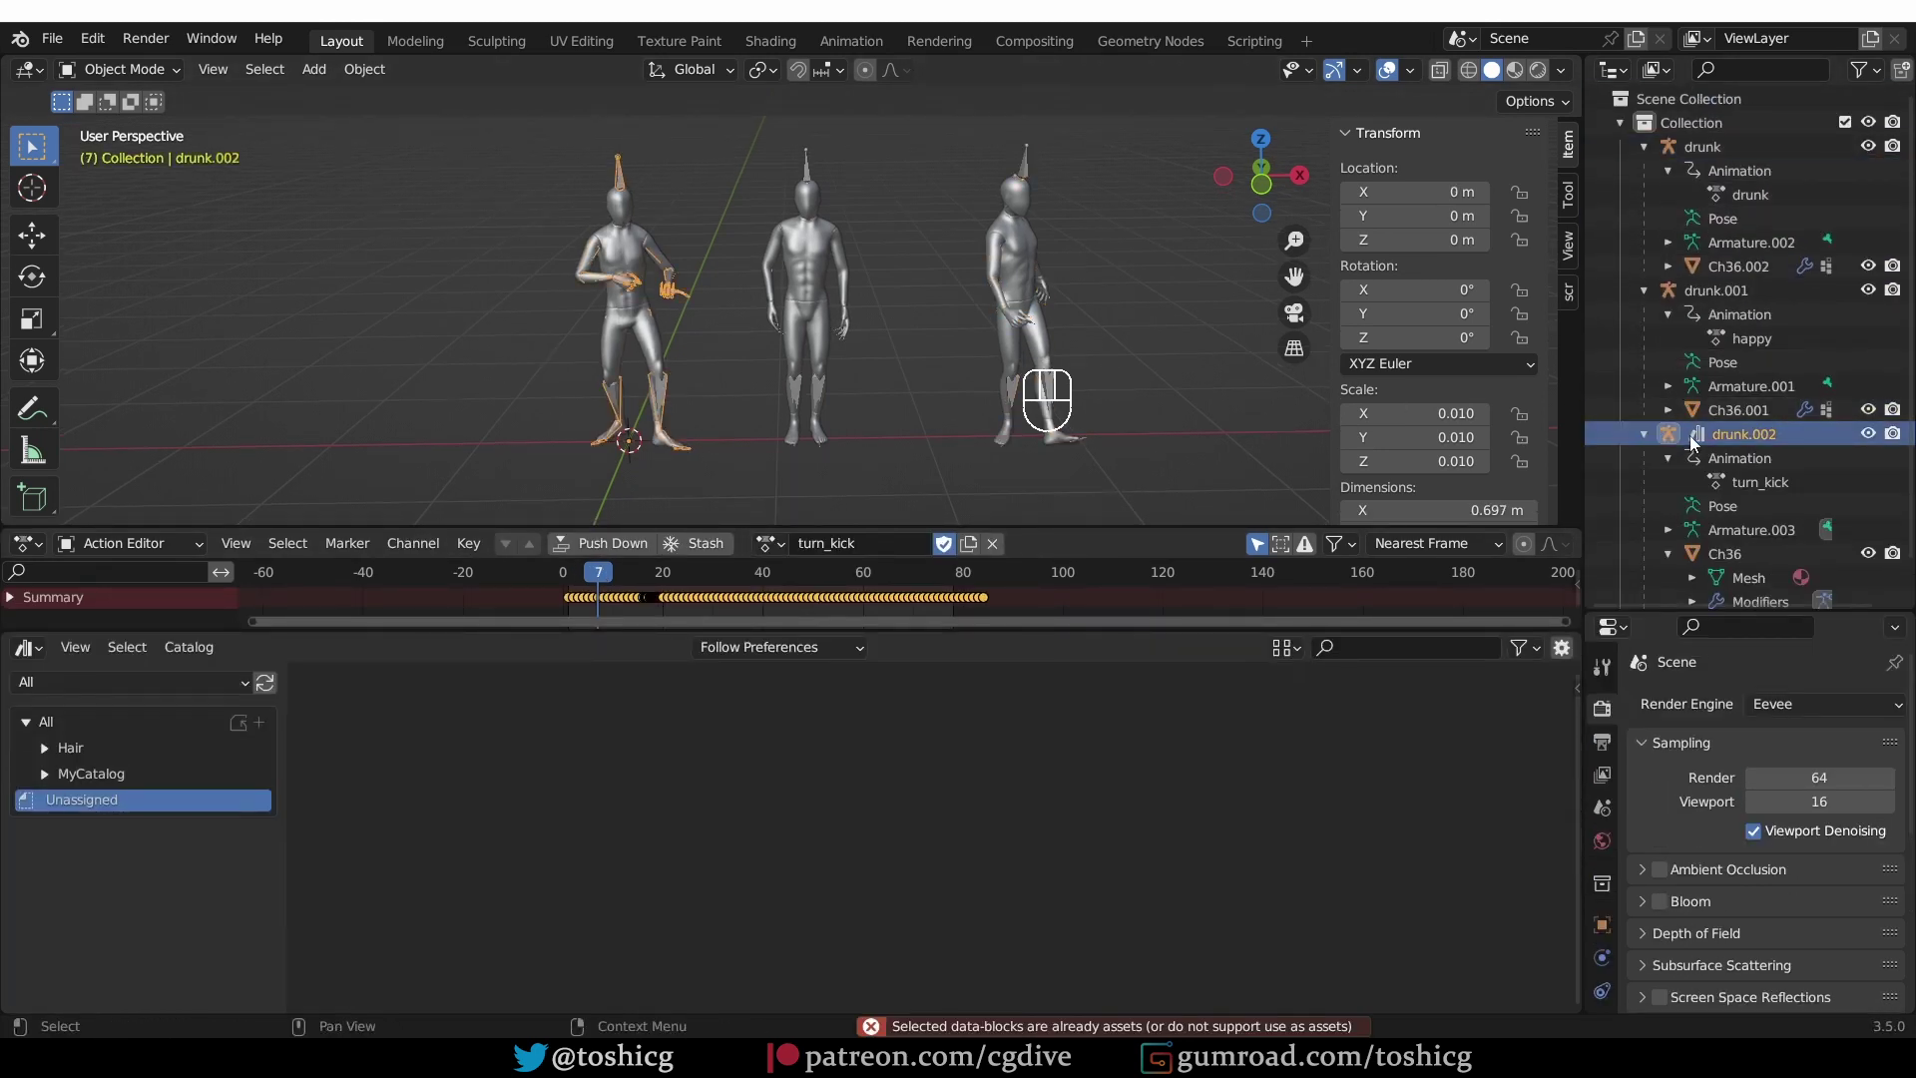
- Rename the drunk rig's Ch36.002 mesh to drunk.001
{"action": "right_click", "coordinate": [1591, 452]}
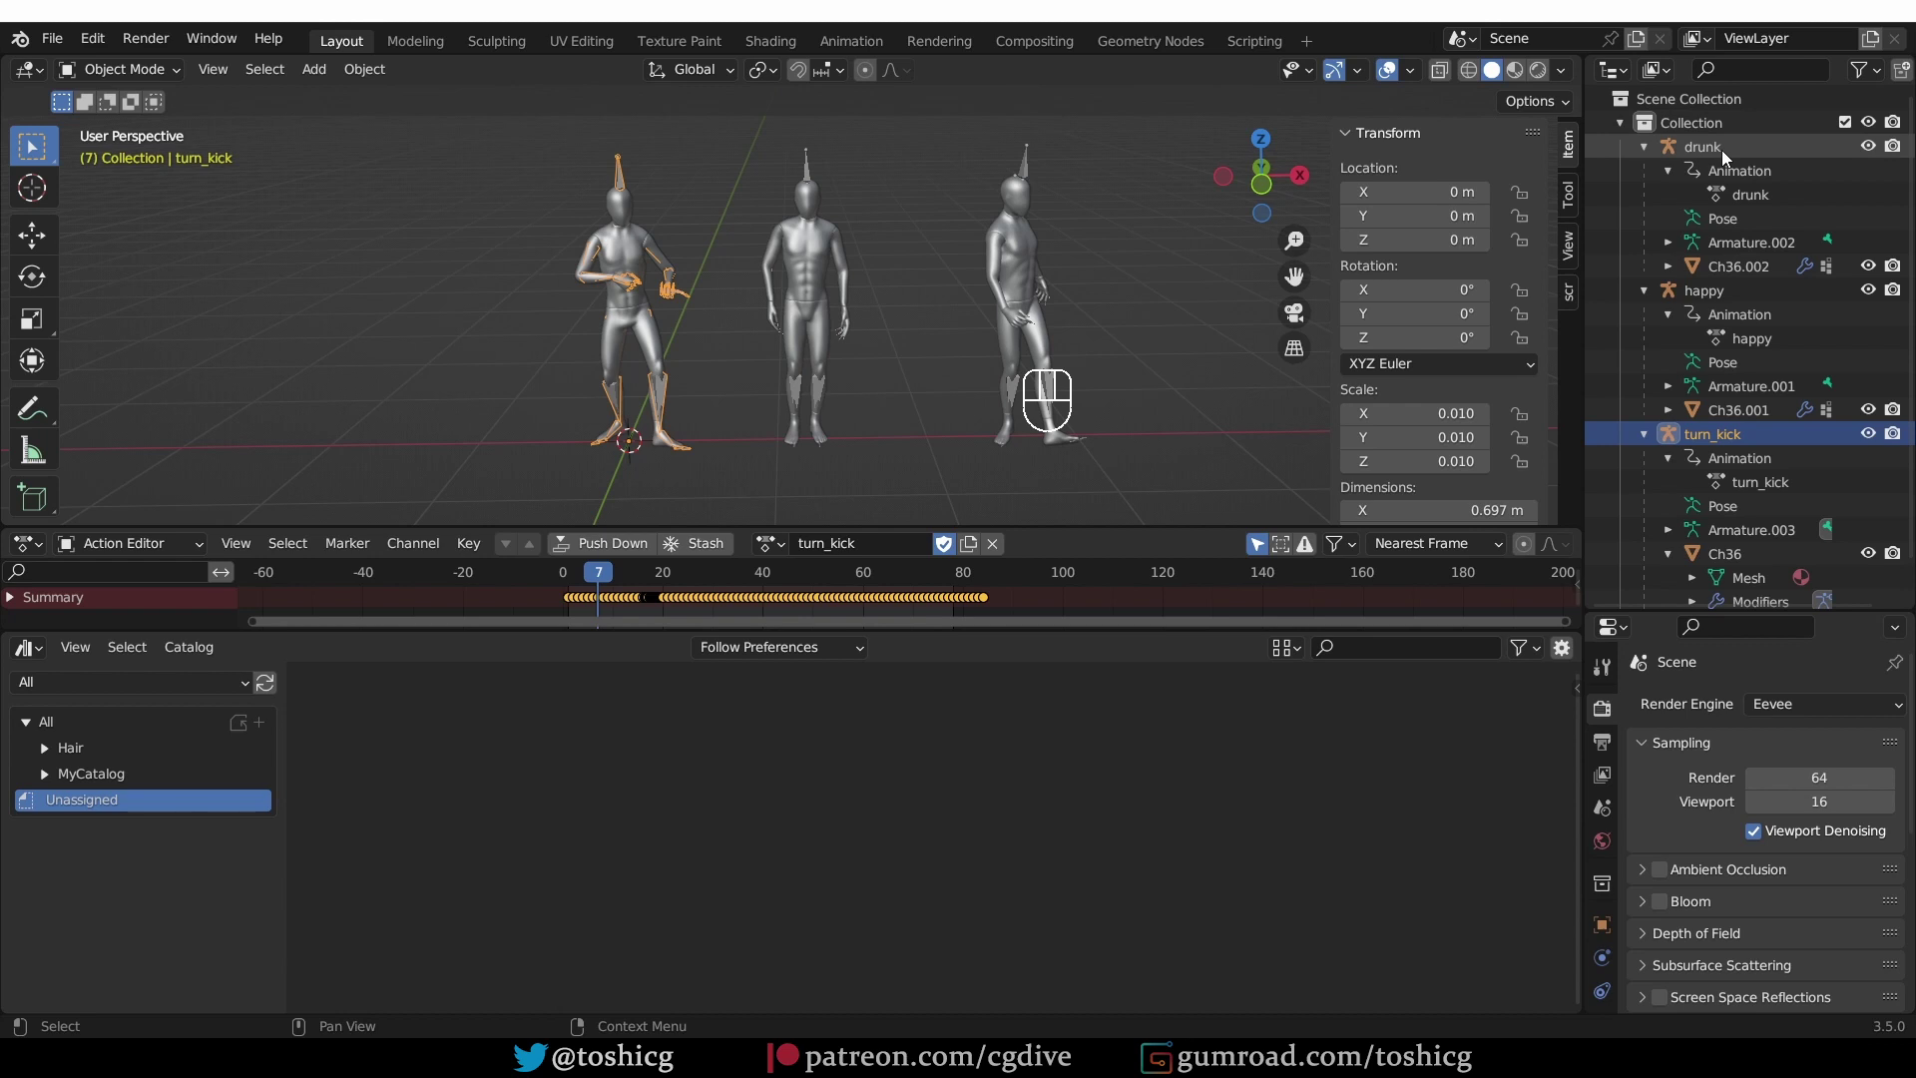
{"action": "left_click", "coordinate": [1745, 199]}
{"action": "double_click", "coordinate": [1756, 266]}
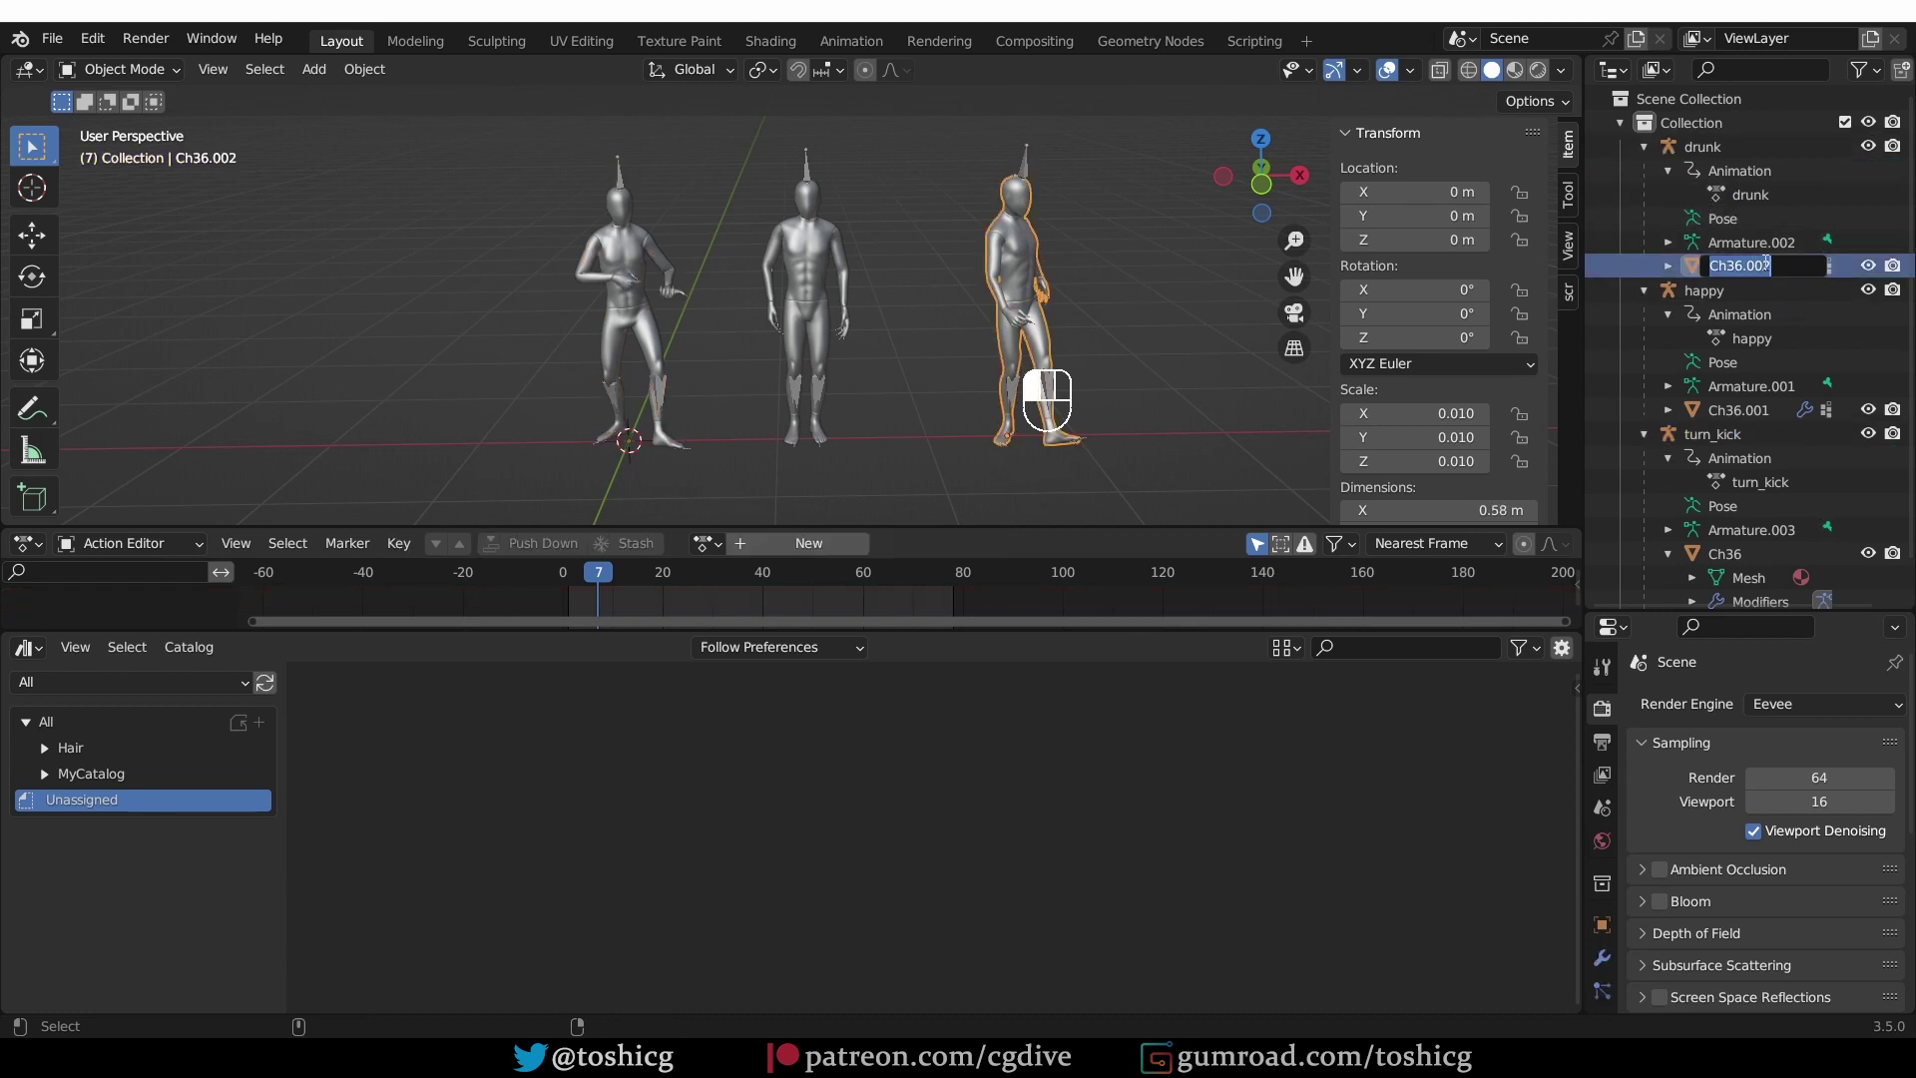
{"action": "type", "text": "drunk"}
{"action": "key", "text": "Return"}
{"action": "scroll", "coordinate": [1786, 359], "scroll_direction": "down", "scroll_amount": 1}
- Rename the happy rig's Ch36.001 mesh to happy.001
{"action": "left_click", "coordinate": [1719, 250]}
{"action": "scroll", "coordinate": [1749, 384], "scroll_direction": "up", "scroll_amount": 1}
{"action": "double_click", "coordinate": [1754, 409]}
{"action": "type", "text": "happy"}
{"action": "key", "text": "Return"}
{"action": "scroll", "coordinate": [1763, 415], "scroll_direction": "down", "scroll_amount": 2}
- Rename the turn_kick rig's Ch36 mesh to turn_kick.001
{"action": "double_click", "coordinate": [1753, 393]}
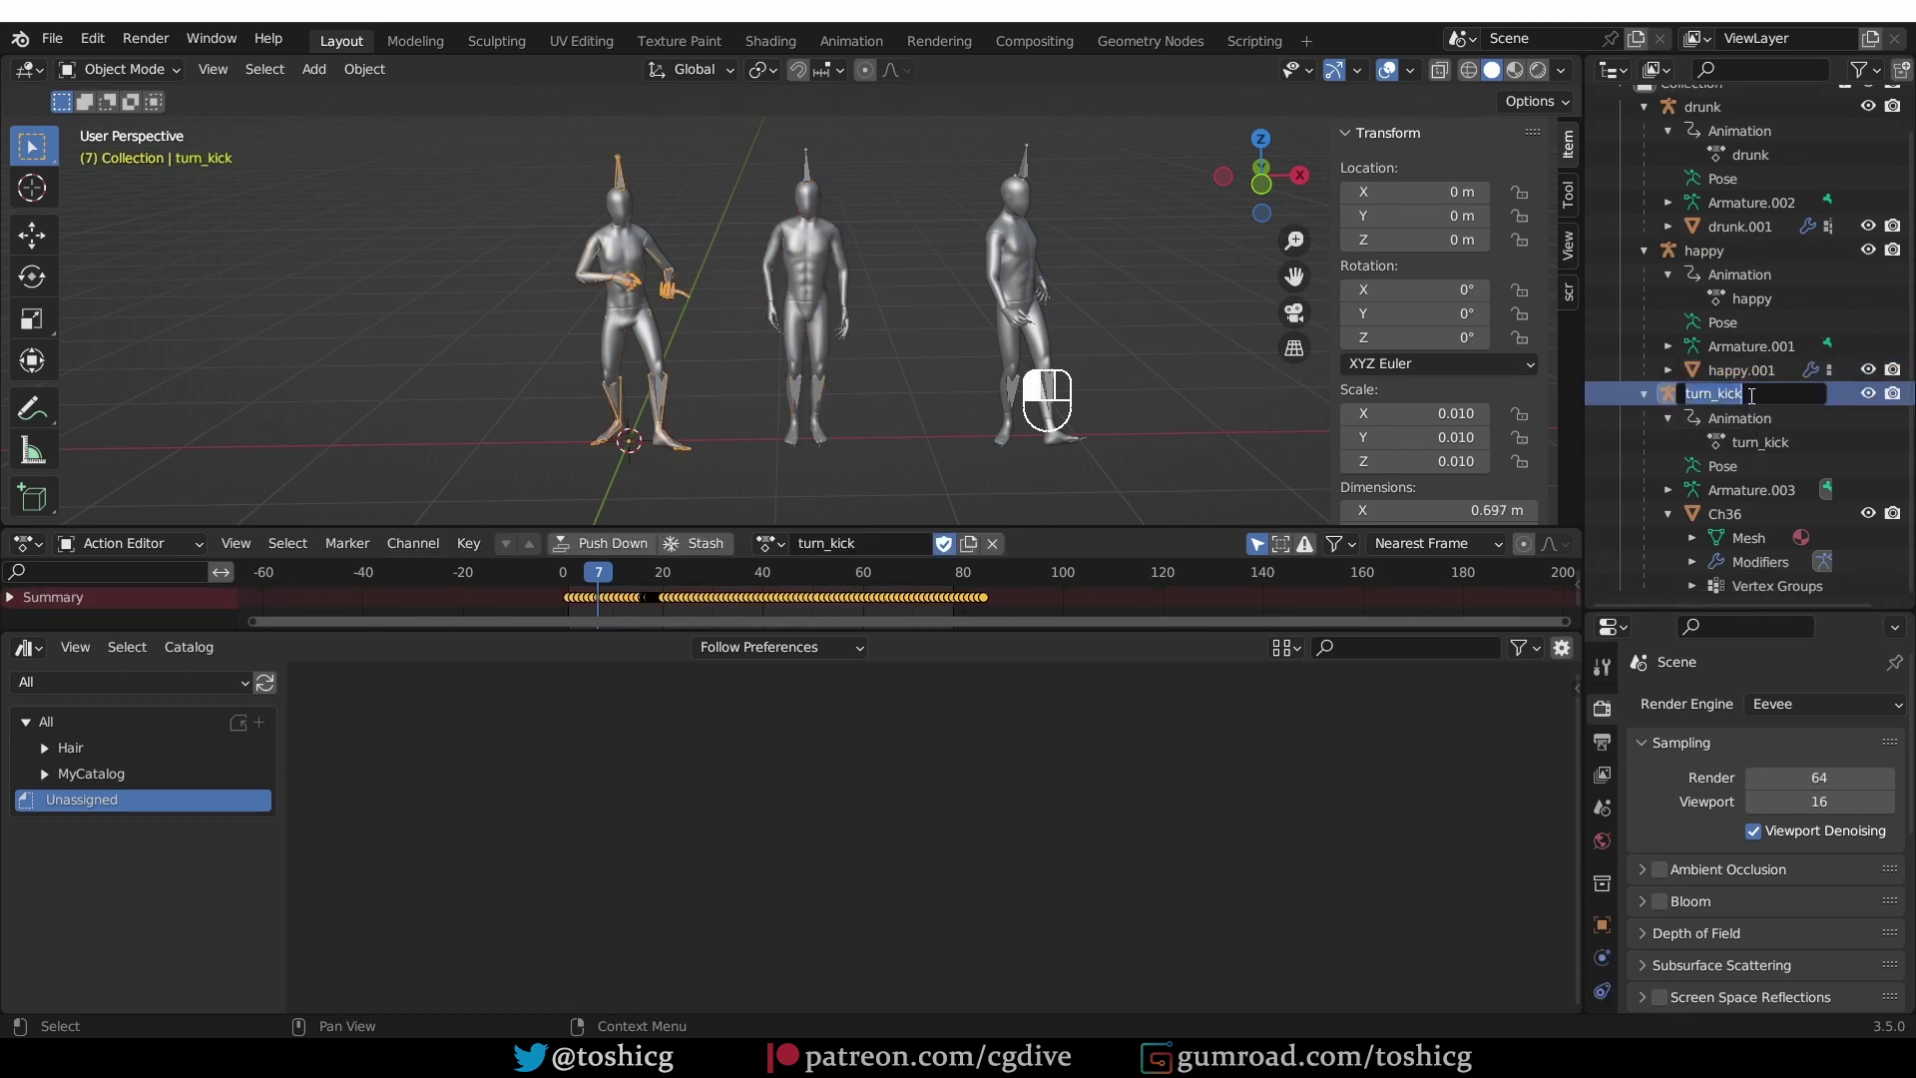
{"action": "key", "text": "ctrl+c"}
{"action": "key", "text": "Return"}
{"action": "double_click", "coordinate": [1764, 512]}
{"action": "key", "text": "ctrl+v"}
{"action": "key", "text": "Return"}
{"action": "scroll", "coordinate": [1778, 439], "scroll_direction": "up", "scroll_amount": 1}
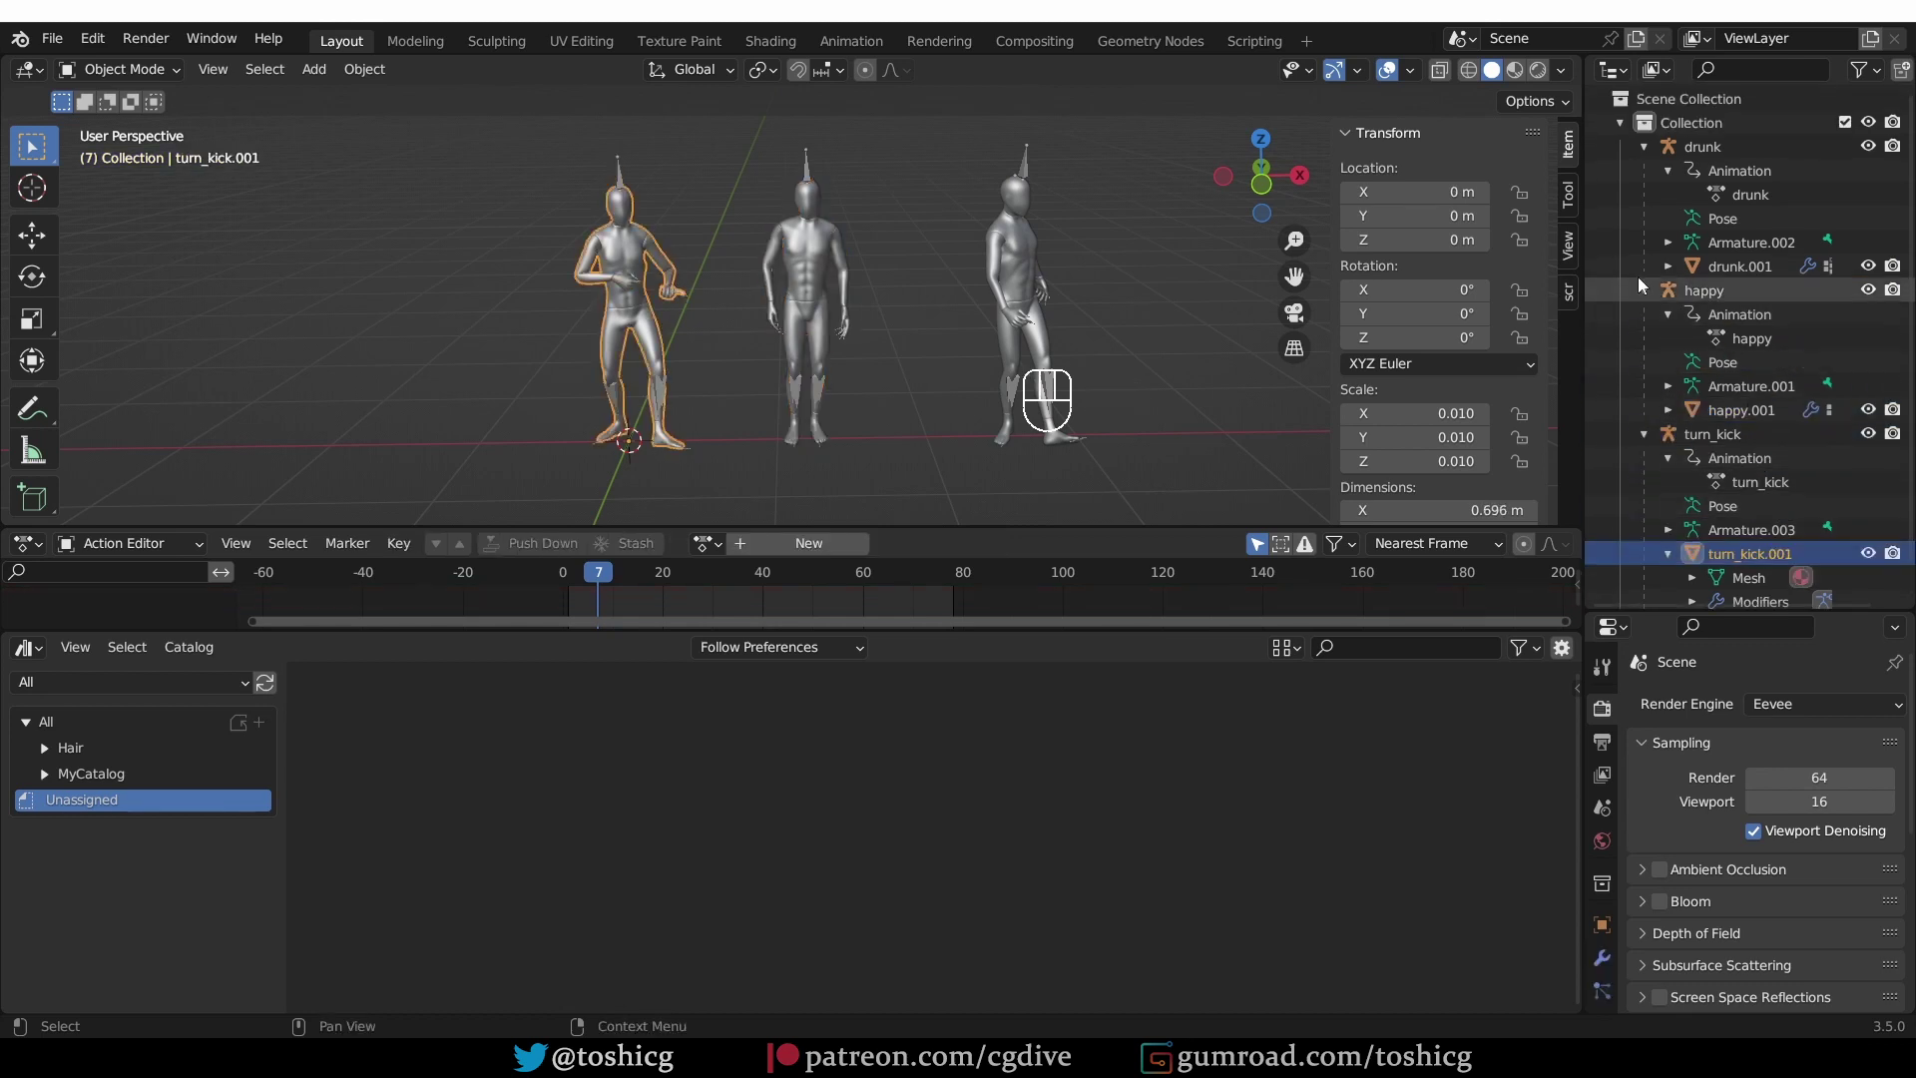
- Mark the drunk.001, turn_kick.001 and happy.001 meshes as assets
{"action": "right_click", "coordinate": [1714, 268]}
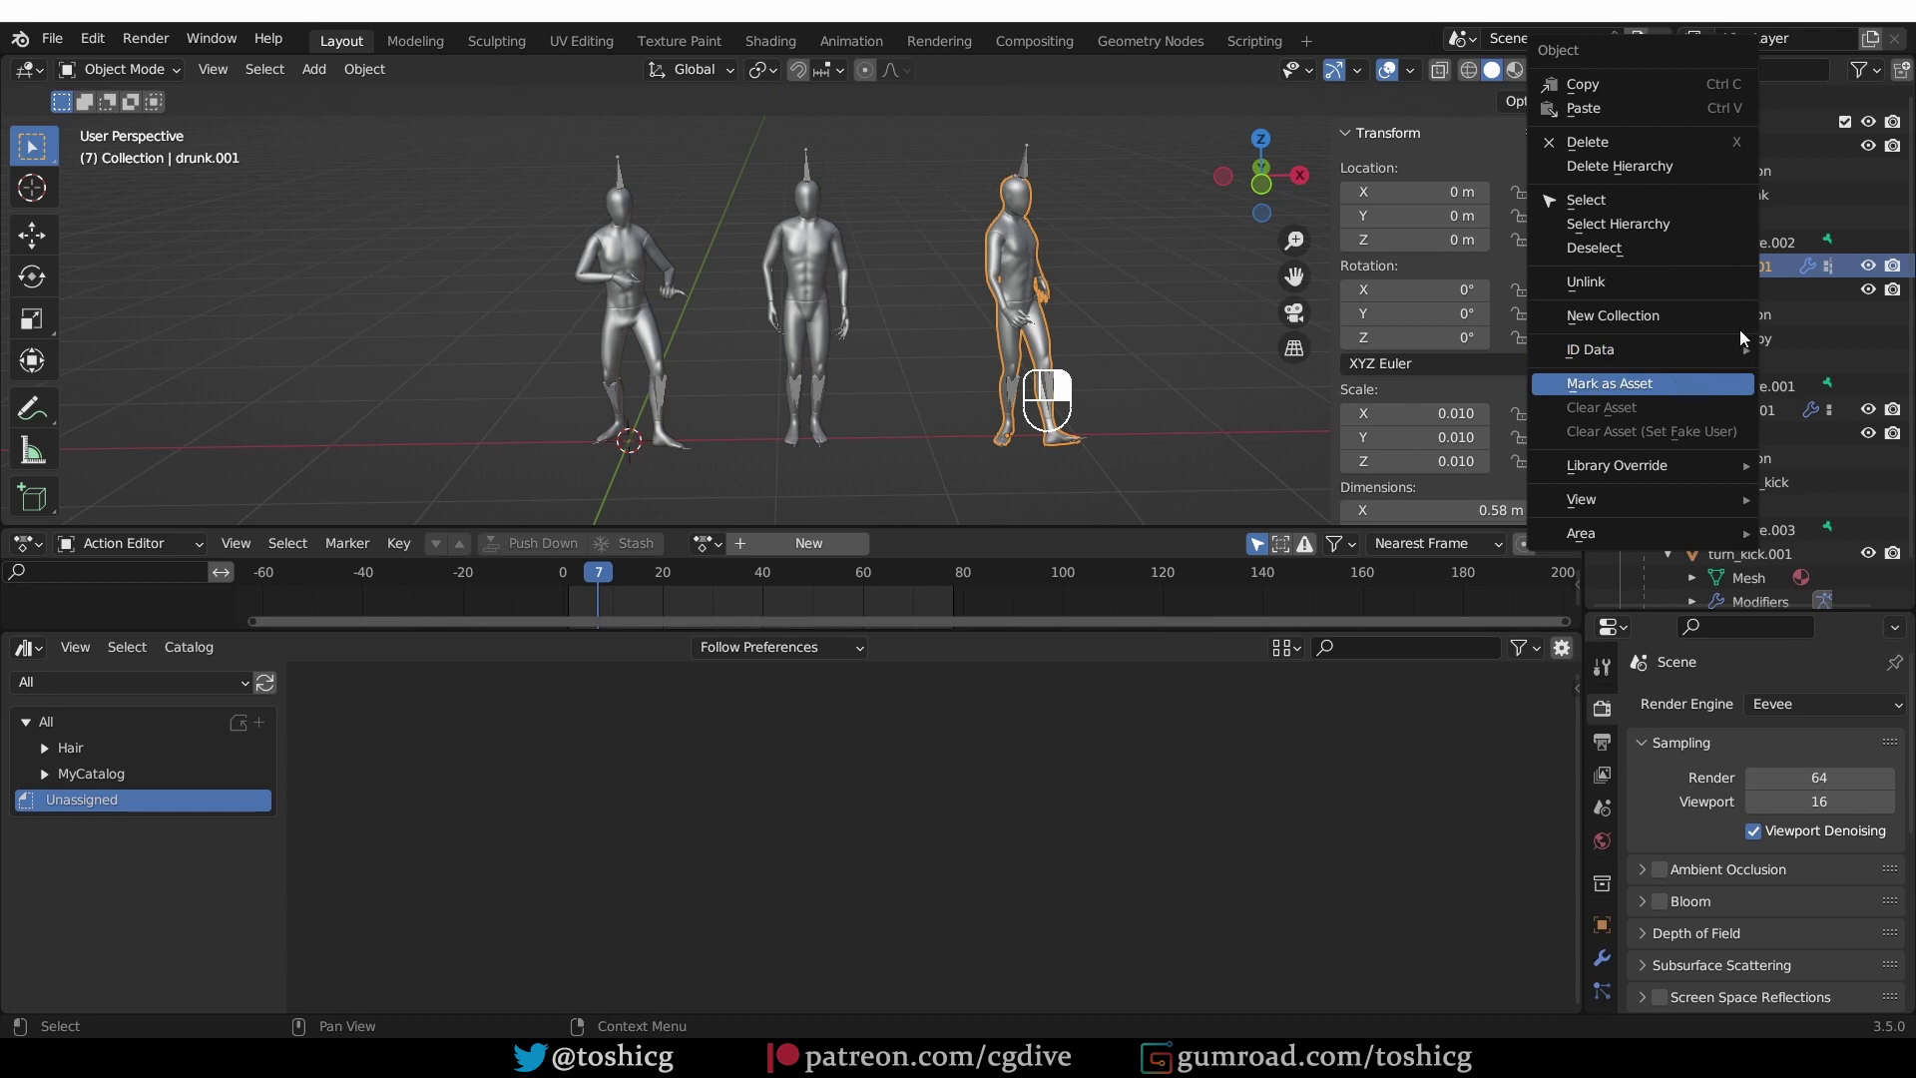
{"action": "left_click", "coordinate": [1668, 384]}
{"action": "scroll", "coordinate": [1756, 367], "scroll_direction": "down", "scroll_amount": 1}
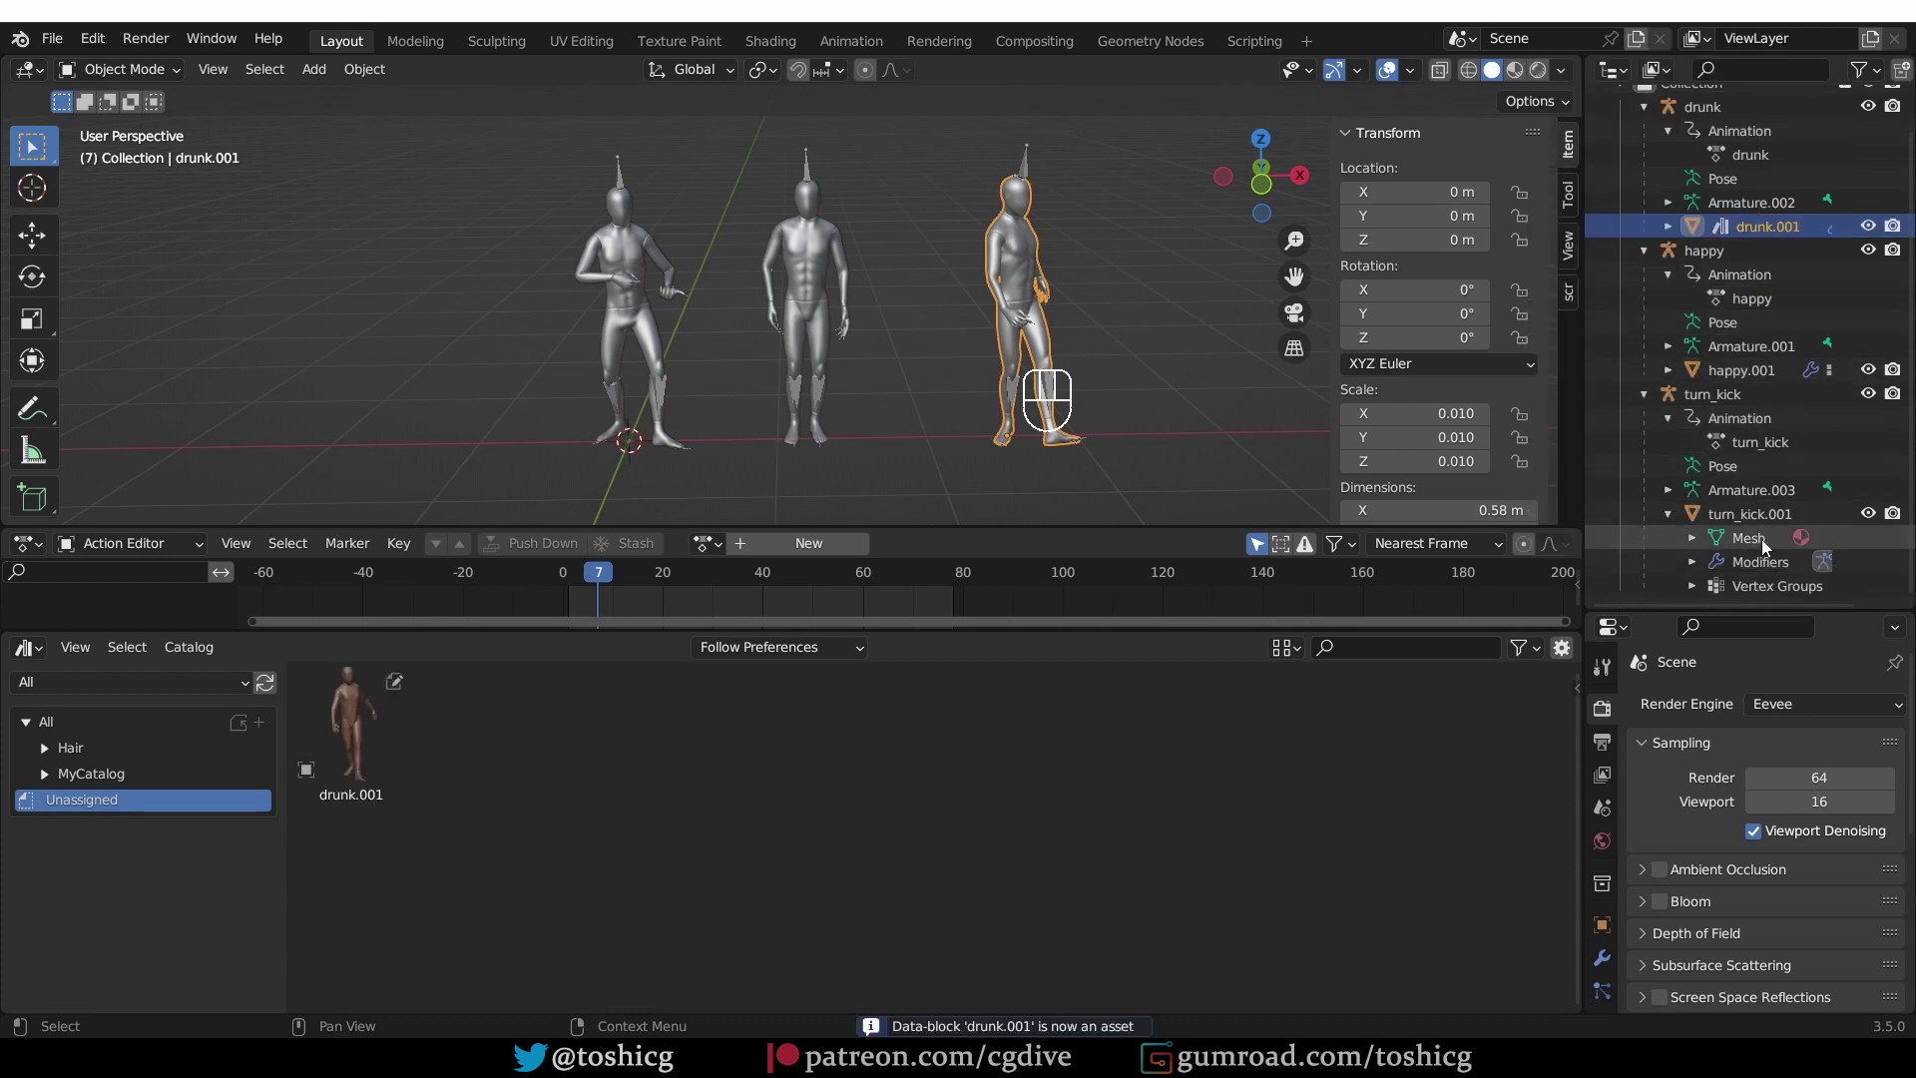
{"action": "right_click", "coordinate": [1726, 517]}
{"action": "left_click", "coordinate": [1728, 517]}
{"action": "right_click", "coordinate": [1739, 372]}
{"action": "left_click", "coordinate": [1738, 375]}
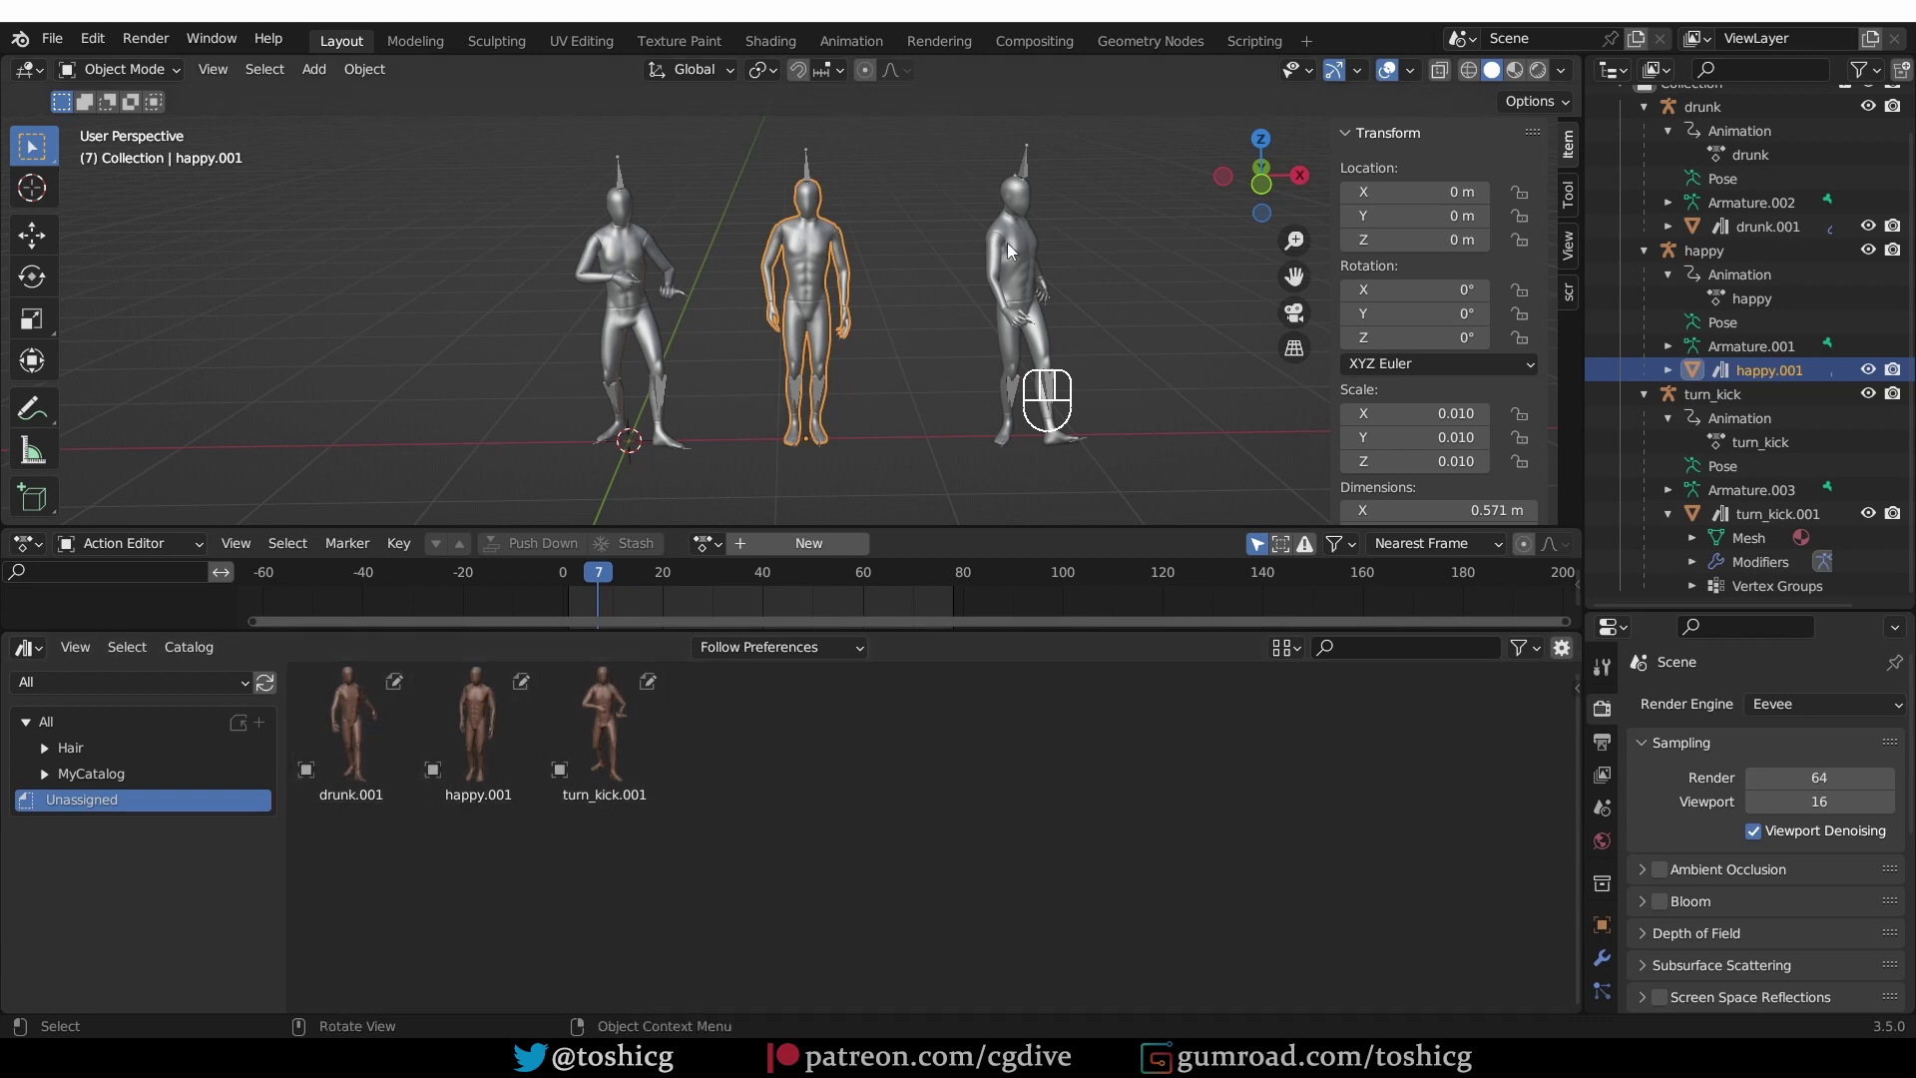
- Regenerate happy.001's asset preview at frame 18 and save the file
{"action": "left_click", "coordinate": [1027, 160]}
{"action": "left_click", "coordinate": [356, 708]}
{"action": "left_click_drag", "start_coordinate": [607, 581], "coordinate": [682, 583]}
{"action": "left_click", "coordinate": [478, 788]}
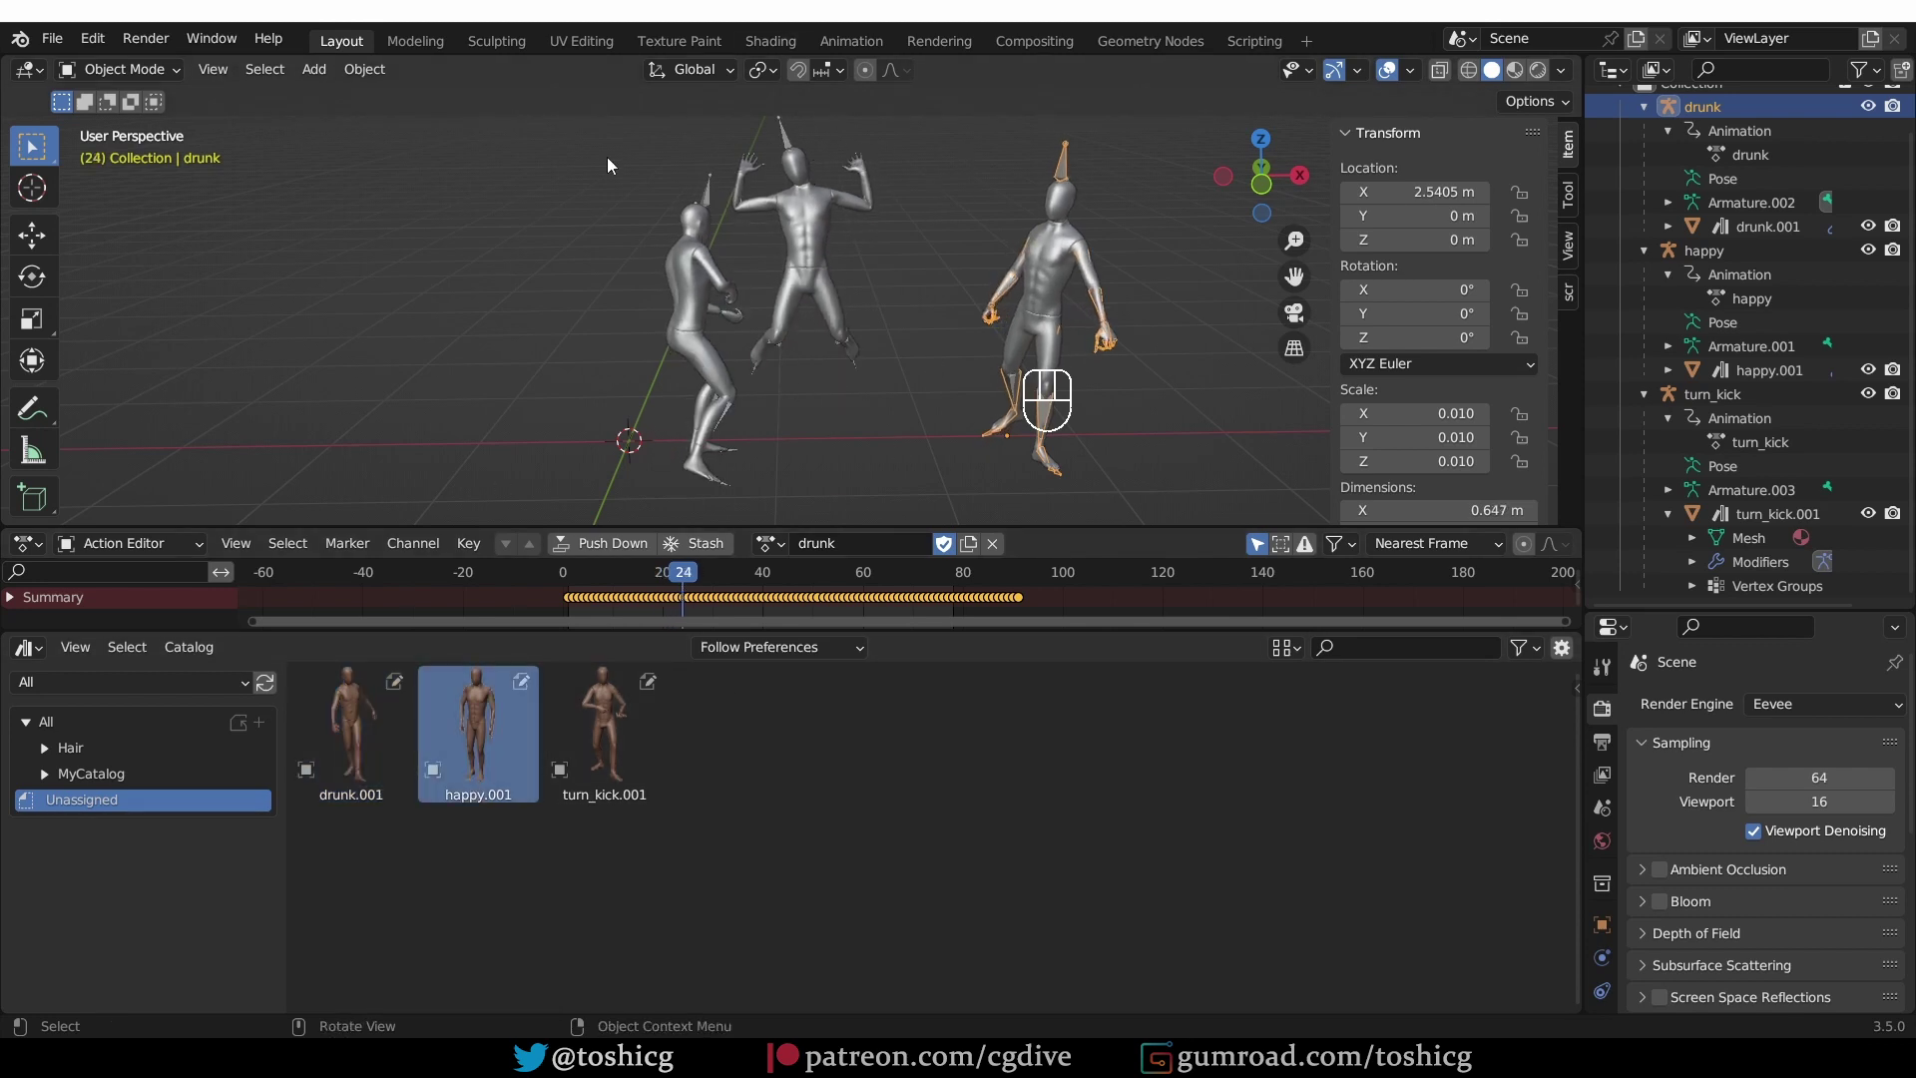
{"action": "key", "text": "n"}
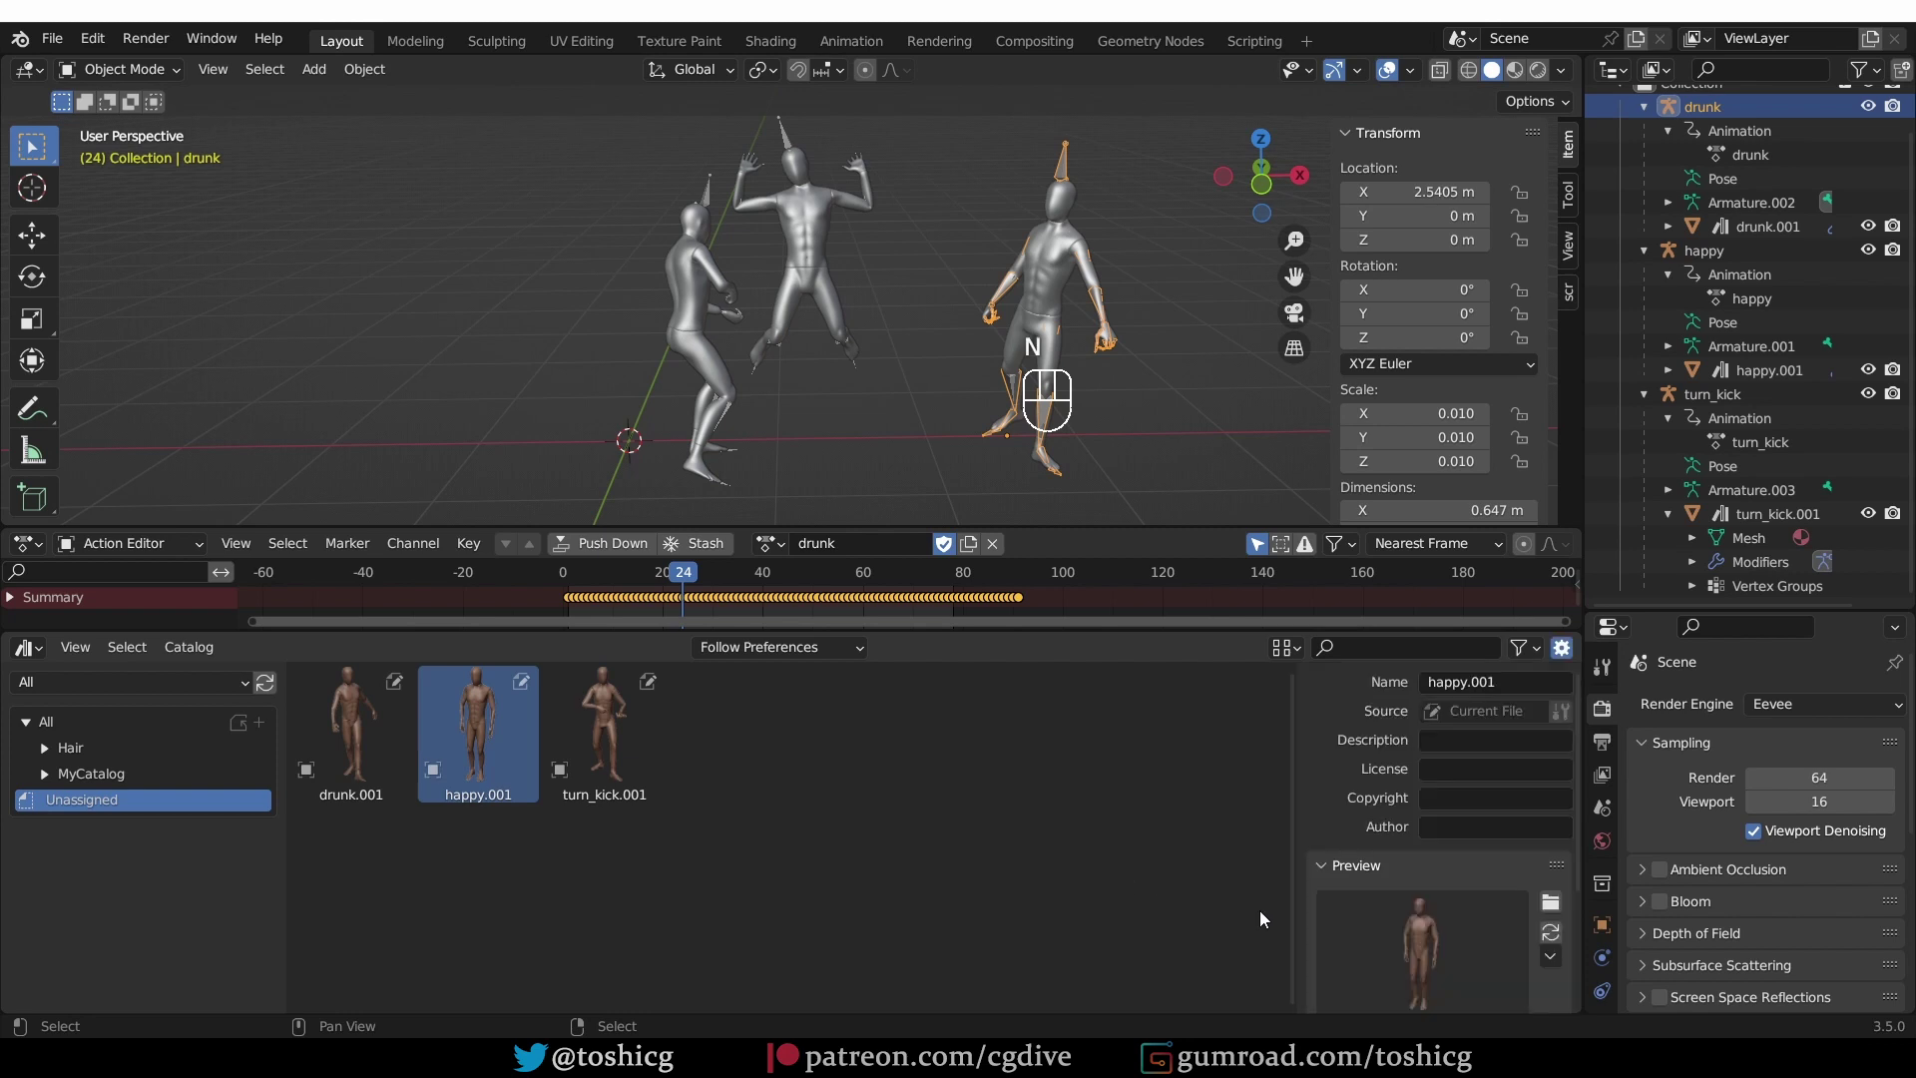
{"action": "scroll", "coordinate": [1497, 898], "scroll_direction": "down", "scroll_amount": 3}
{"action": "left_click", "coordinate": [1554, 813]}
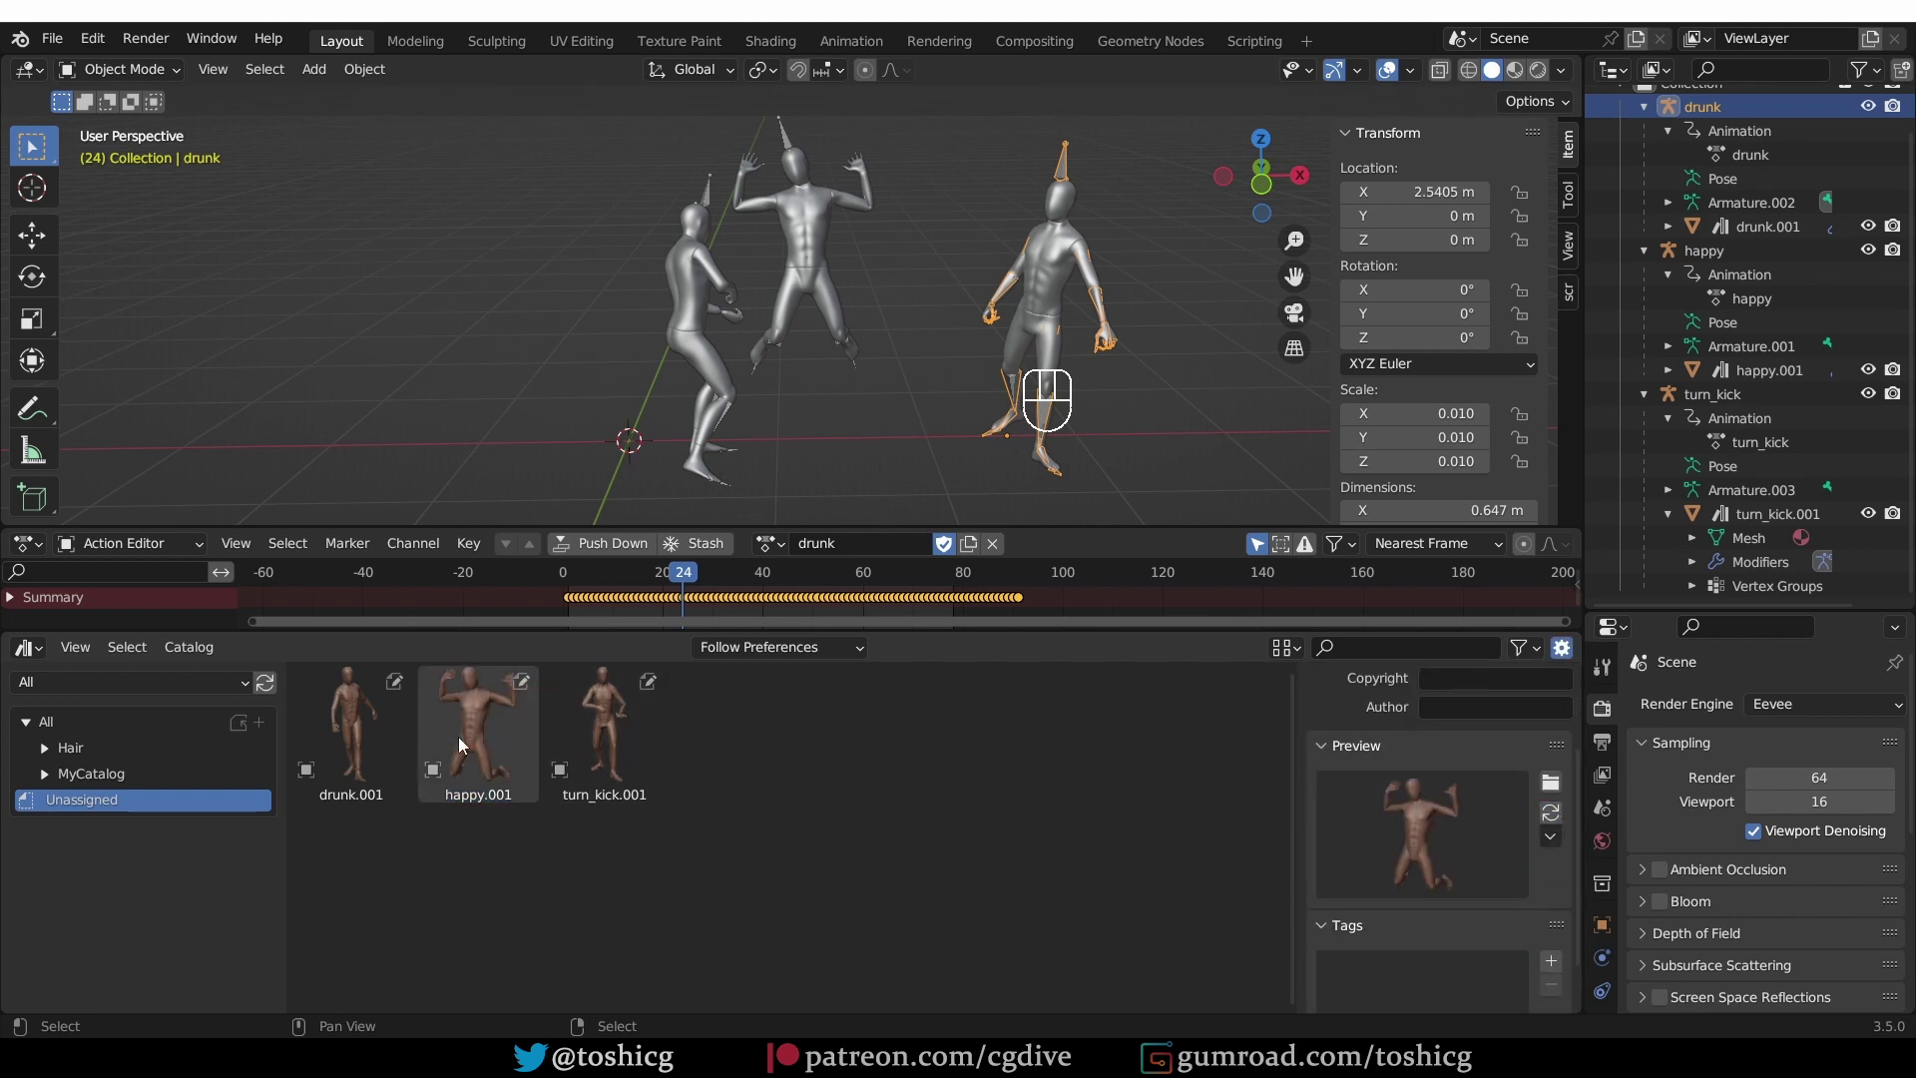
{"action": "key", "text": "ctrl+s"}
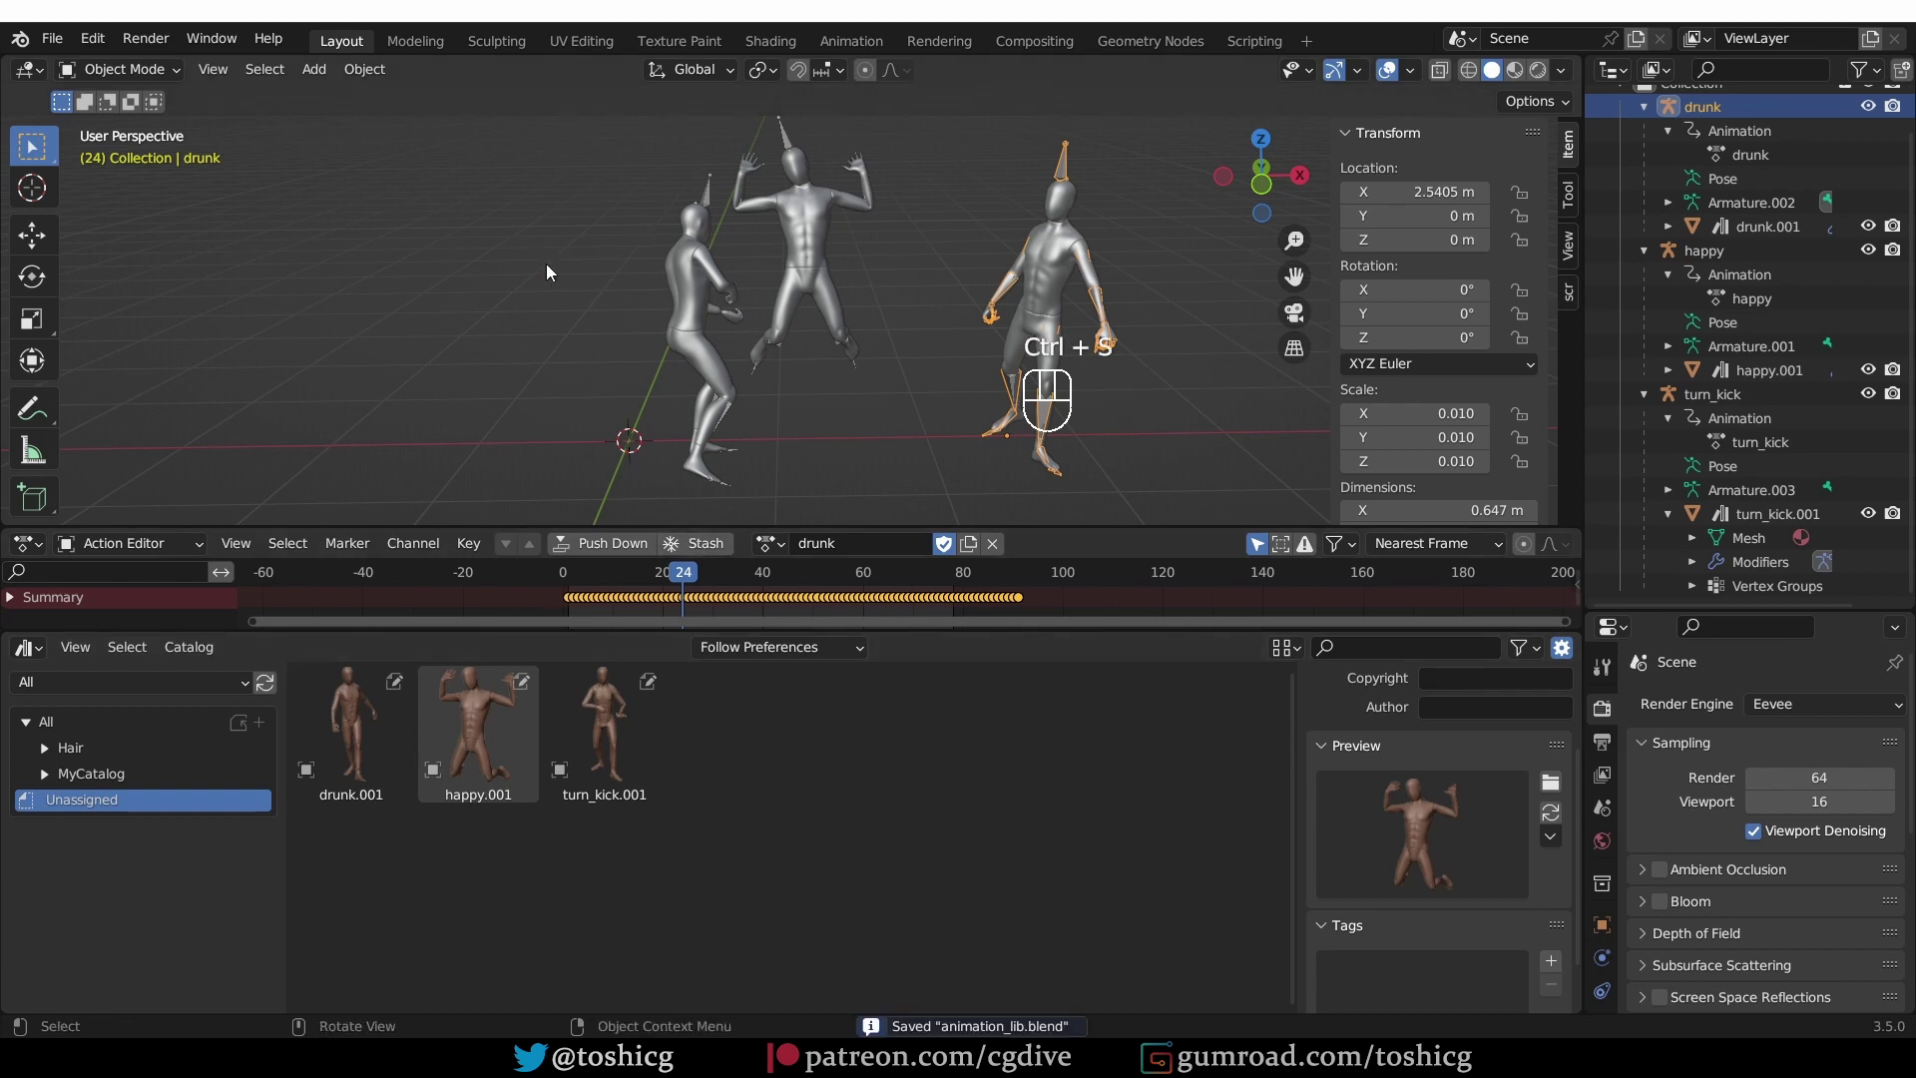
- Move all three mesh assets into the Anims catalog, save, and start a new file
{"action": "key", "text": "a"}
{"action": "left_click_drag", "start_coordinate": [445, 744], "coordinate": [123, 804]}
{"action": "left_click", "coordinate": [120, 798]}
{"action": "key", "text": "ctrl+s"}
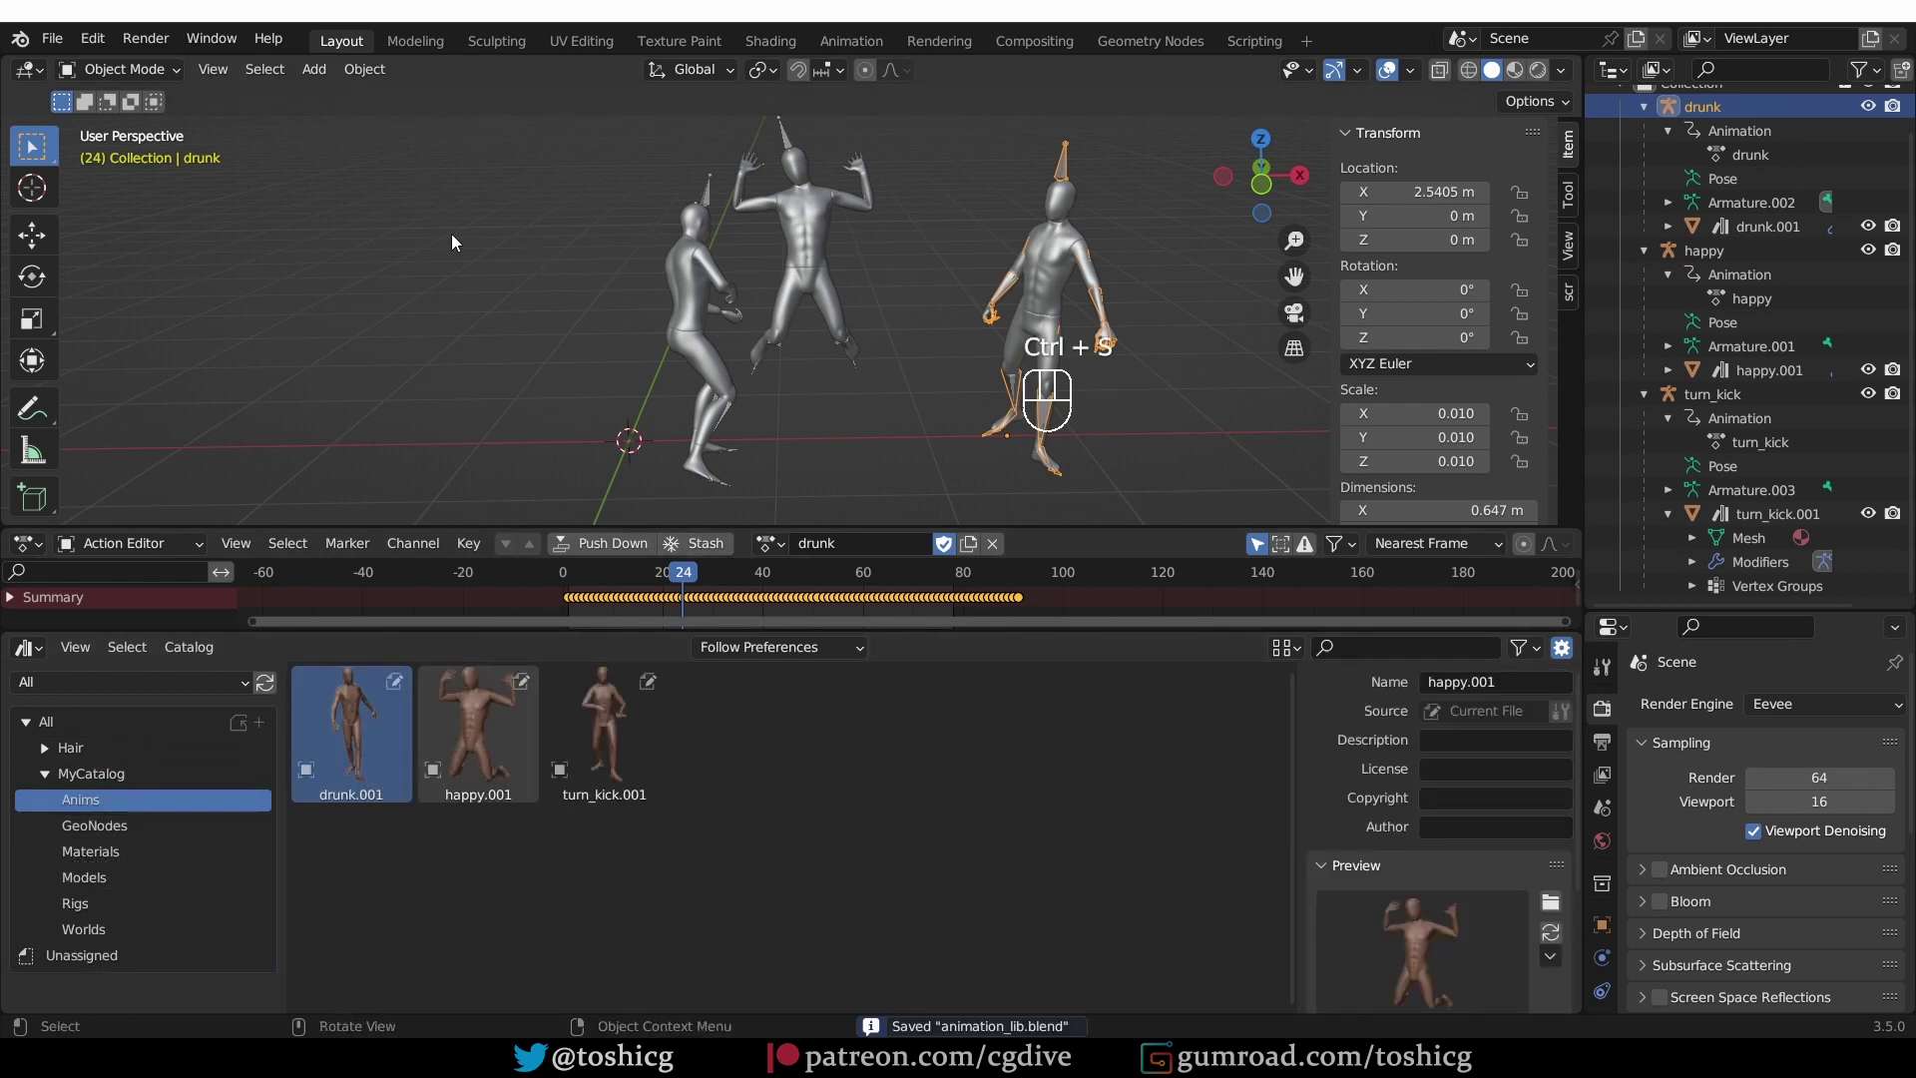
{"action": "key", "text": "ctrl+n"}
- Create a General scene with an enlarged Asset Browser showing MyCatalog > Anims
{"action": "left_click", "coordinate": [452, 236]}
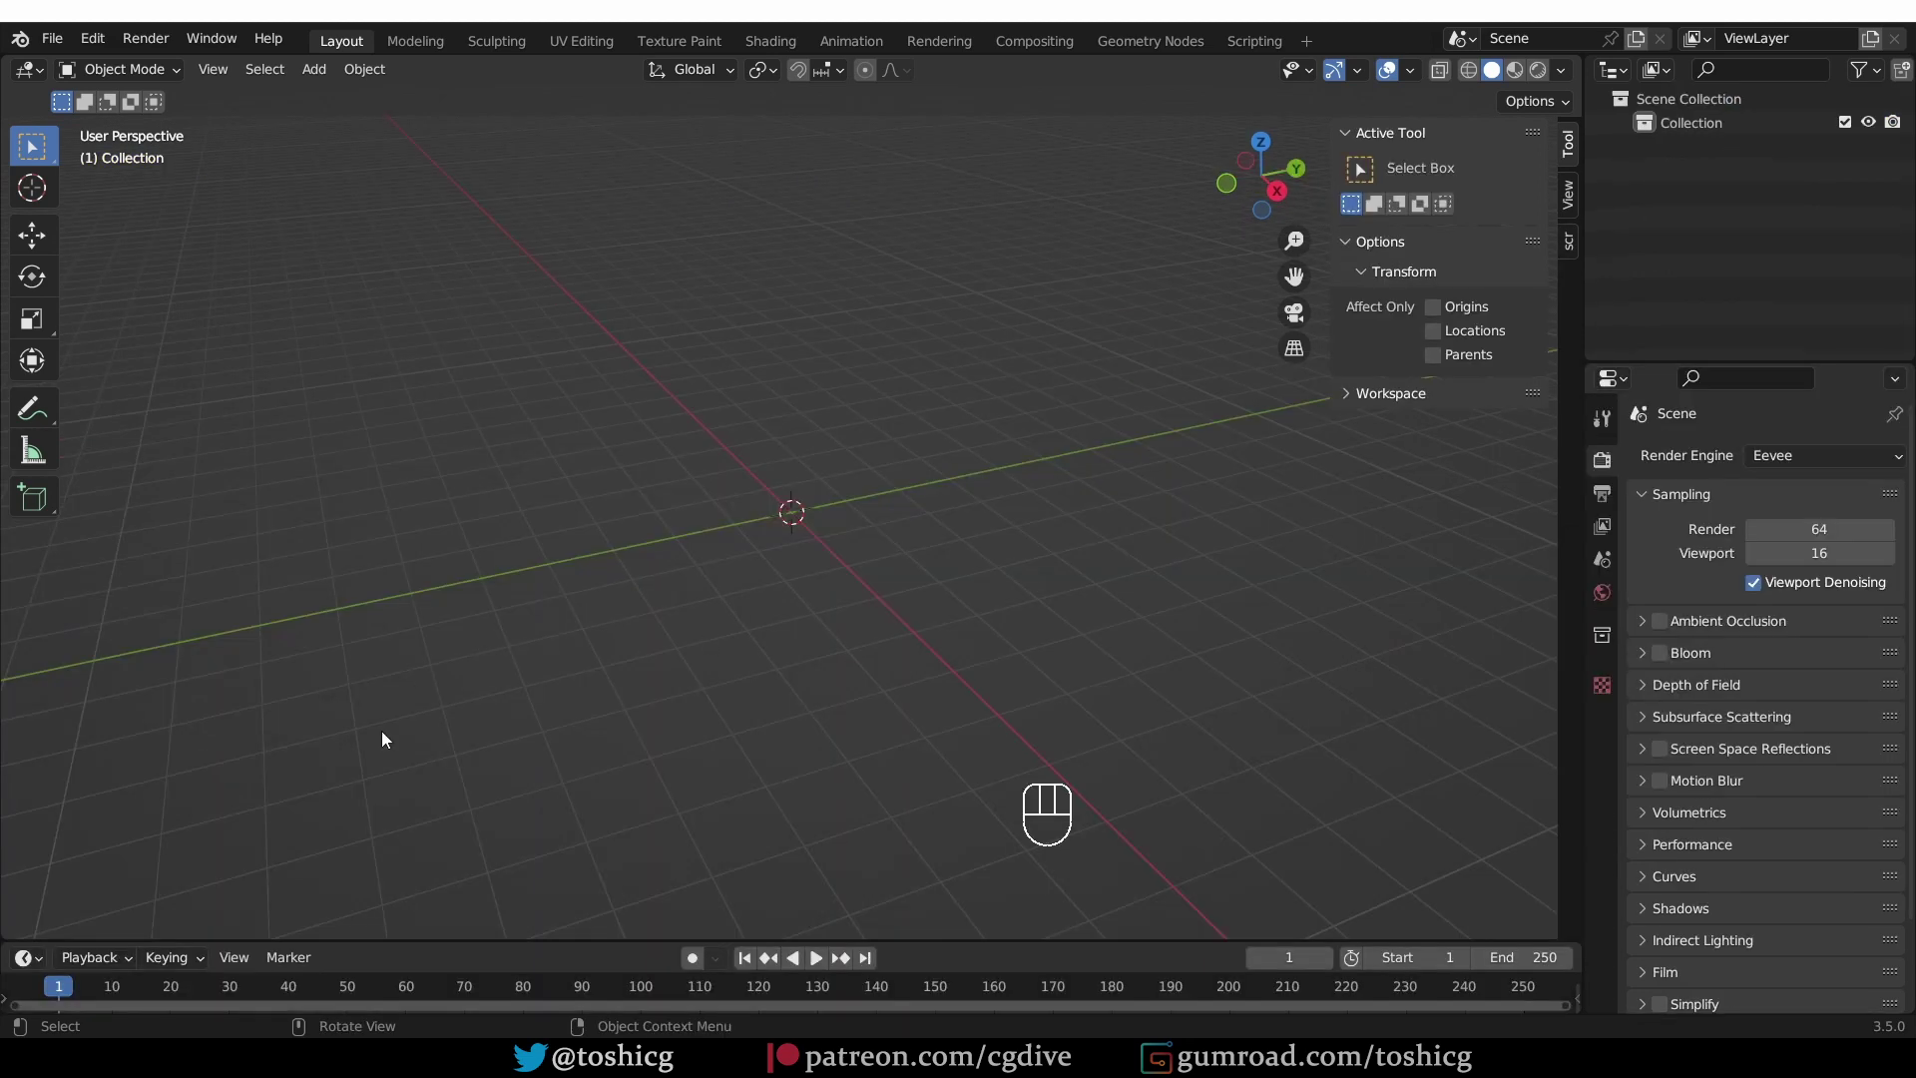
{"action": "left_click_drag", "start_coordinate": [352, 938], "coordinate": [349, 504]}
{"action": "left_click", "coordinate": [27, 519]}
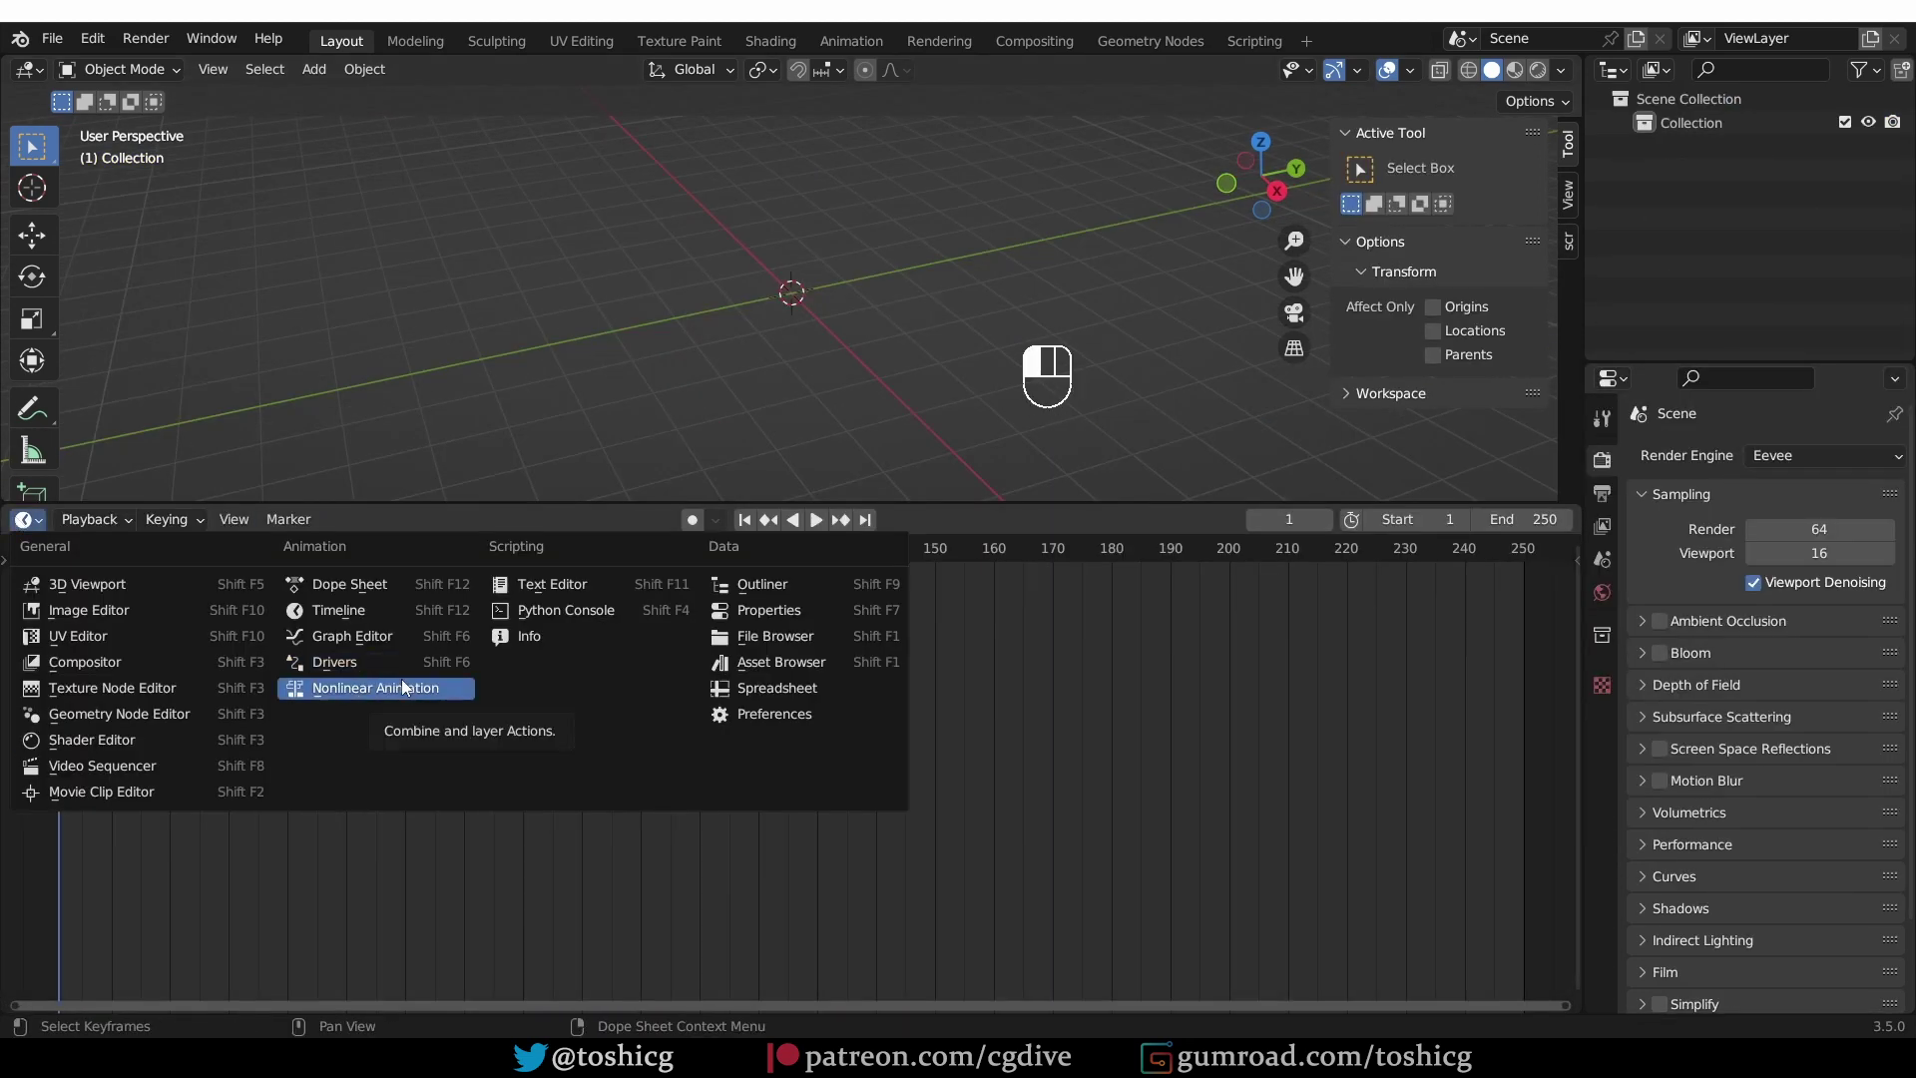
{"action": "left_click", "coordinate": [780, 662]}
{"action": "left_click", "coordinate": [44, 646]}
{"action": "left_click", "coordinate": [120, 680]}
- Drag the drunk.001, happy.001 and turn_kick.001 characters into the viewport
{"action": "left_click", "coordinate": [371, 639]}
{"action": "key", "text": "ctrl+z"}
{"action": "left_click_drag", "start_coordinate": [356, 620], "coordinate": [779, 271]}
{"action": "left_click_drag", "start_coordinate": [477, 599], "coordinate": [830, 318]}
{"action": "left_click_drag", "start_coordinate": [758, 623], "coordinate": [926, 375]}
{"action": "middle_click_drag", "start_coordinate": [926, 376], "coordinate": [524, 445]}
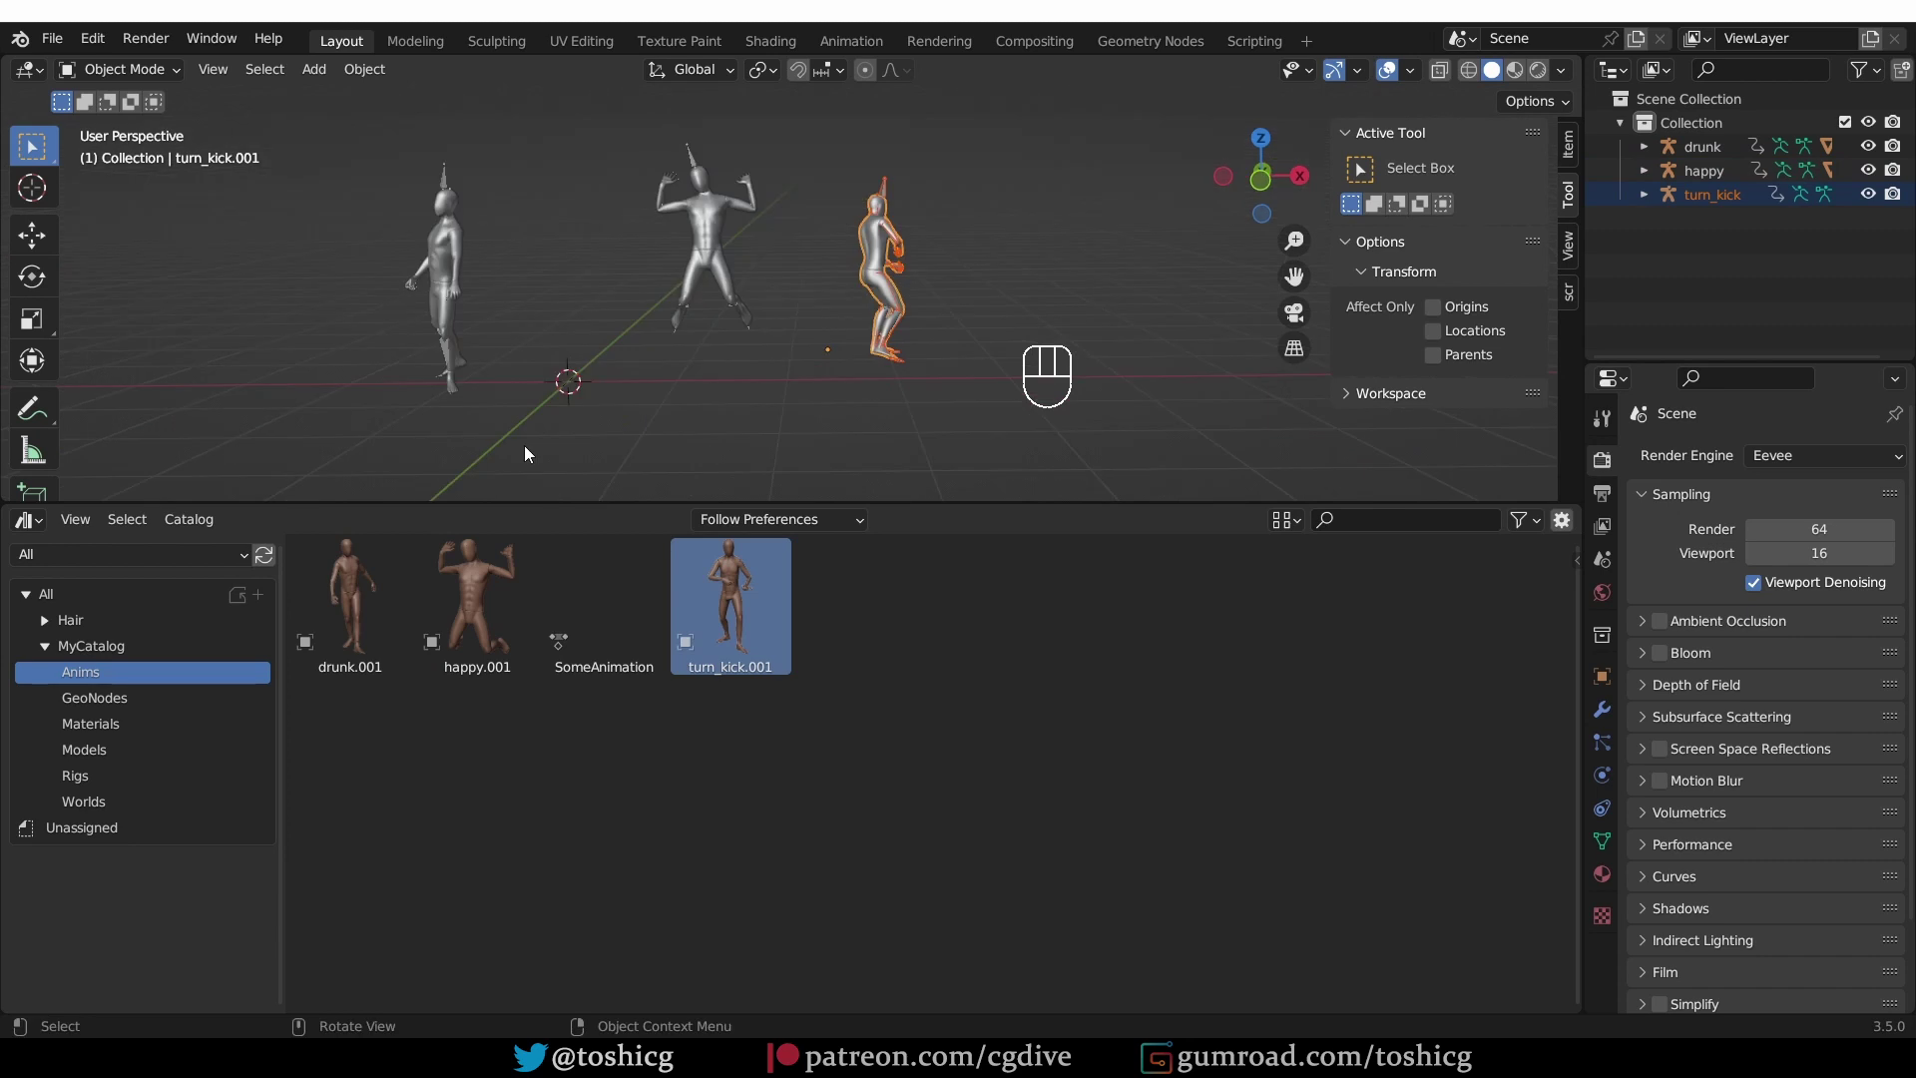
- Box-select the three characters, then reopen the animation library from recent files
{"action": "left_click_drag", "start_coordinate": [347, 162], "coordinate": [1284, 547]}
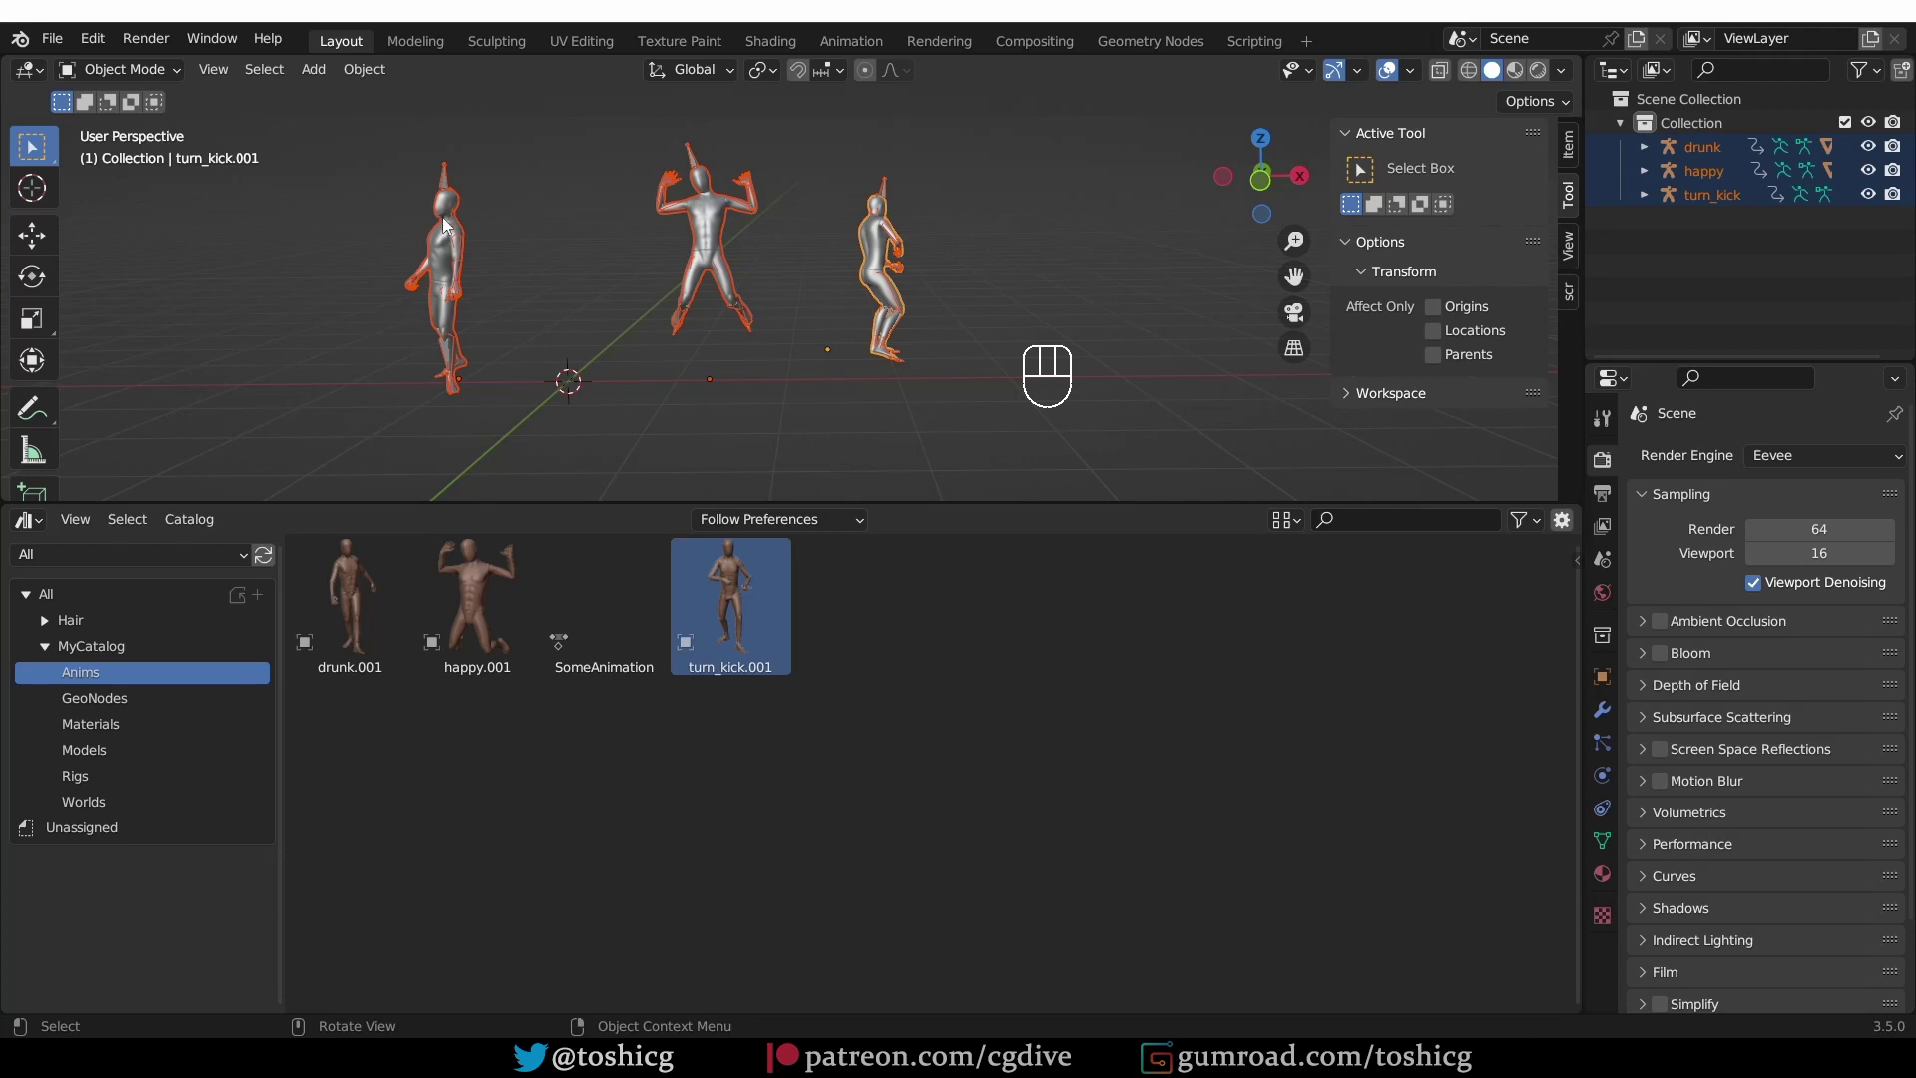
{"action": "key", "text": "ctrl+z"}
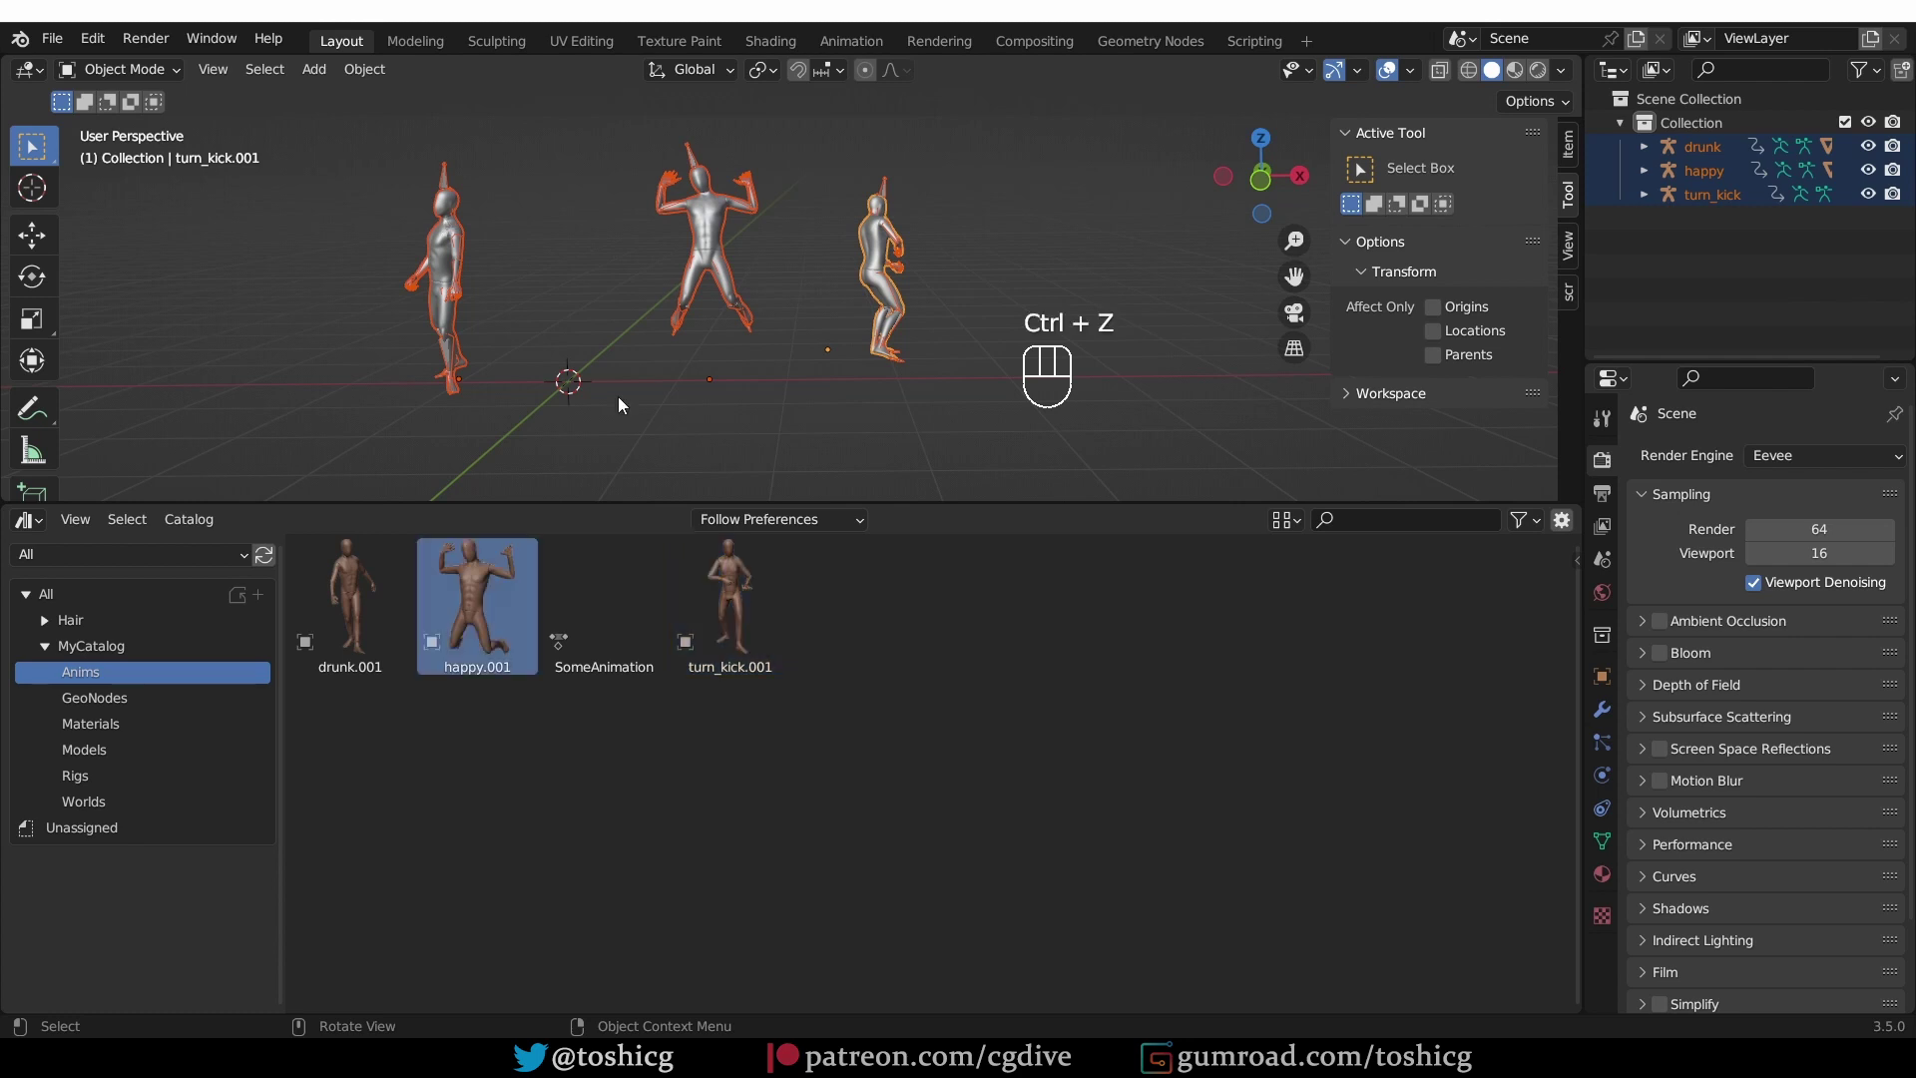
{"action": "key", "text": "x"}
{"action": "key", "text": "ctrl+z"}
{"action": "left_click", "coordinate": [52, 38]}
{"action": "mouse_move", "coordinate": [128, 114]}
{"action": "left_click", "coordinate": [375, 112]}
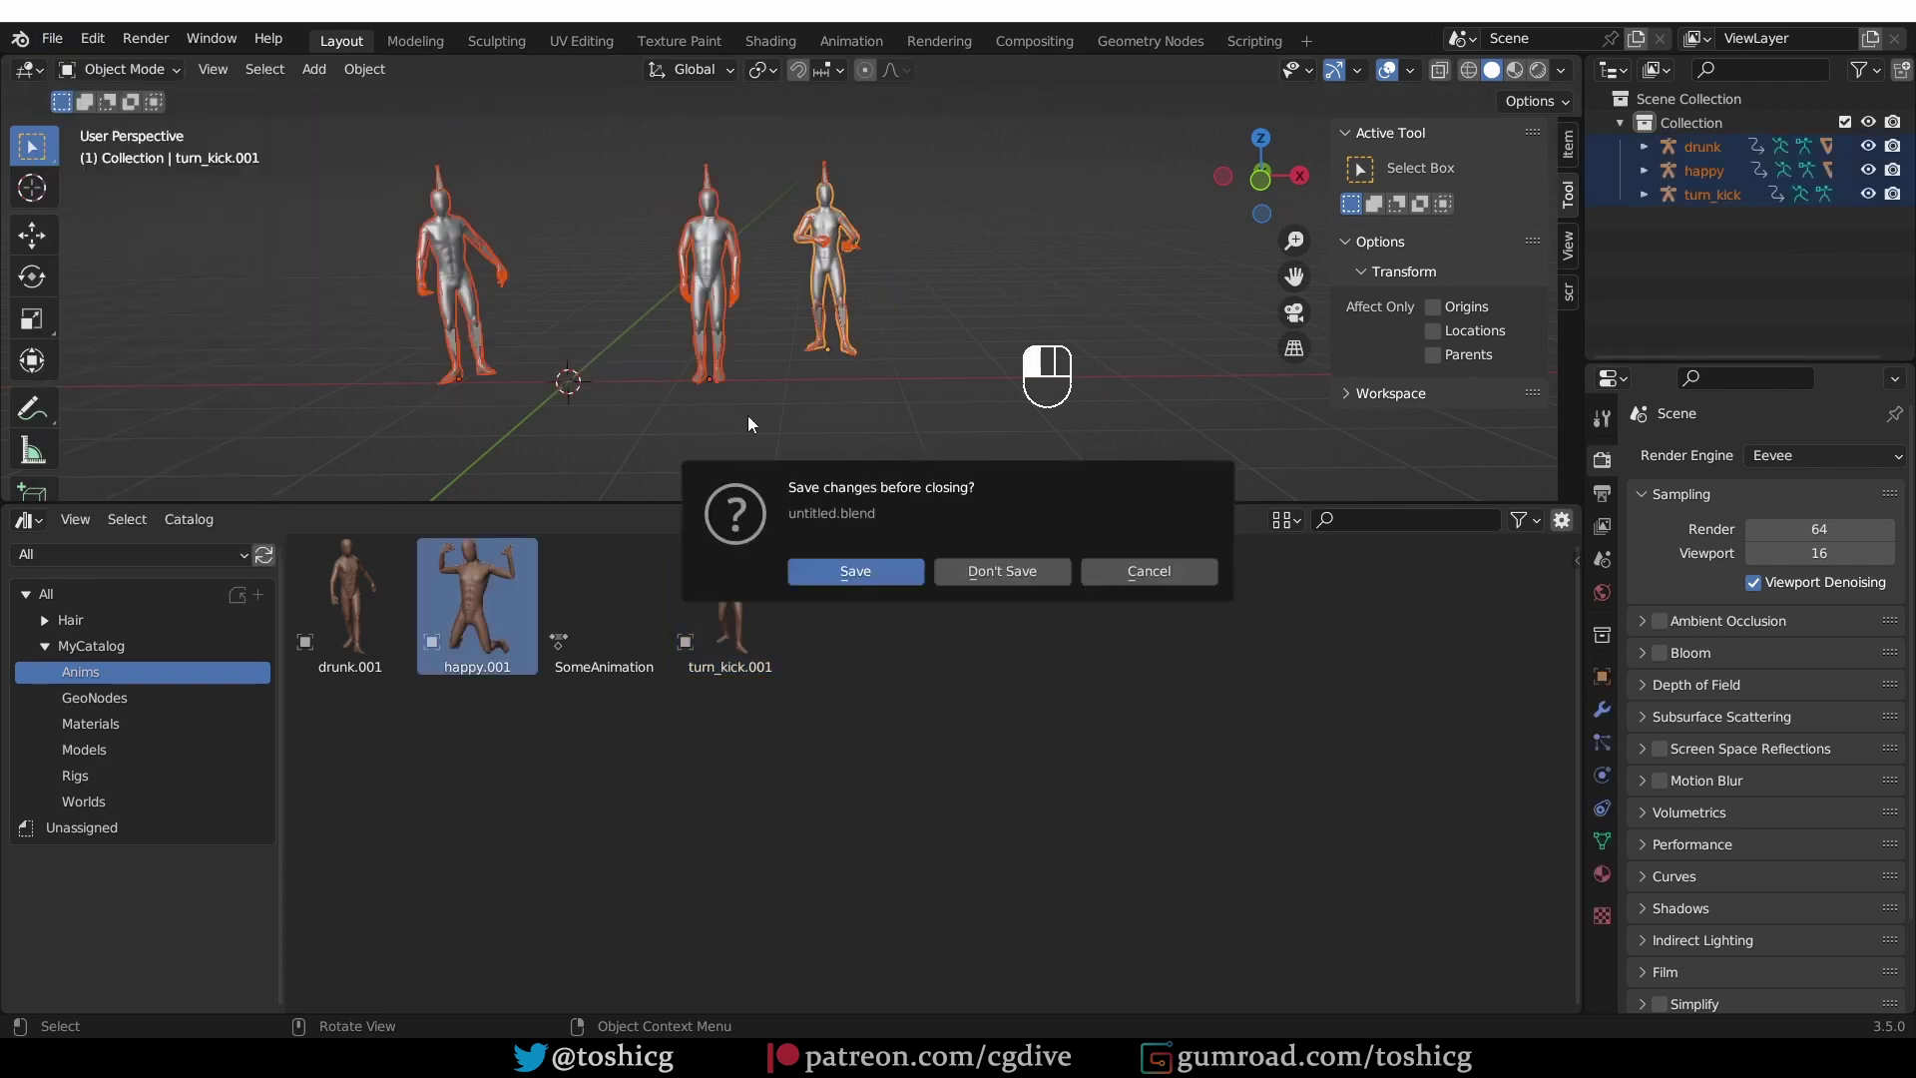
- Open the library without saving, clear the three mesh assets, and box-select the drunk rig
{"action": "left_click", "coordinate": [1001, 572]}
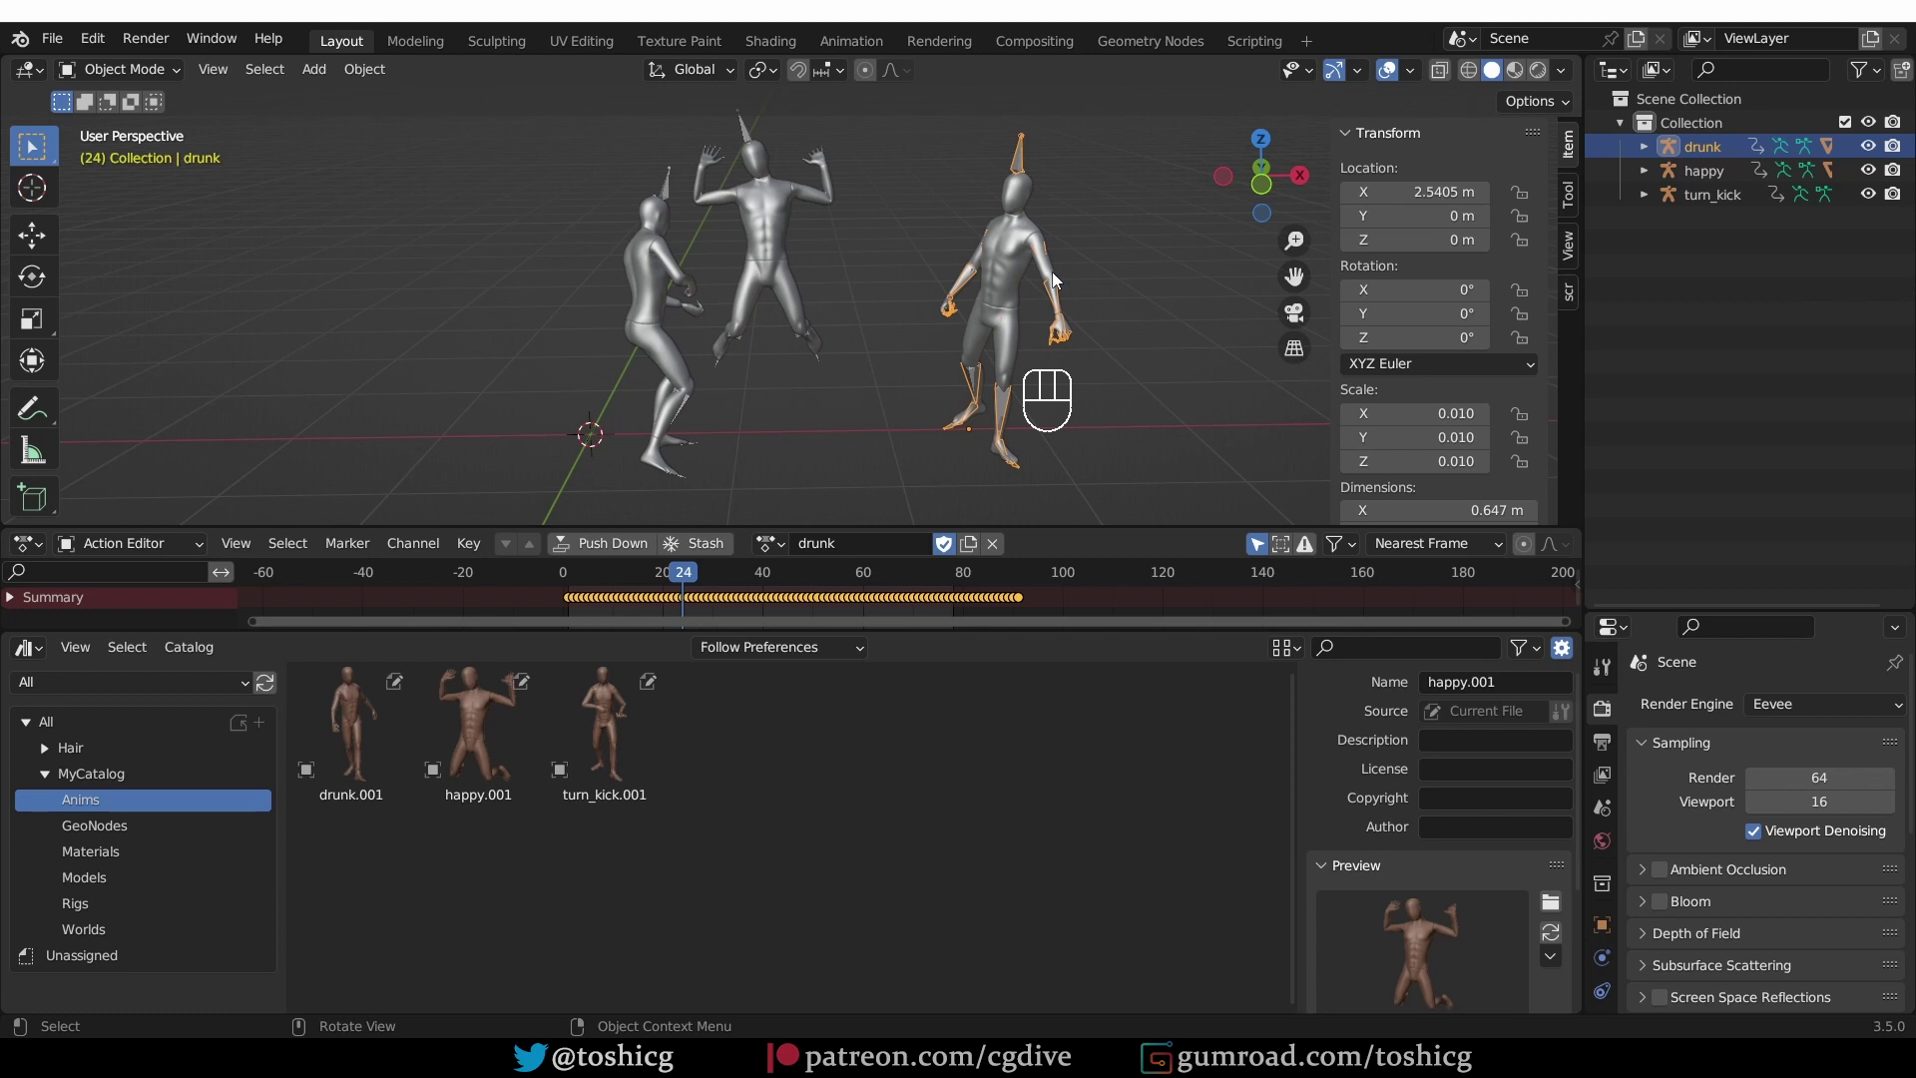
{"action": "left_click", "coordinate": [361, 745]}
{"action": "left_click", "coordinate": [591, 737], "text": "shift"}
{"action": "right_click", "coordinate": [583, 739]}
{"action": "left_click", "coordinate": [577, 788]}
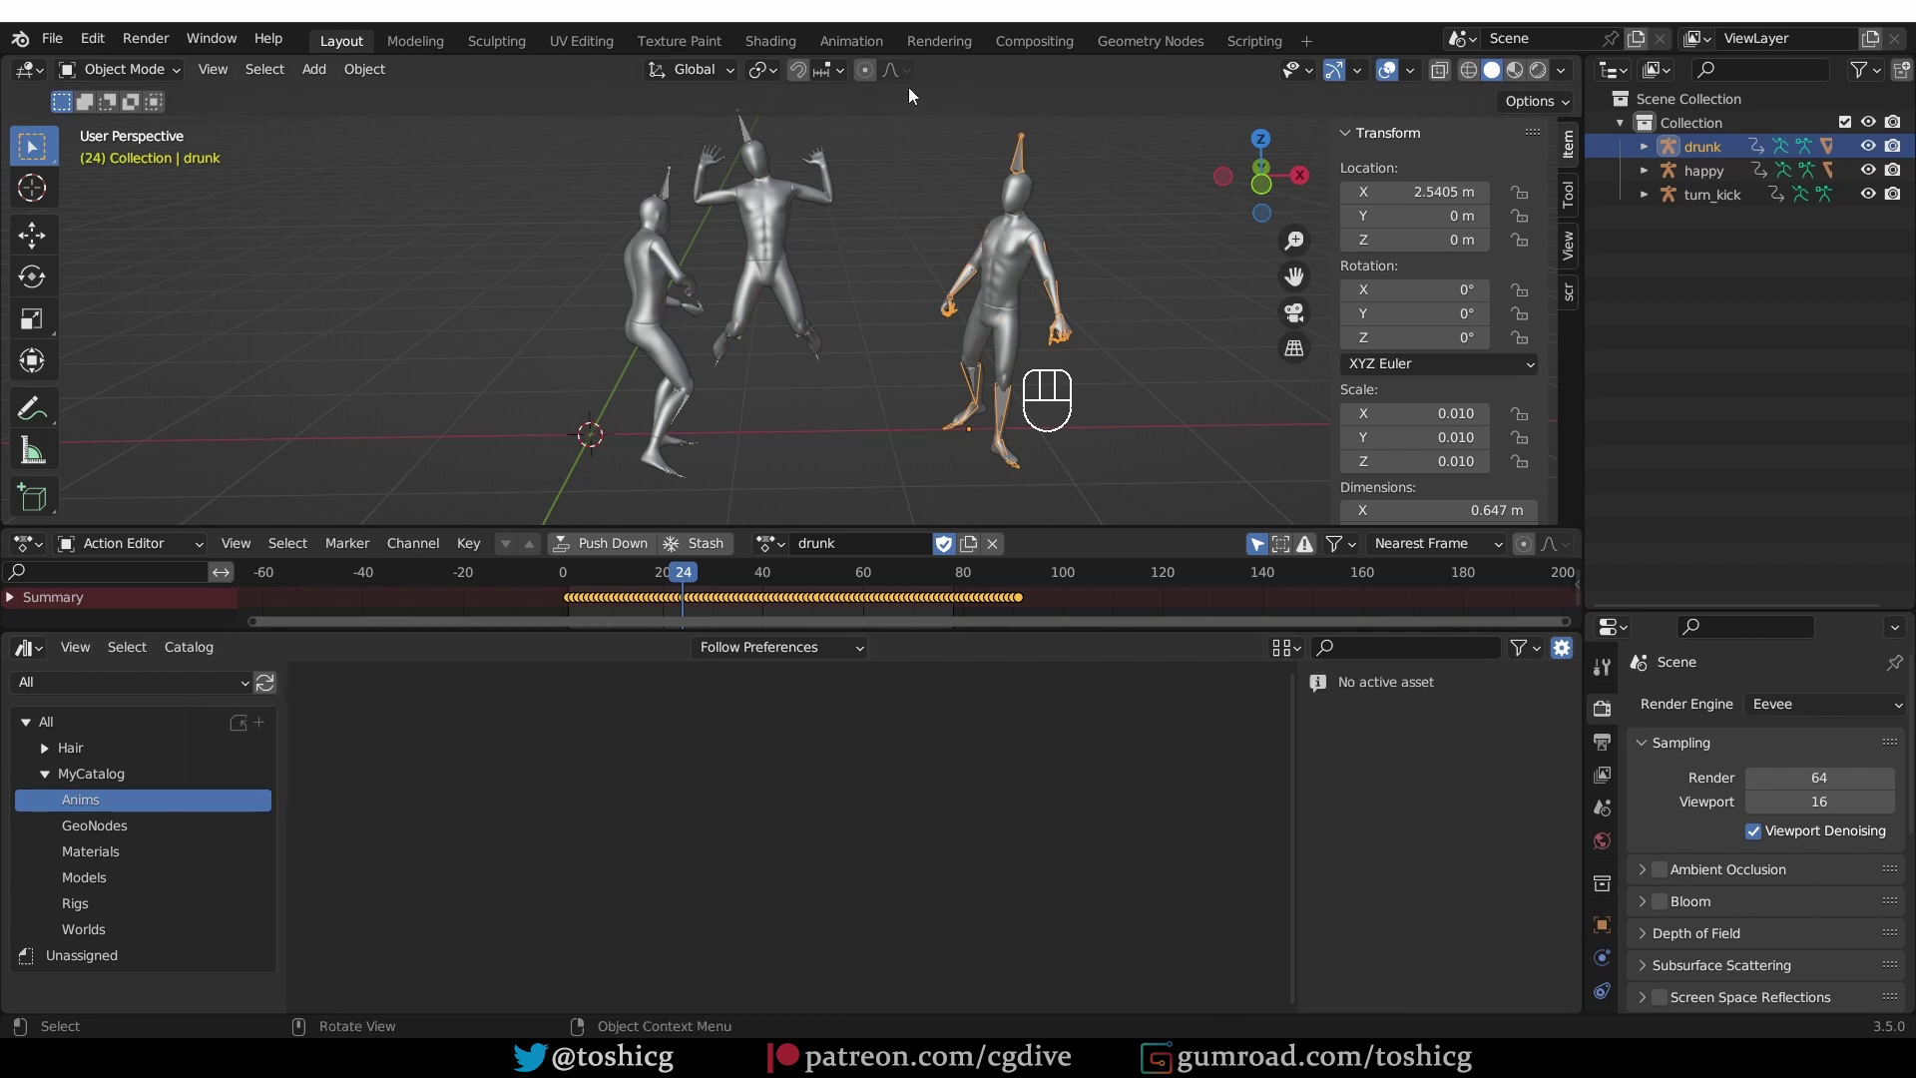
{"action": "left_click_drag", "start_coordinate": [908, 88], "coordinate": [1081, 459]}
- Move the drunk rig into a new collection named drunk
{"action": "key", "text": "m"}
{"action": "left_click", "coordinate": [1041, 392]}
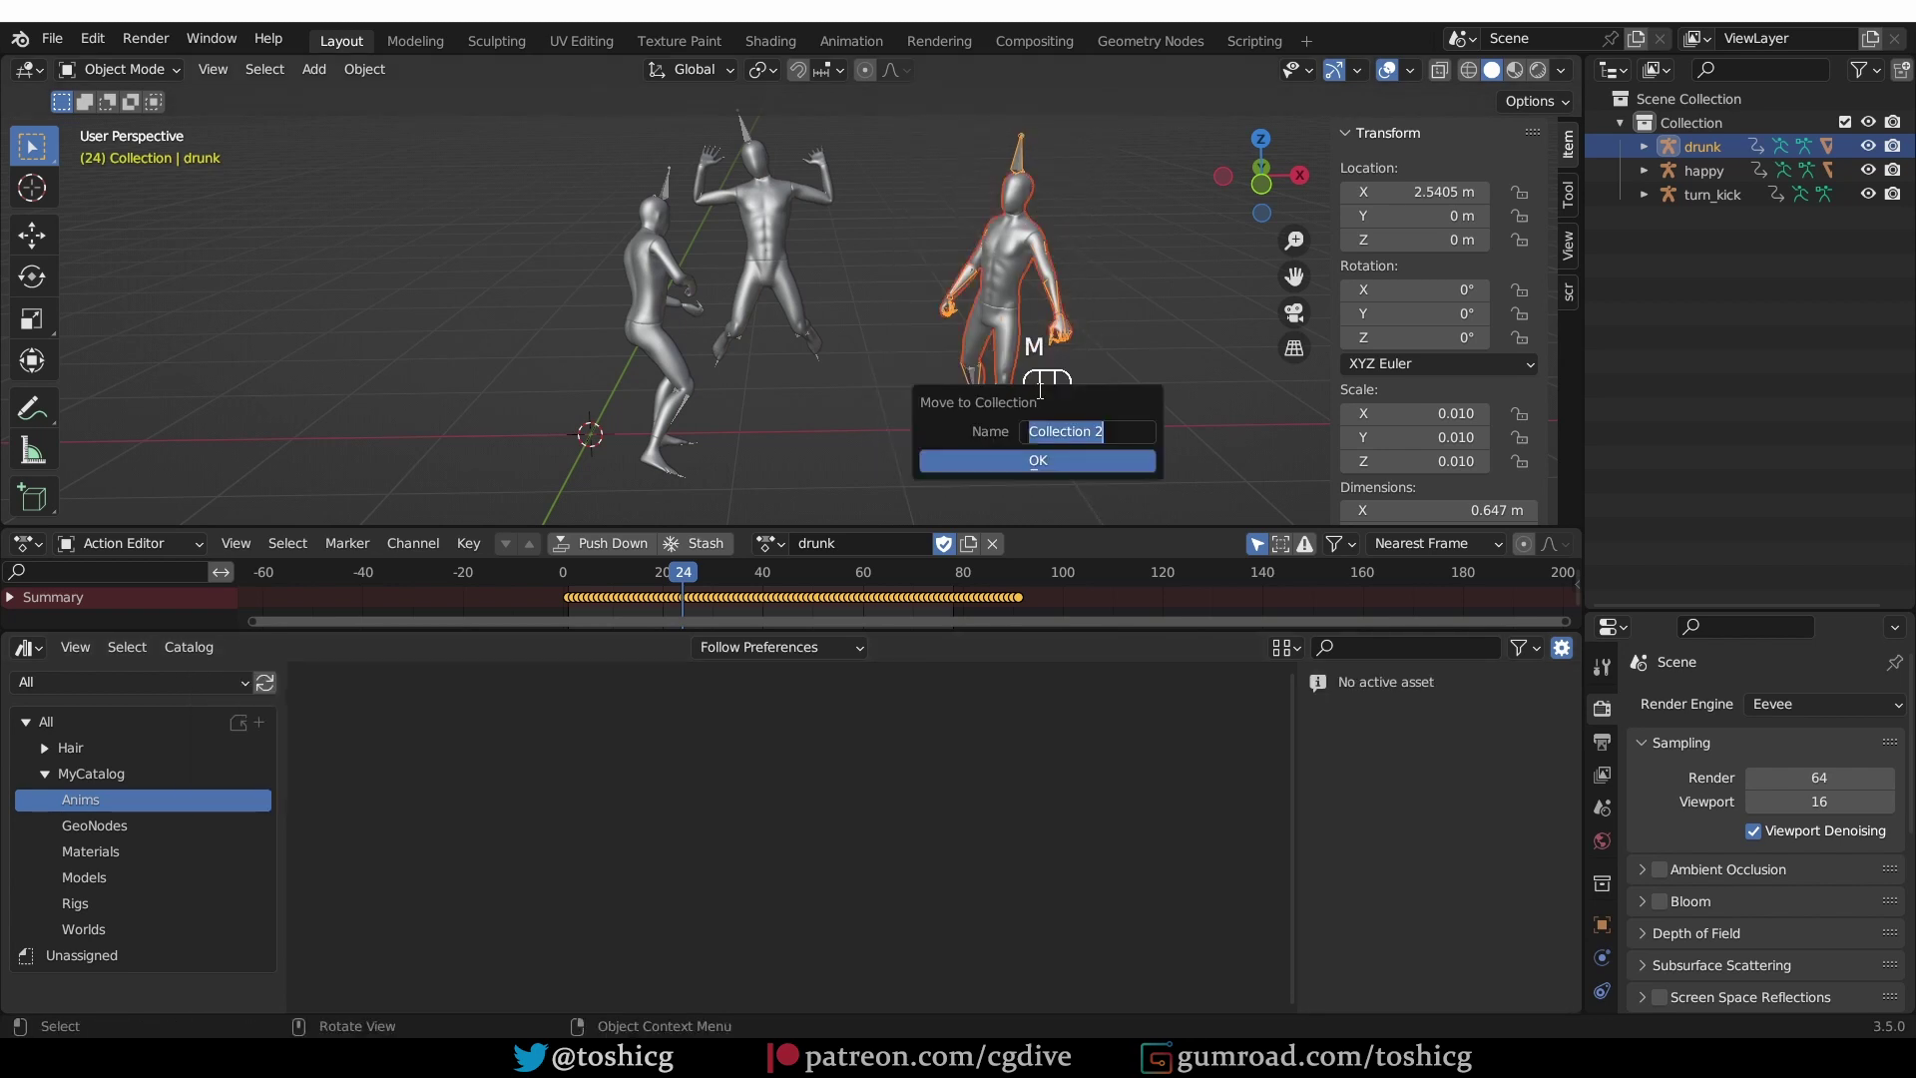
{"action": "type", "text": "dr"}
{"action": "key", "text": "Return"}
{"action": "key", "text": "Return"}
{"action": "middle_click_drag", "start_coordinate": [953, 377], "coordinate": [958, 377]}
- Move the happy and turn_kick rigs into new collections named happy and turn_kick
{"action": "left_click_drag", "start_coordinate": [764, 230], "coordinate": [834, 355]}
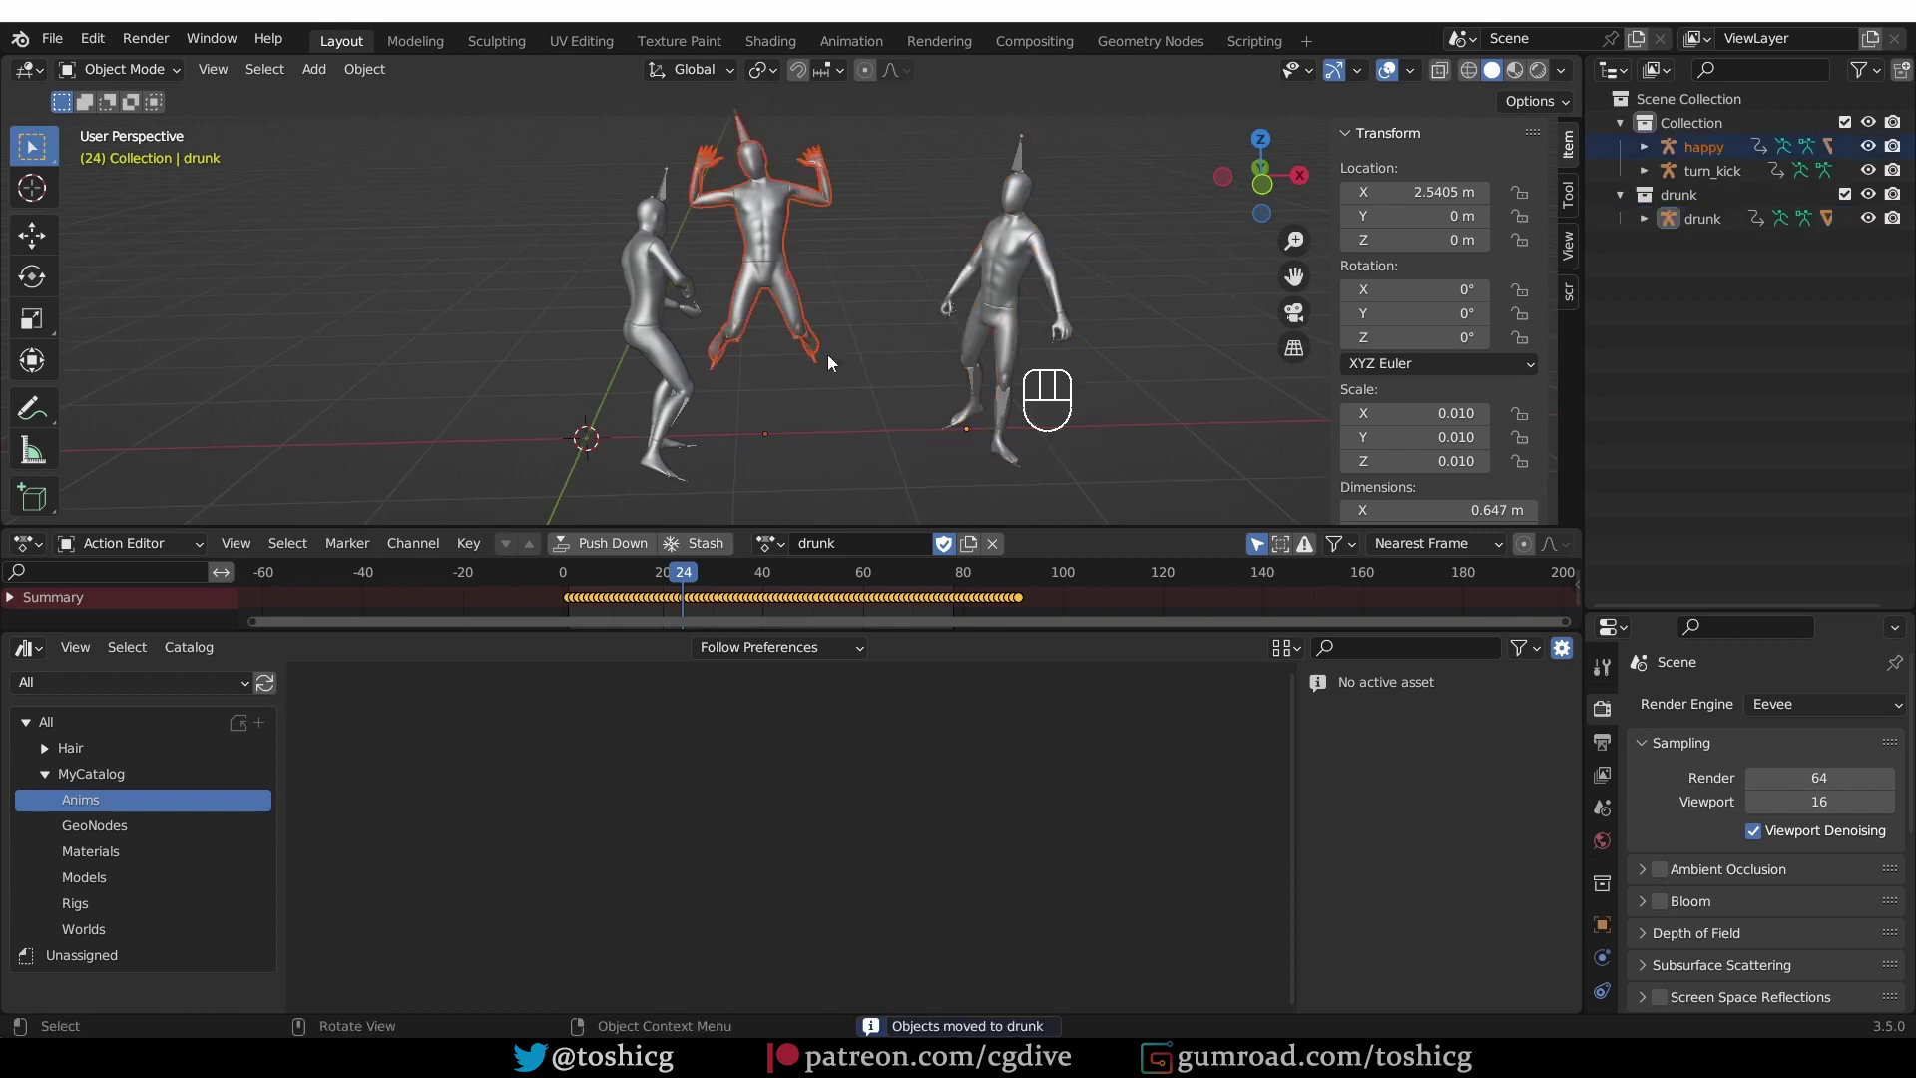
{"action": "key", "text": "m"}
{"action": "left_click", "coordinate": [832, 336]}
{"action": "type", "text": "happy"}
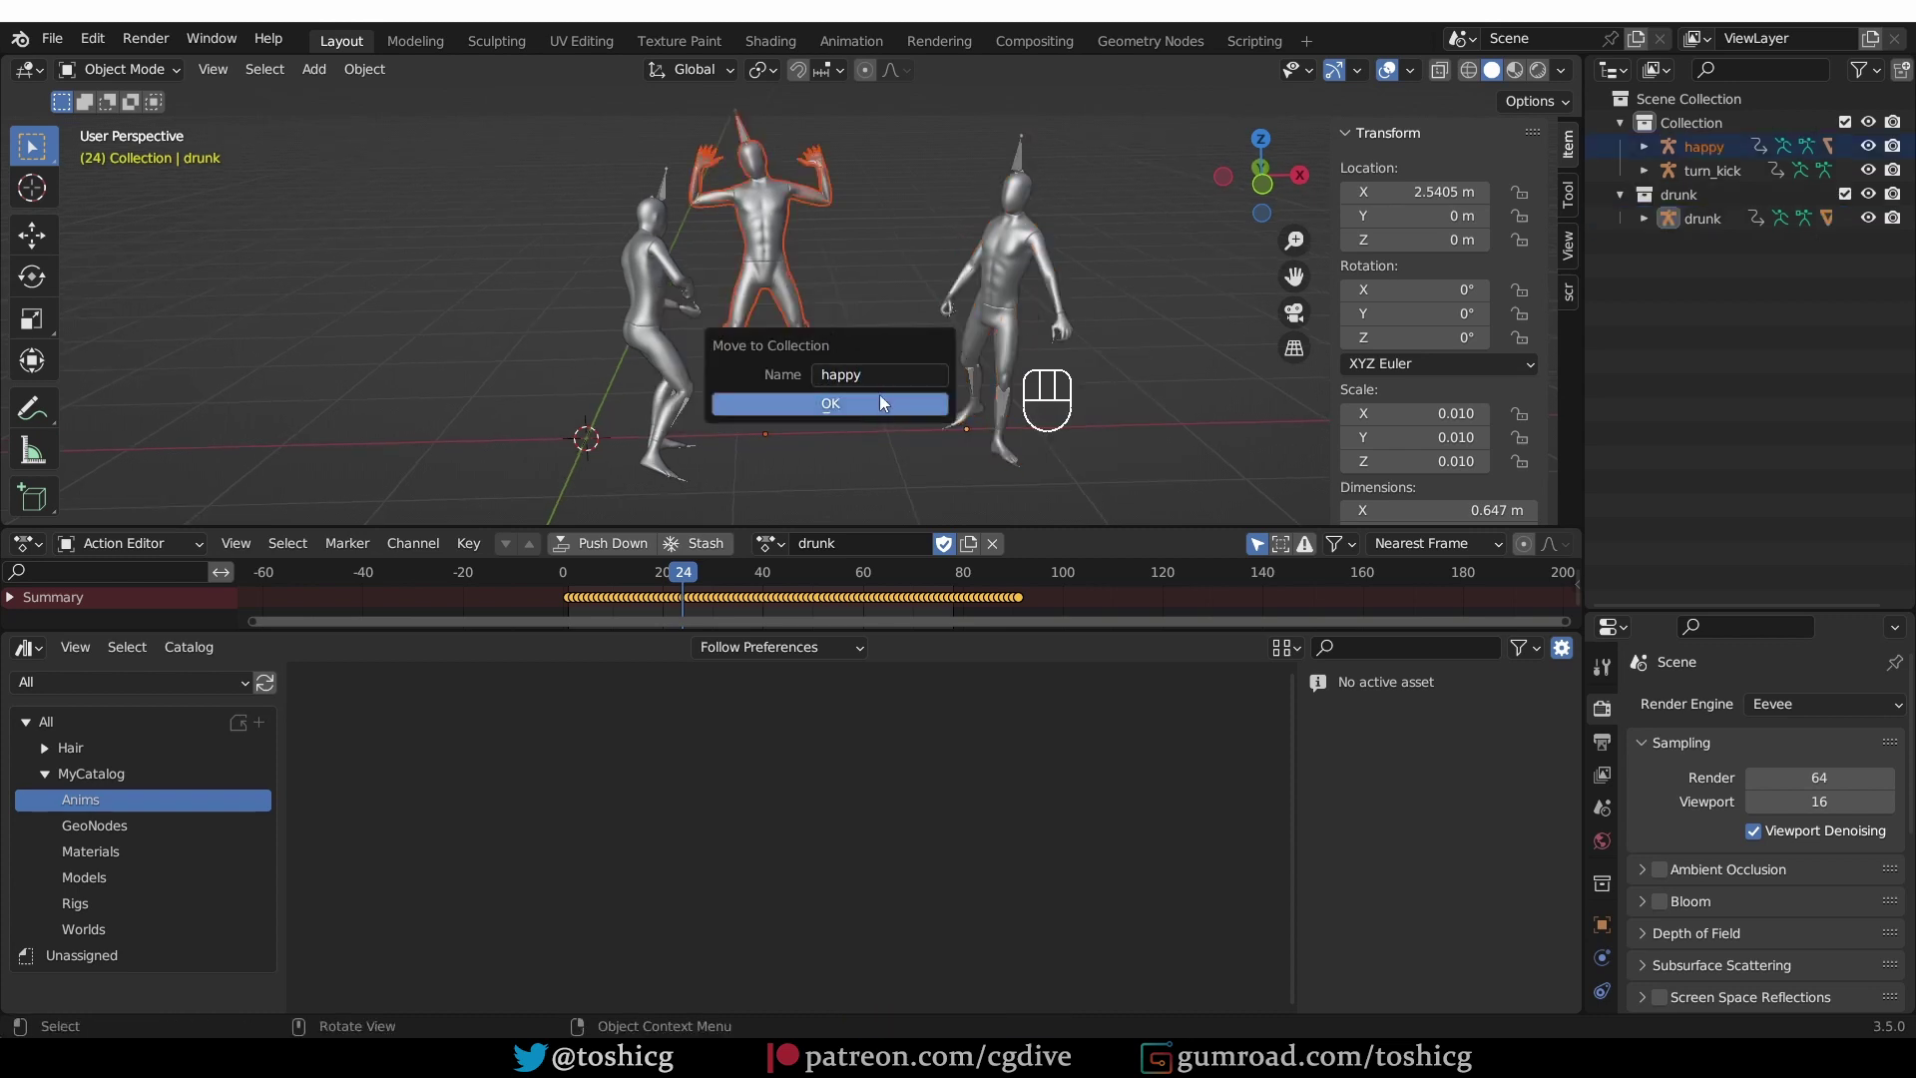
{"action": "key", "text": "Return"}
{"action": "left_click", "coordinate": [663, 349]}
{"action": "key", "text": "m"}
{"action": "left_click", "coordinate": [664, 349]}
{"action": "type", "text": "turn_kick"}
{"action": "key", "text": "Return"}
- Mark the turn_kick and drunk collections as assets in the Outliner
{"action": "right_click", "coordinate": [1647, 248]}
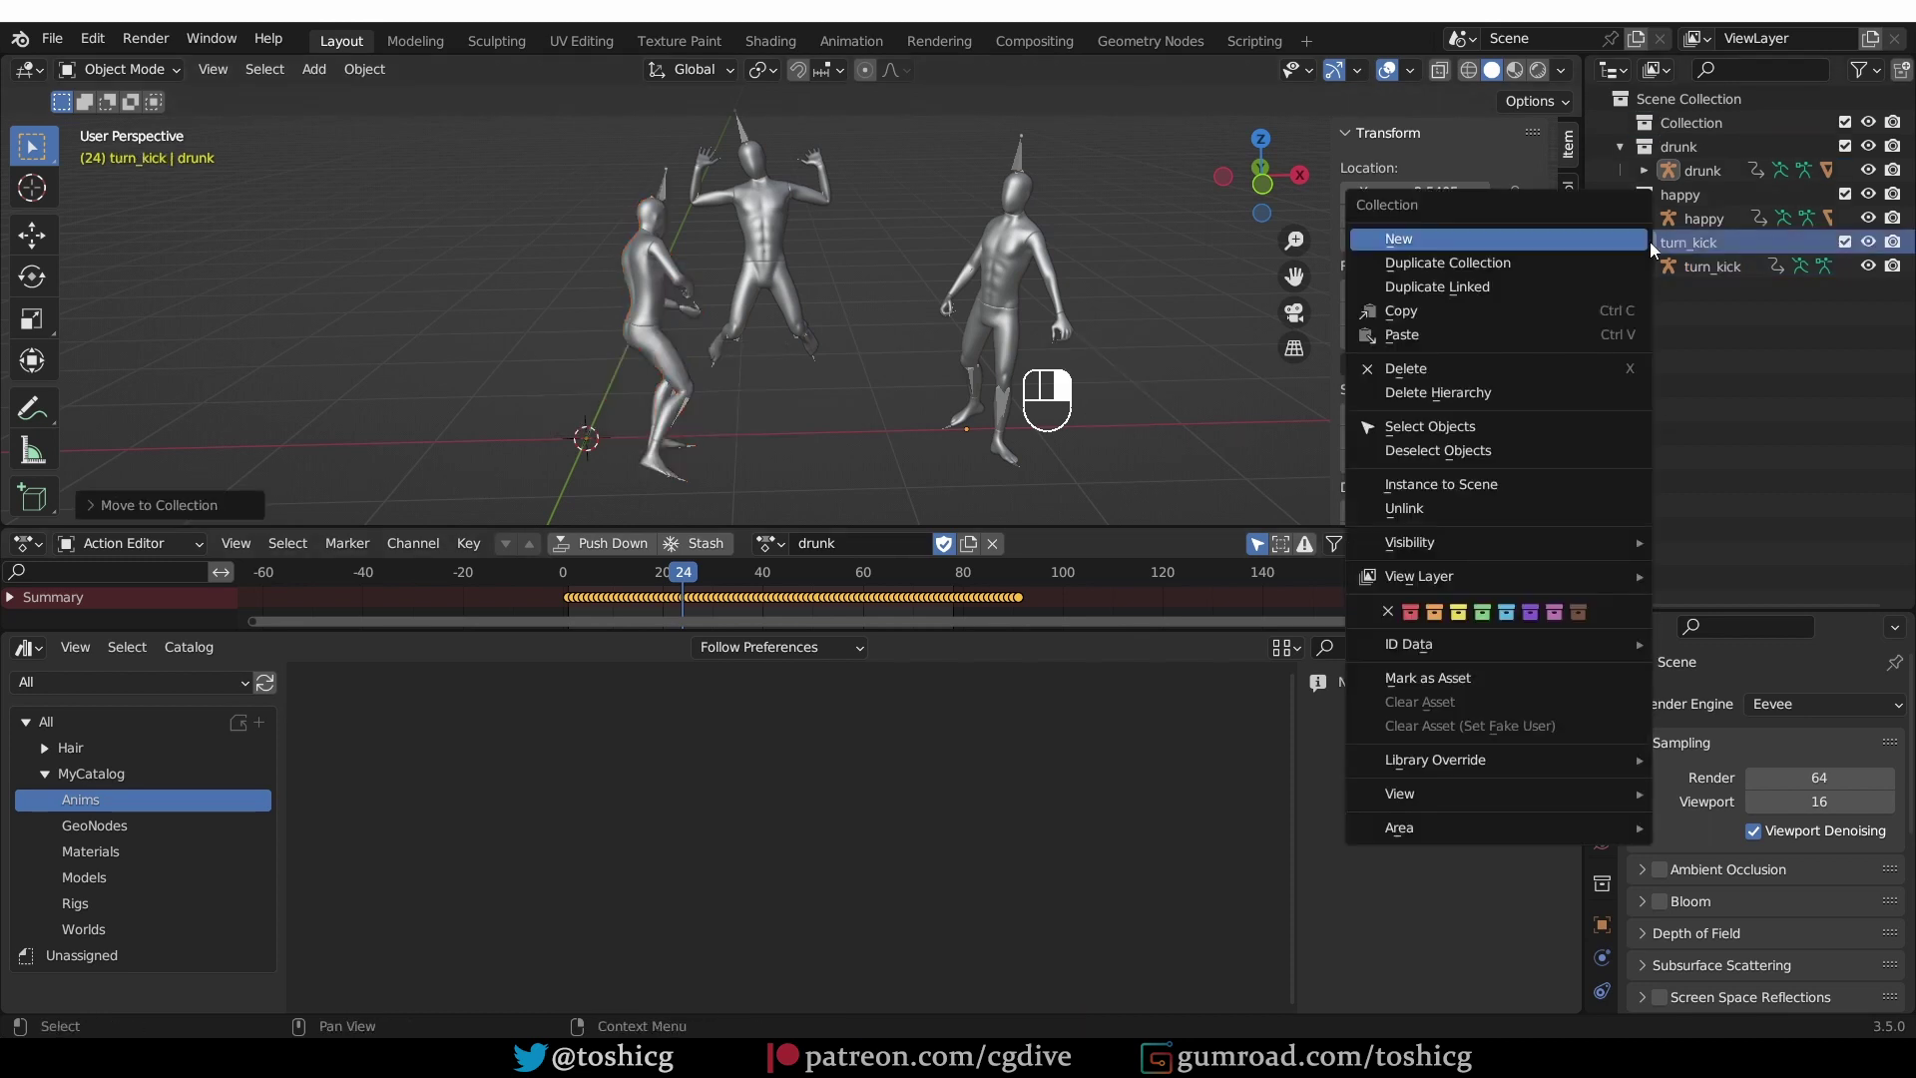
{"action": "left_click", "coordinate": [1518, 678]}
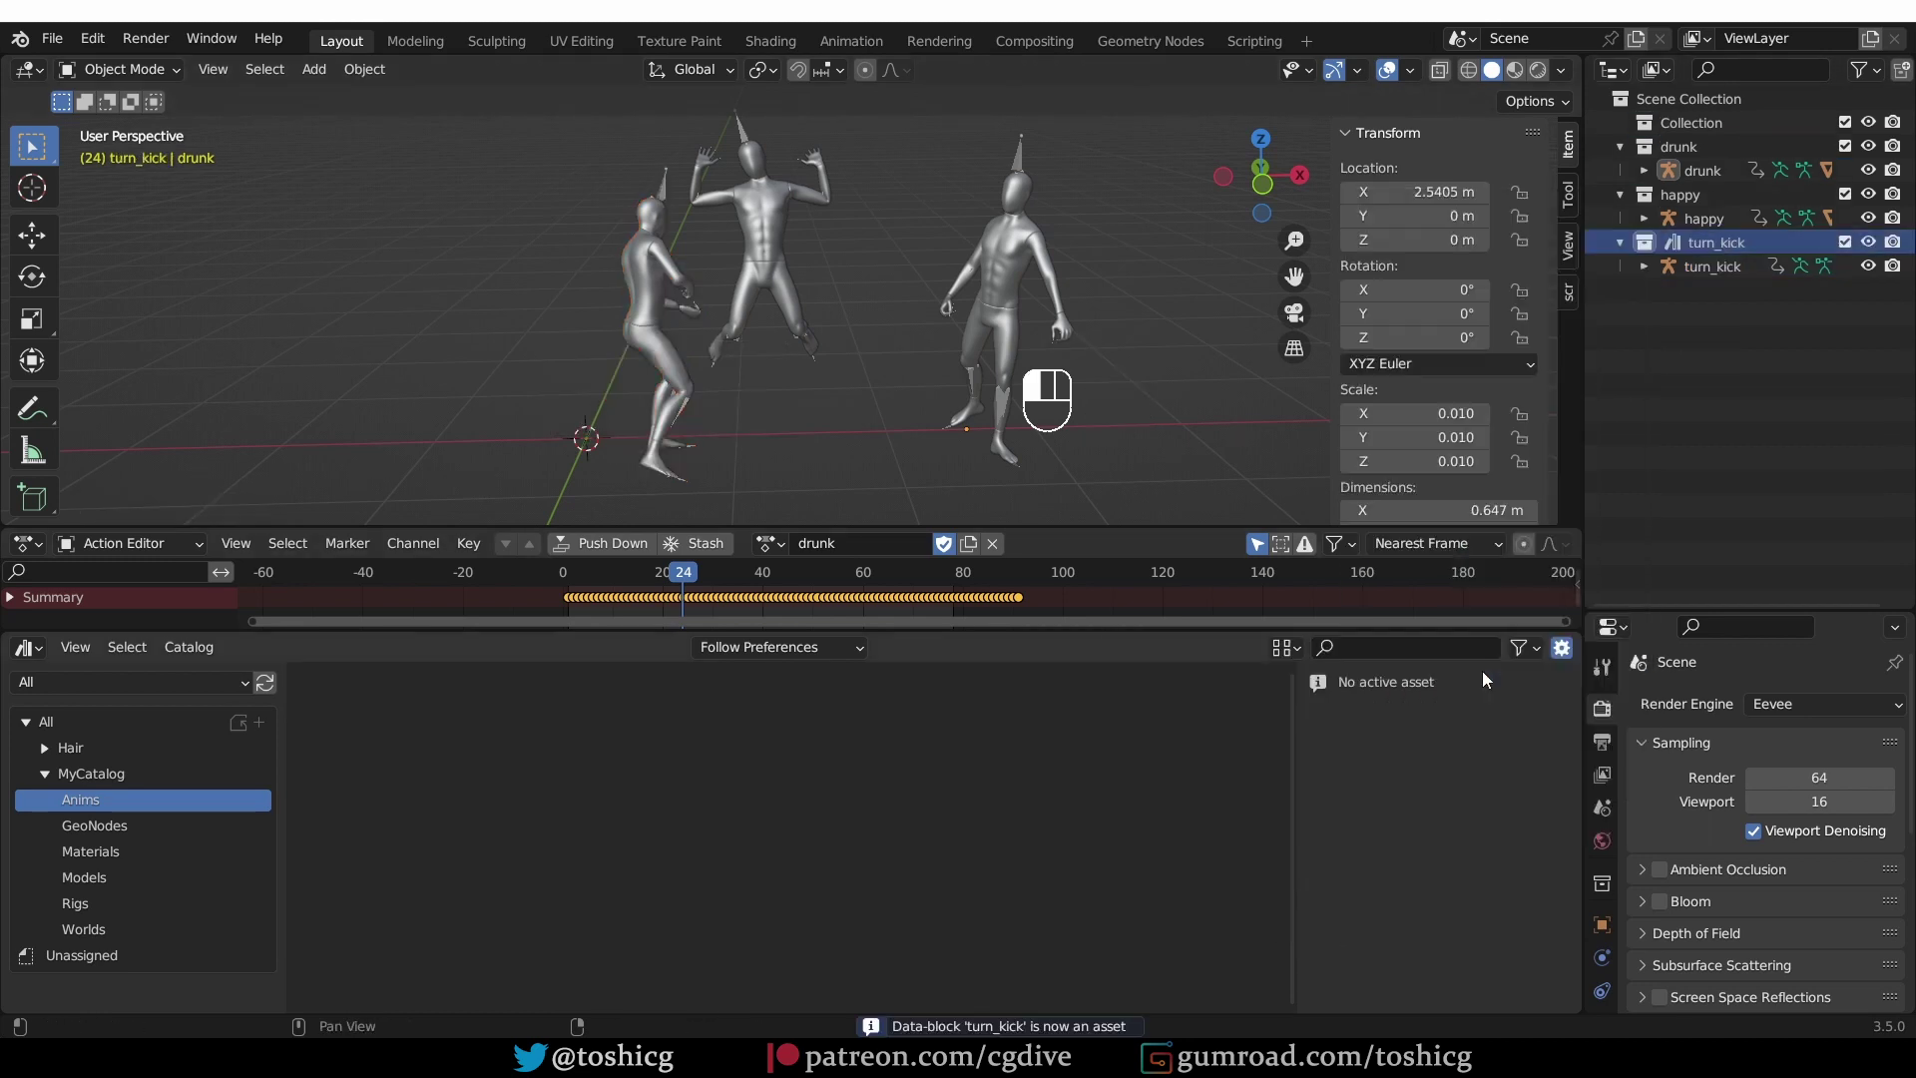
{"action": "right_click", "coordinate": [1647, 146]}
{"action": "left_click", "coordinate": [1527, 522]}
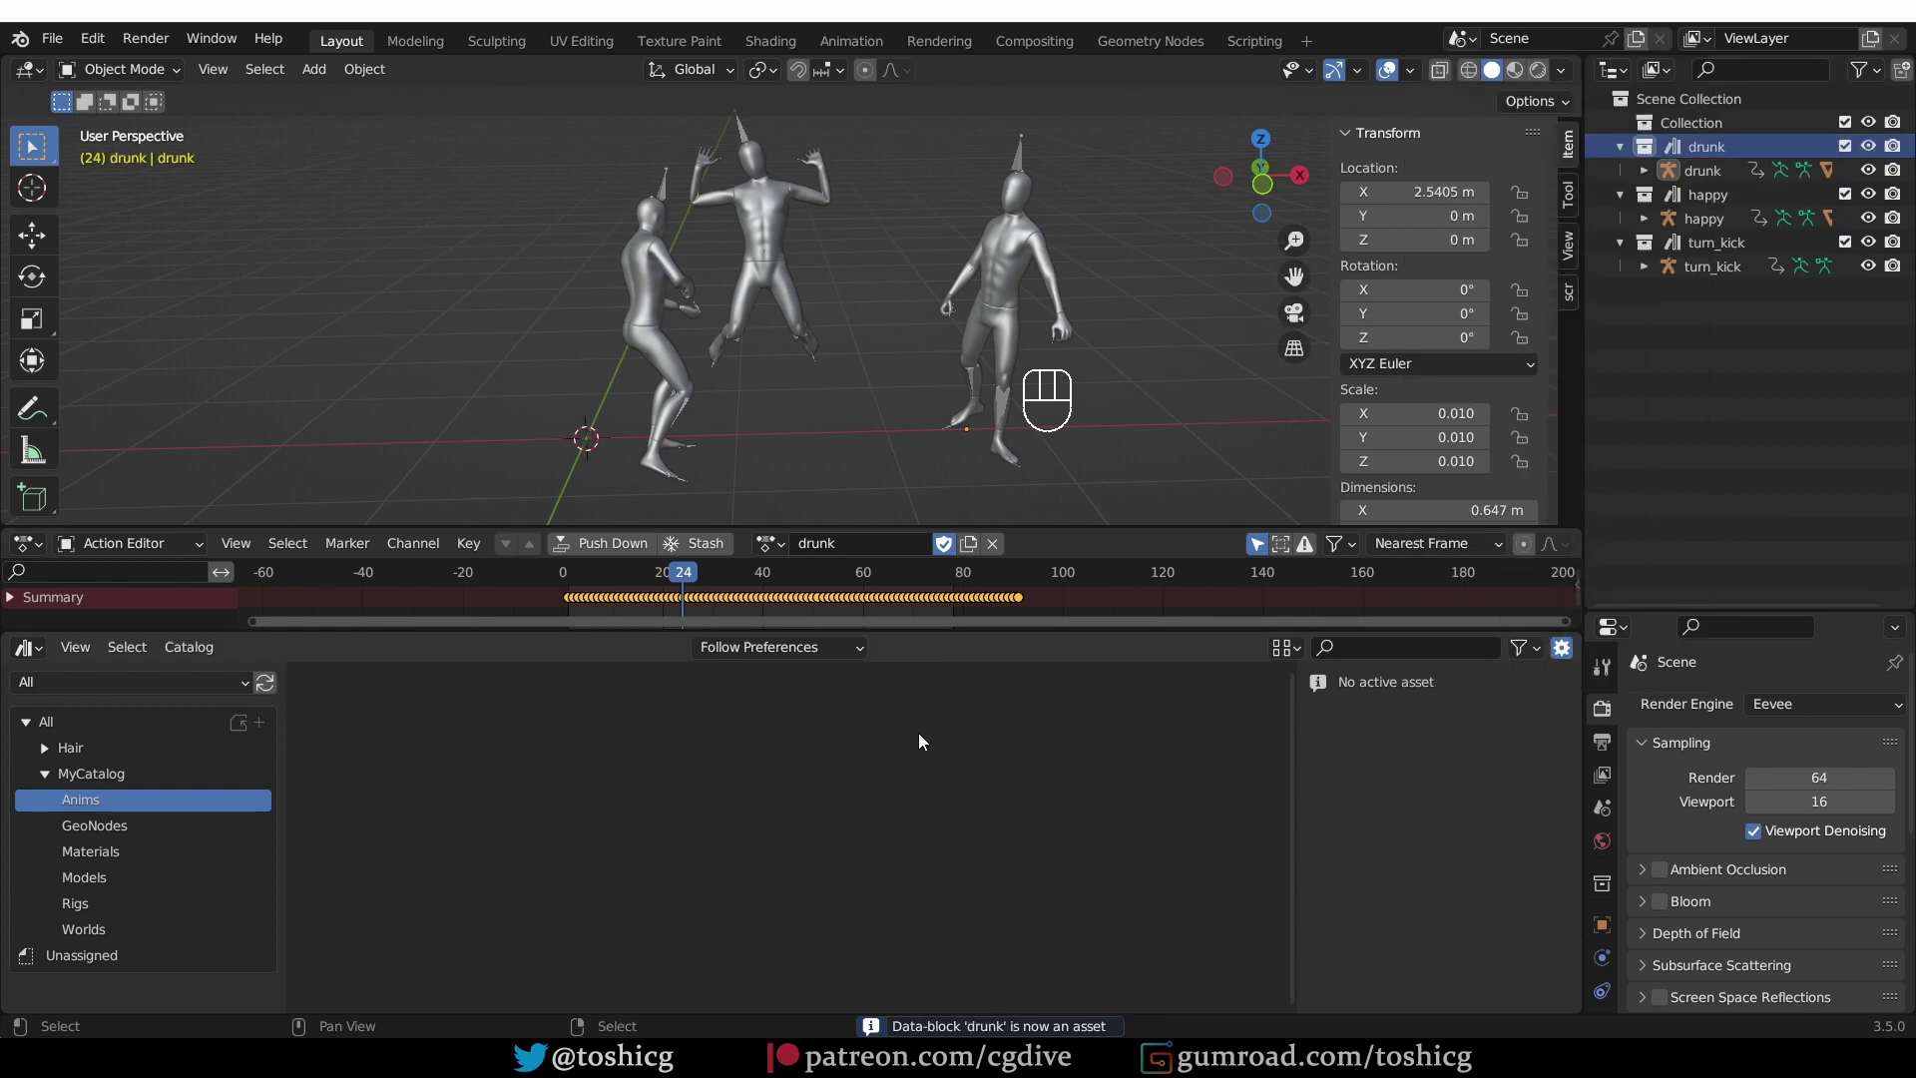
- File the three uncatalogued collection assets under Anims and save animation_lib.blend
{"action": "left_click", "coordinate": [129, 955]}
{"action": "left_click", "coordinate": [359, 753]}
{"action": "left_click", "coordinate": [591, 764], "text": "shift"}
{"action": "left_click_drag", "start_coordinate": [491, 760], "coordinate": [138, 800]}
{"action": "left_click", "coordinate": [123, 796]}
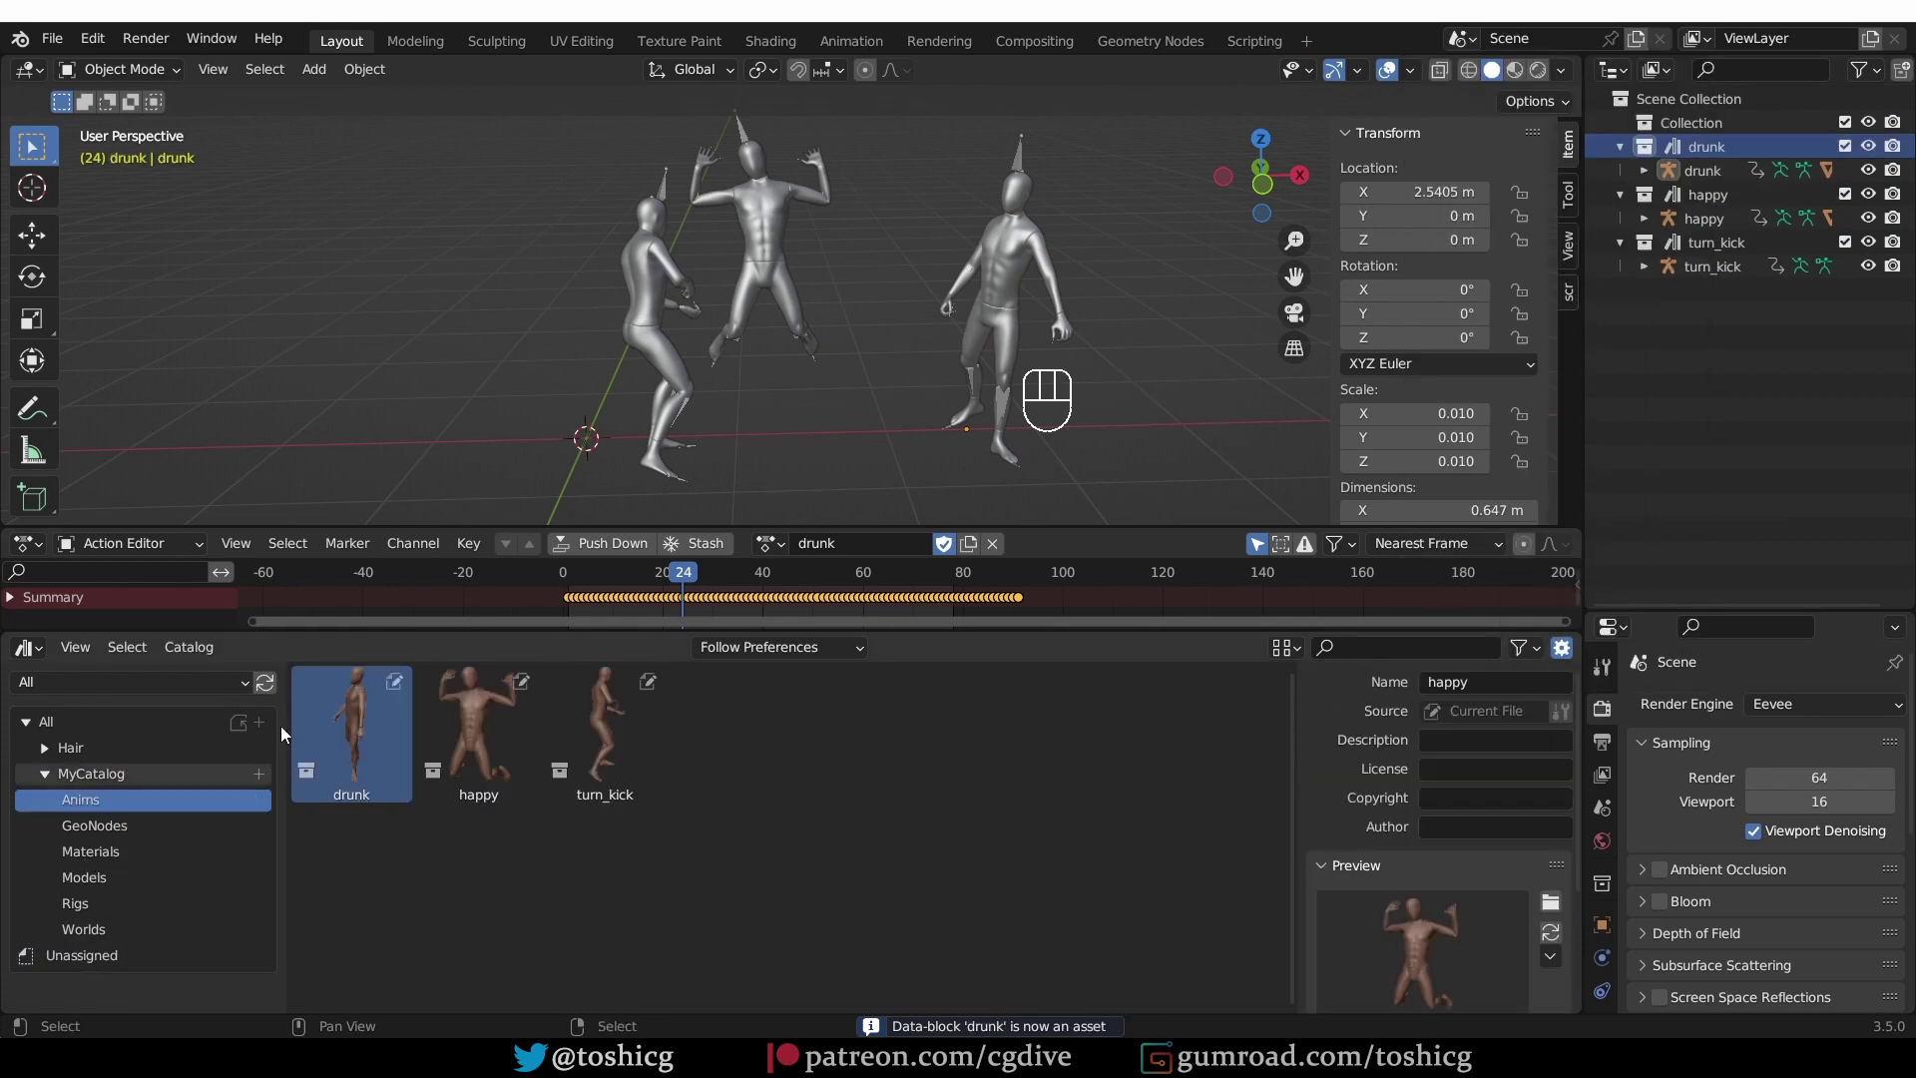
{"action": "key", "text": "ctrl+s"}
- Start a CGDiveTuts-template file with the Asset Browser showing the Anims catalog
{"action": "key", "text": "ctrl+n"}
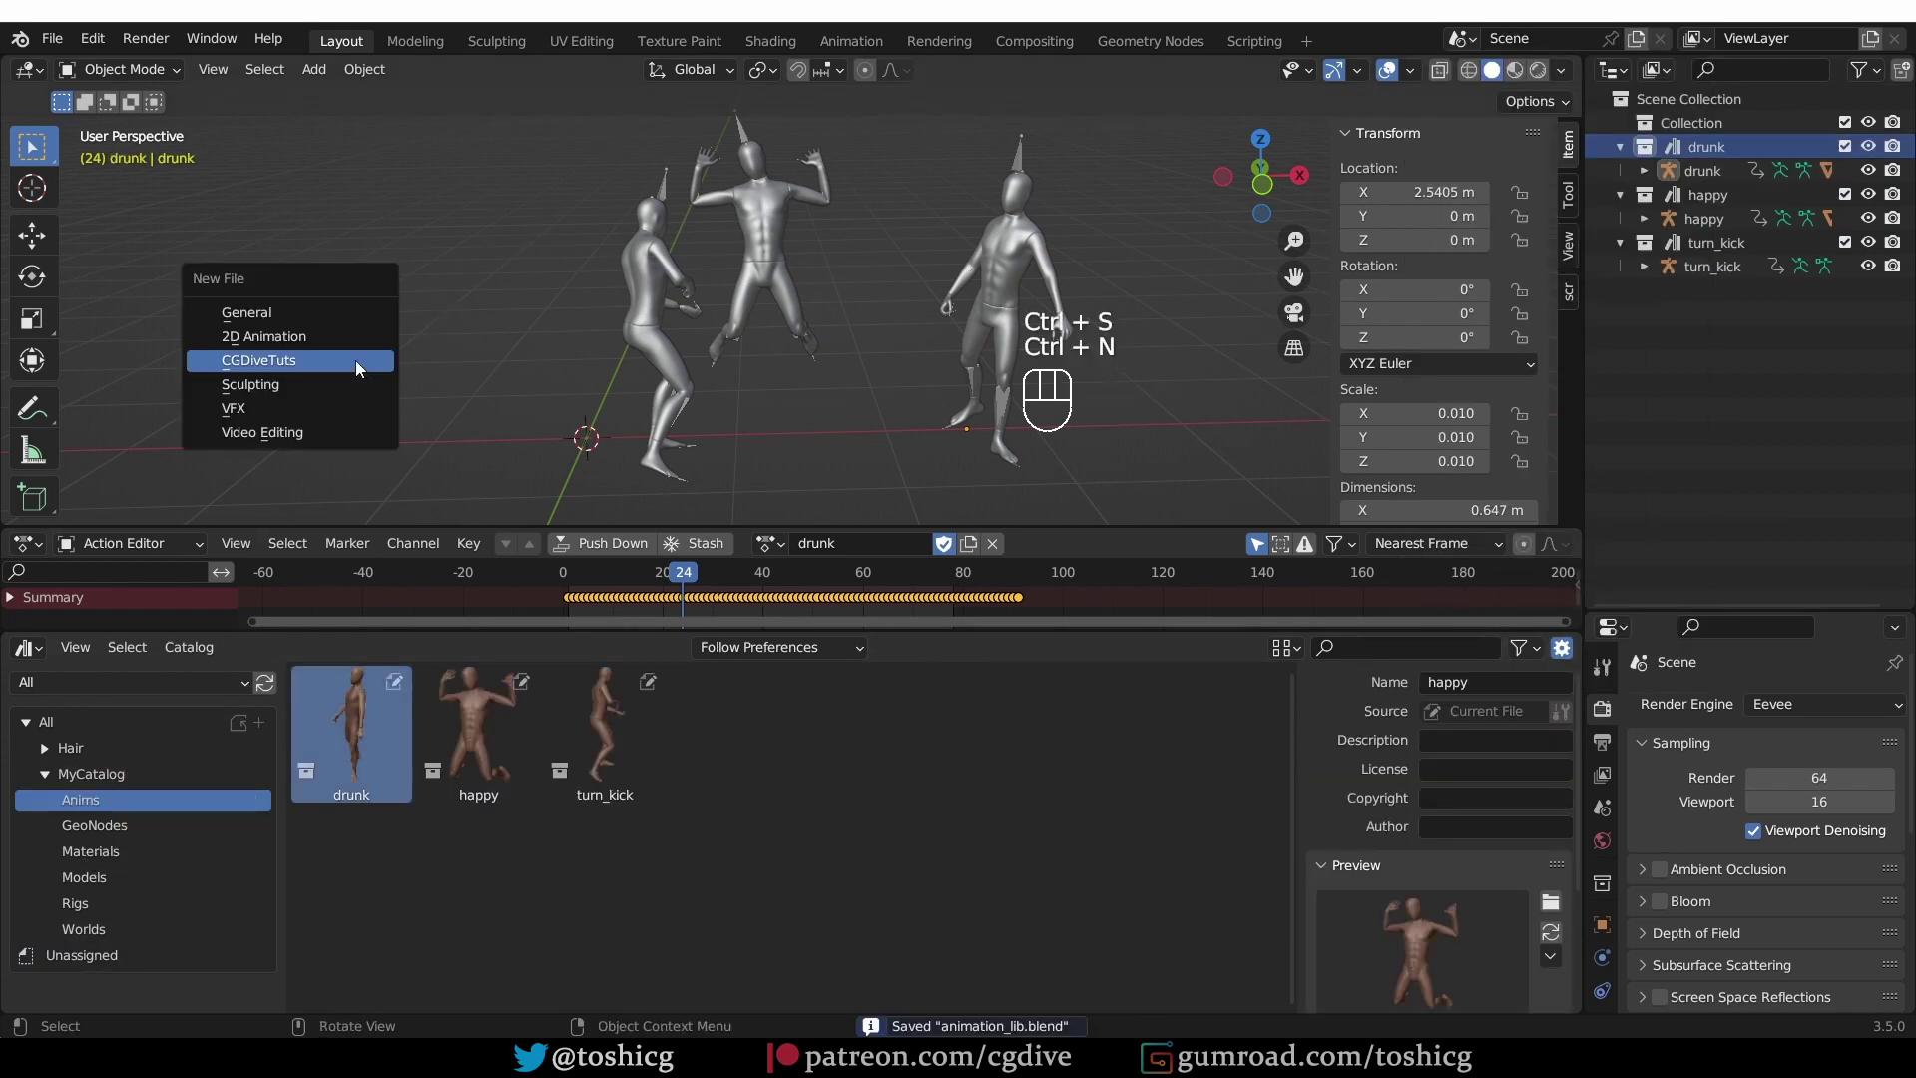
{"action": "left_click", "coordinate": [355, 361]}
{"action": "key", "text": "shift+F1"}
{"action": "key", "text": "shift+F1"}
{"action": "left_click", "coordinate": [44, 594]}
{"action": "left_click", "coordinate": [81, 620]}
{"action": "left_click_drag", "start_coordinate": [638, 455], "coordinate": [639, 539]}
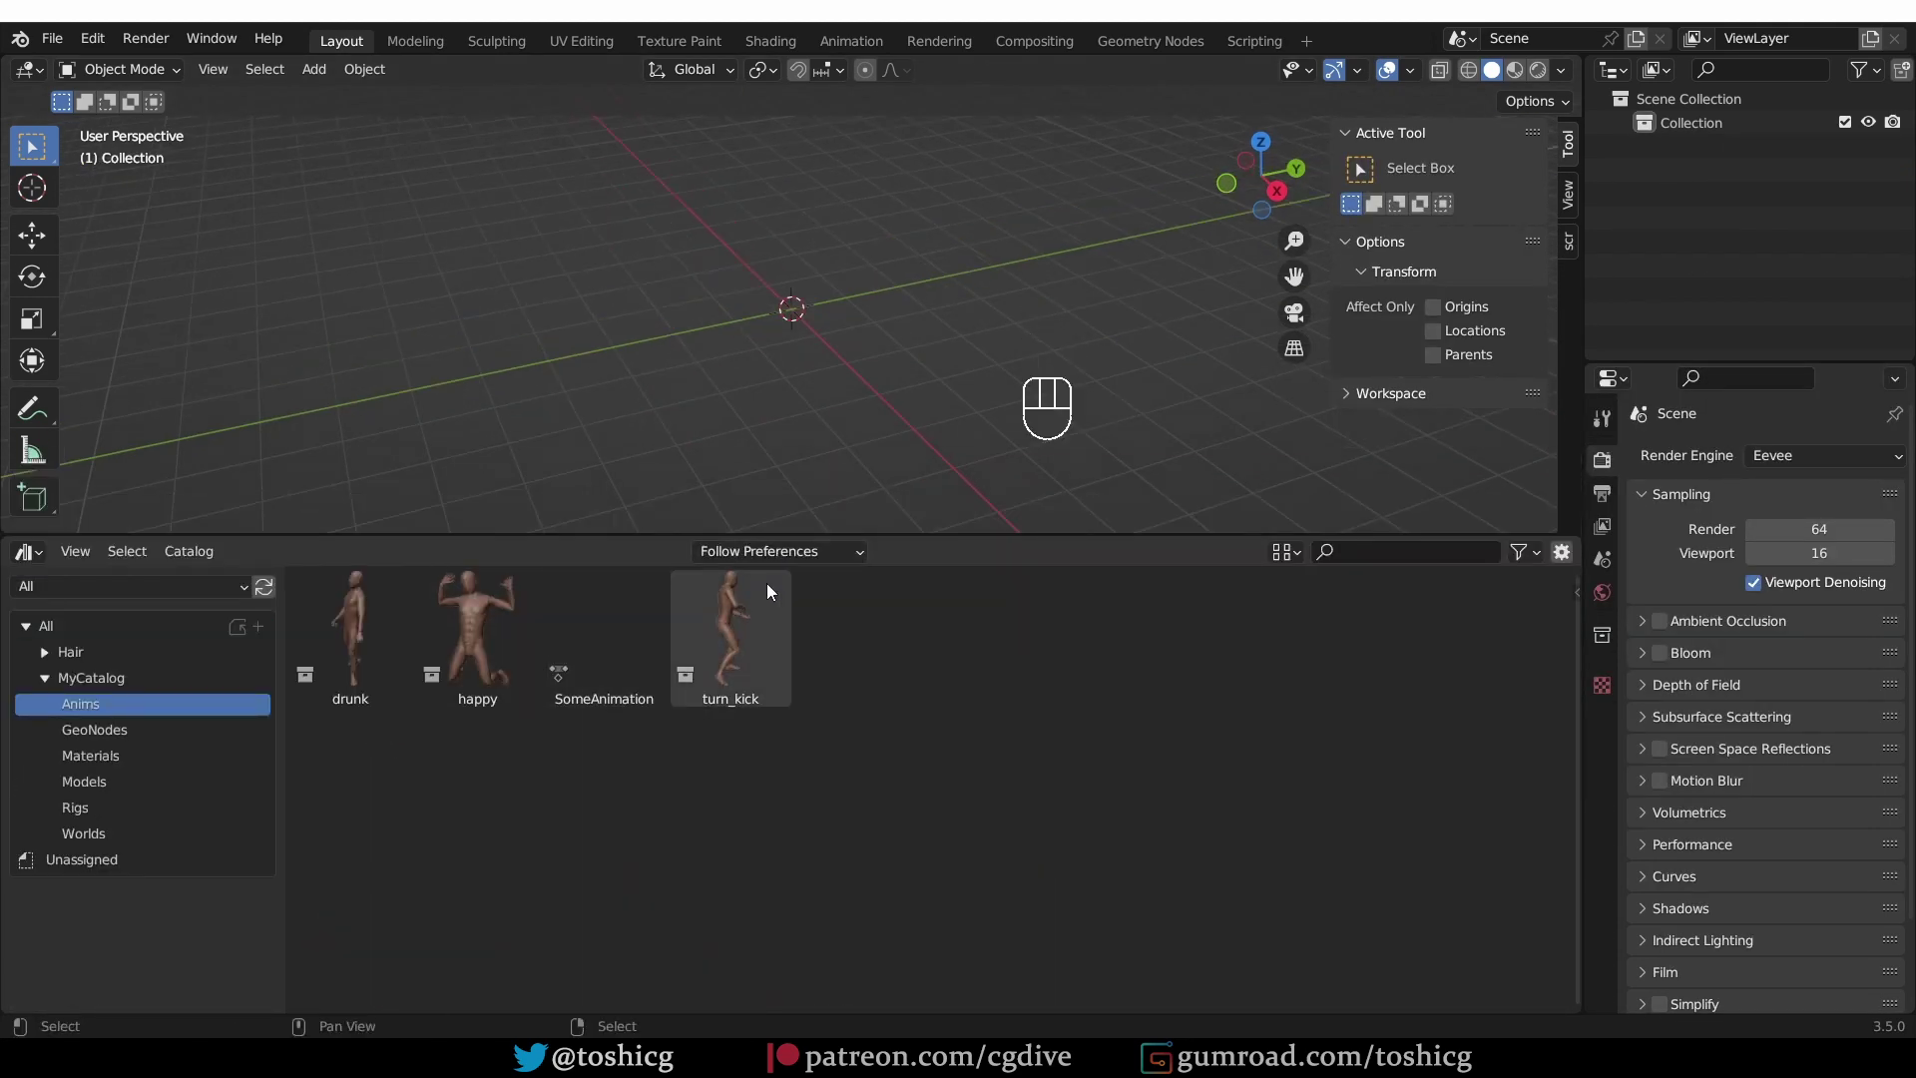
- Append the drunk collection non-instanced at location 0,0,0 and clear the character's offset
{"action": "left_click_drag", "start_coordinate": [325, 641], "coordinate": [789, 287]}
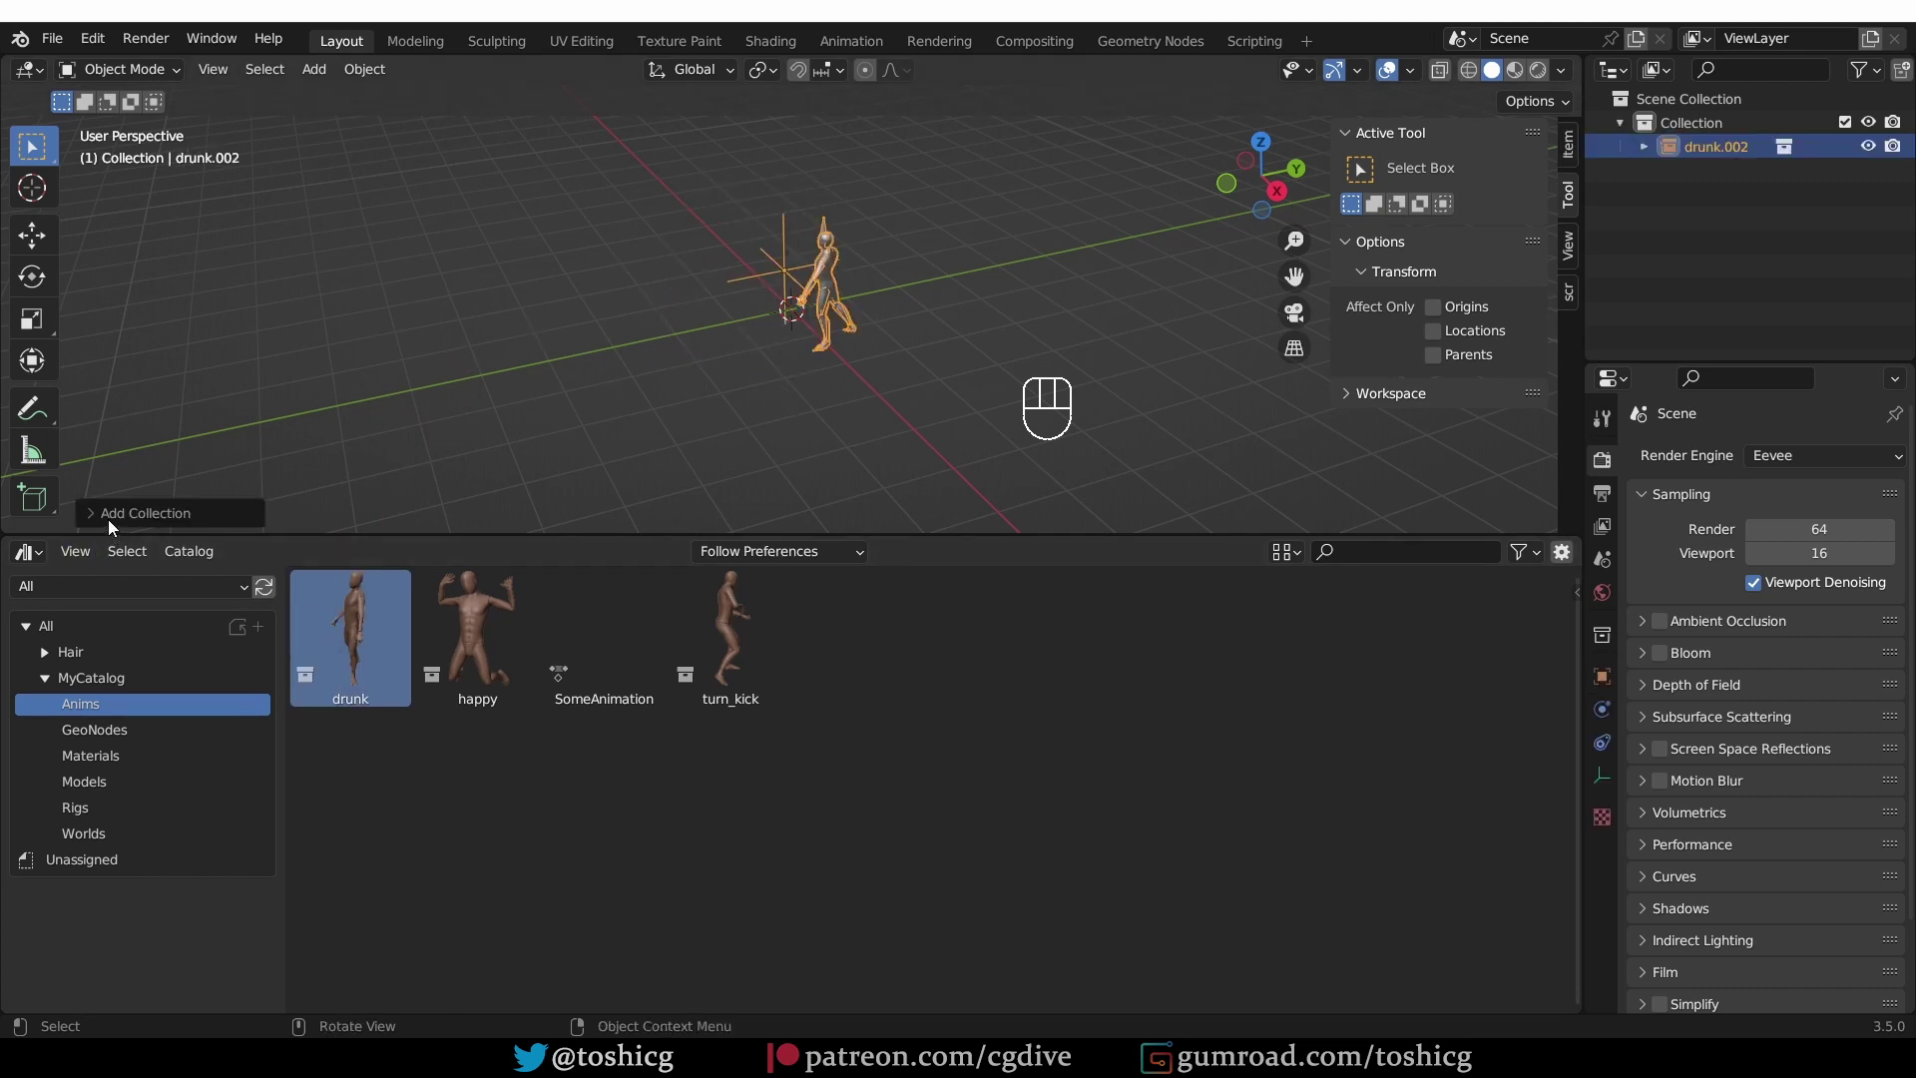
{"action": "left_click", "coordinate": [106, 515]}
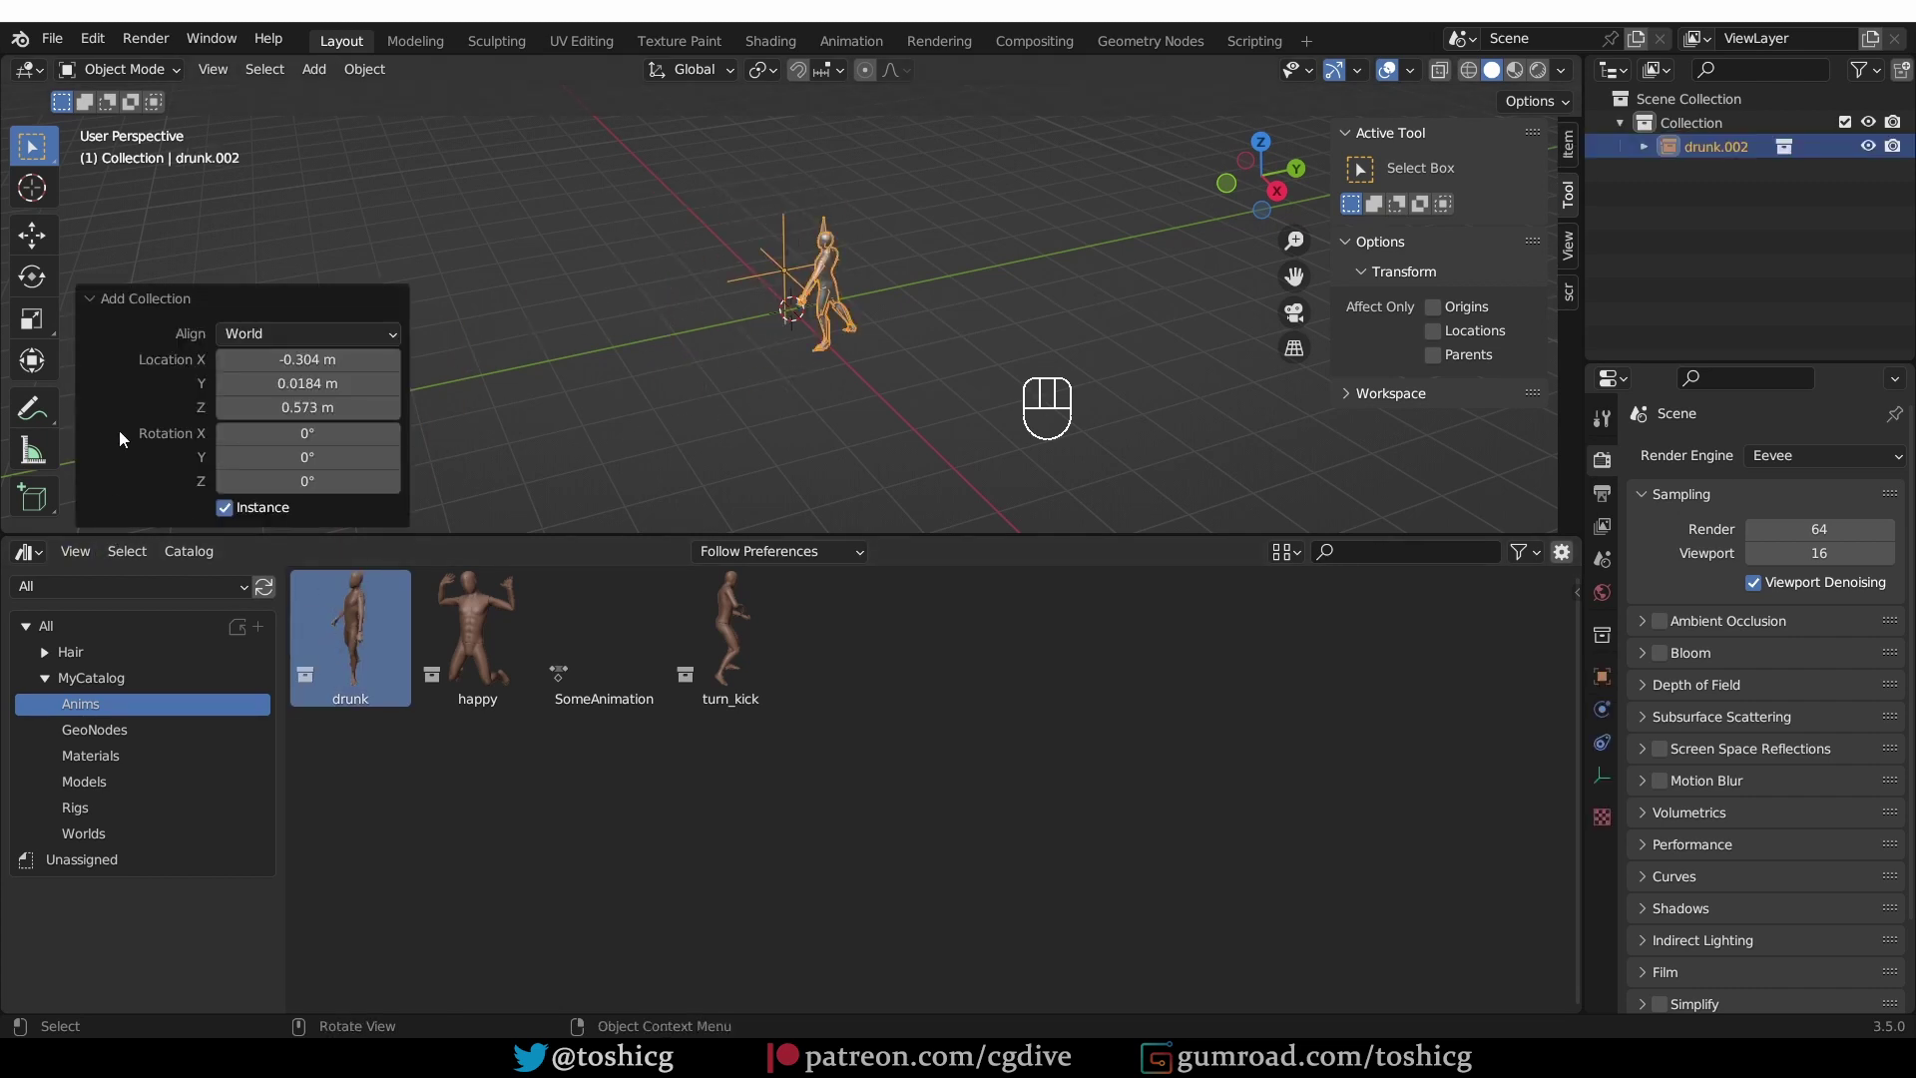
{"action": "left_click", "coordinate": [226, 507]}
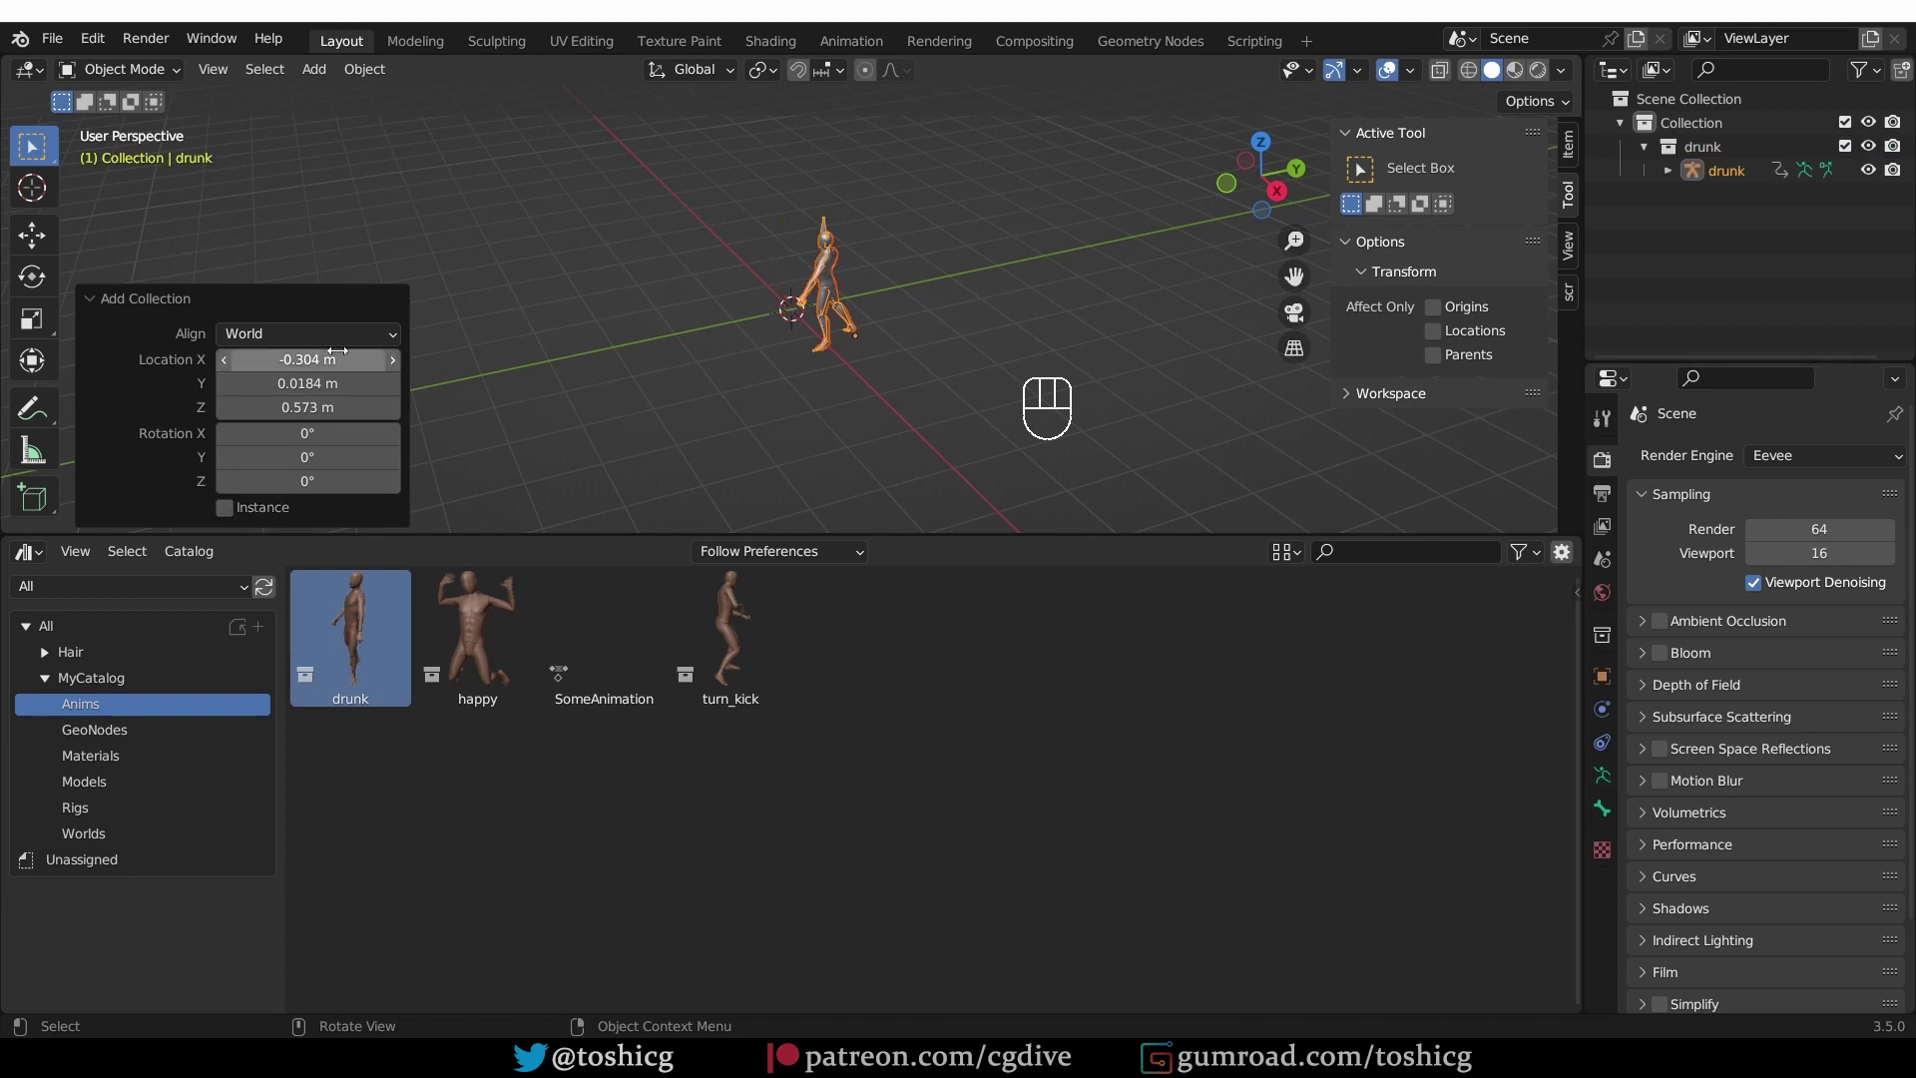
{"action": "left_click_drag", "start_coordinate": [338, 359], "coordinate": [337, 407]}
{"action": "type", "text": "0"}
{"action": "key", "text": "Return"}
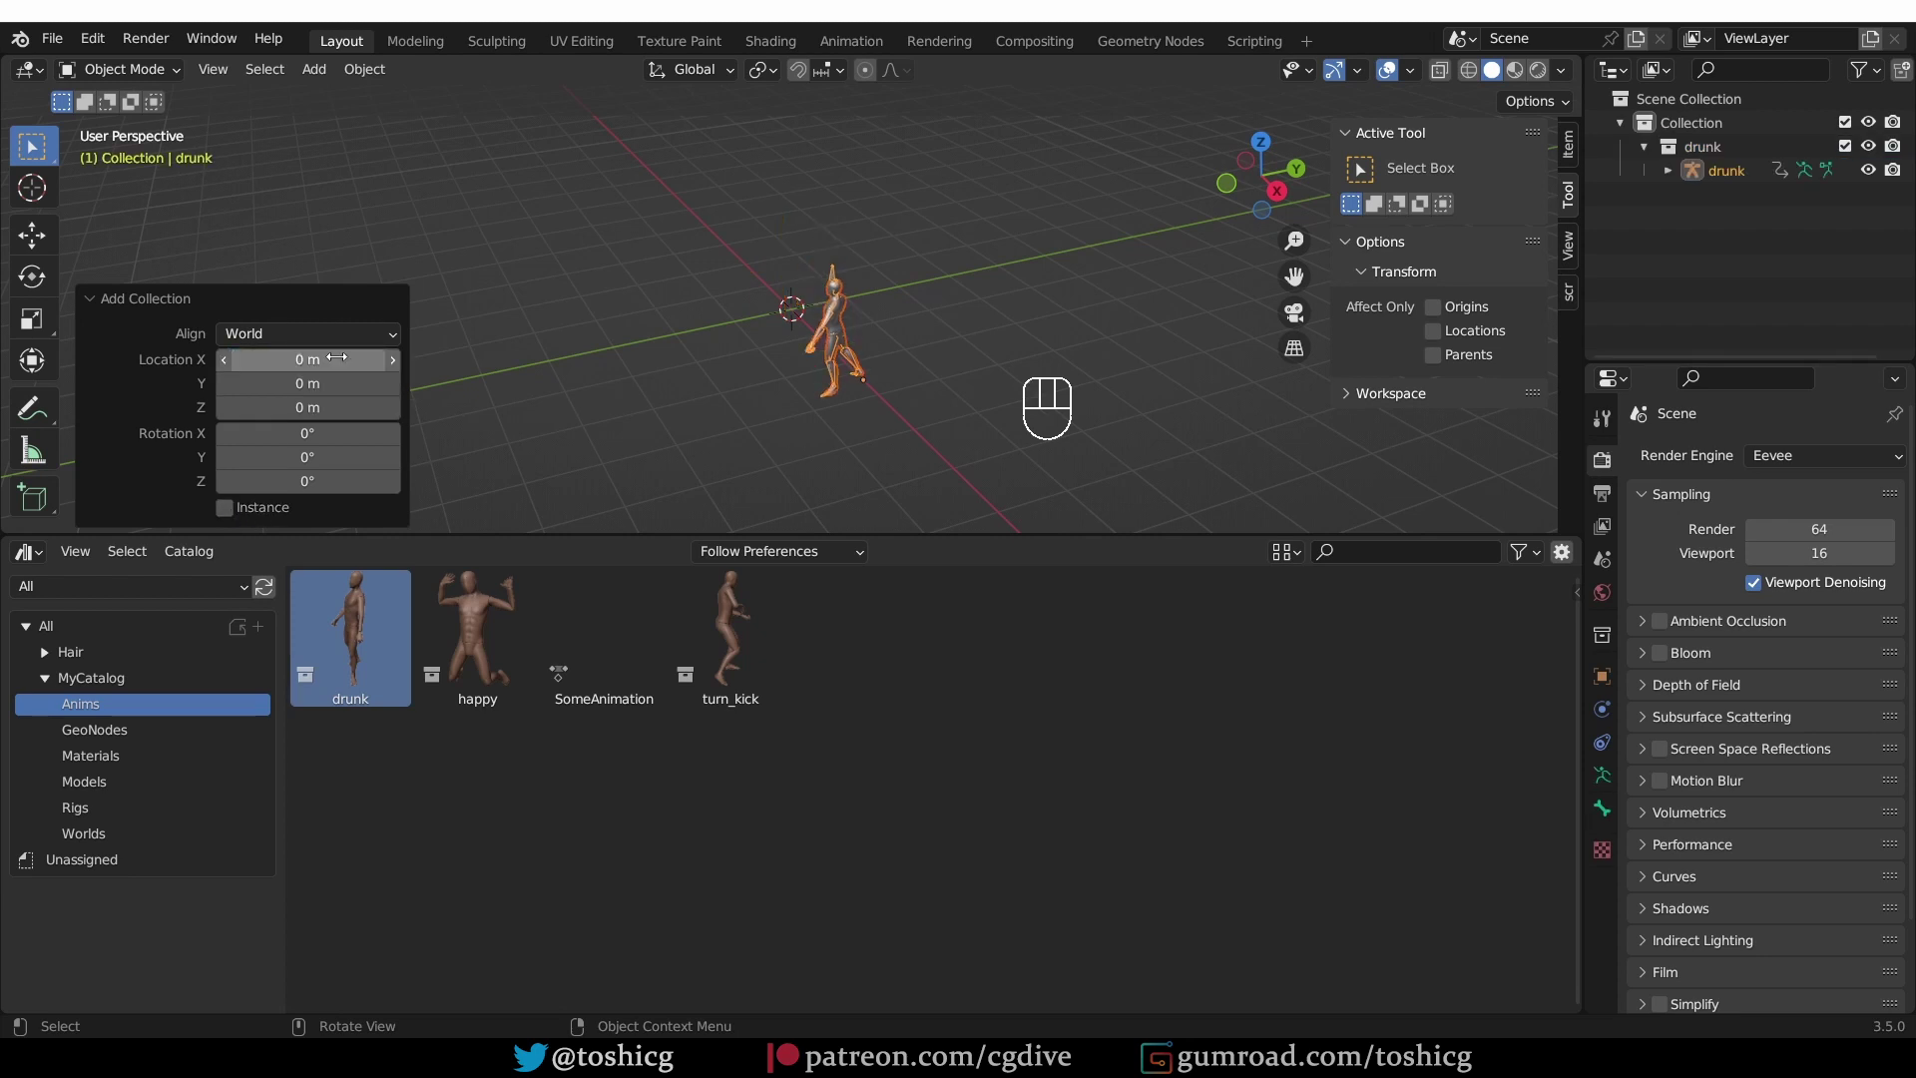
{"action": "scroll", "coordinate": [678, 370], "scroll_direction": "up", "scroll_amount": 4}
{"action": "middle_click_drag", "start_coordinate": [679, 370], "coordinate": [850, 343]}
{"action": "key", "text": "alt+g"}
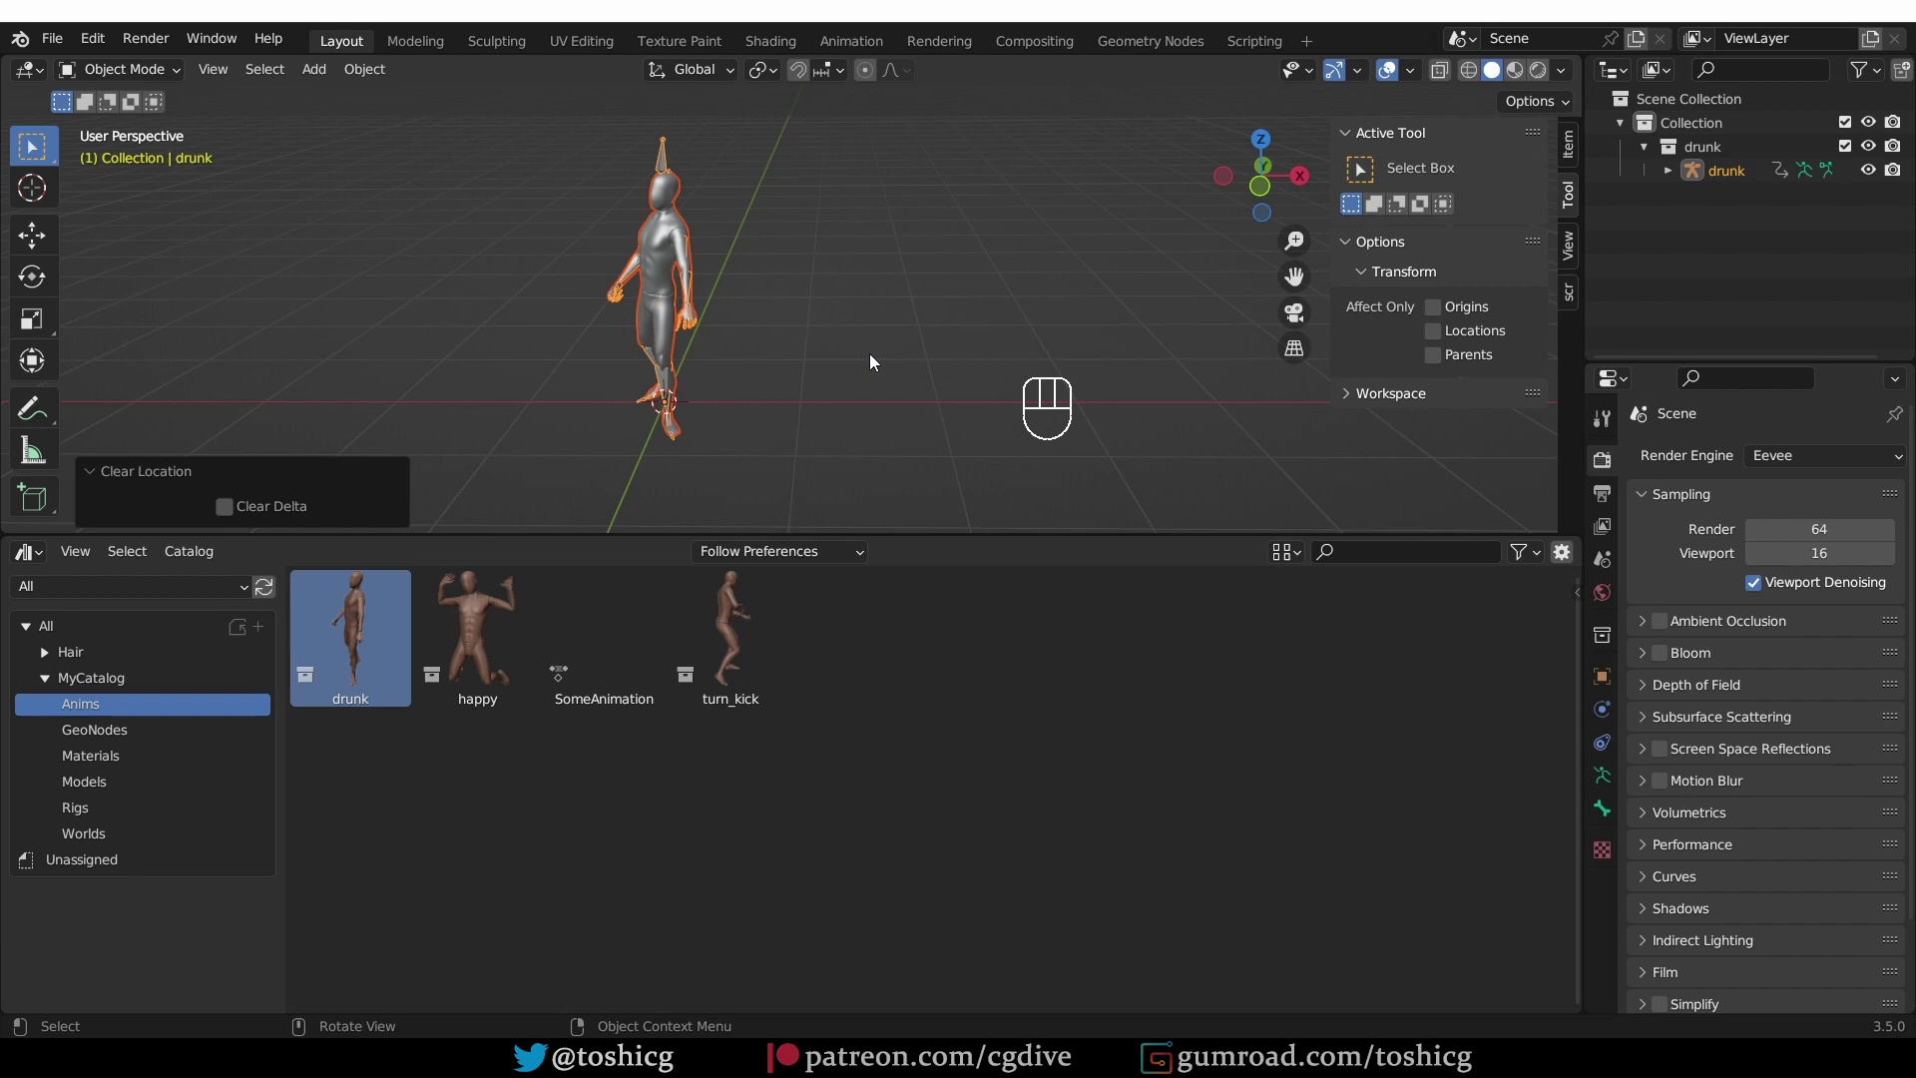
- Set the import method to Link and link the happy collection into the scene
{"action": "left_click", "coordinate": [811, 559]}
{"action": "left_click", "coordinate": [751, 601]}
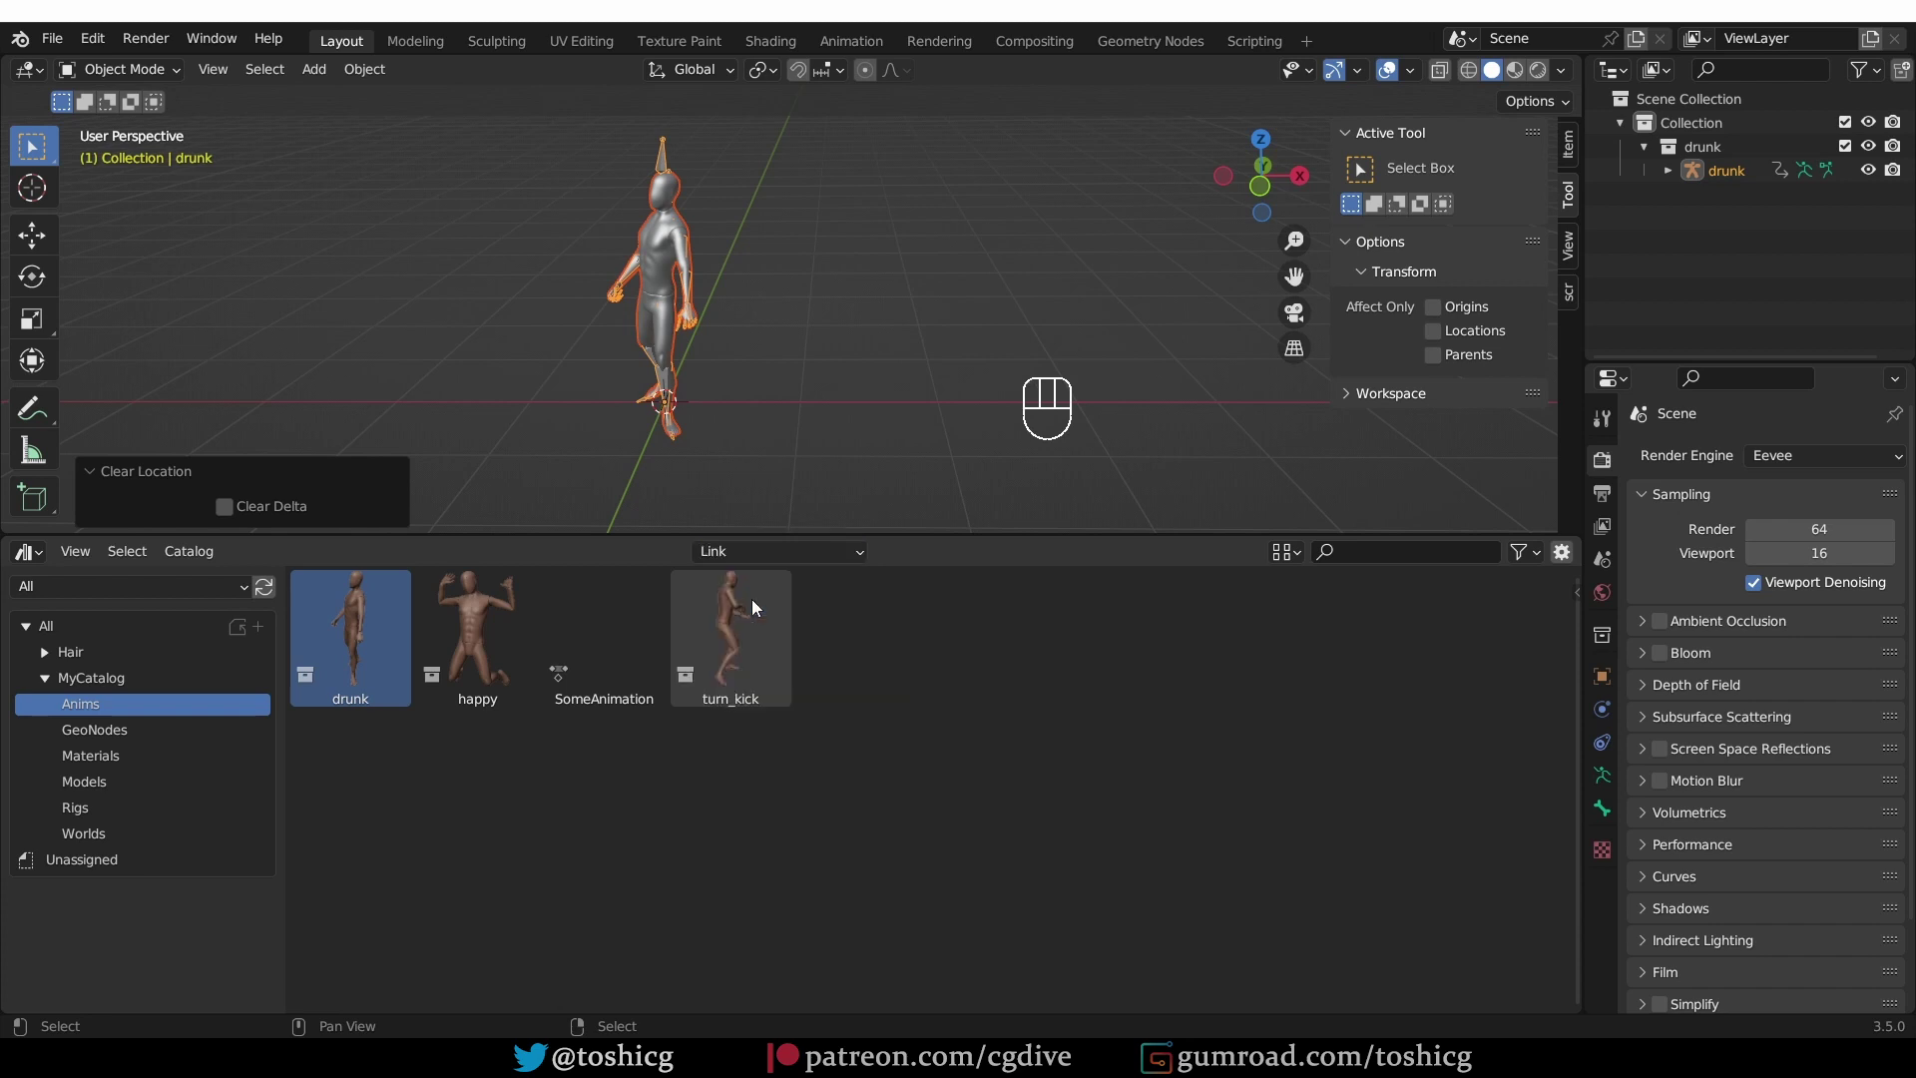
{"action": "left_click_drag", "start_coordinate": [475, 633], "coordinate": [988, 386]}
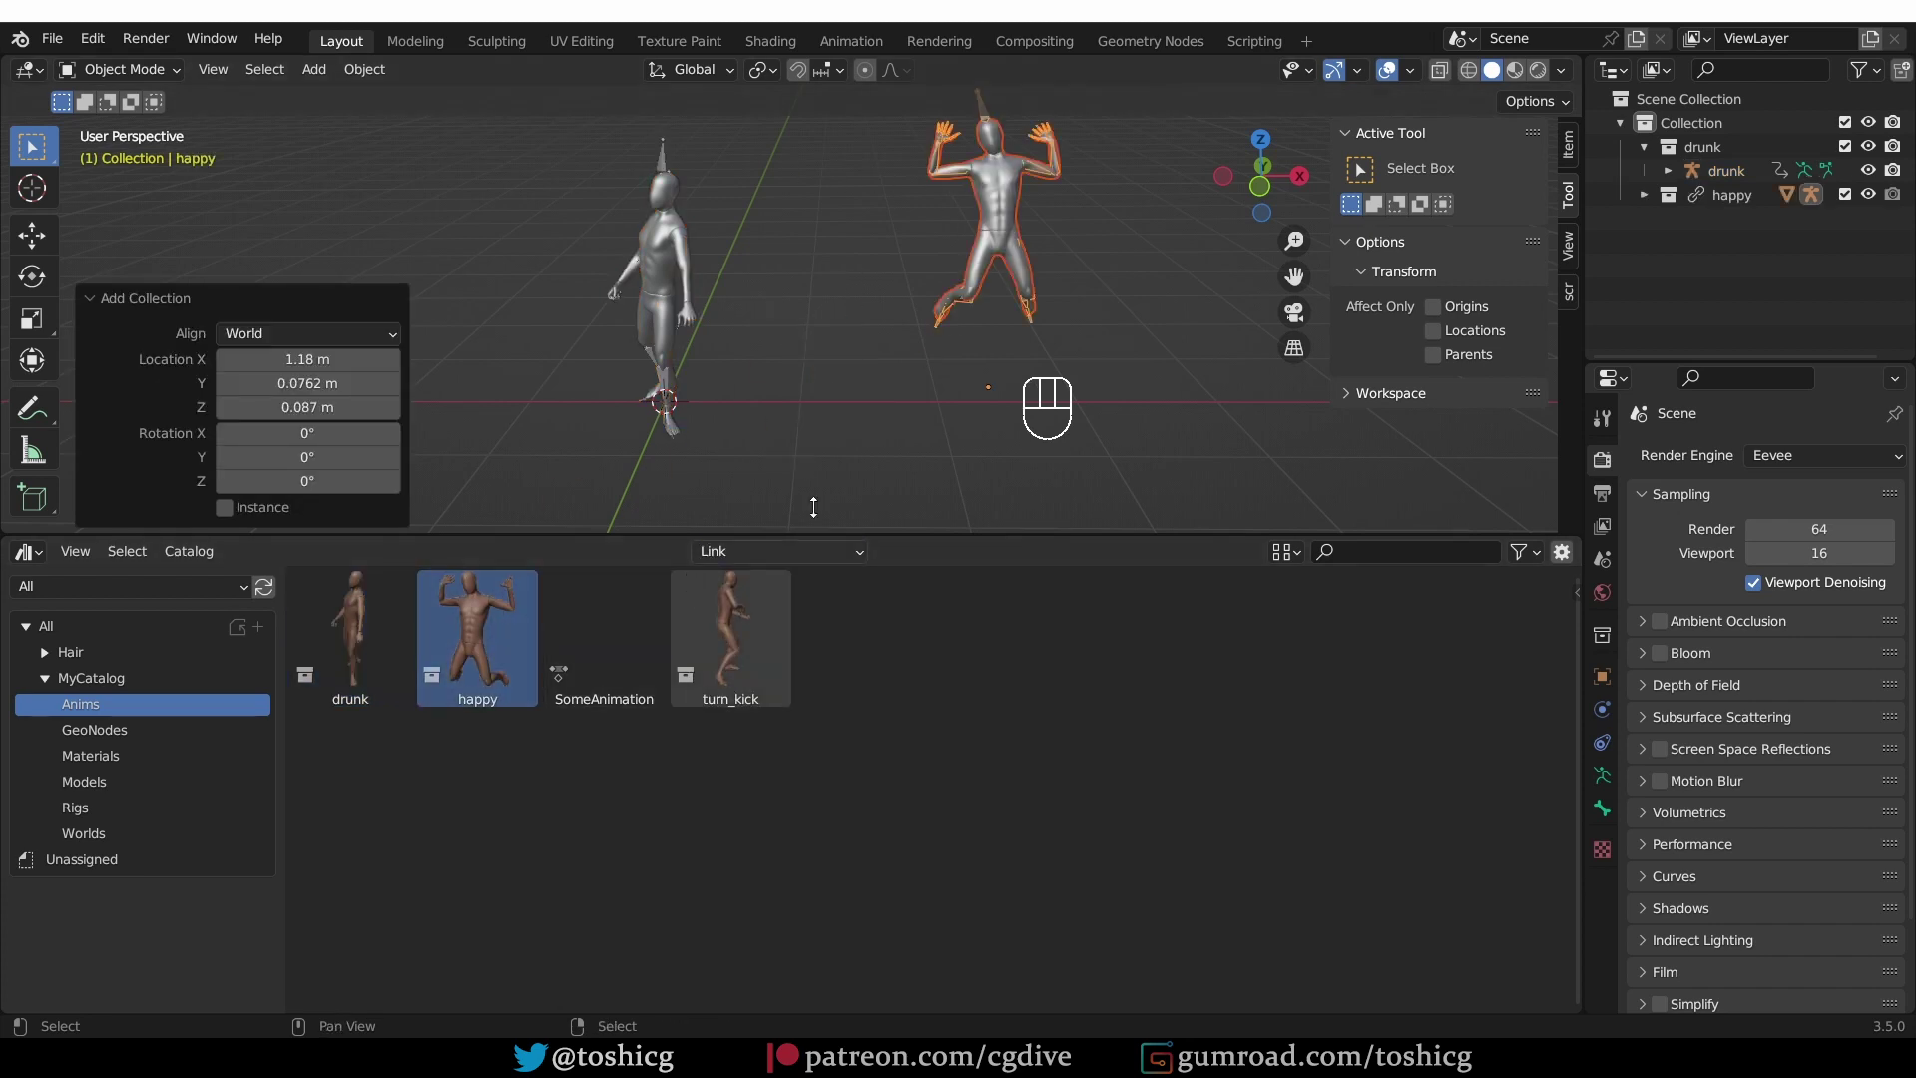
- Select the happy armature, switch it to Pose Mode, and expand it in the Outliner
{"action": "middle_click_drag", "start_coordinate": [1080, 465], "coordinate": [1038, 461]}
{"action": "left_click", "coordinate": [973, 190]}
{"action": "middle_click_drag", "start_coordinate": [968, 169], "coordinate": [973, 262], "text": "shift"}
{"action": "left_click", "coordinate": [964, 196]}
{"action": "key", "text": "Tab"}
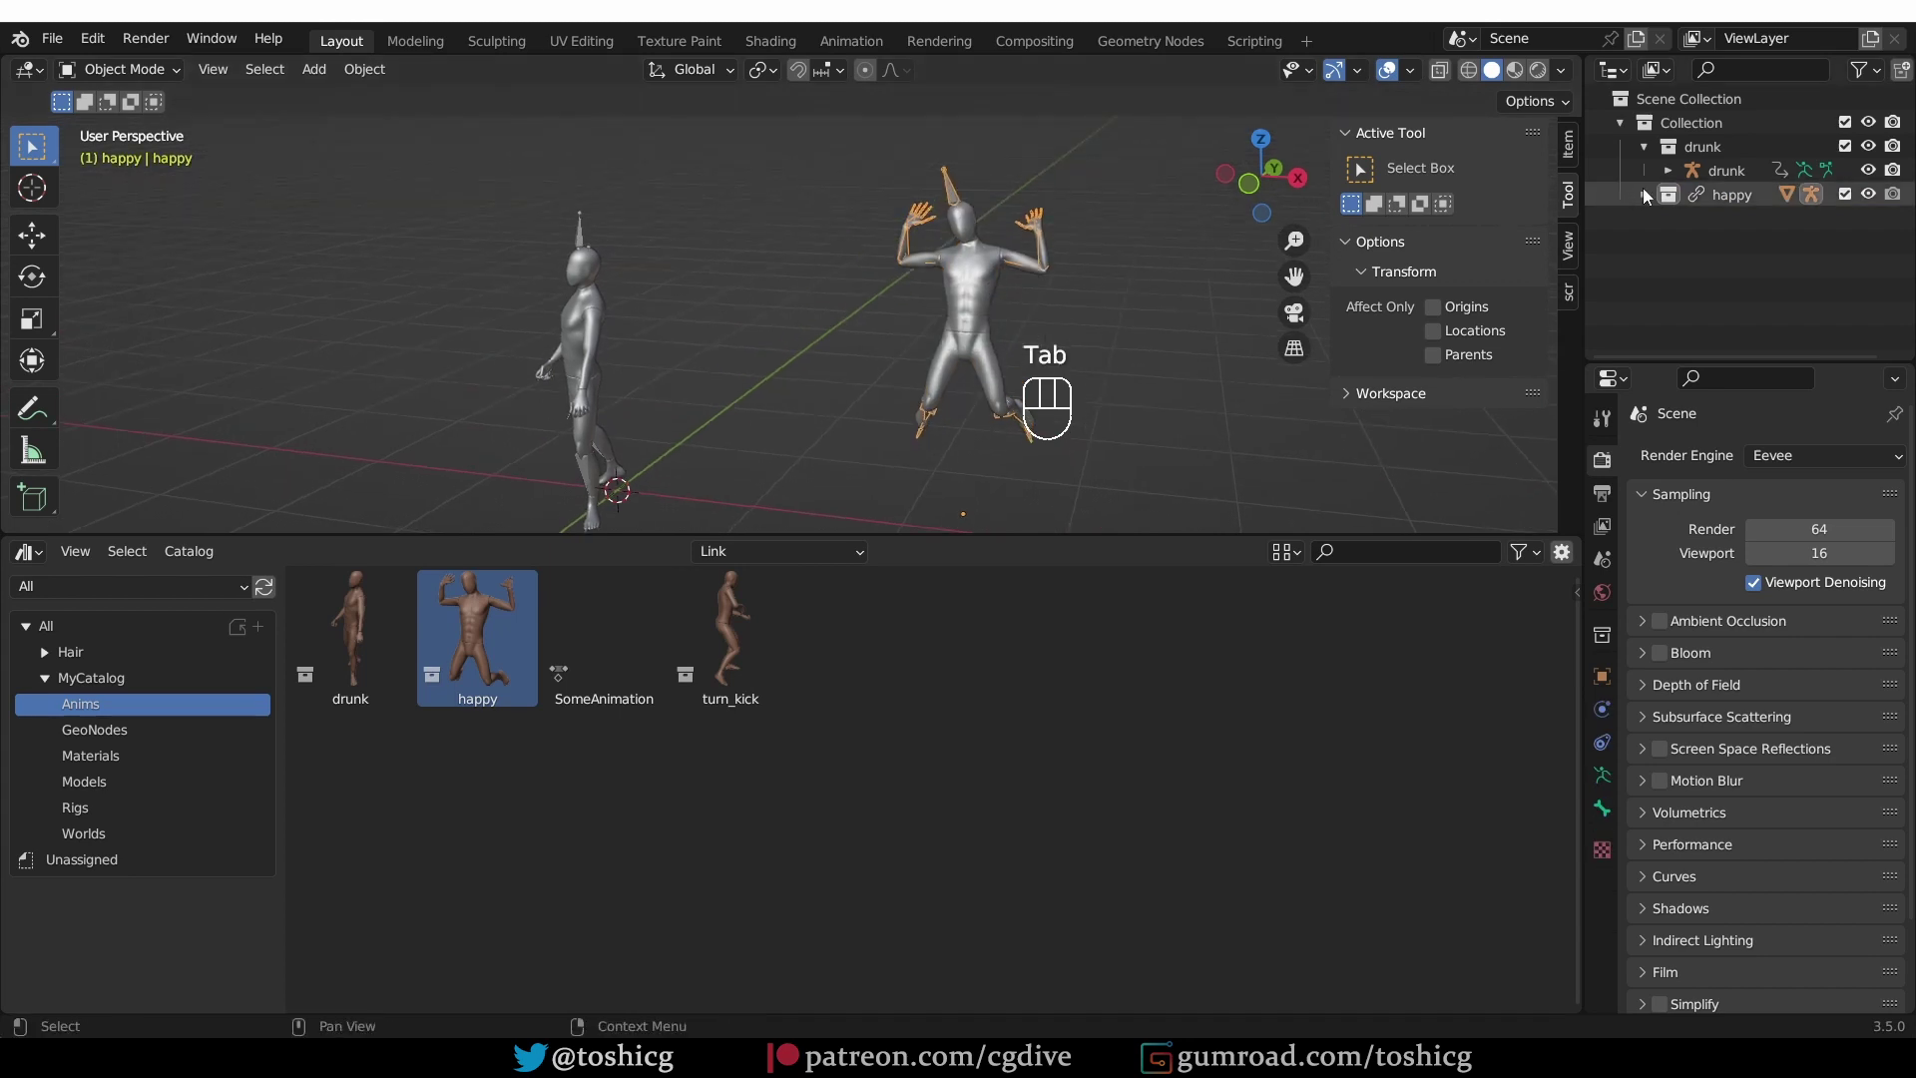
{"action": "left_click", "coordinate": [1643, 193]}
{"action": "left_click", "coordinate": [1669, 219]}
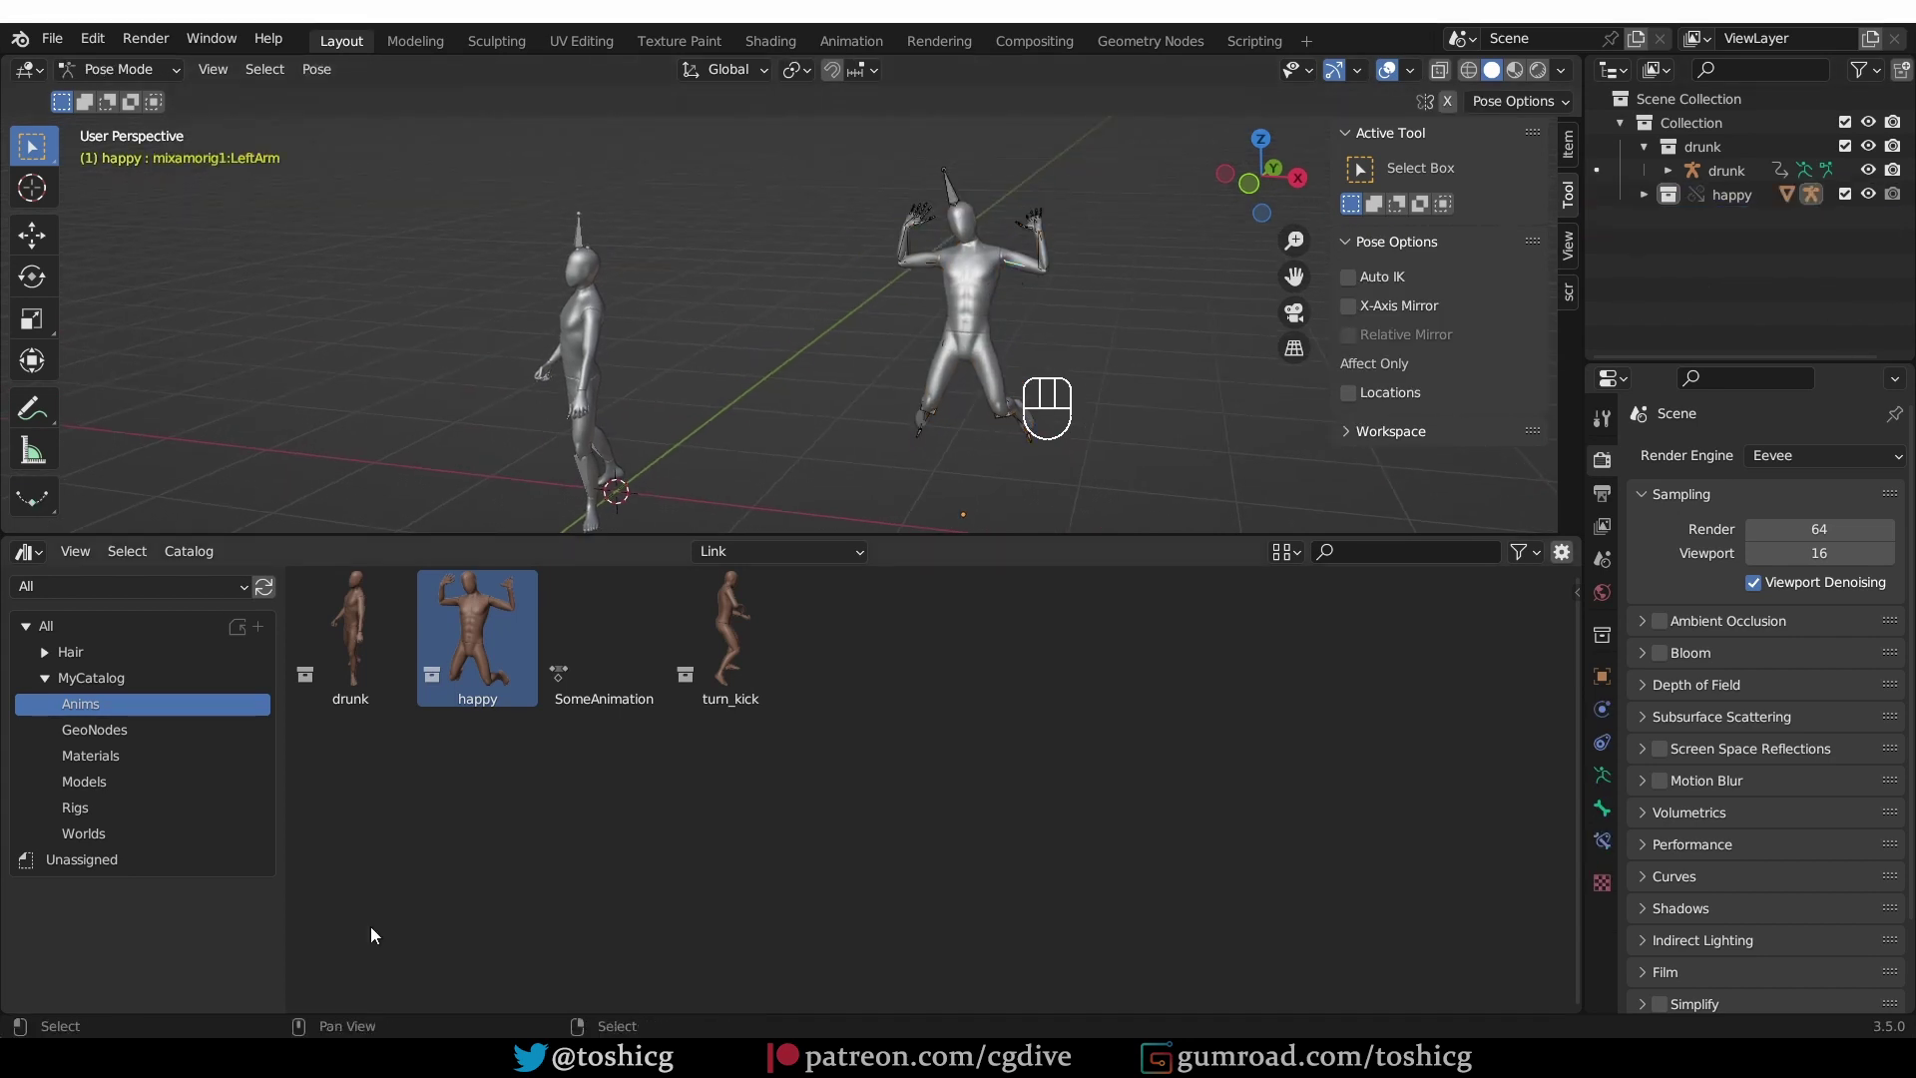